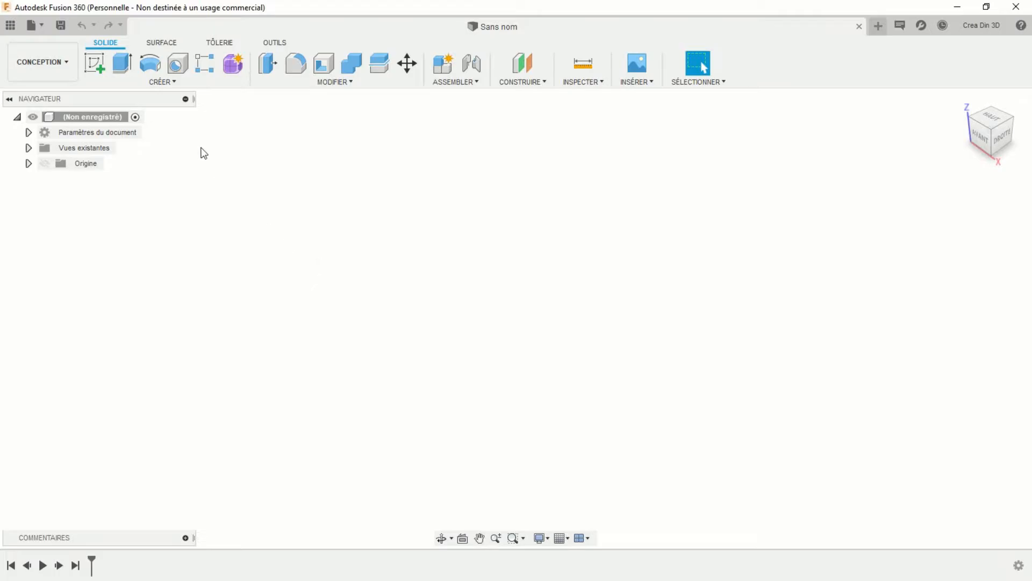
Create a cylinder 20 mm in diameter and 20 mm high as a new body, centred on the origin of the horizontal plane
{"action": "left_click", "coordinate": [162, 83]}
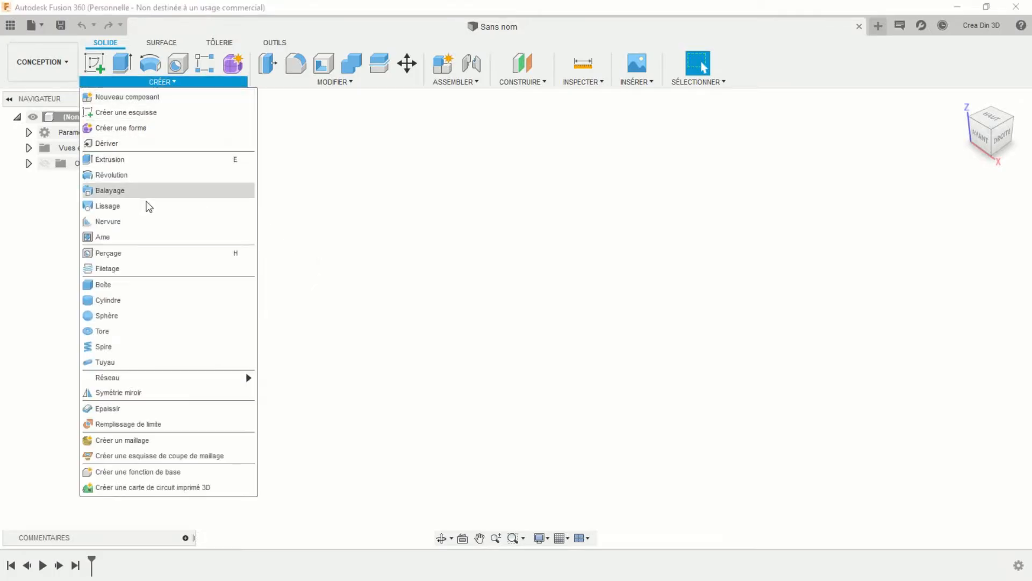
{"action": "left_click", "coordinate": [117, 302]}
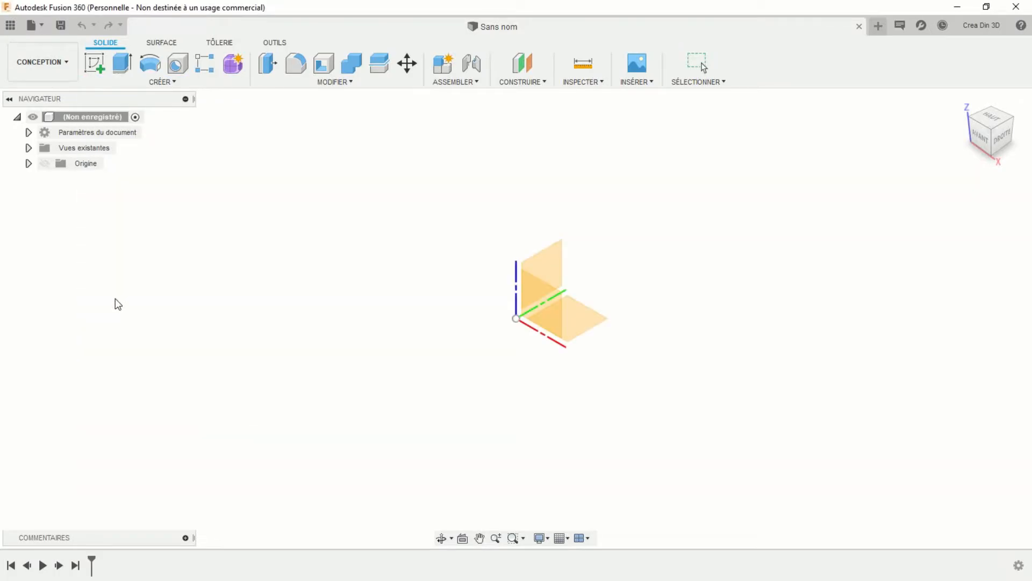
{"action": "left_click", "coordinate": [586, 325]}
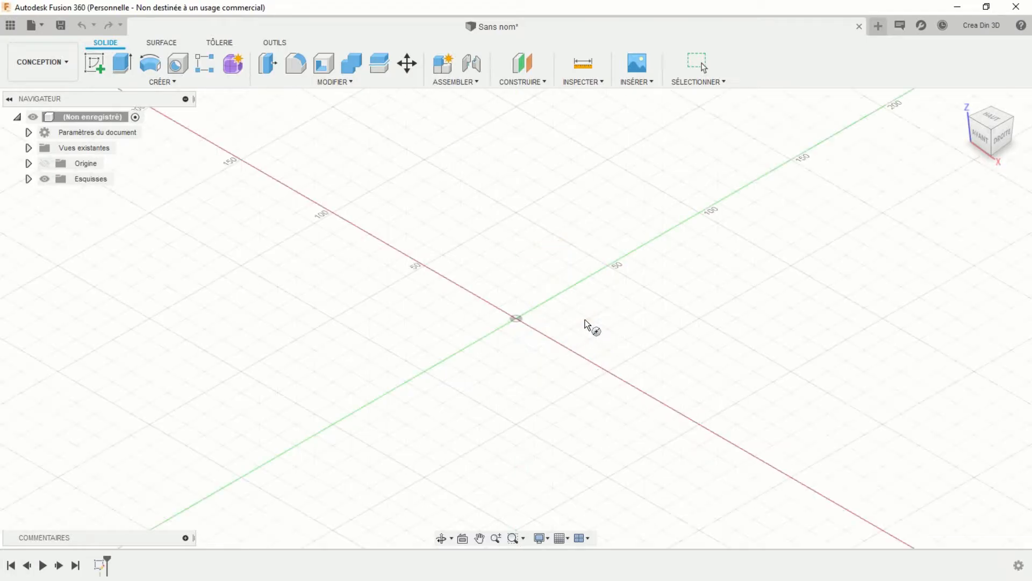
{"action": "left_click", "coordinate": [516, 319]}
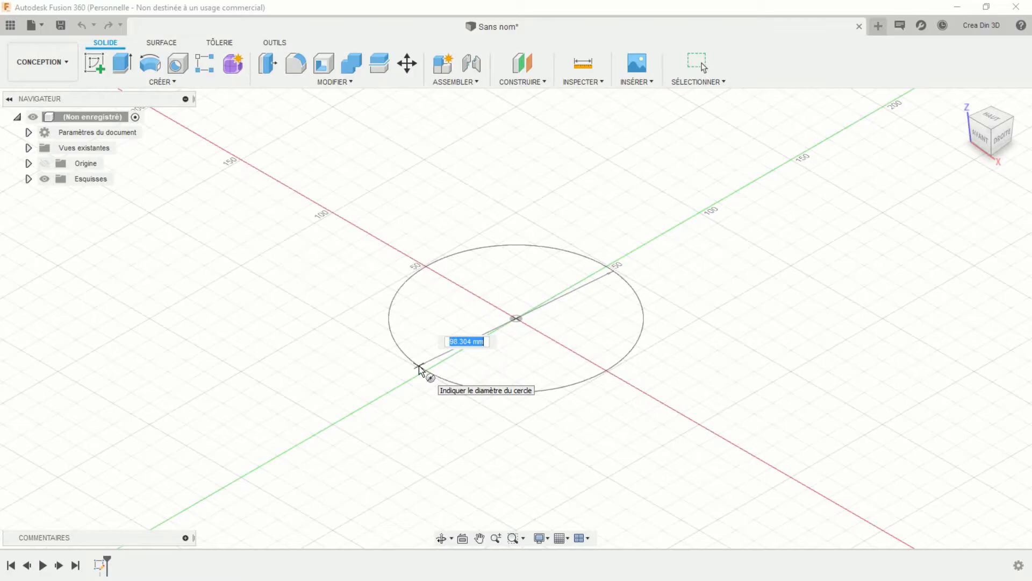
{"action": "type", "text": "20"}
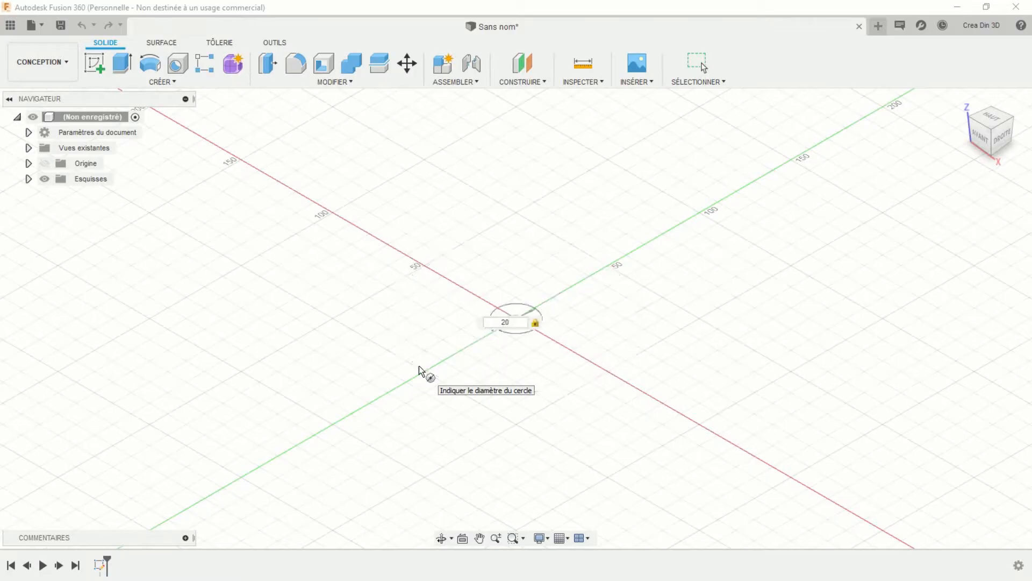
{"action": "key", "text": "Return"}
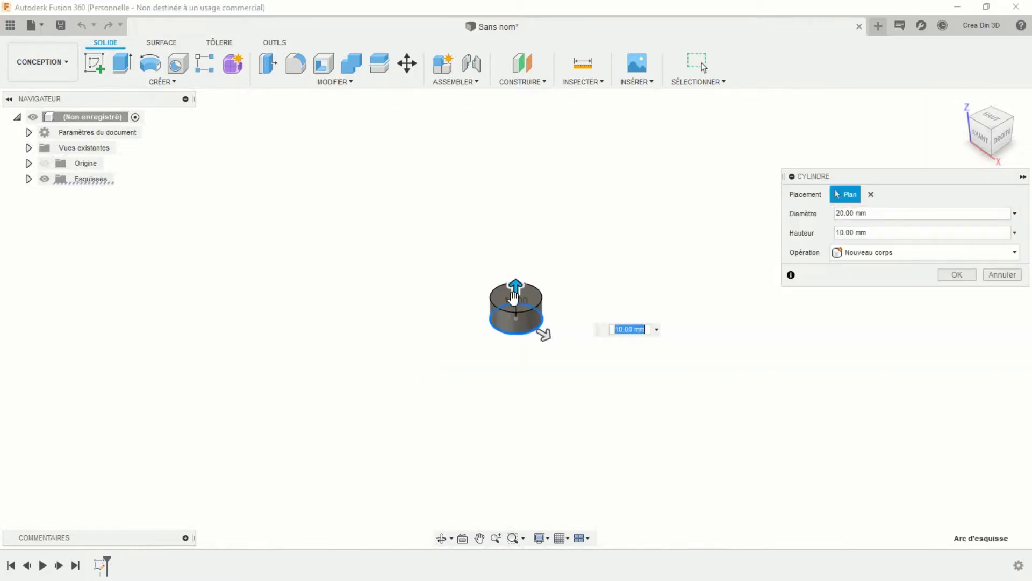
{"action": "type", "text": "20"}
{"action": "key", "text": "Tab"}
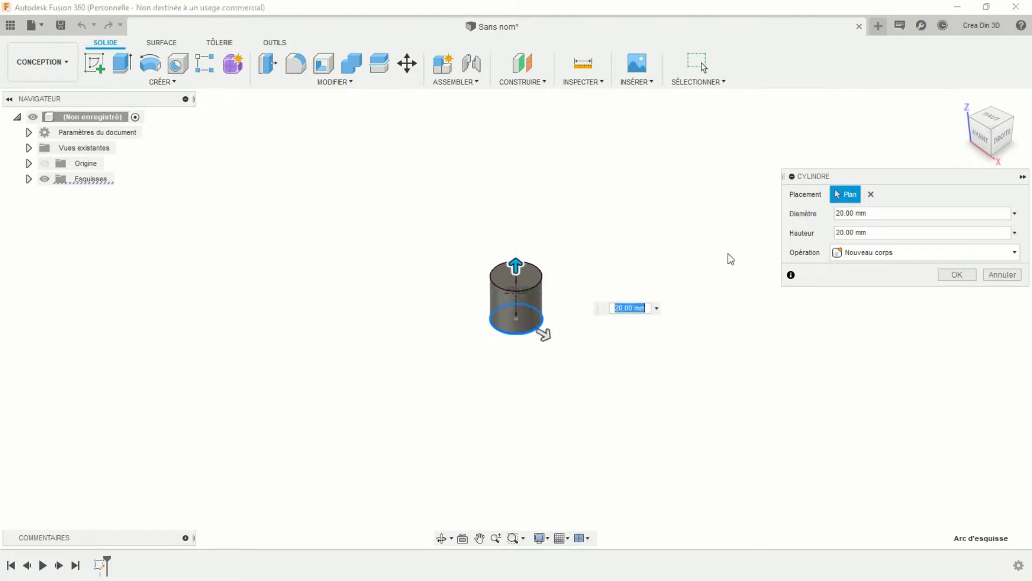
{"action": "left_click", "coordinate": [955, 274]}
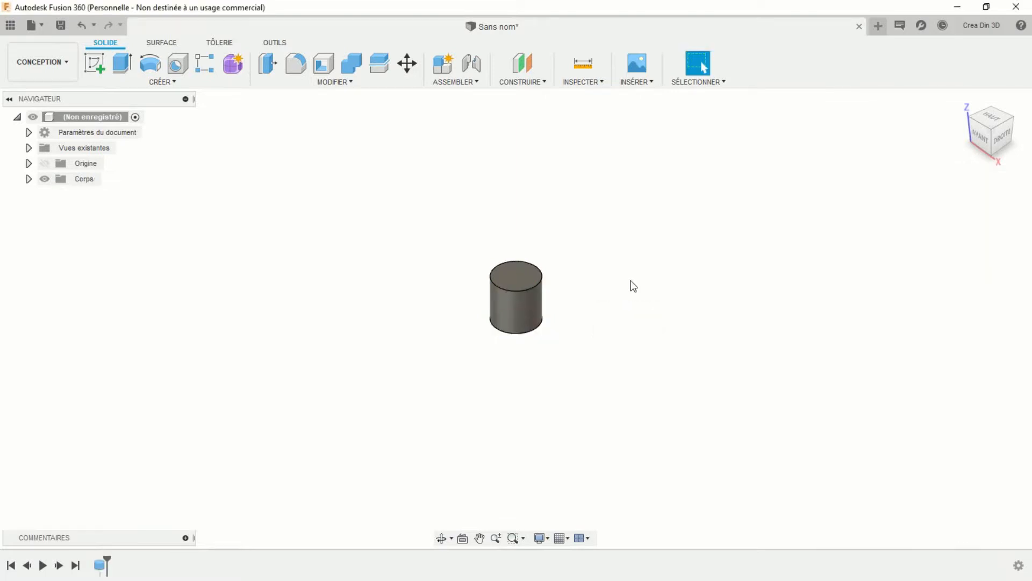
Chamfer the cylinder's upper and lower circular edges with an equal distance of 3 mm
{"action": "key", "text": "F6"}
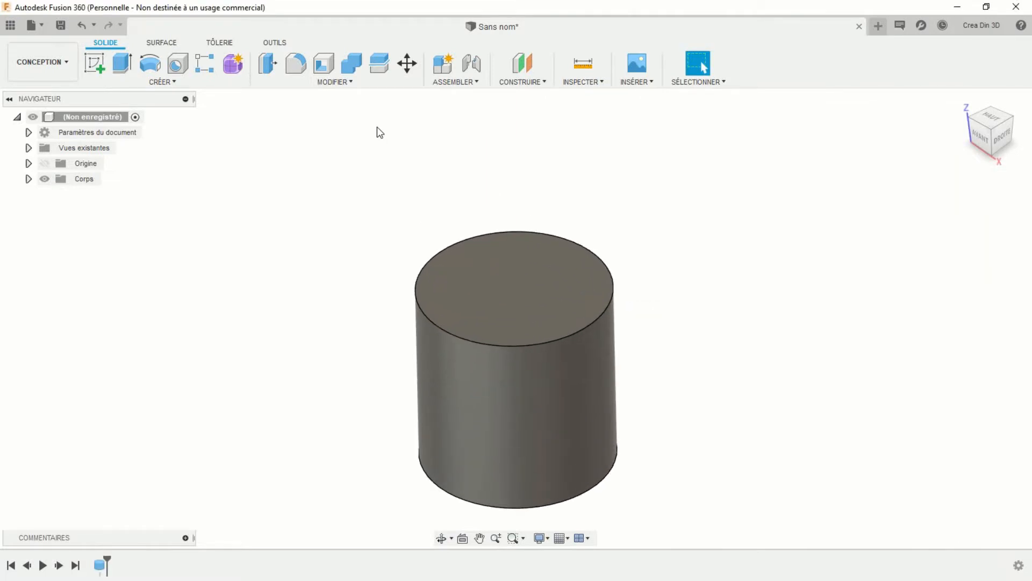
{"action": "left_click", "coordinate": [333, 82]}
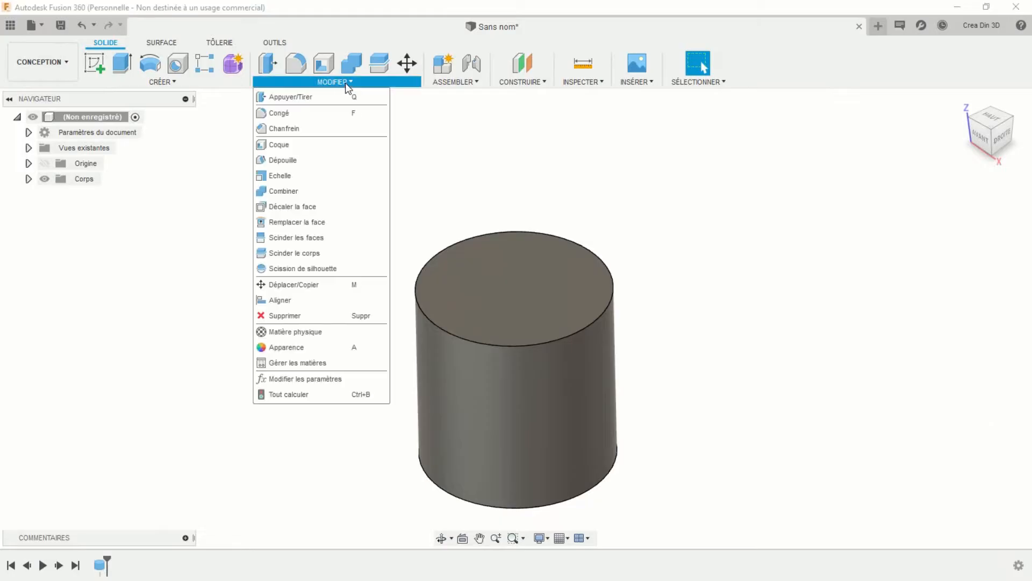
{"action": "left_click", "coordinate": [293, 129]}
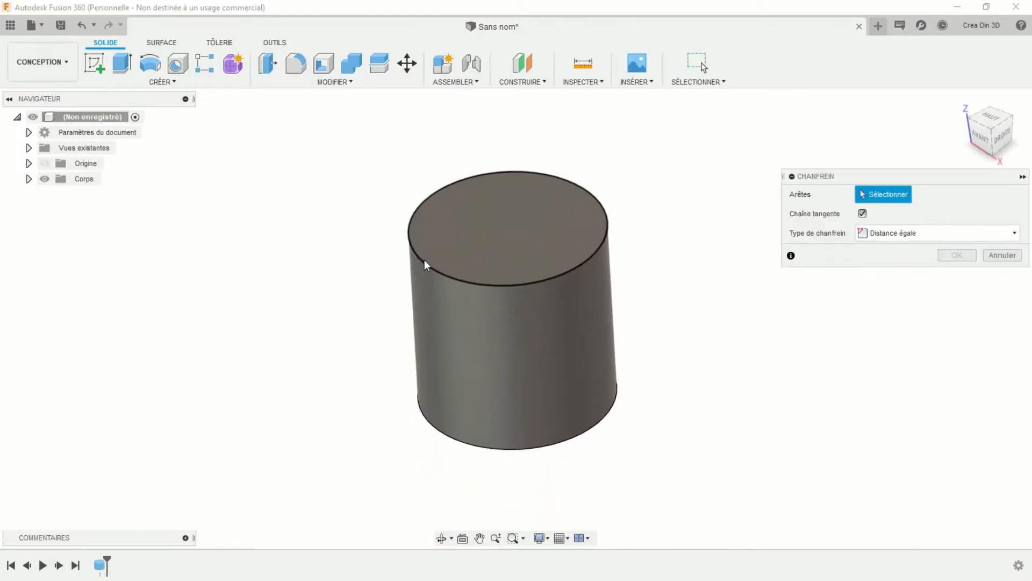
{"action": "left_click", "coordinate": [425, 261]}
{"action": "middle_click_drag", "start_coordinate": [443, 288], "coordinate": [451, 412], "text": "shift"}
{"action": "left_click", "coordinate": [450, 413]}
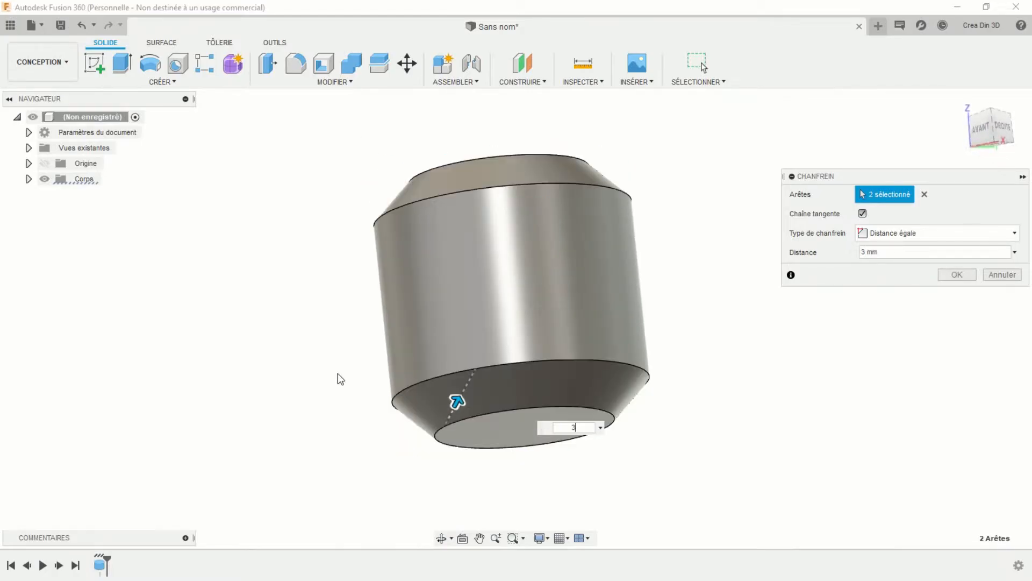
{"action": "key", "text": "Return"}
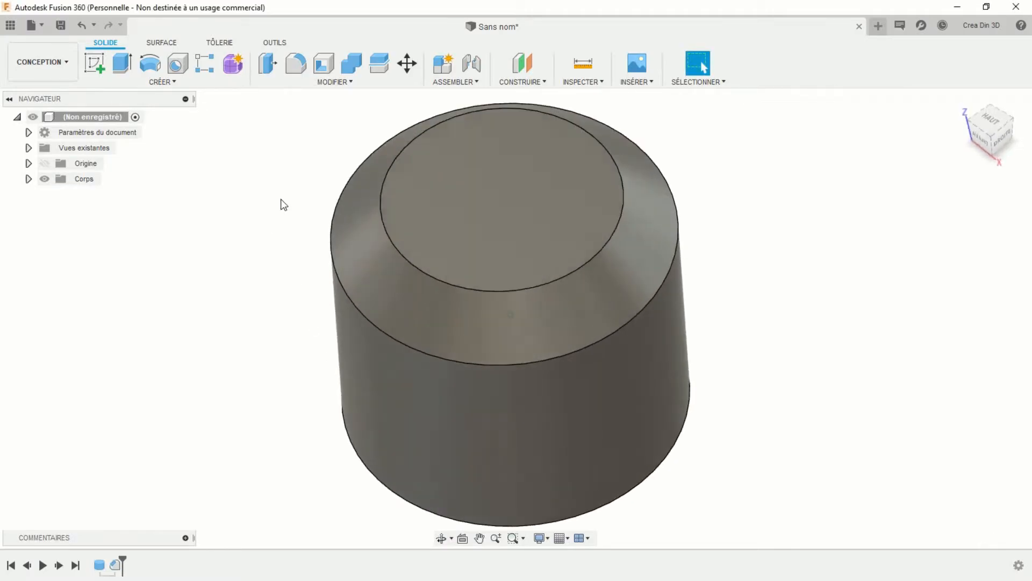
Start a sketch on the cylinder's top face and draw a 14 x 14 mm centre rectangle on the origin
{"action": "left_click", "coordinate": [92, 60]}
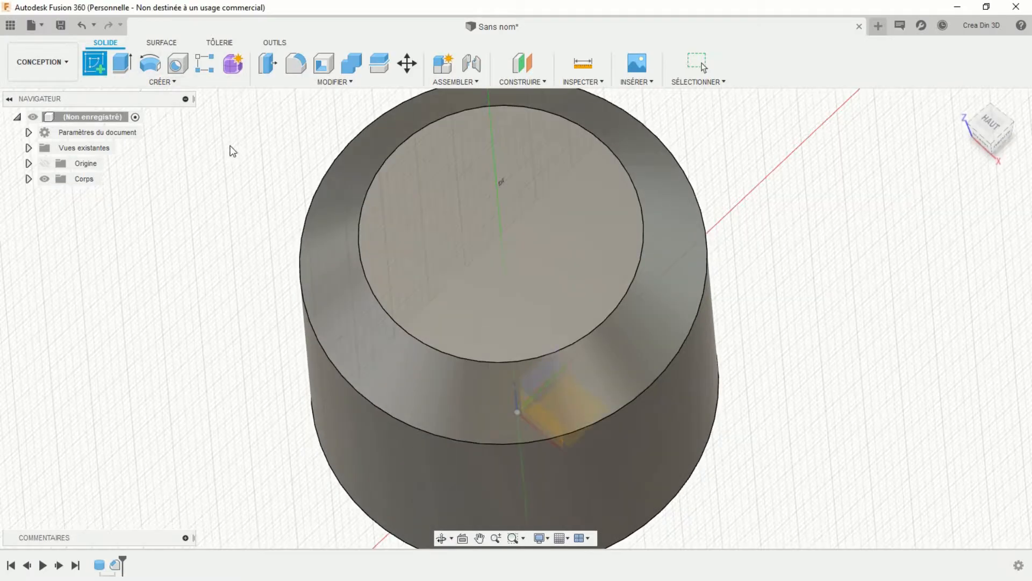
{"action": "left_click", "coordinate": [430, 254]}
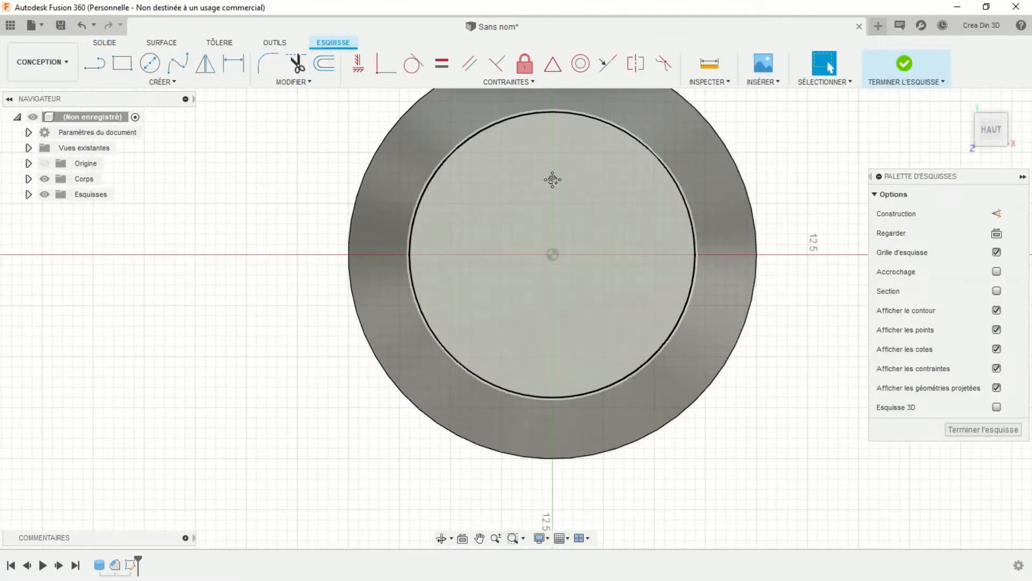
{"action": "mouse_move", "coordinate": [553, 179]}
{"action": "middle_mouse_down"}
{"action": "mouse_move", "coordinate": [484, 242]}
{"action": "mouse_move", "coordinate": [472, 270]}
{"action": "middle_mouse_up"}
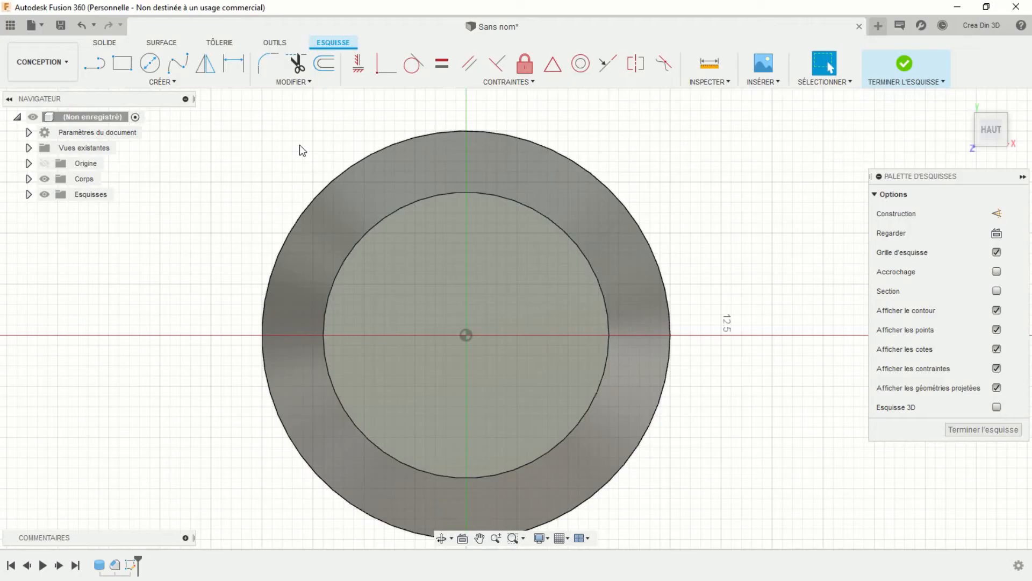
{"action": "left_click", "coordinate": [173, 82]}
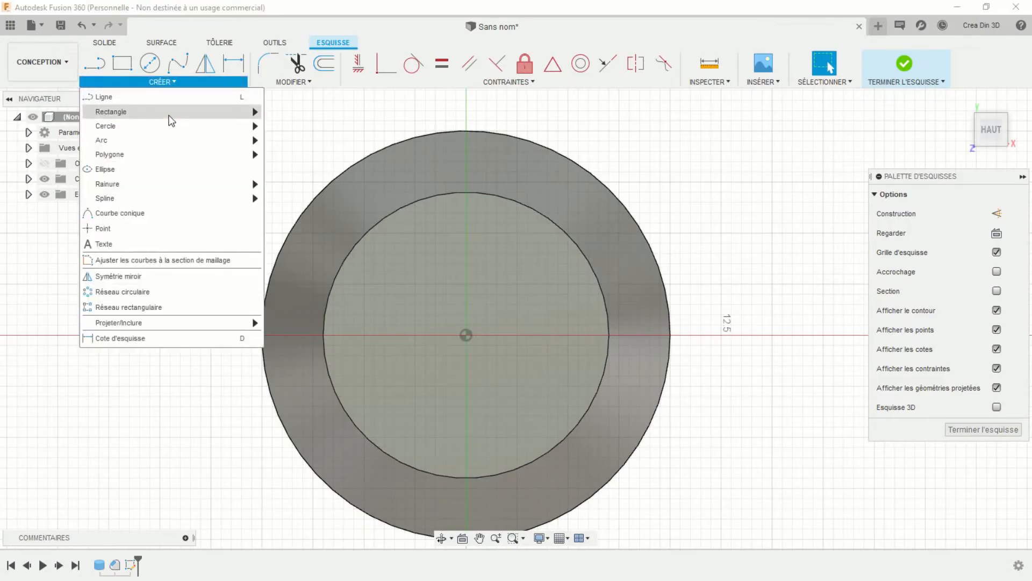
{"action": "mouse_move", "coordinate": [199, 113]}
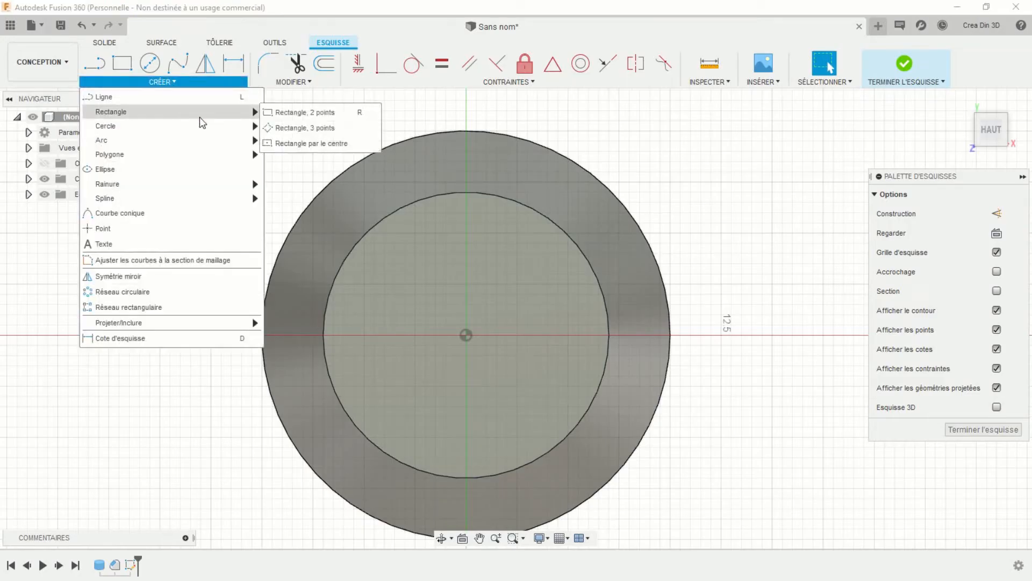
{"action": "left_click", "coordinate": [299, 144]}
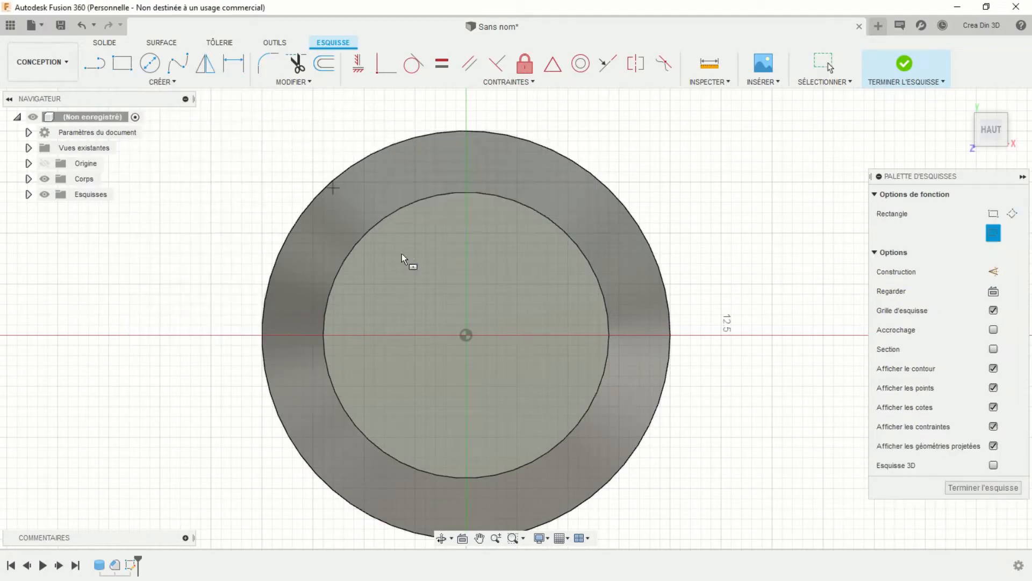
{"action": "left_click", "coordinate": [453, 324]}
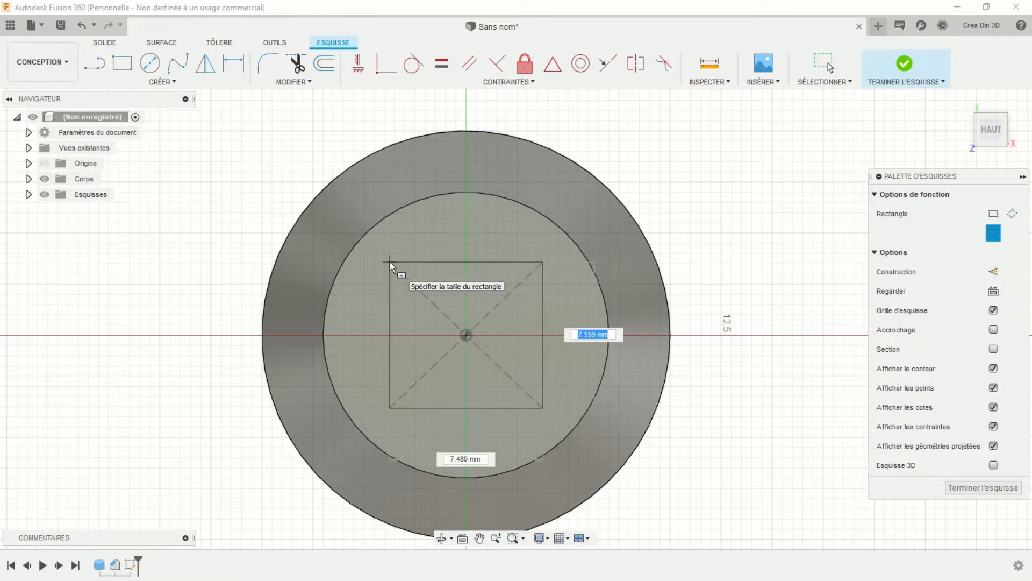
{"action": "key", "text": "Tab"}
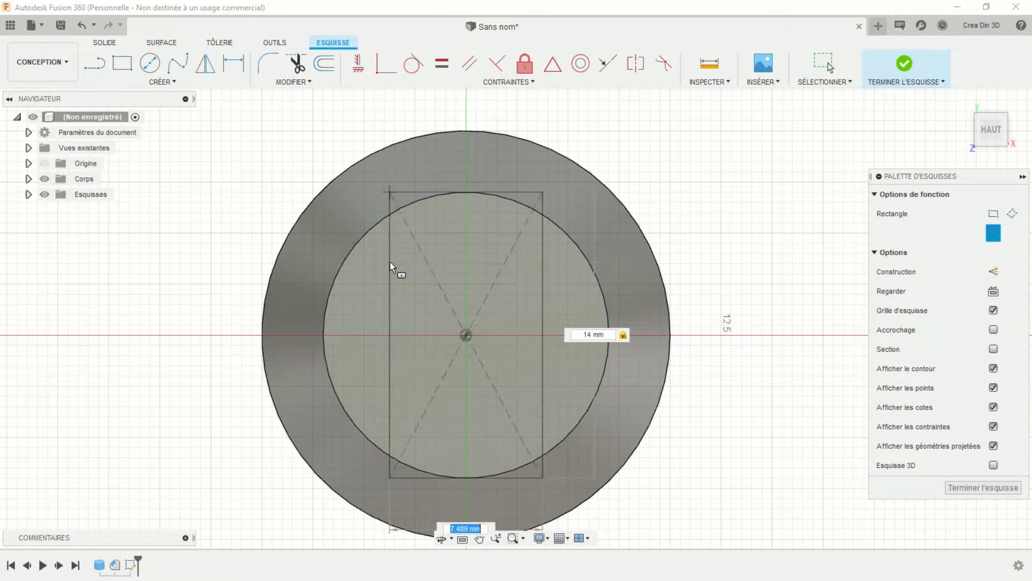
{"action": "type", "text": "14"}
{"action": "key", "text": "Return"}
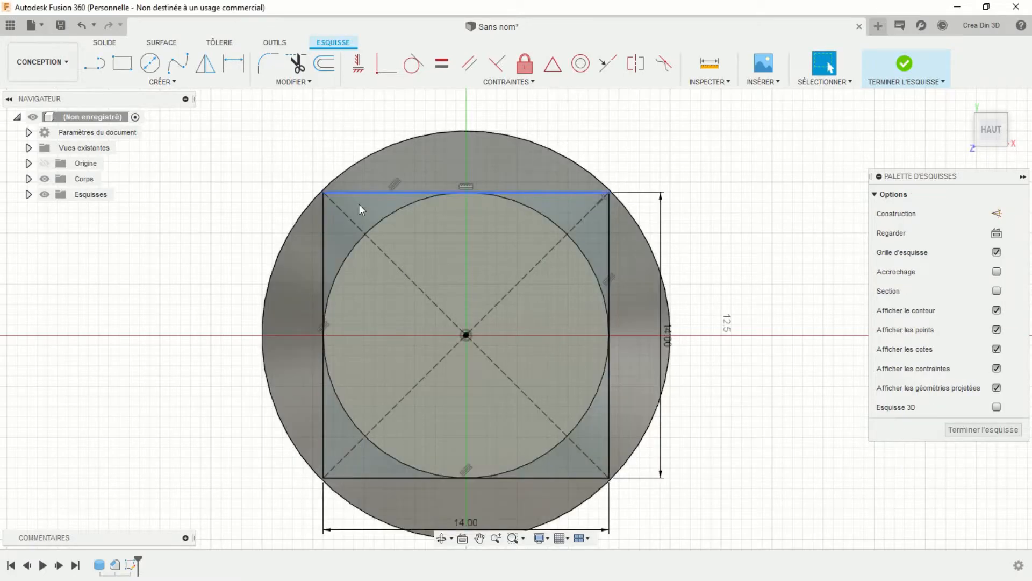
Project the cylinder's outer circular edge into the sketch and finish the sketch
{"action": "middle_click_drag", "start_coordinate": [385, 185], "coordinate": [390, 146]}
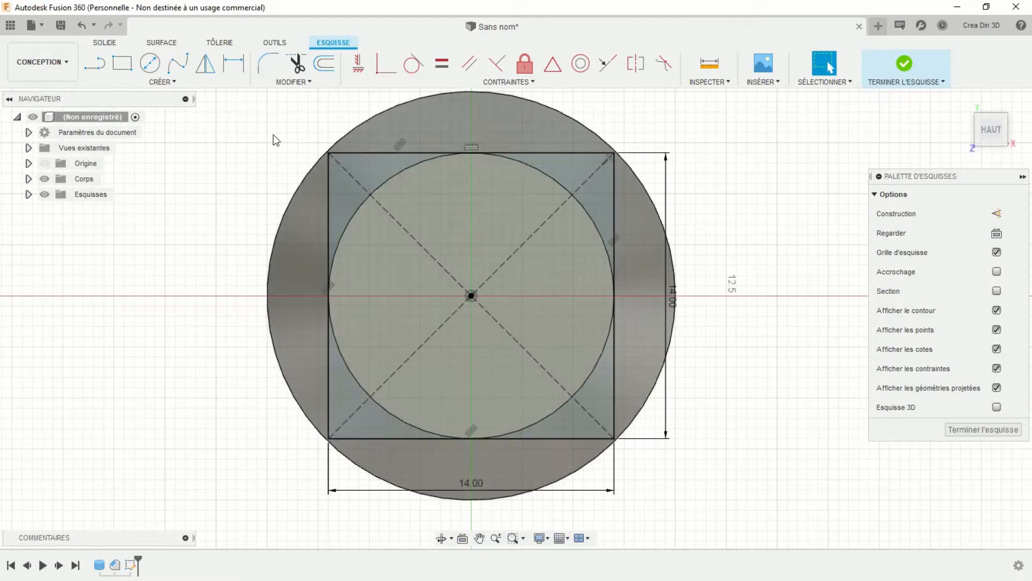
{"action": "left_click", "coordinate": [177, 82]}
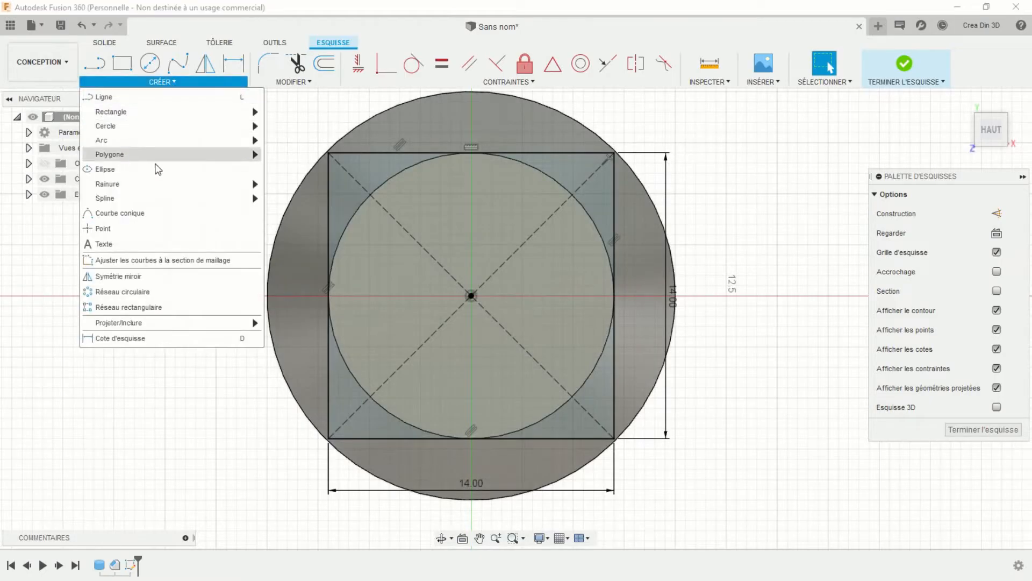
{"action": "mouse_move", "coordinate": [149, 321]}
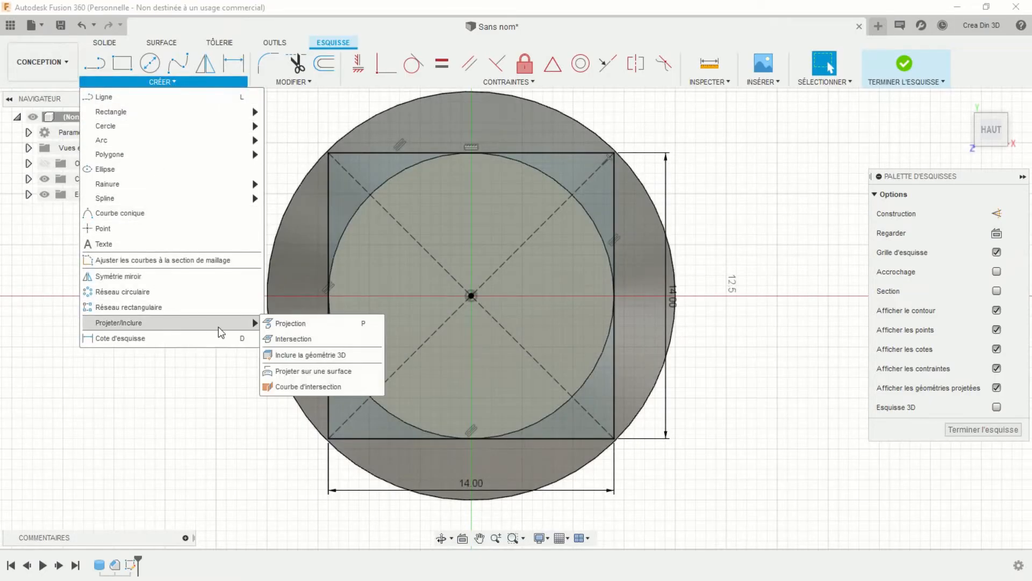
{"action": "left_click", "coordinate": [285, 323]}
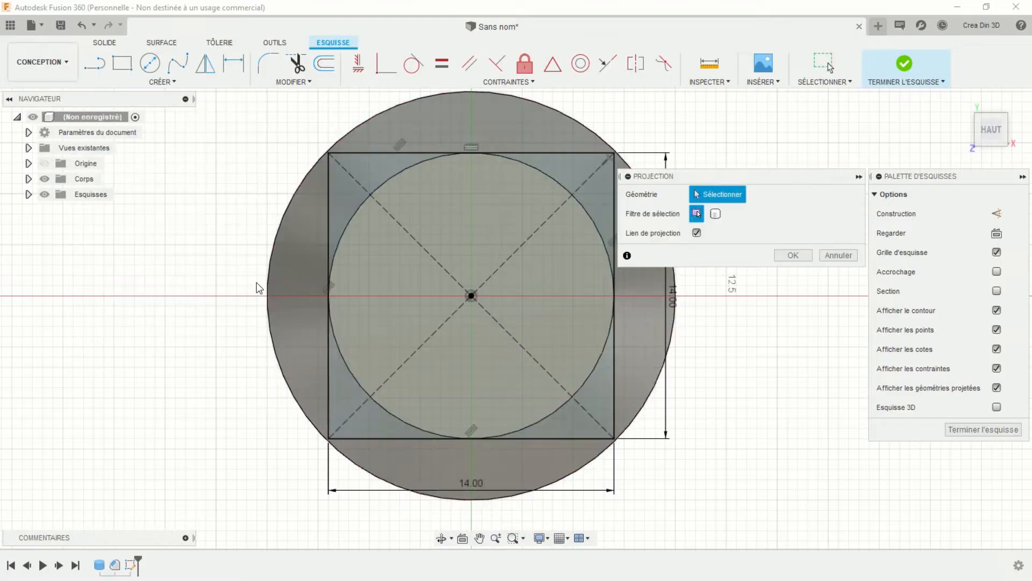
{"action": "left_click", "coordinate": [268, 276]}
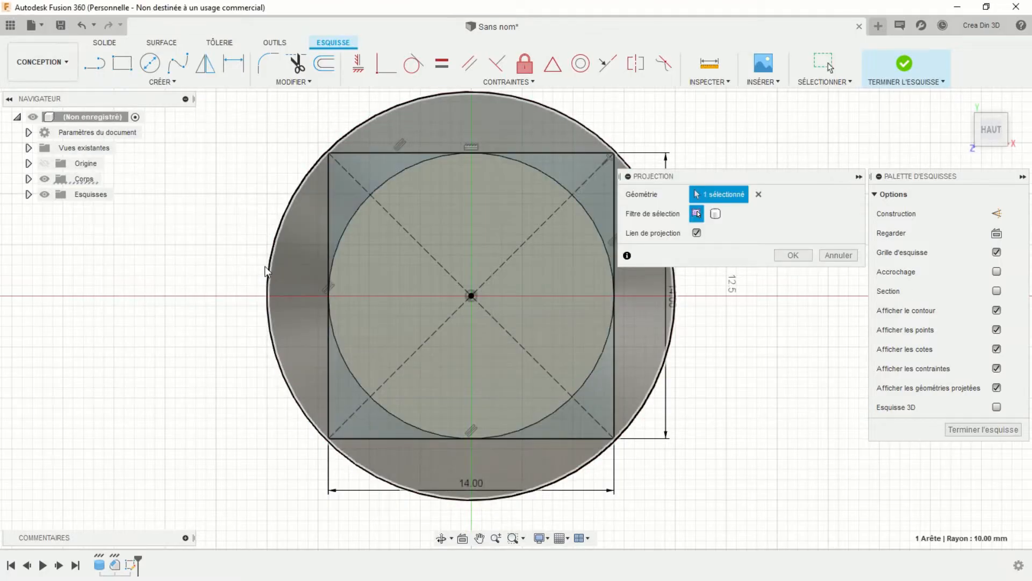
{"action": "left_click", "coordinate": [790, 256]}
{"action": "mouse_move", "coordinate": [778, 196]}
{"action": "middle_mouse_down", "text": "shift"}
{"action": "mouse_move", "coordinate": [760, 201]}
{"action": "mouse_move", "coordinate": [777, 200]}
{"action": "middle_mouse_up", "text": "shift"}
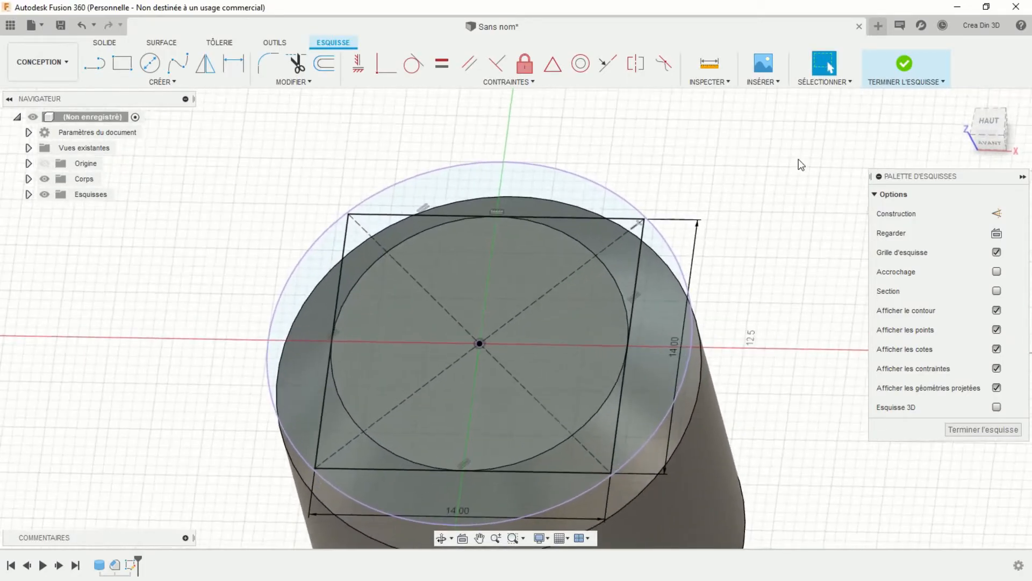
{"action": "left_click", "coordinate": [897, 65]}
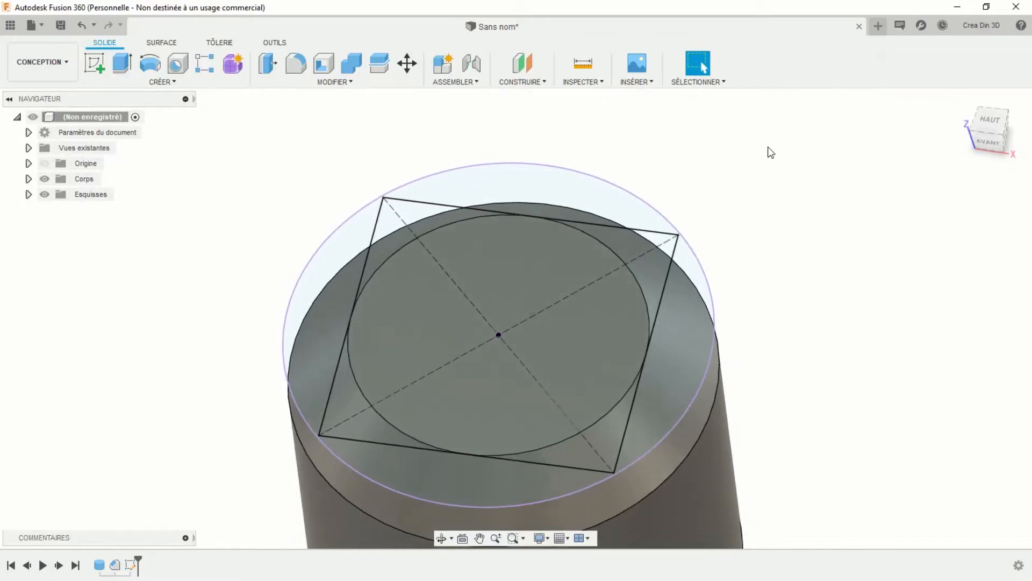
Extrude the region between the square and the projected circle by -21 mm as a cut through the body
{"action": "left_click", "coordinate": [122, 63]}
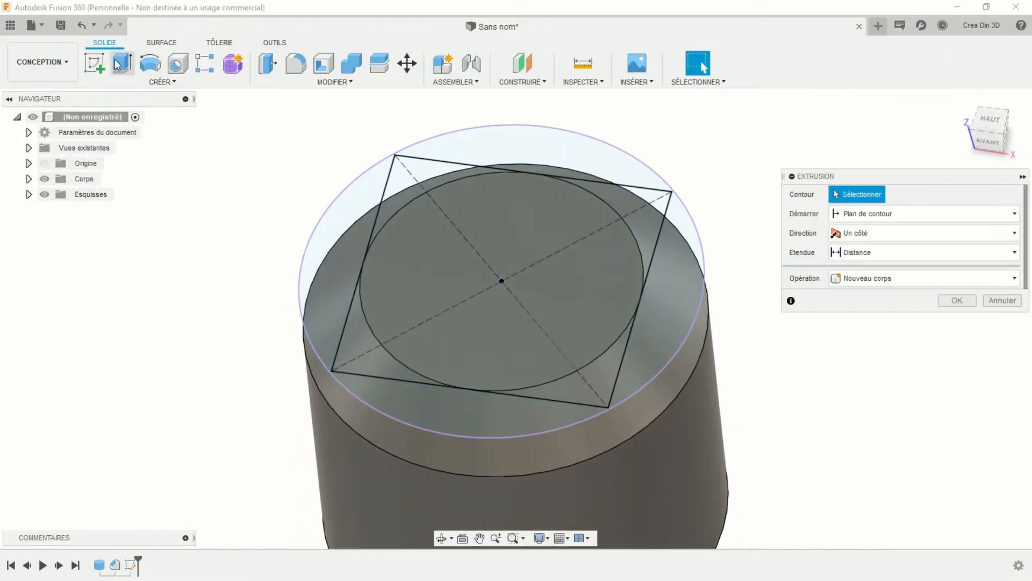
{"action": "left_click", "coordinate": [340, 221]}
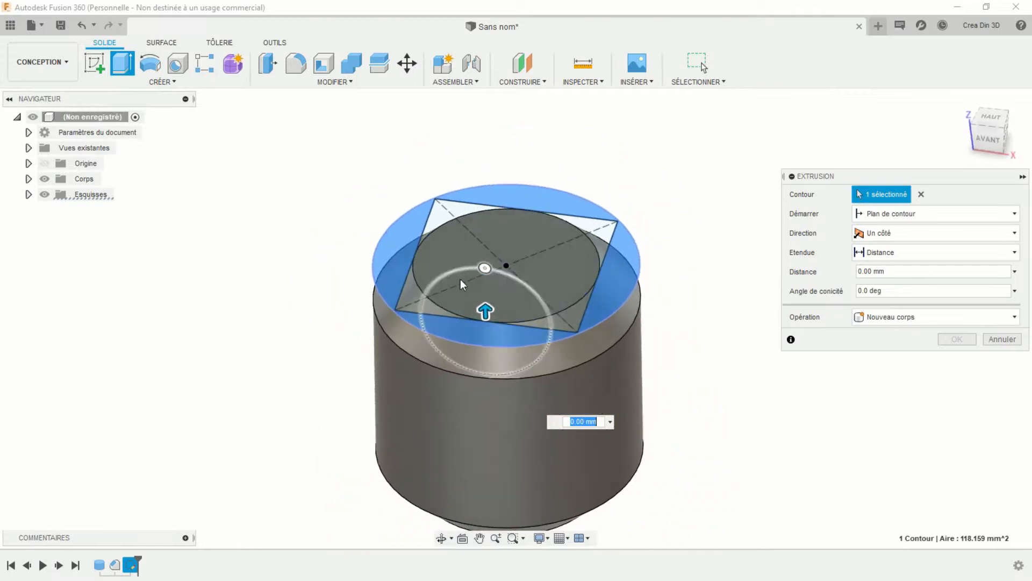
{"action": "left_click_drag", "start_coordinate": [488, 271], "coordinate": [489, 499]}
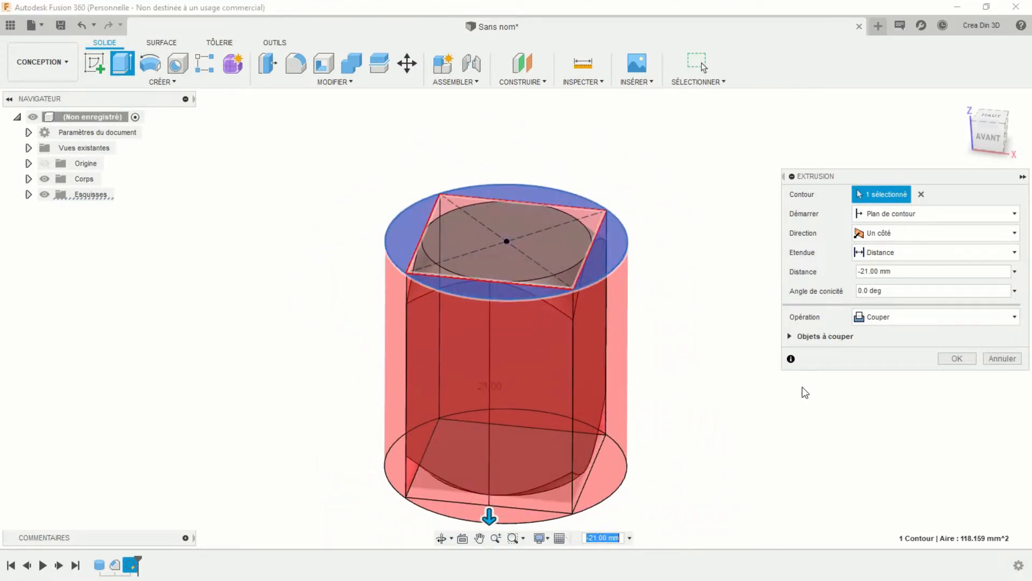
{"action": "left_click", "coordinate": [955, 359]}
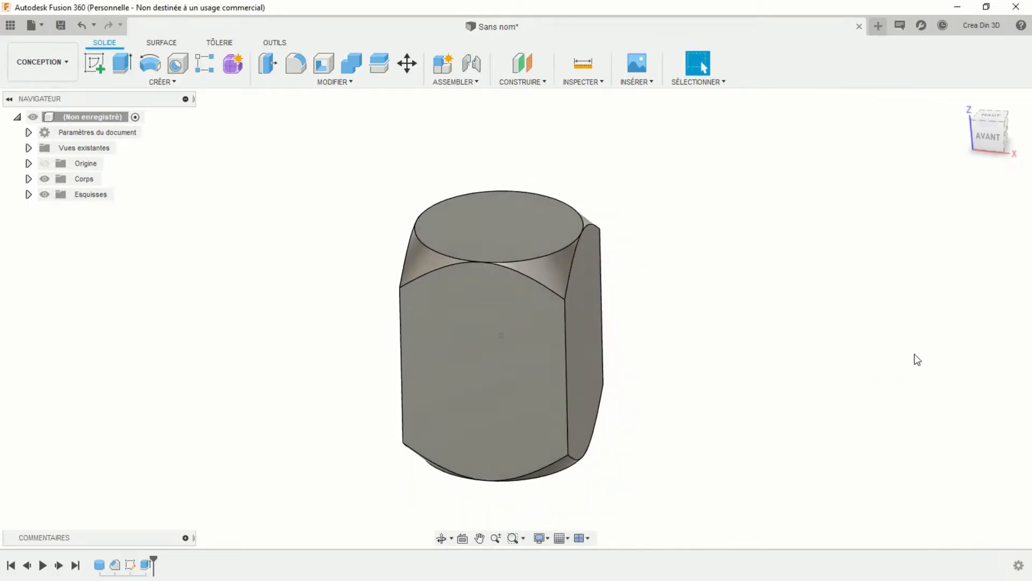
Start a sketch on the front XZ origin plane and draw a 4.75 mm diameter circle on the vertical axis above the origin
{"action": "middle_click_drag", "start_coordinate": [914, 354], "coordinate": [872, 339], "text": "shift"}
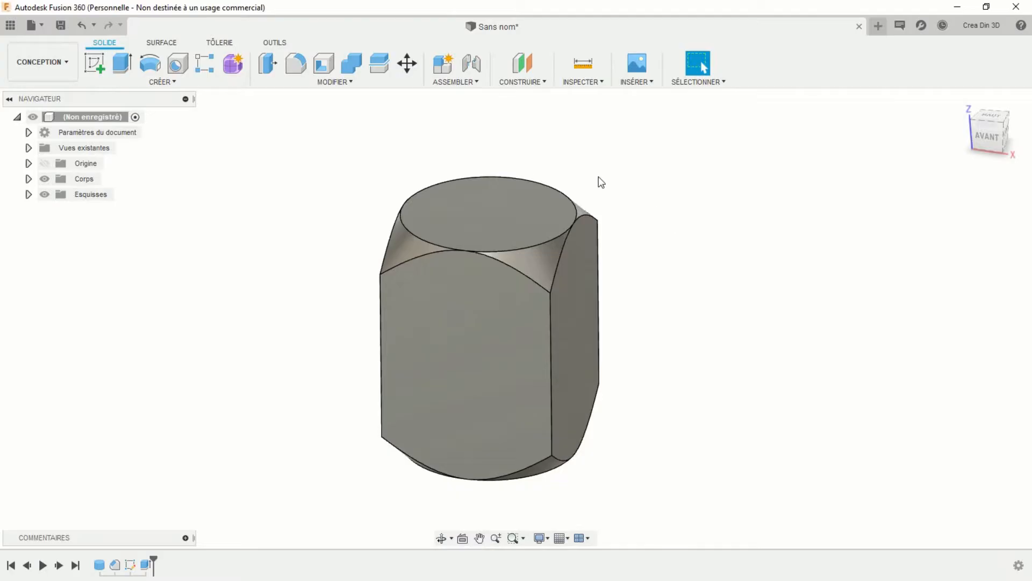
{"action": "left_click", "coordinate": [94, 61]}
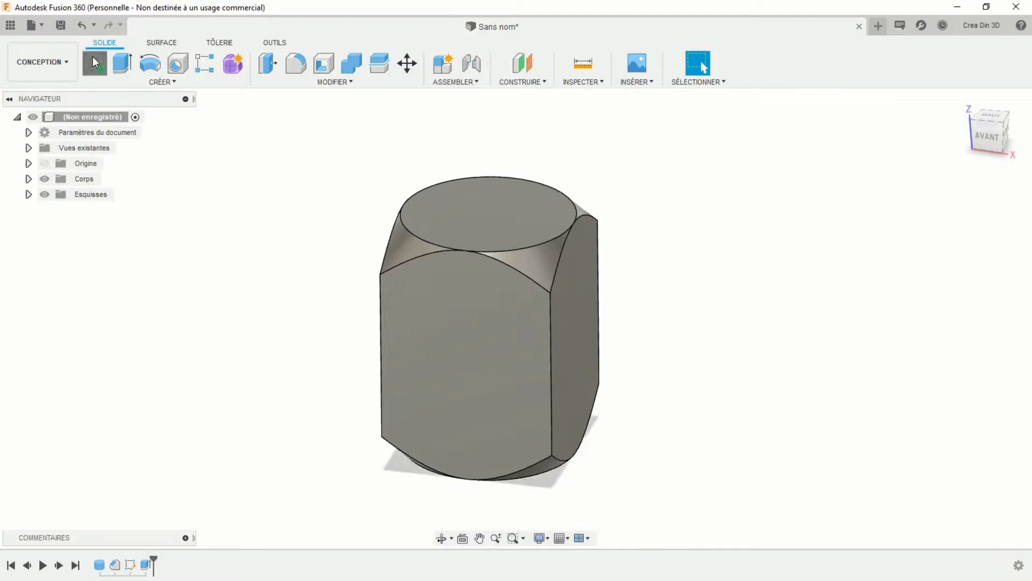
{"action": "scroll", "coordinate": [520, 355], "scroll_direction": "down", "scroll_amount": 3}
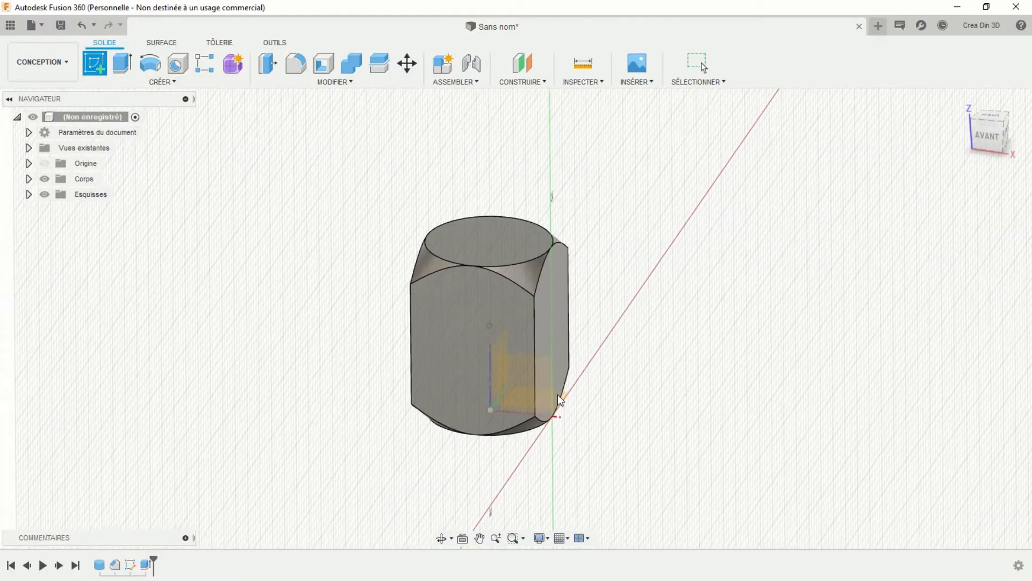
{"action": "left_click", "coordinate": [550, 366]}
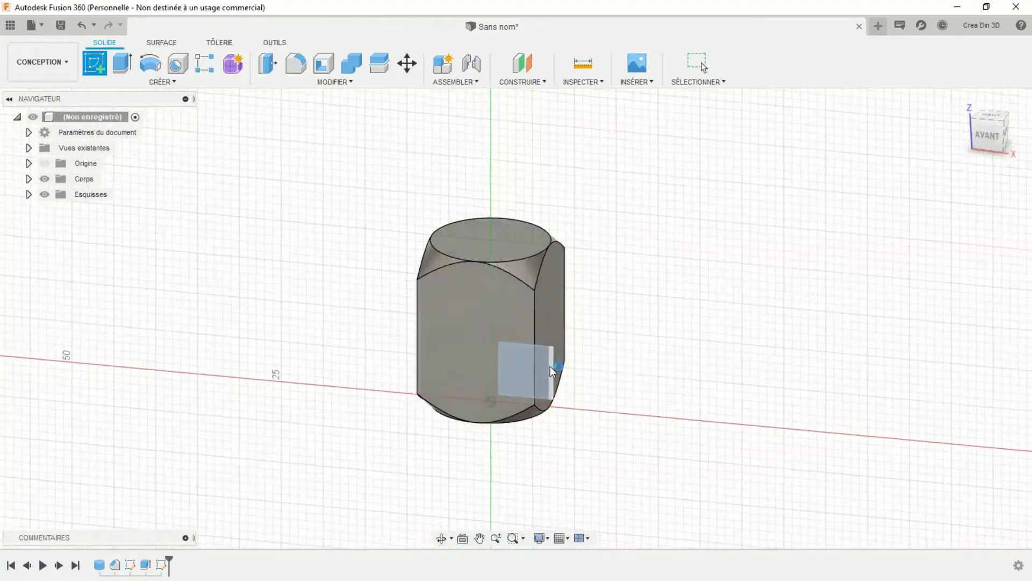
{"action": "scroll", "coordinate": [581, 311], "scroll_direction": "up", "scroll_amount": 5}
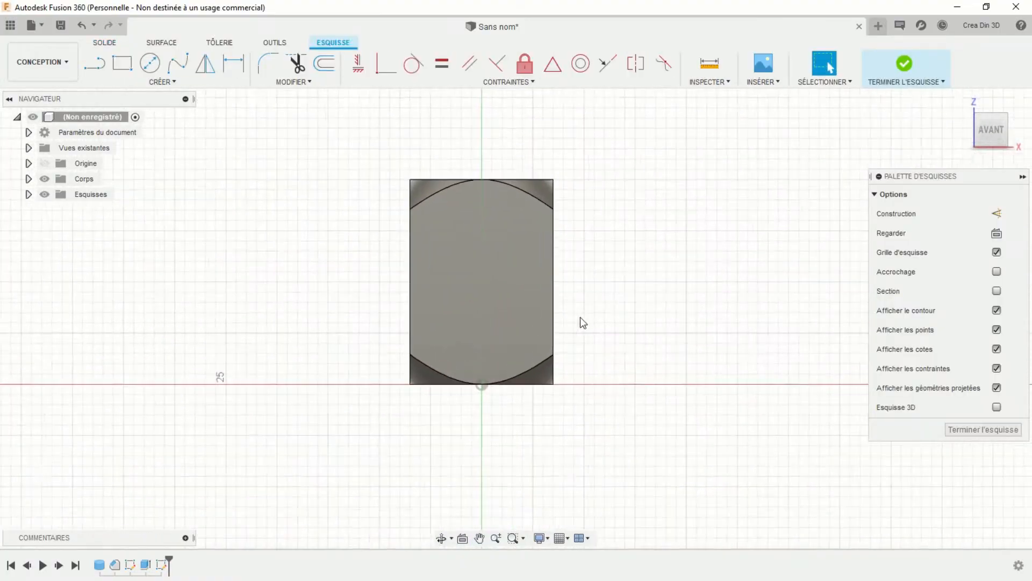
{"action": "scroll", "coordinate": [581, 318], "scroll_direction": "up", "scroll_amount": 2}
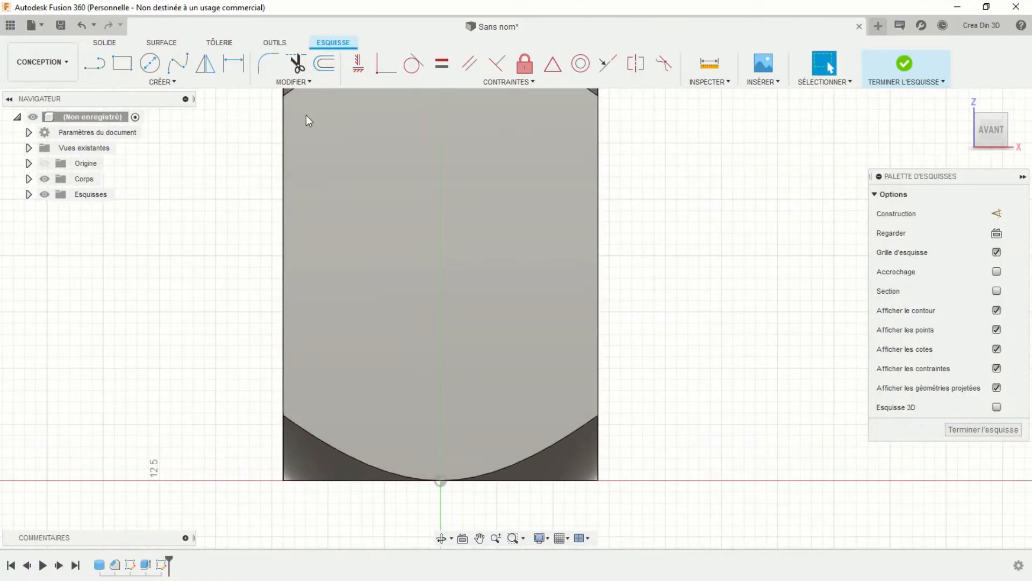
{"action": "left_click", "coordinate": [151, 65]}
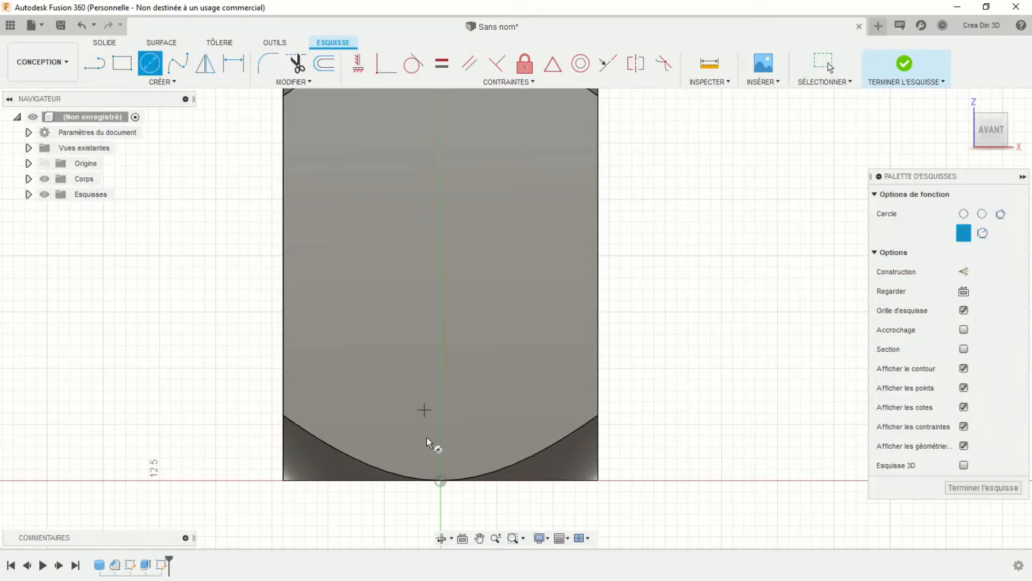
{"action": "left_click", "coordinate": [440, 370]}
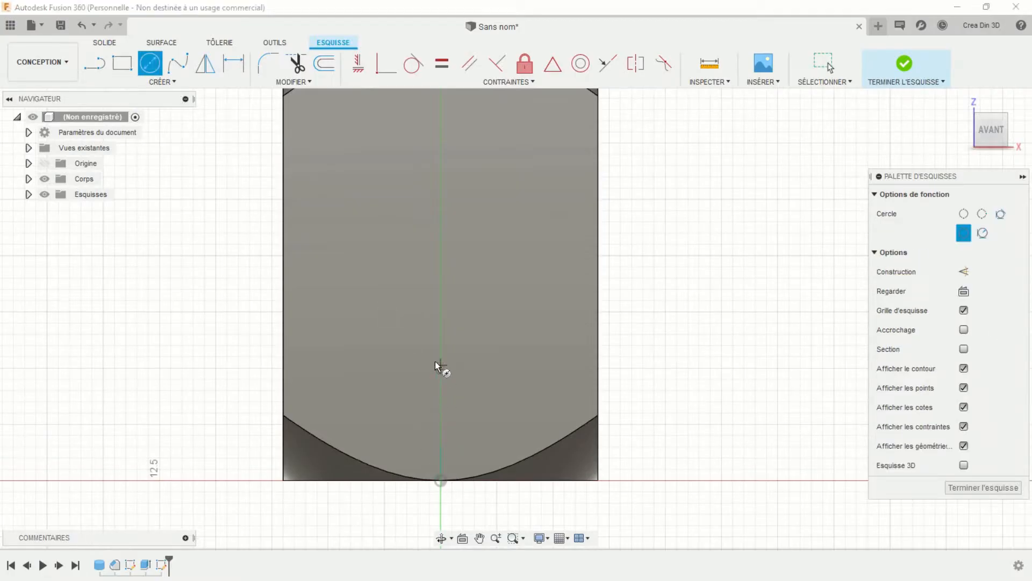
{"action": "type", "text": "4"}
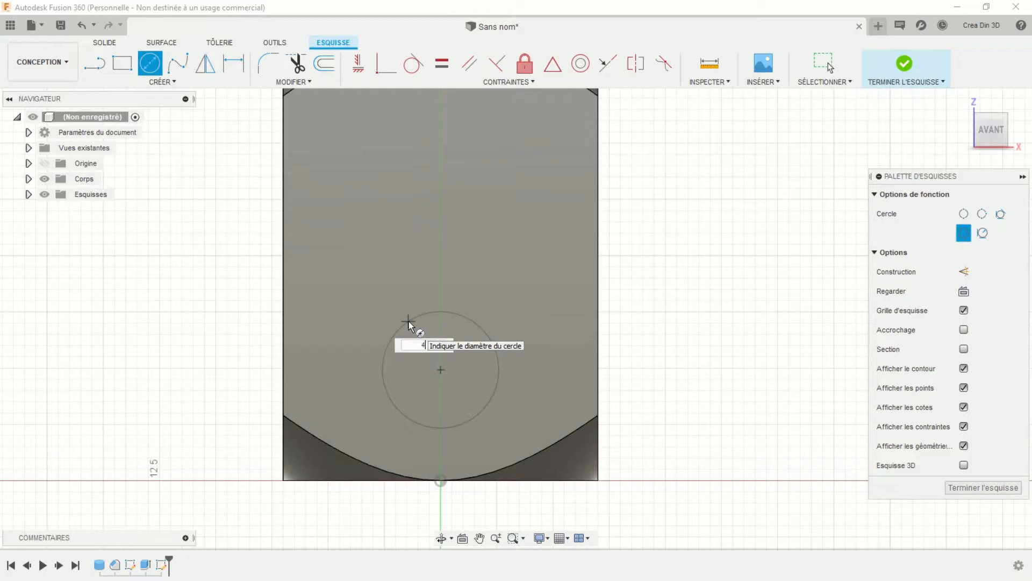
{"action": "type", "text": ".75"}
{"action": "key", "text": "Return"}
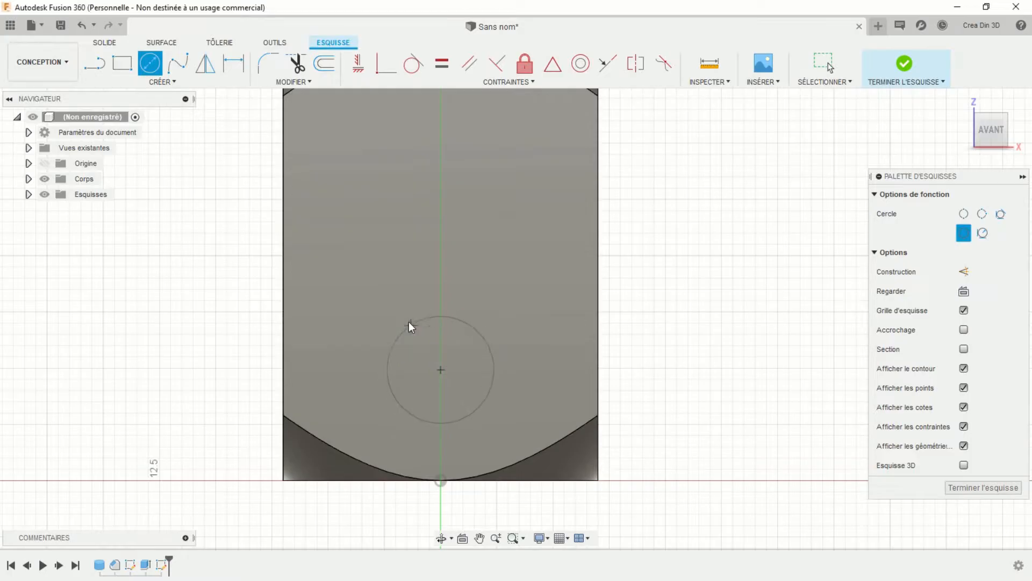
{"action": "key", "text": "Escape"}
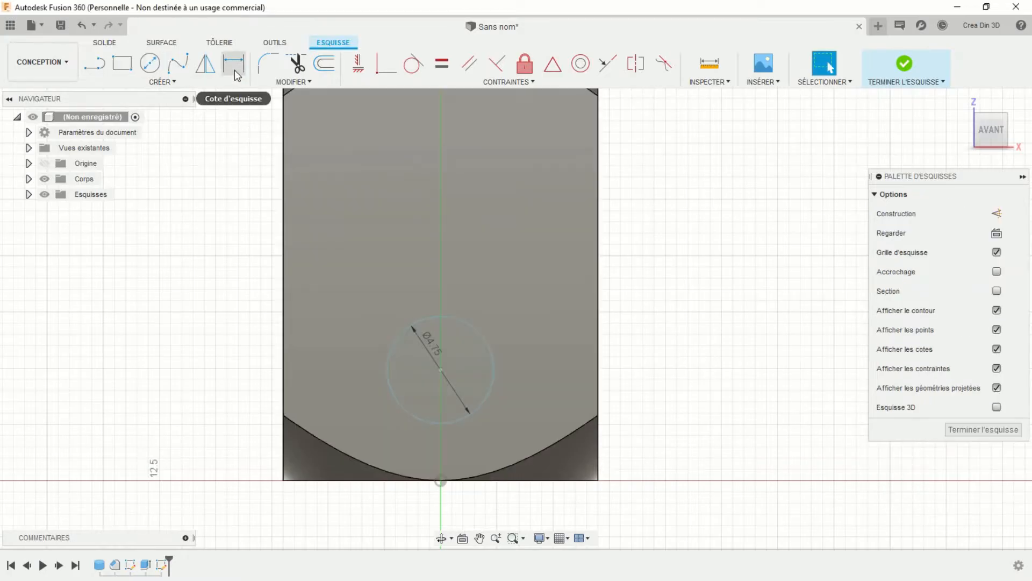
Dimension the circle's centre 6.7 mm above the origin
{"action": "left_click", "coordinate": [233, 63]}
{"action": "left_click", "coordinate": [441, 370]}
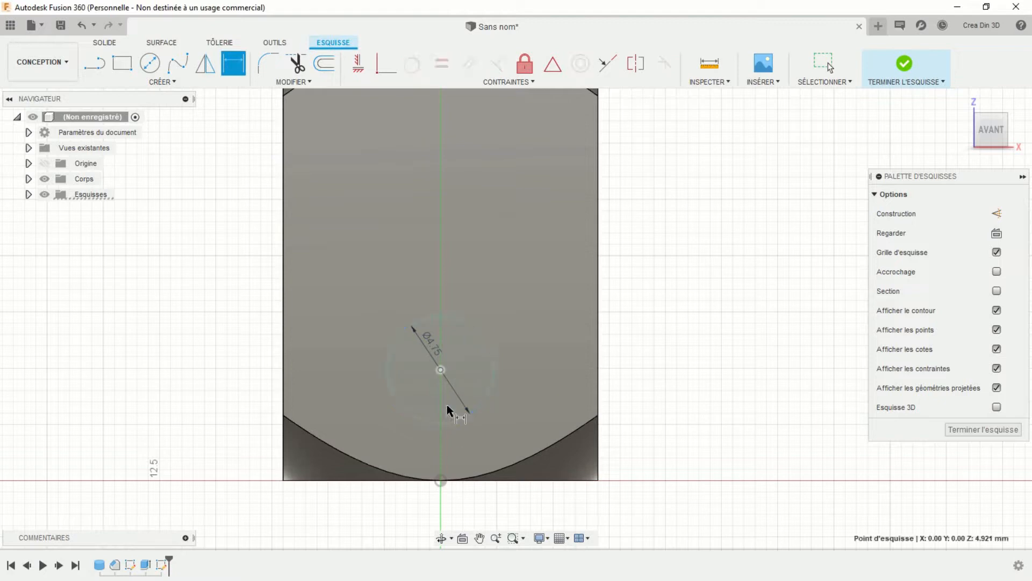
{"action": "left_click", "coordinate": [442, 482]}
{"action": "left_click", "coordinate": [217, 420]}
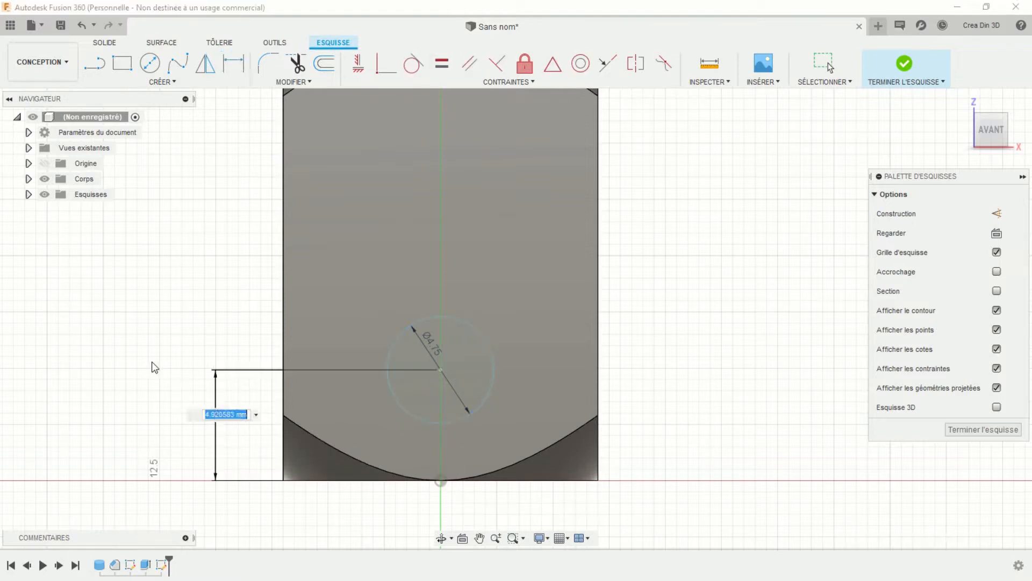
{"action": "type", "text": "6.7"}
{"action": "key", "text": "Return"}
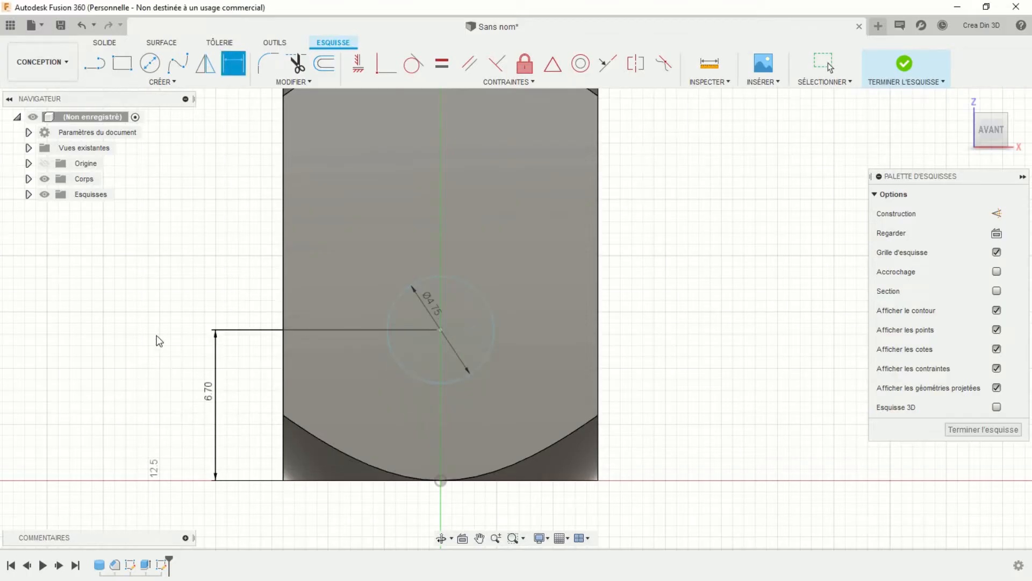
Constrain the circle's centre vertically to the origin and finish the sketch
{"action": "left_click", "coordinate": [358, 74]}
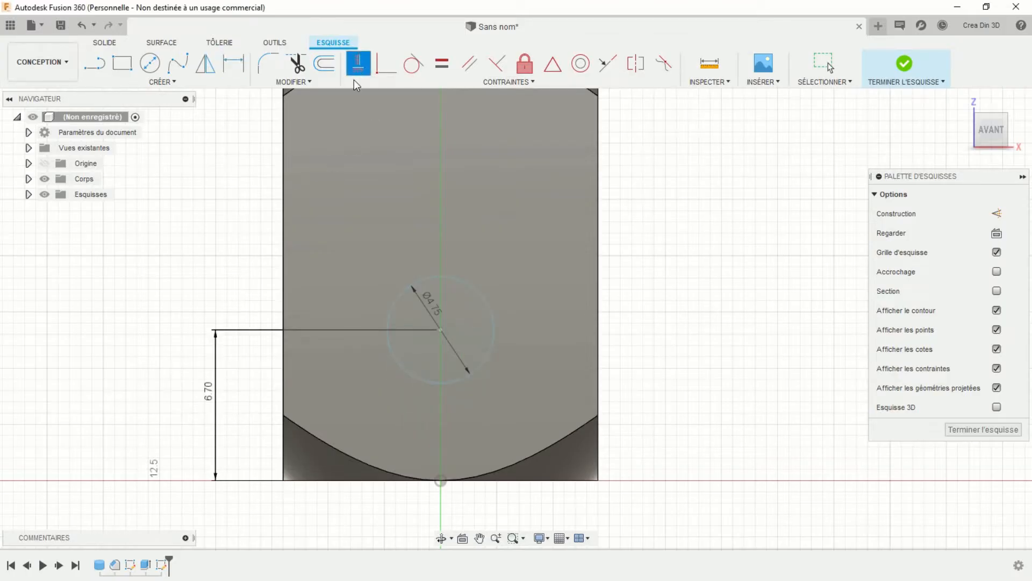
{"action": "left_click", "coordinate": [441, 333]}
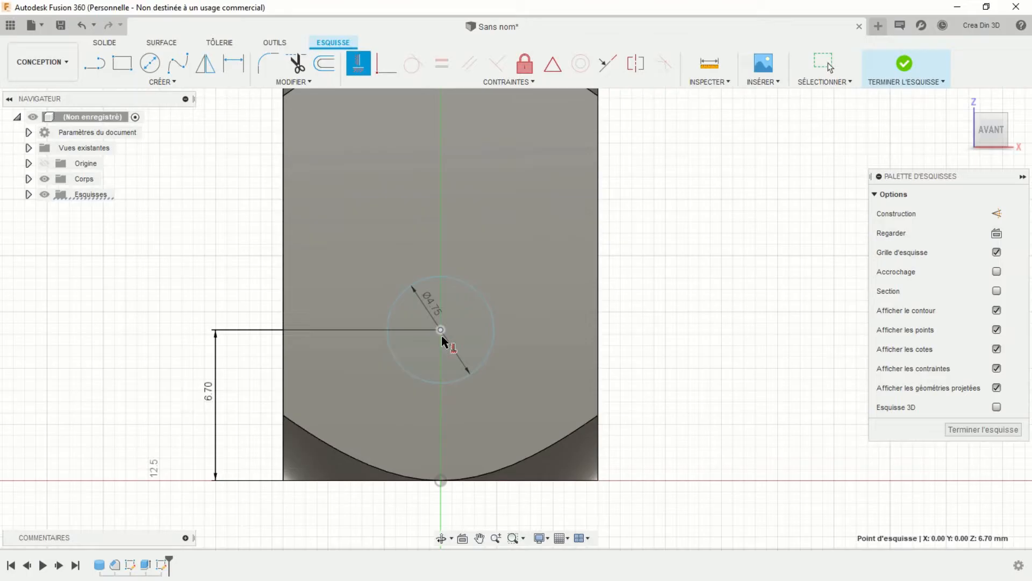
{"action": "left_click", "coordinate": [447, 480]}
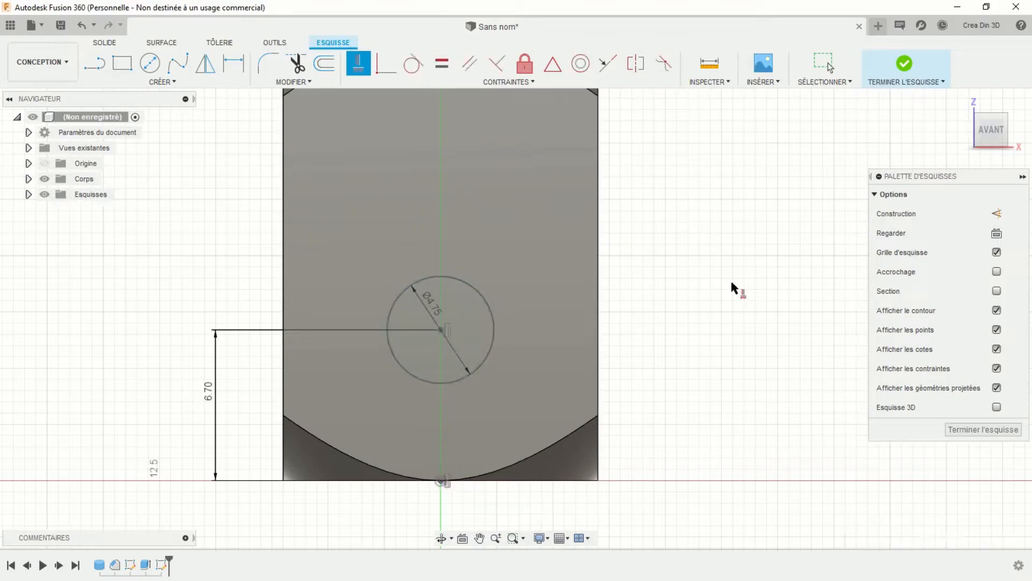
{"action": "left_click", "coordinate": [901, 73]}
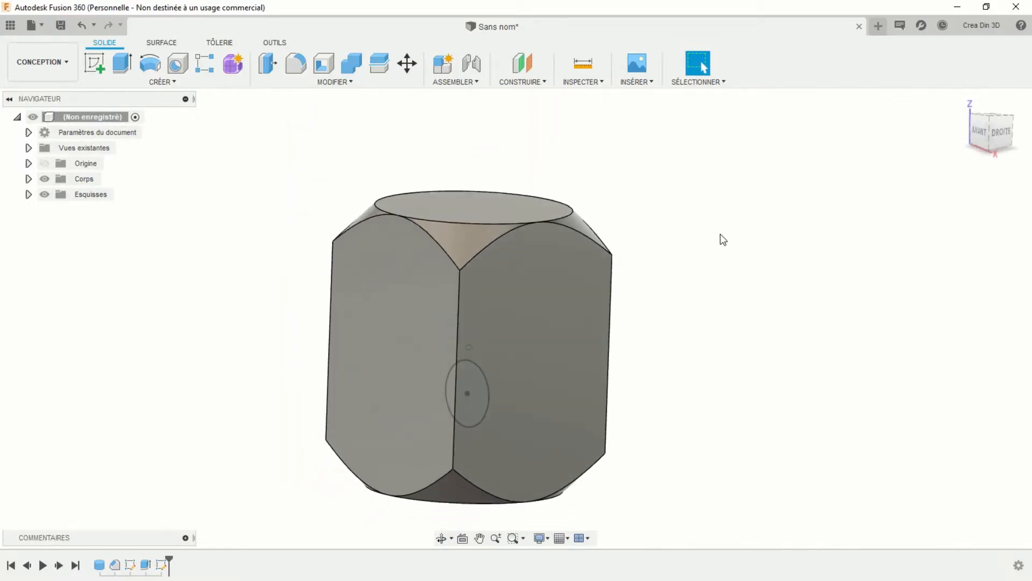
Extrude the 4.75 mm circle symmetrically by 10 mm per side and join it to the body
{"action": "left_click", "coordinate": [122, 64]}
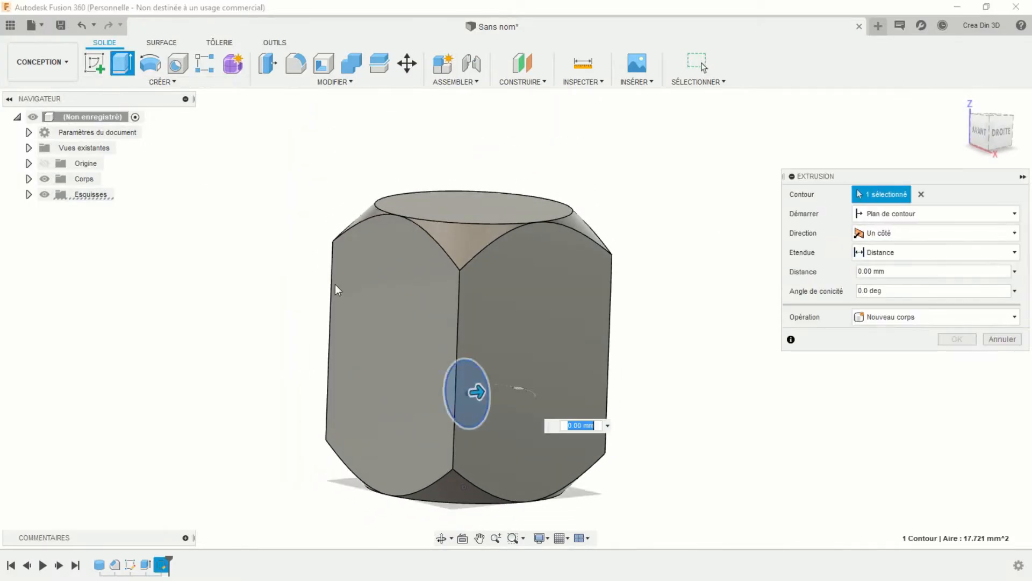
{"action": "left_click", "coordinate": [886, 233]}
{"action": "left_click", "coordinate": [881, 282]}
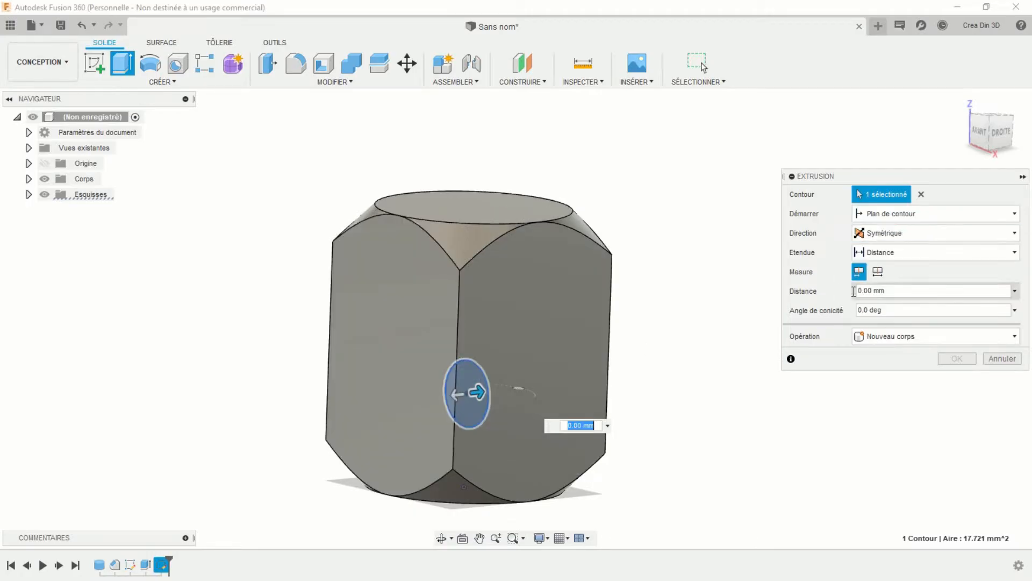
{"action": "left_click_drag", "start_coordinate": [487, 395], "coordinate": [587, 380]}
{"action": "left_click", "coordinate": [886, 338]}
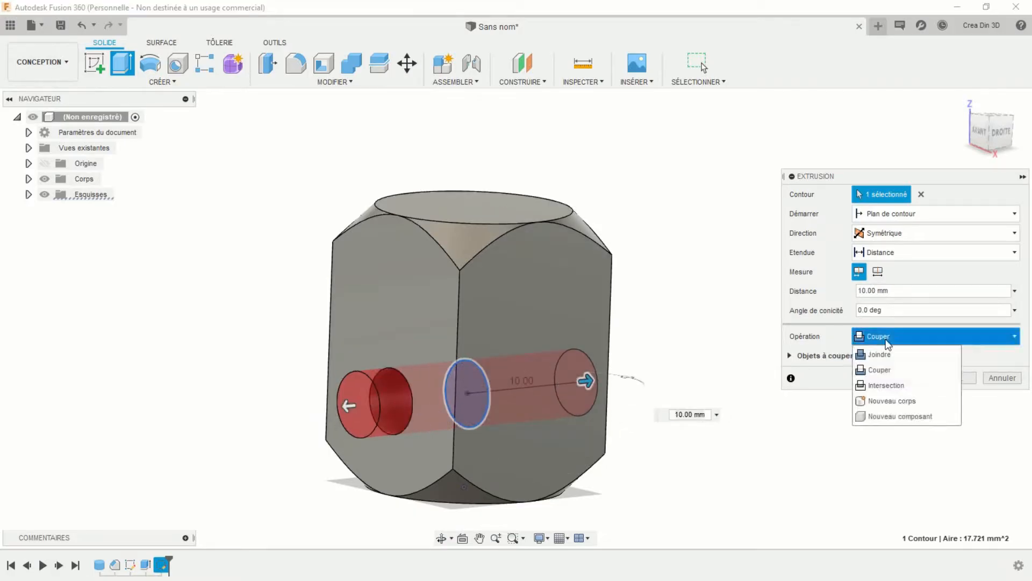
{"action": "left_click", "coordinate": [879, 350]}
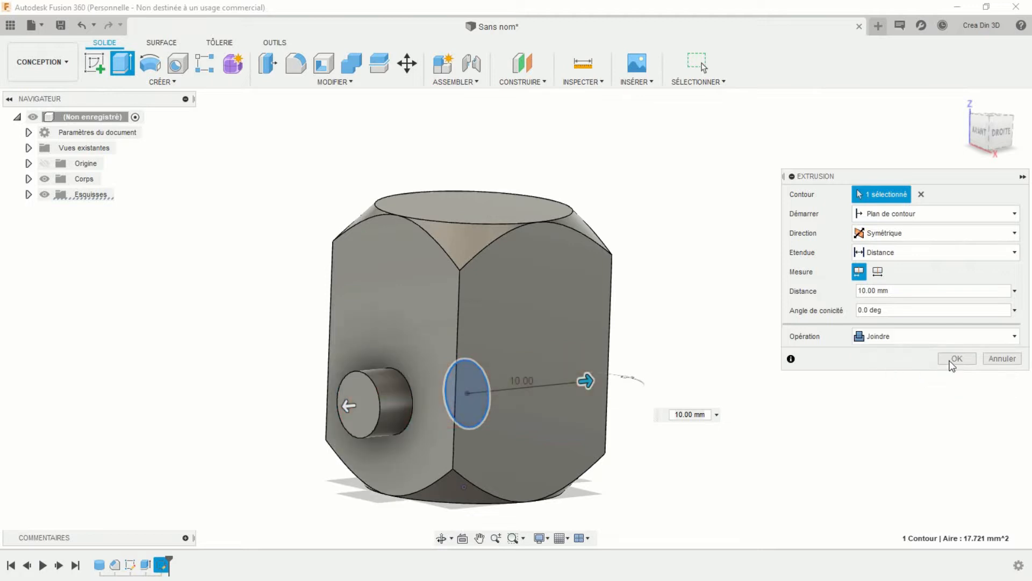
{"action": "left_click", "coordinate": [952, 359]}
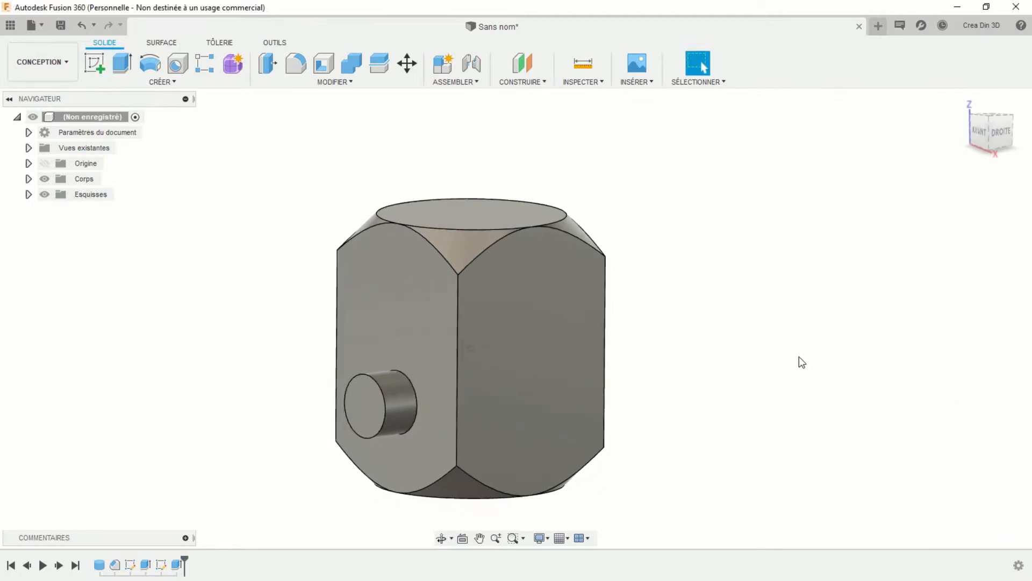
Start a sketch on the YZ origin plane and draw a 4.75 mm diameter circle on the vertical axis in the body's upper half
{"action": "middle_click_drag", "start_coordinate": [799, 357], "coordinate": [777, 351], "text": "shift"}
{"action": "left_click", "coordinate": [99, 63]}
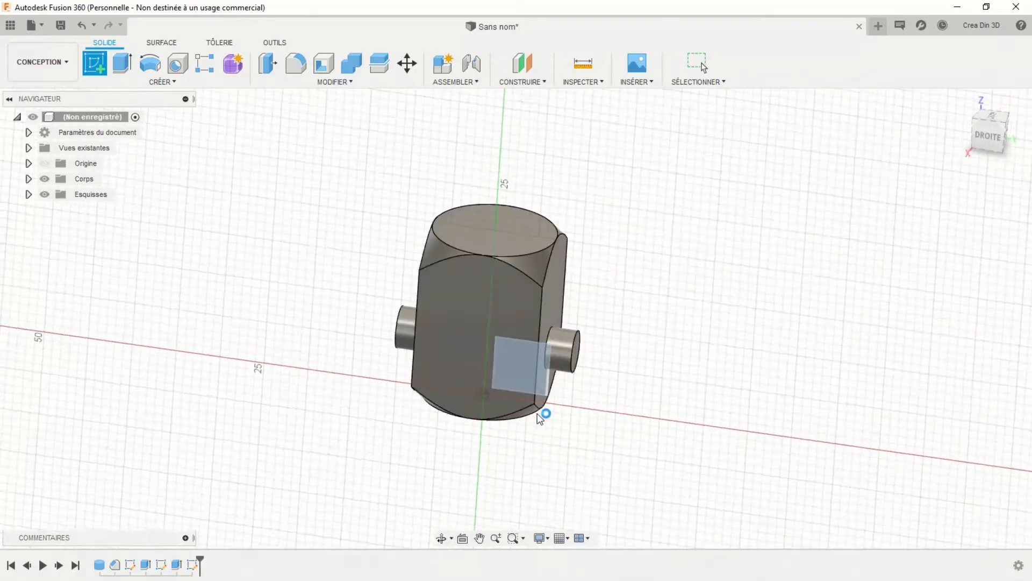
{"action": "left_click", "coordinate": [542, 416]}
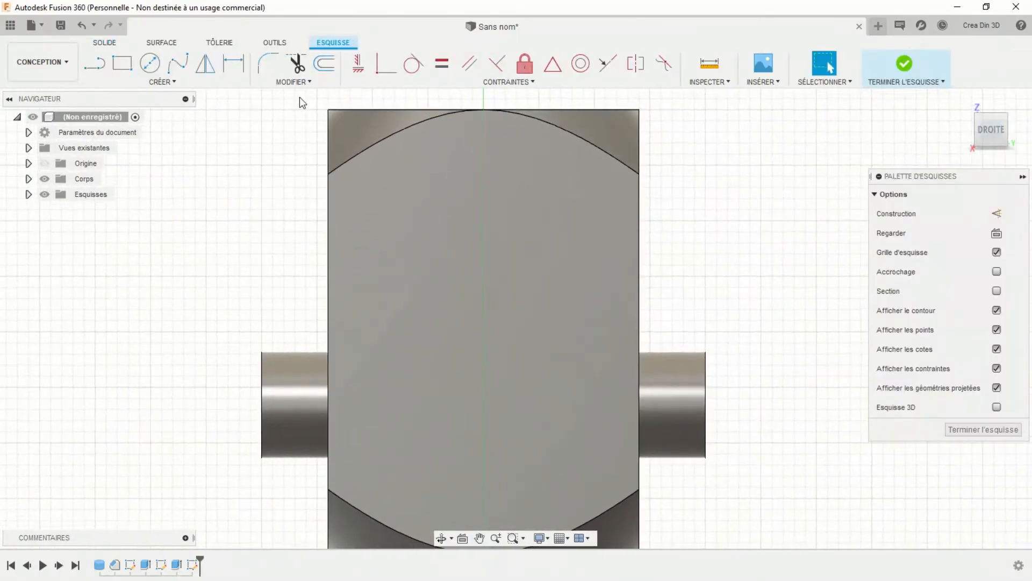
{"action": "left_click", "coordinate": [150, 63]}
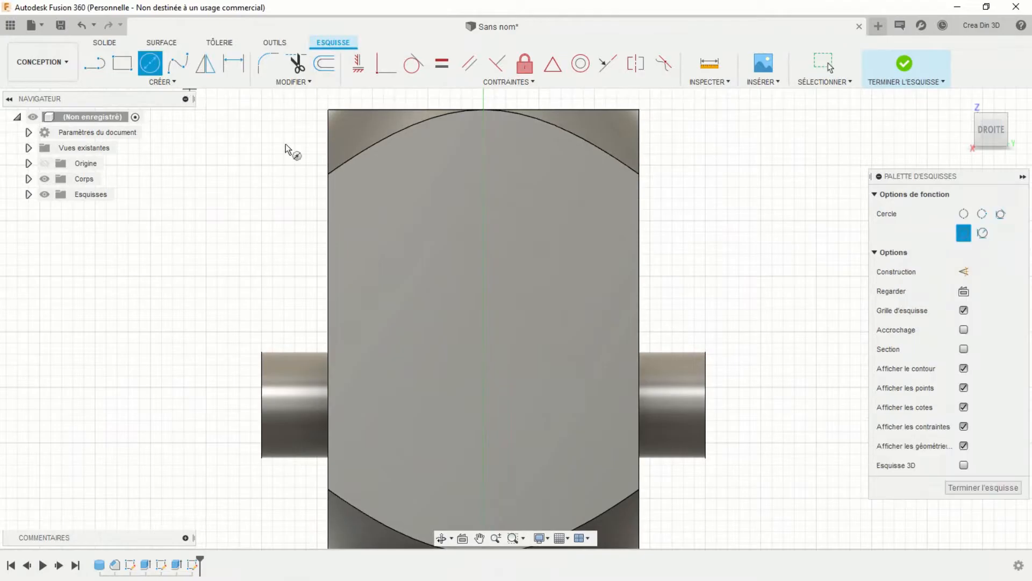
{"action": "left_click", "coordinate": [484, 212]}
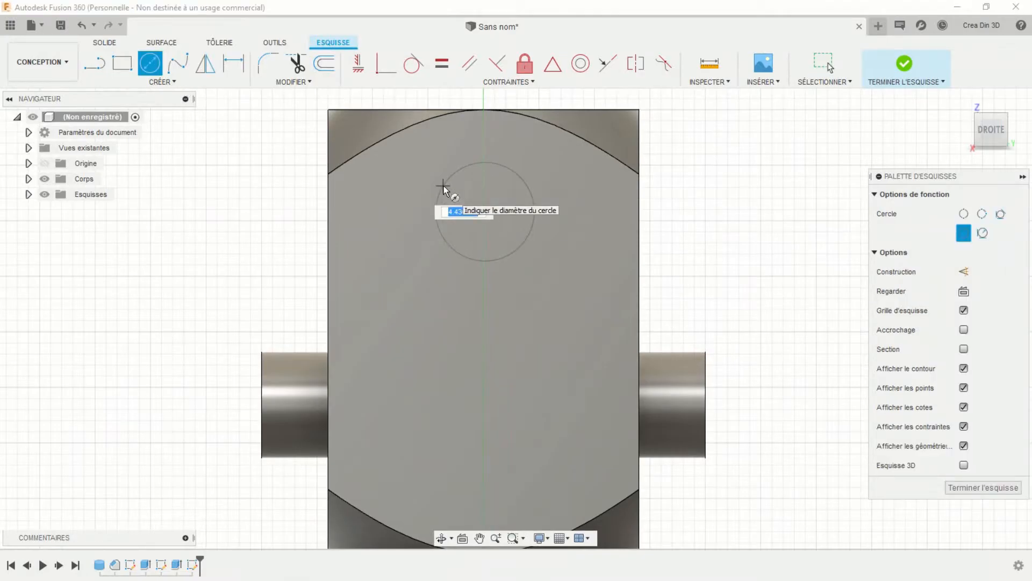
{"action": "type", "text": "4.75"}
{"action": "key", "text": "Return"}
{"action": "key", "text": "Escape"}
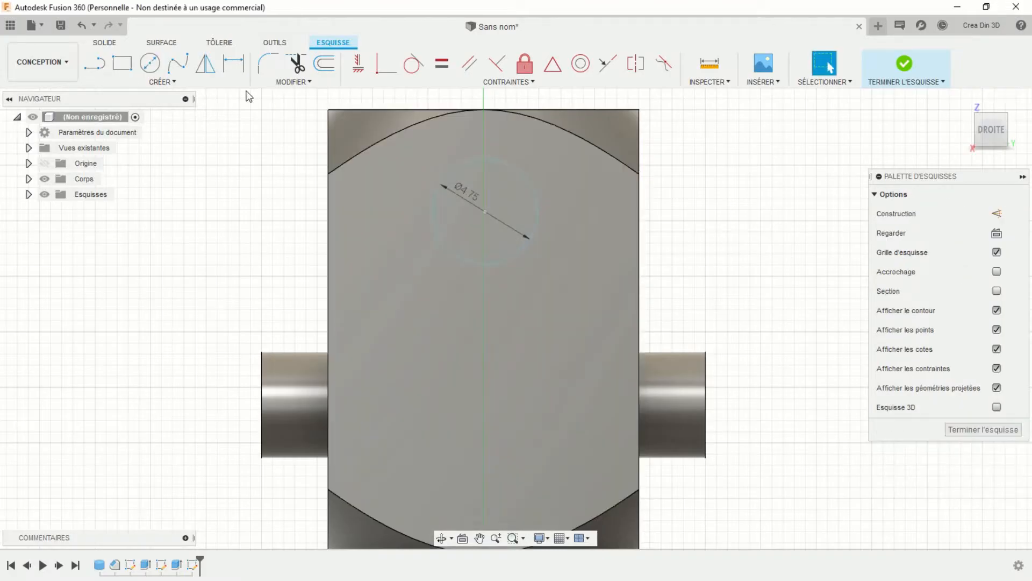
Dimension the upper circle's centre 6.7 mm below the midpoint of the body's top edge
{"action": "left_click", "coordinate": [233, 66]}
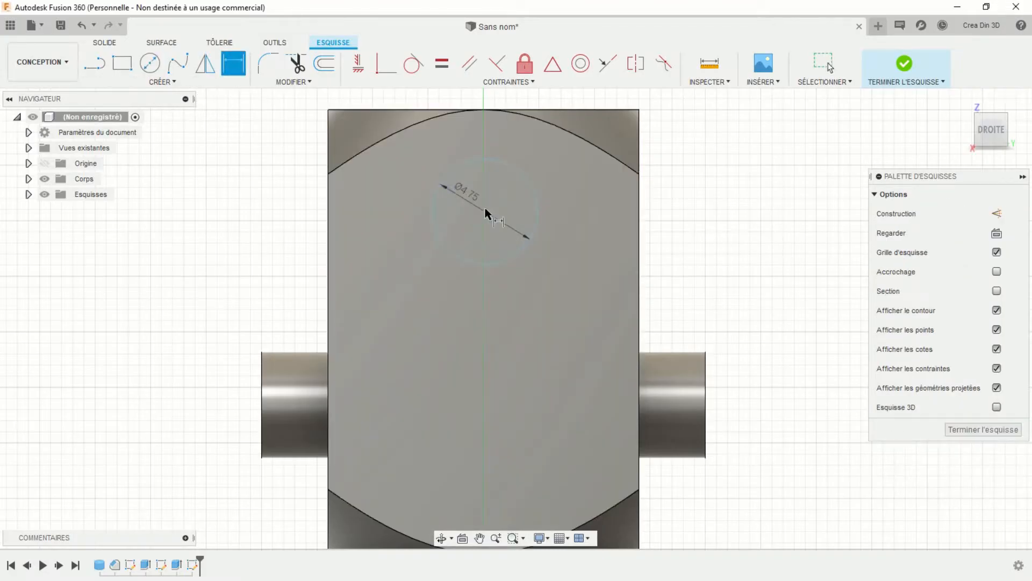
{"action": "left_click", "coordinate": [482, 110]}
{"action": "left_click", "coordinate": [697, 162]}
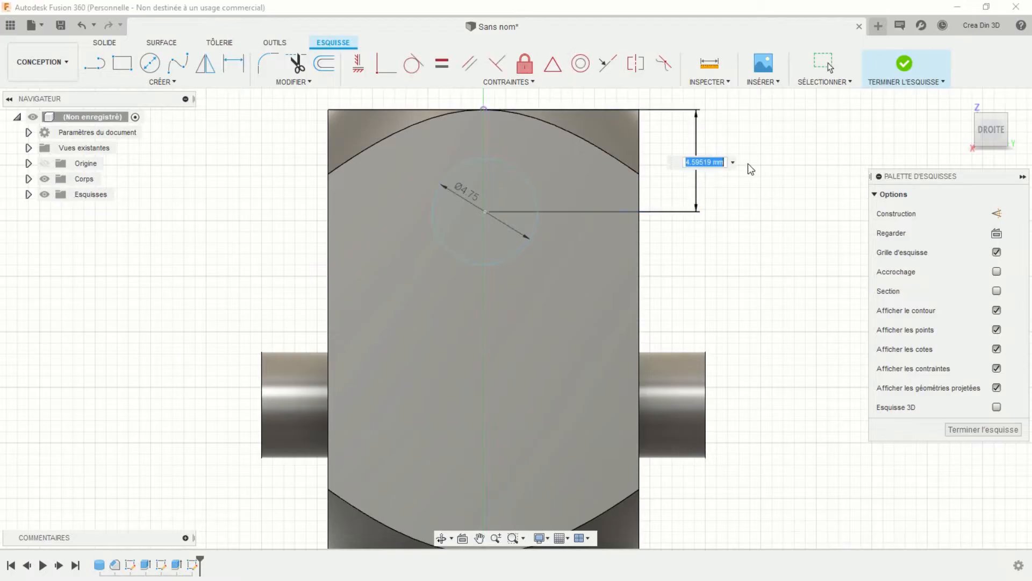
{"action": "type", "text": "6.7"}
{"action": "key", "text": "Return"}
Constrain the upper circle's centre vertically to the origin and finish the sketch
{"action": "middle_click_drag", "start_coordinate": [749, 166], "coordinate": [504, 155], "text": "shift"}
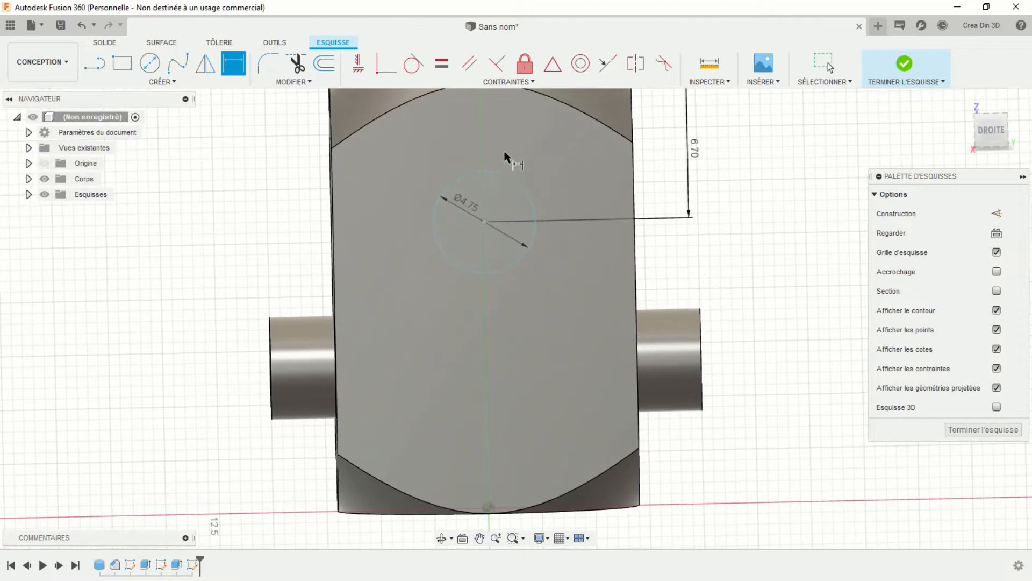
{"action": "left_click", "coordinate": [358, 62]}
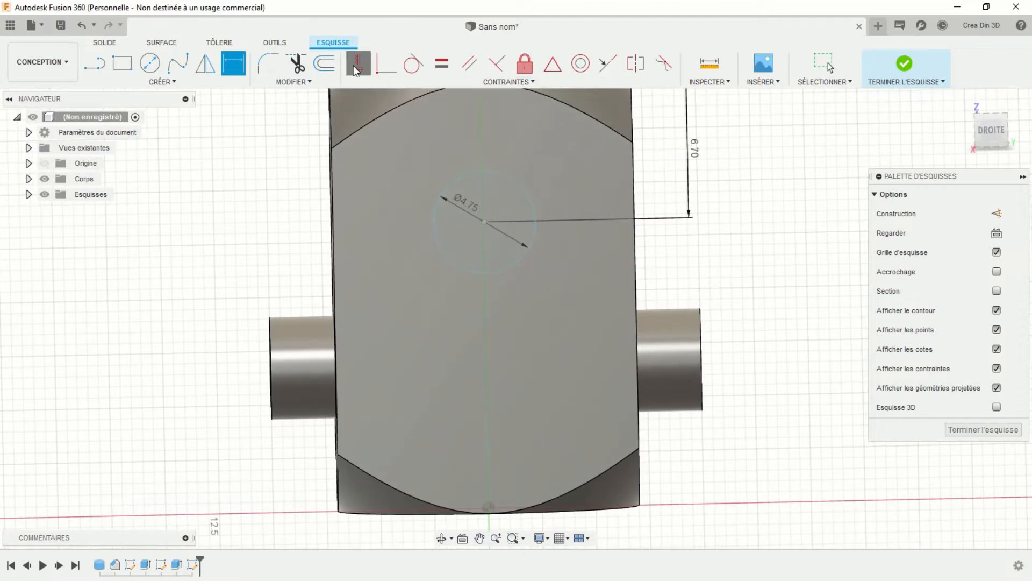
{"action": "left_click", "coordinate": [485, 223]}
{"action": "left_click", "coordinate": [489, 508]}
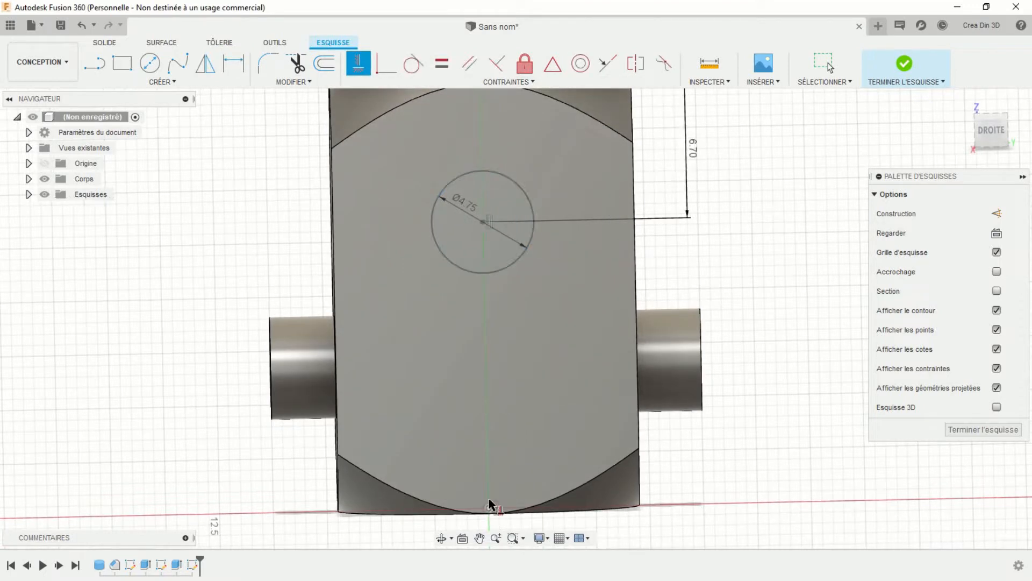
{"action": "scroll", "coordinate": [718, 219], "scroll_direction": "down", "scroll_amount": 3}
{"action": "middle_click_drag", "start_coordinate": [718, 219], "coordinate": [886, 76], "text": "shift"}
{"action": "left_click", "coordinate": [888, 80]}
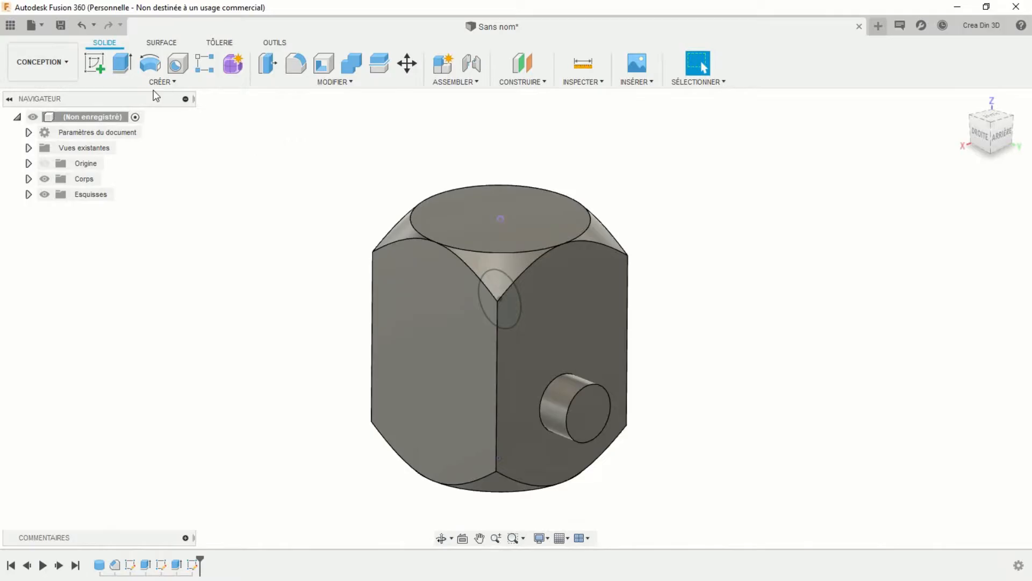
Extrude the upper 4.75 mm circle symmetrically by 10 mm per side and join it to the body
{"action": "left_click", "coordinate": [122, 64]}
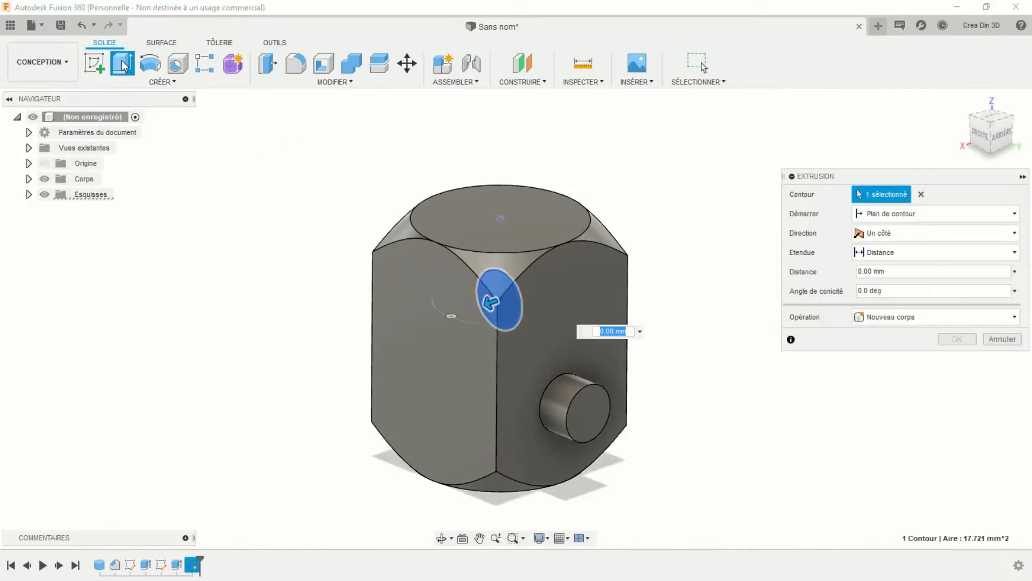
{"action": "left_click", "coordinate": [851, 235]}
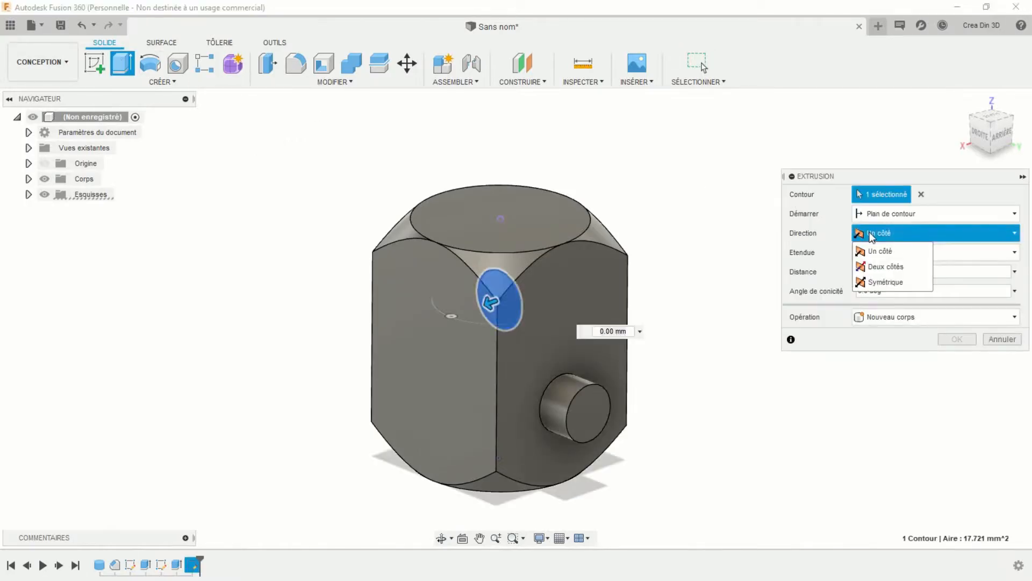
{"action": "left_click", "coordinate": [879, 279]}
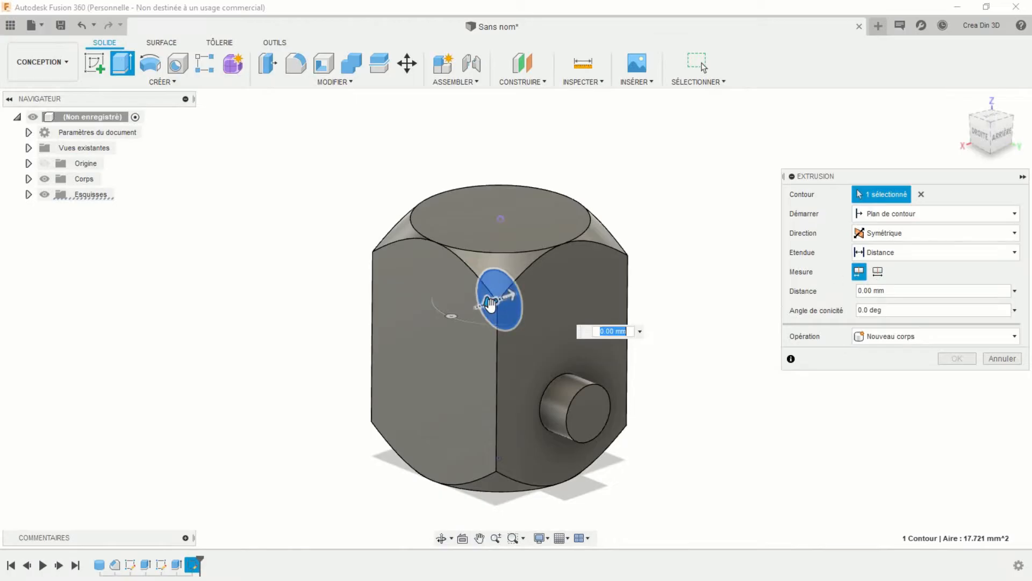
{"action": "left_click_drag", "start_coordinate": [491, 302], "coordinate": [421, 325]}
{"action": "left_click_drag", "start_coordinate": [412, 328], "coordinate": [397, 336]}
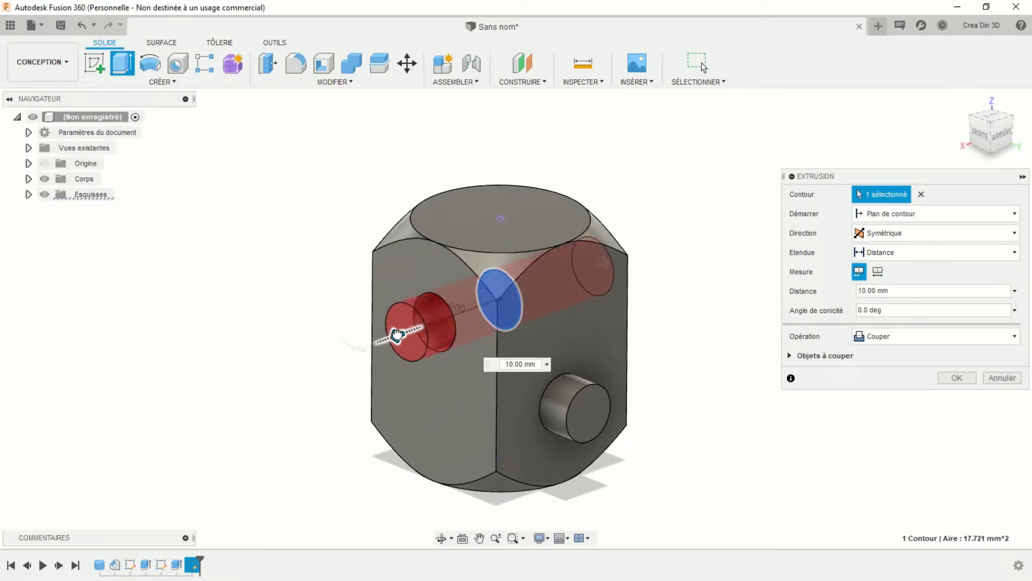
{"action": "left_click", "coordinate": [860, 337]}
{"action": "left_click", "coordinate": [877, 355]}
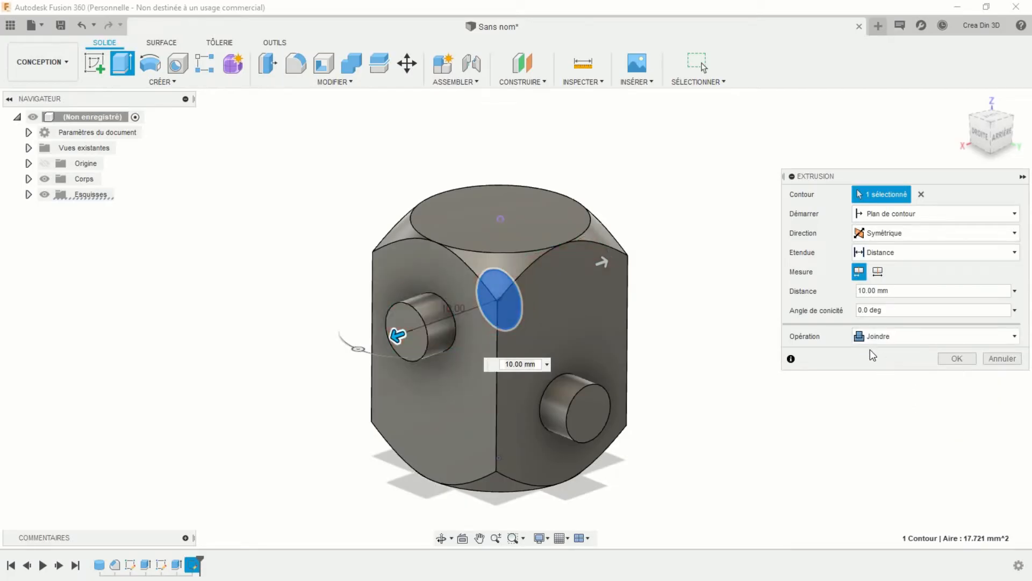
{"action": "left_click", "coordinate": [957, 359]}
Fillet the block's four vertical edges with a 1 mm radius
{"action": "middle_click_drag", "start_coordinate": [934, 364], "coordinate": [806, 337], "text": "shift"}
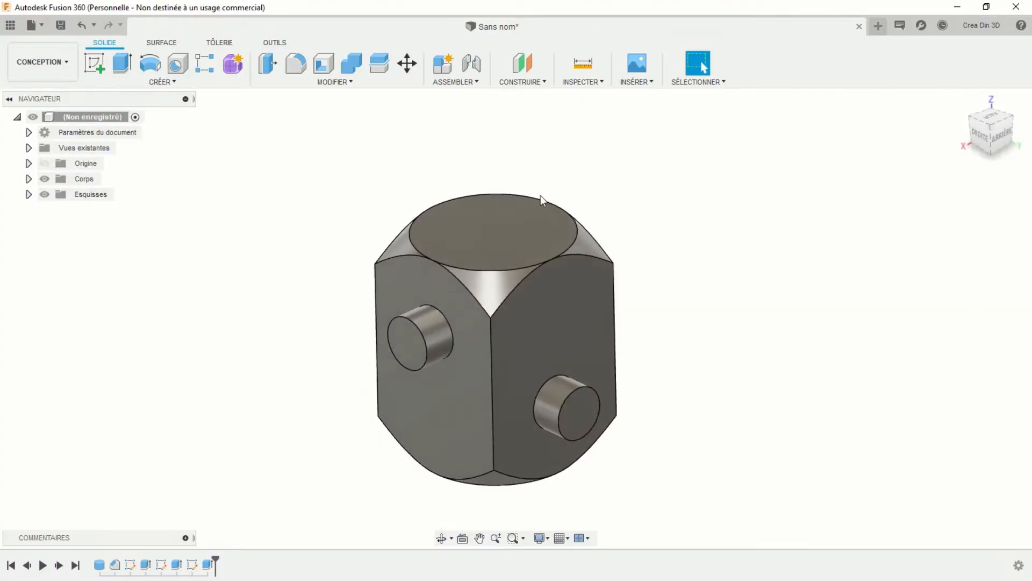
{"action": "left_click", "coordinate": [290, 63]}
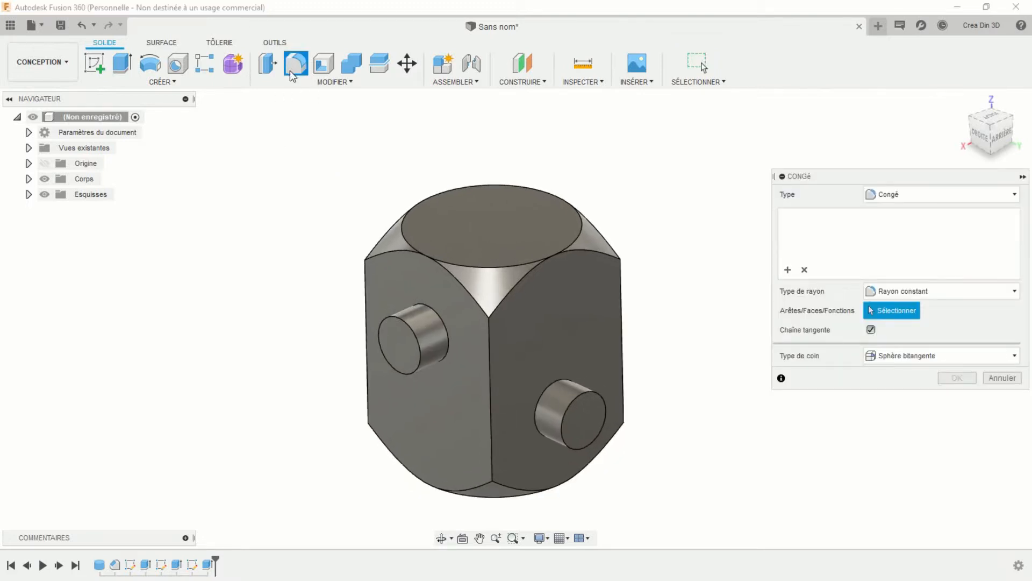
{"action": "left_click", "coordinate": [486, 351]}
{"action": "middle_click_drag", "start_coordinate": [486, 351], "coordinate": [524, 328], "text": "shift"}
{"action": "left_click", "coordinate": [562, 347]}
{"action": "left_click", "coordinate": [535, 334]}
{"action": "left_click", "coordinate": [525, 328]}
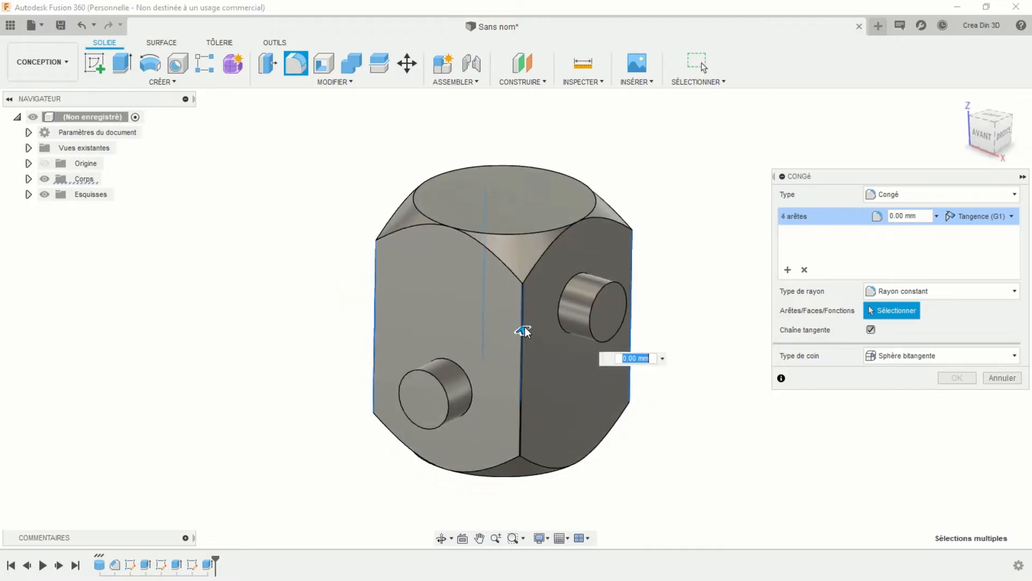
{"action": "type", "text": "1"}
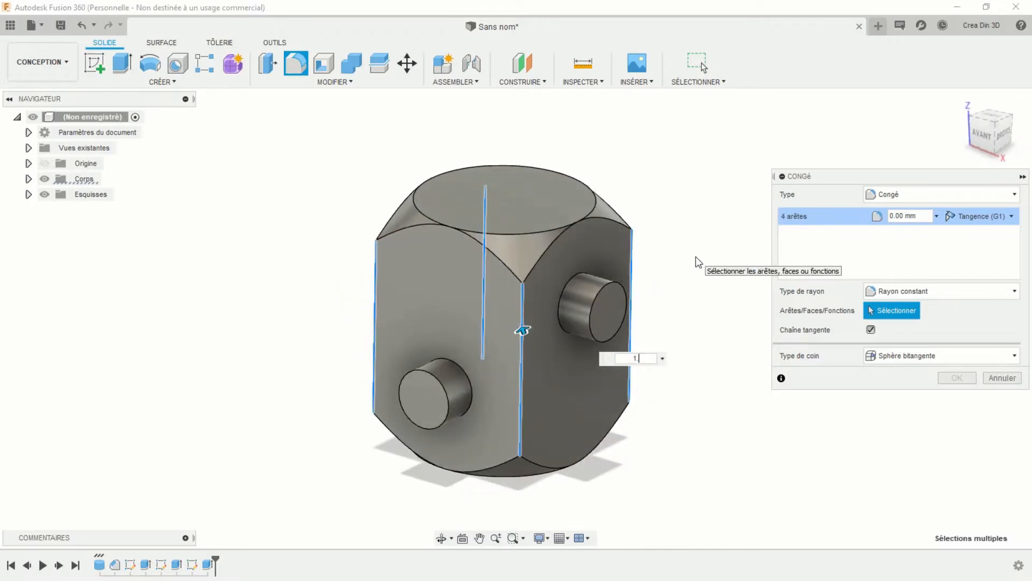
{"action": "type", "text": "0"}
{"action": "key", "text": "Return"}
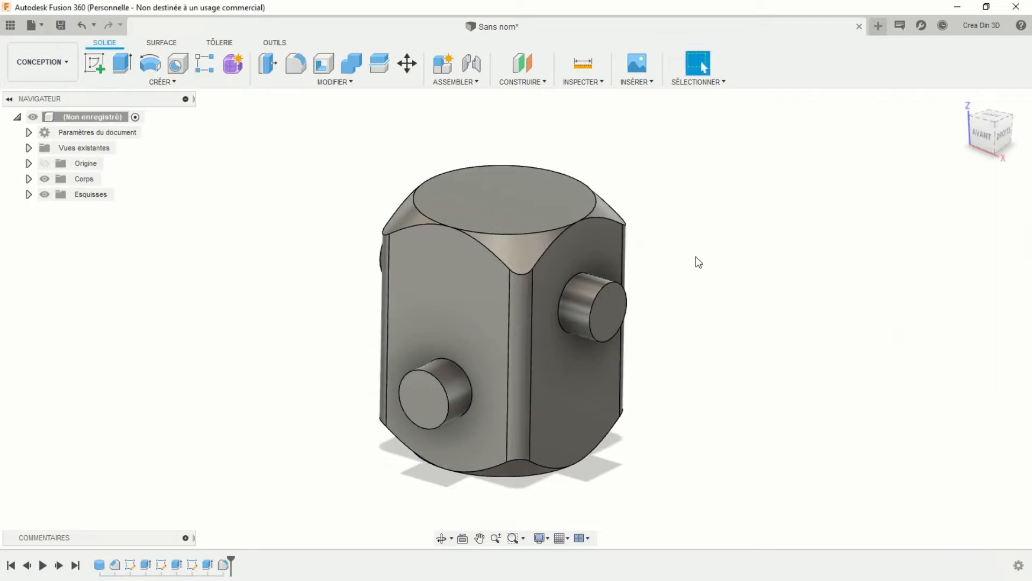
Fillet the eight chamfered corner faces and the four pin end faces with a 0.25 mm radius
{"action": "middle_click_drag", "start_coordinate": [696, 257], "coordinate": [693, 235], "text": "shift"}
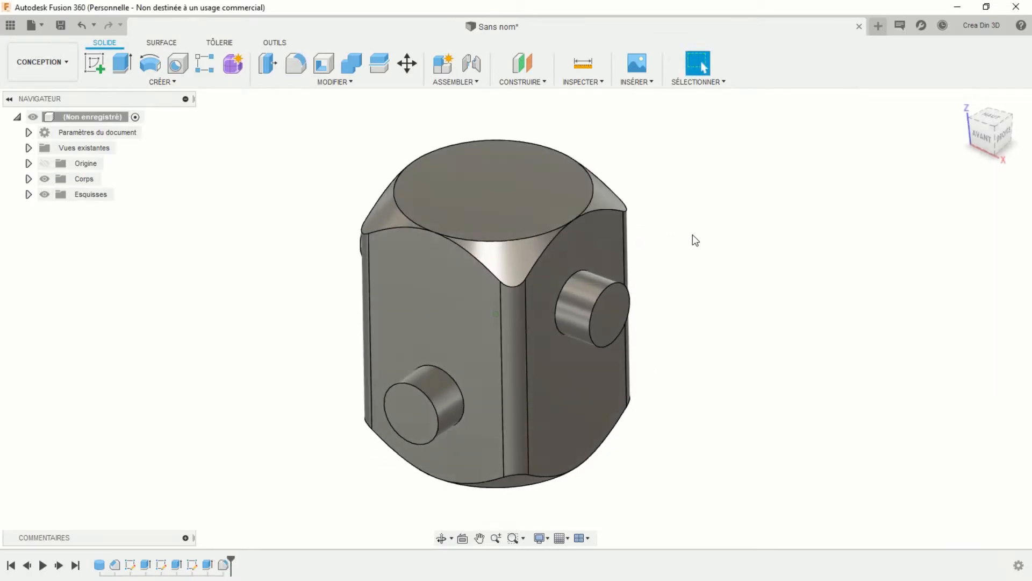
{"action": "scroll", "coordinate": [692, 234], "scroll_direction": "up", "scroll_amount": 2}
{"action": "left_click", "coordinate": [296, 64]}
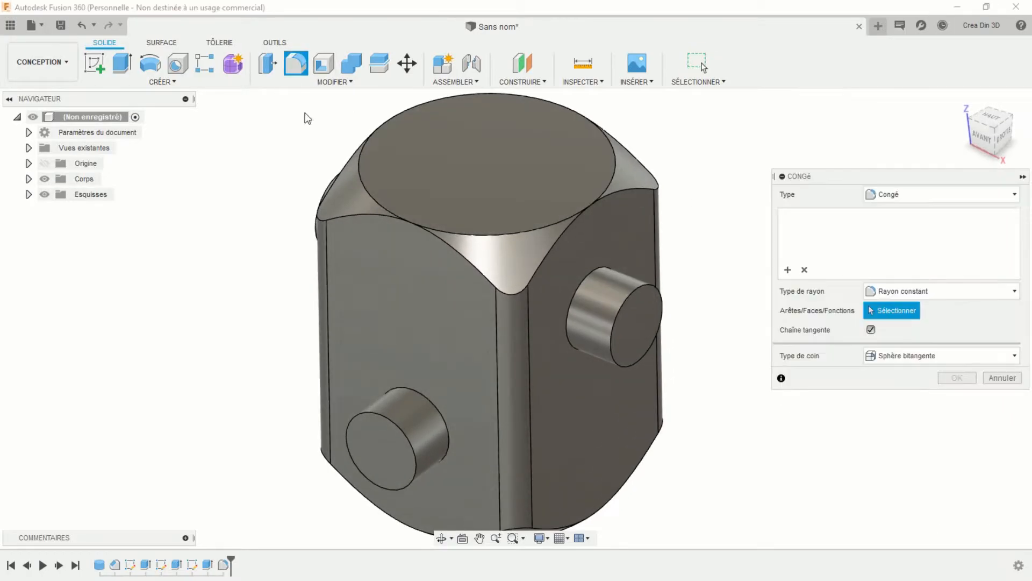
{"action": "left_click", "coordinate": [489, 259]}
{"action": "middle_click_drag", "start_coordinate": [489, 259], "coordinate": [549, 340], "text": "shift"}
{"action": "left_click", "coordinate": [579, 221]}
{"action": "left_click", "coordinate": [553, 234]}
{"action": "left_click", "coordinate": [531, 206]}
{"action": "left_click", "coordinate": [583, 387]}
{"action": "left_click", "coordinate": [532, 337]}
{"action": "left_click", "coordinate": [490, 286]}
{"action": "left_click", "coordinate": [402, 437]}
{"action": "left_click", "coordinate": [279, 235]}
{"action": "left_click", "coordinate": [476, 217]}
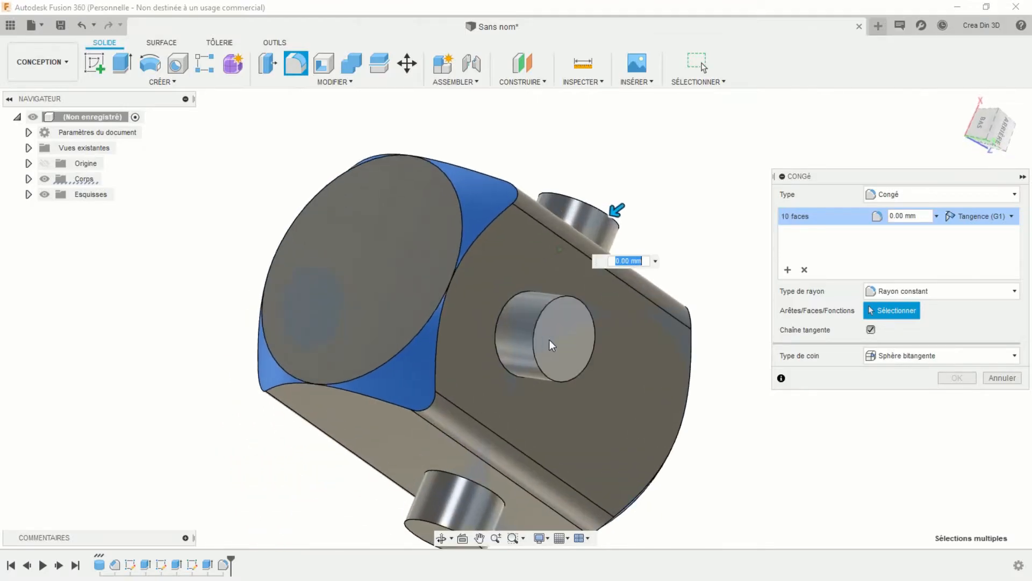
{"action": "left_click", "coordinate": [557, 335]}
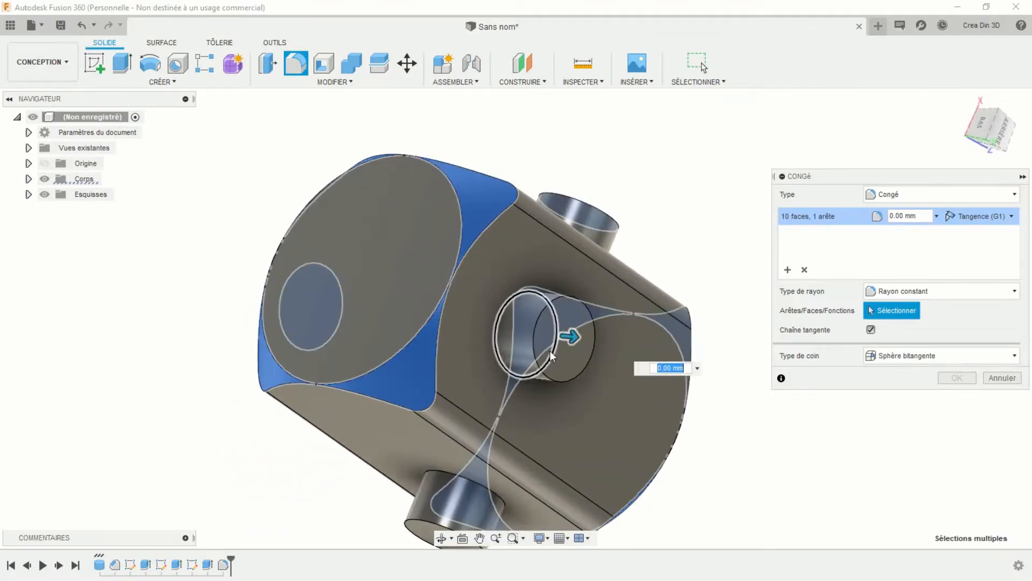
{"action": "left_click", "coordinate": [554, 358]}
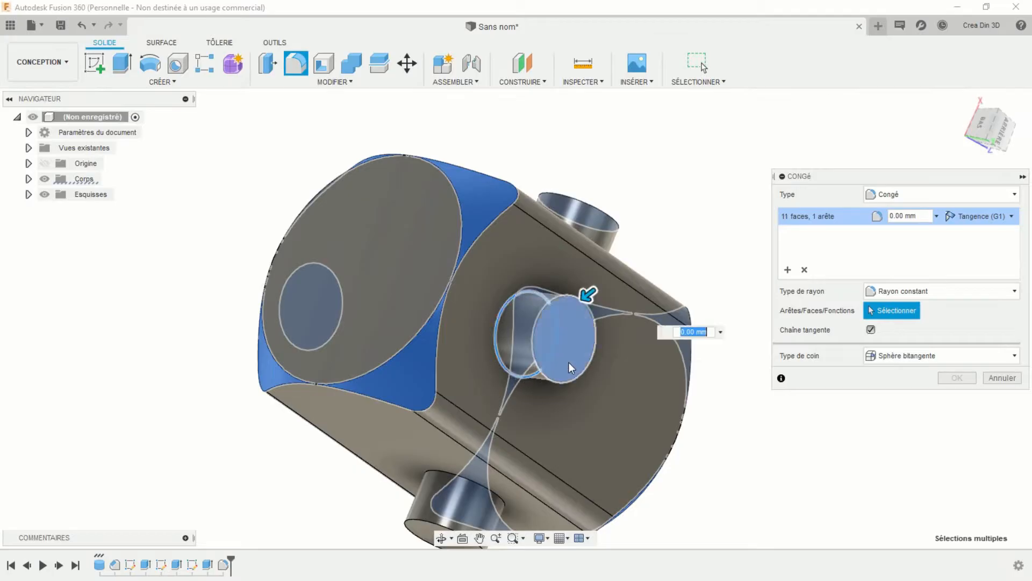
{"action": "left_click", "coordinate": [499, 317]}
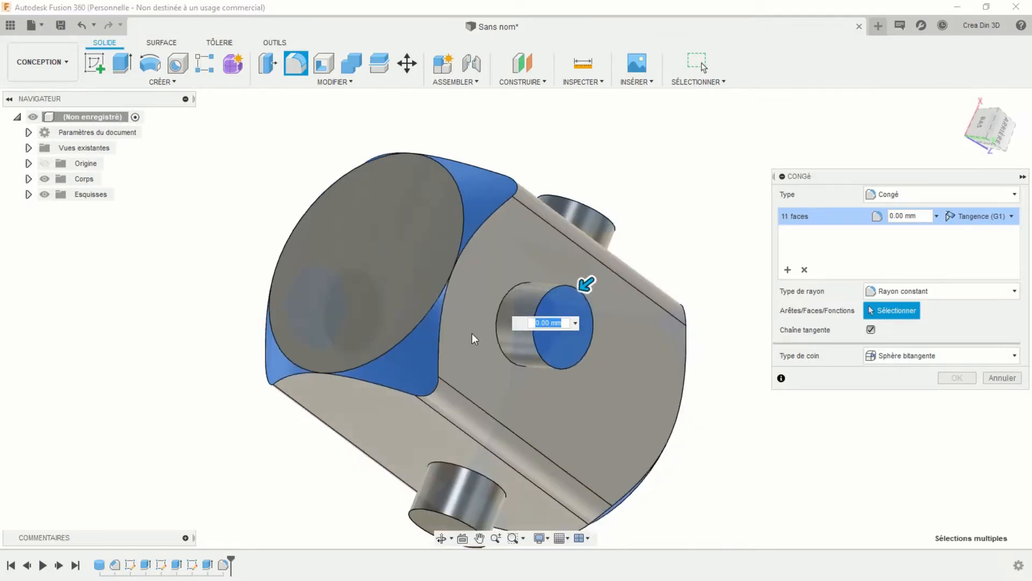
{"action": "middle_click_drag", "start_coordinate": [472, 333], "coordinate": [694, 306], "text": "shift"}
{"action": "left_click", "coordinate": [502, 372]}
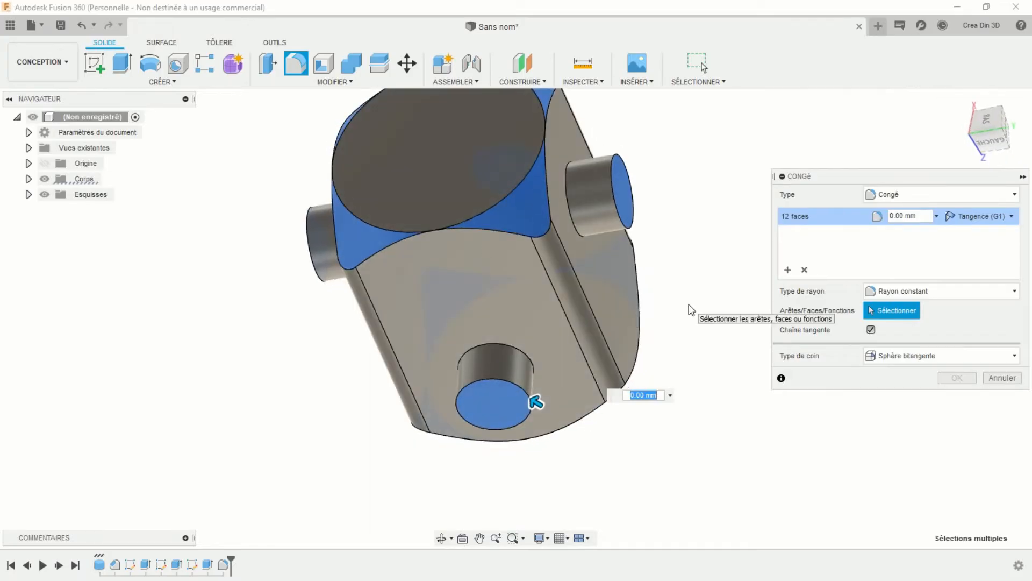
{"action": "type", "text": "25"}
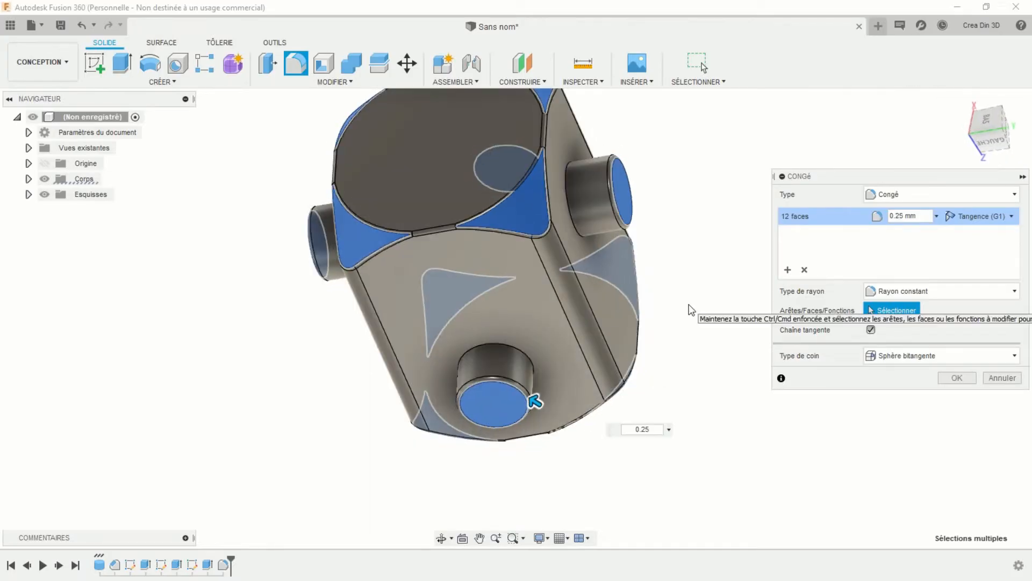
{"action": "key", "text": "Return"}
{"action": "scroll", "coordinate": [661, 315], "scroll_direction": "down", "scroll_amount": 3}
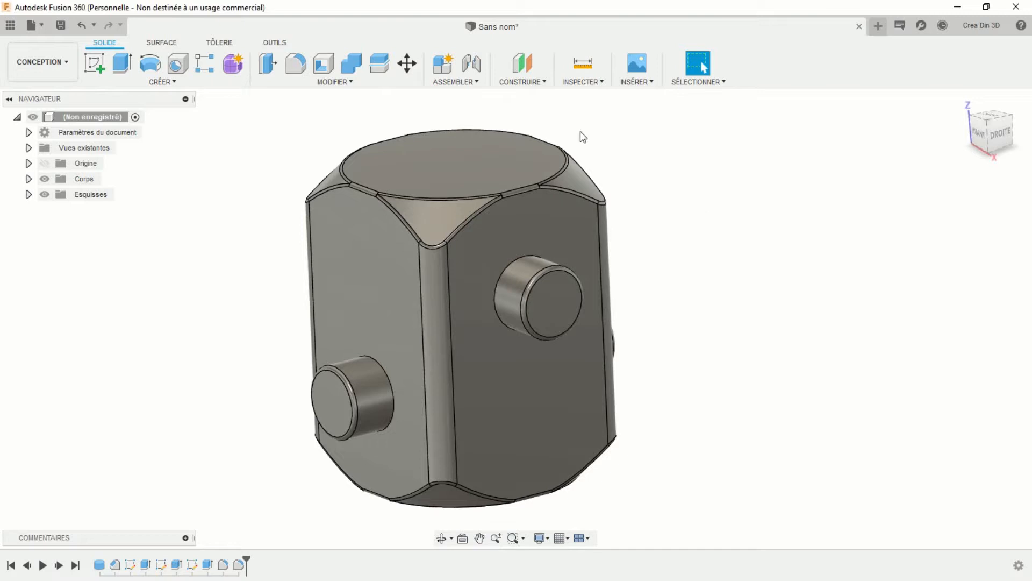
Save the design as Cardan 001 in My First Project and close it
{"action": "left_click", "coordinate": [60, 24]}
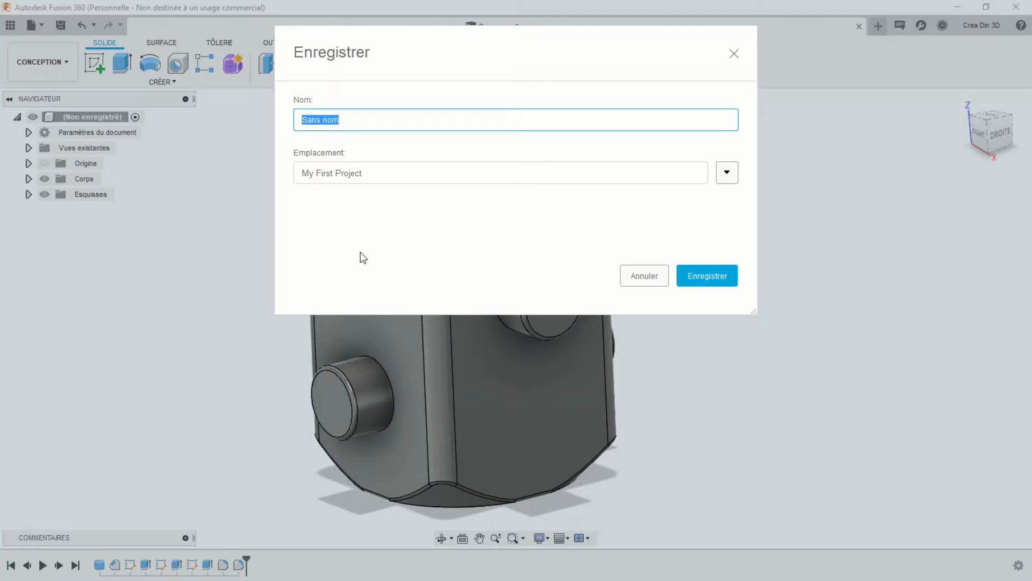
{"action": "type", "text": "Cardan 001"}
{"action": "left_click", "coordinate": [699, 278]}
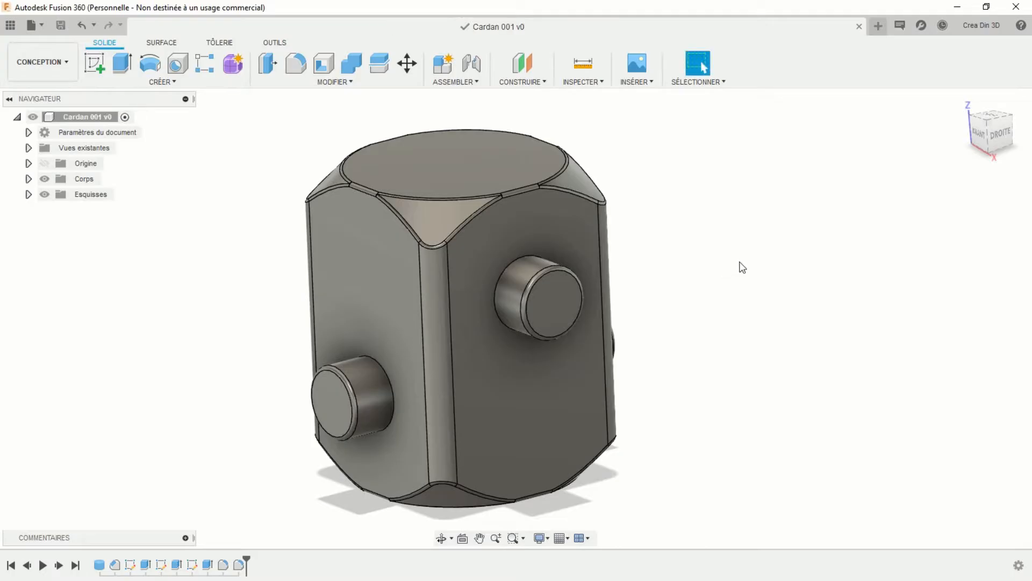
{"action": "left_click", "coordinate": [859, 26]}
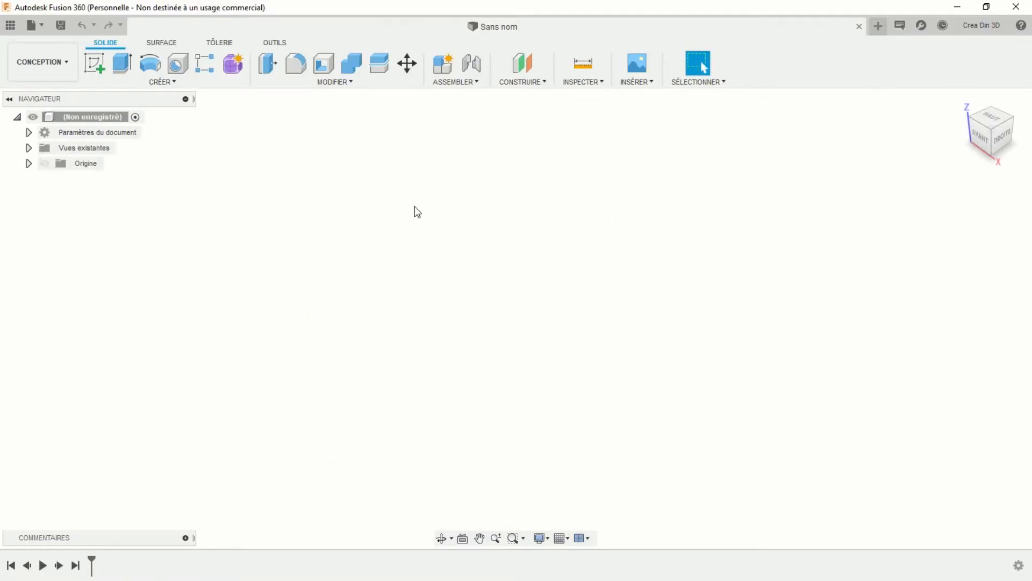
Create a cylinder on the XY plane, centred on the origin, with a 23 mm diameter and 33.5 mm height
{"action": "left_click", "coordinate": [161, 82]}
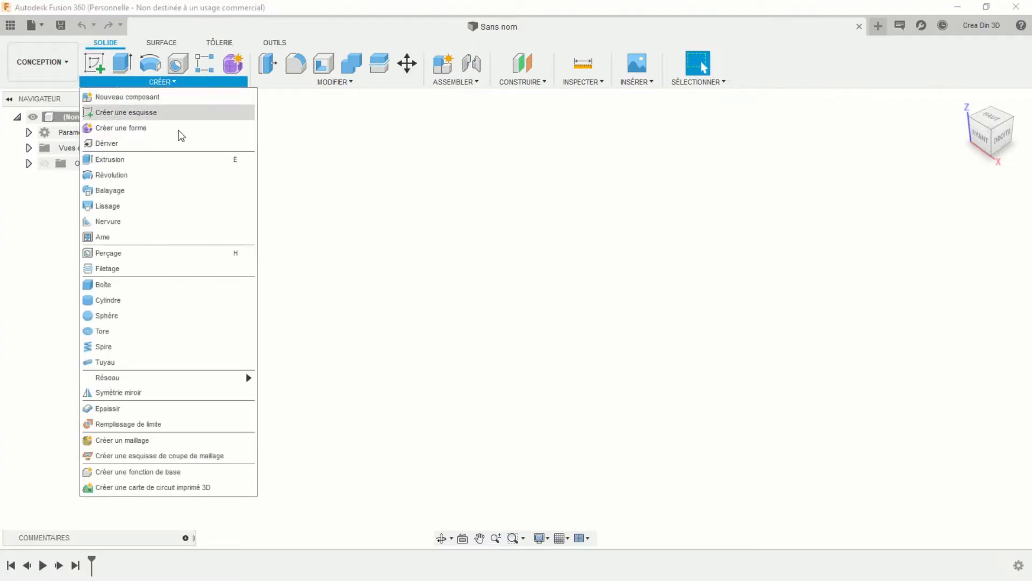
{"action": "left_click", "coordinate": [131, 301]}
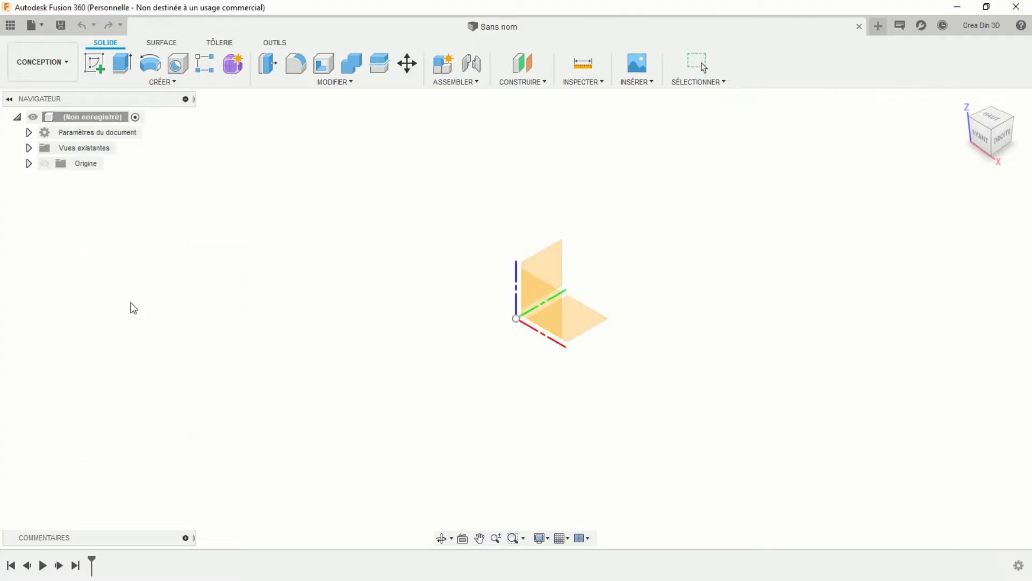
{"action": "left_click", "coordinate": [573, 321]}
{"action": "left_click", "coordinate": [515, 318]}
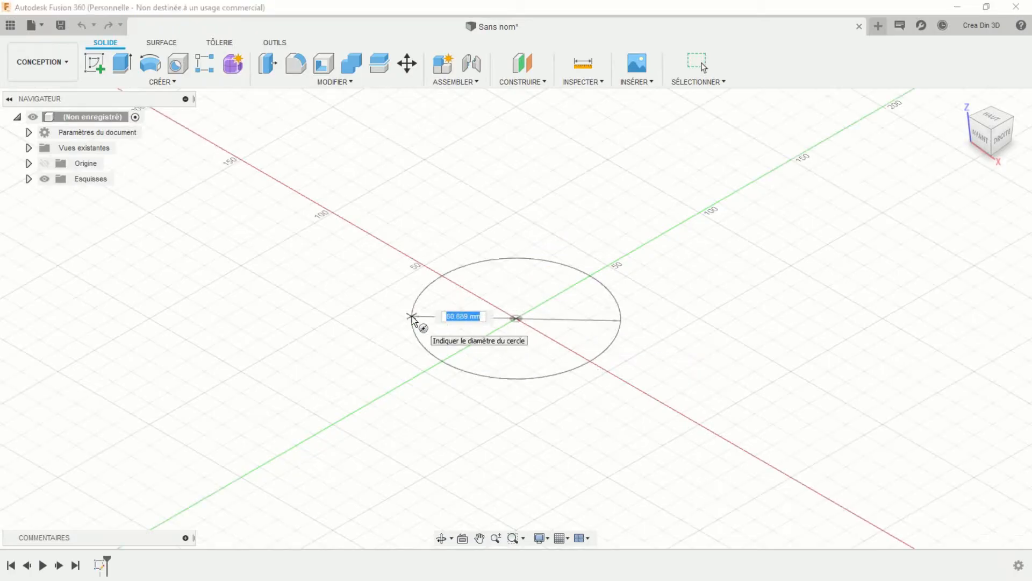
{"action": "type", "text": "23"}
{"action": "key", "text": "Return"}
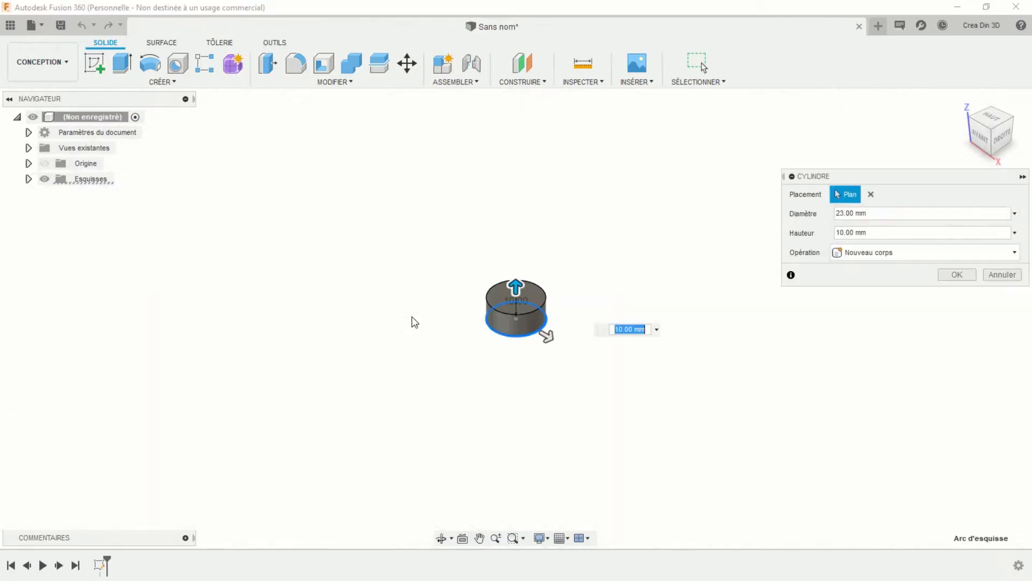
{"action": "left_click_drag", "start_coordinate": [516, 288], "coordinate": [518, 252]}
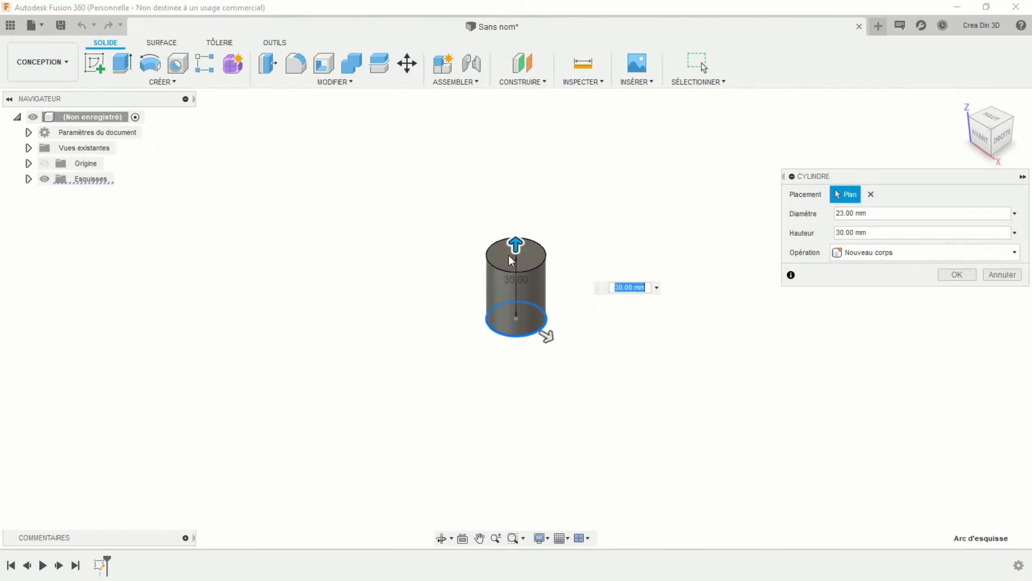
{"action": "type", "text": "33.5"}
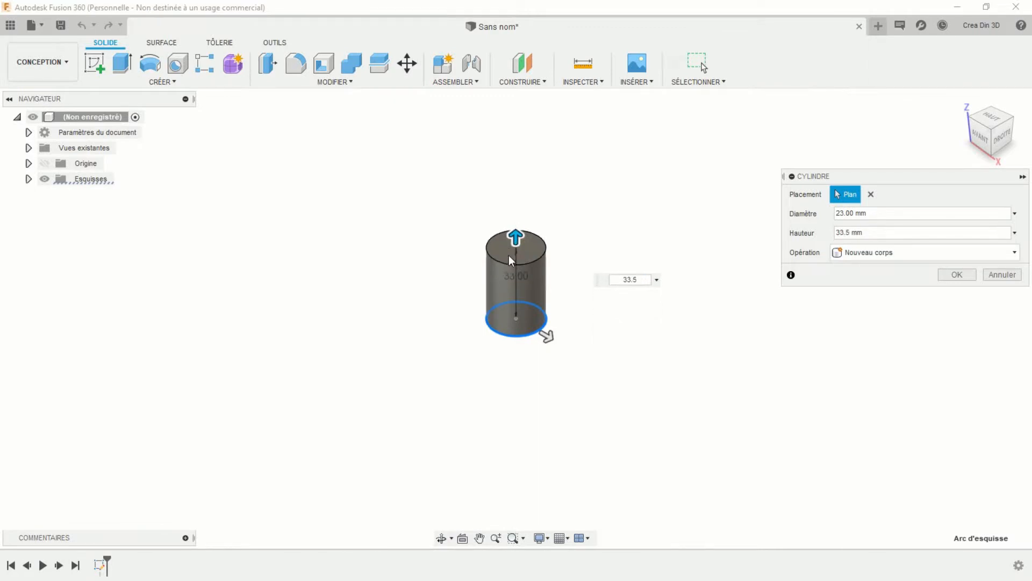
{"action": "key", "text": "Return"}
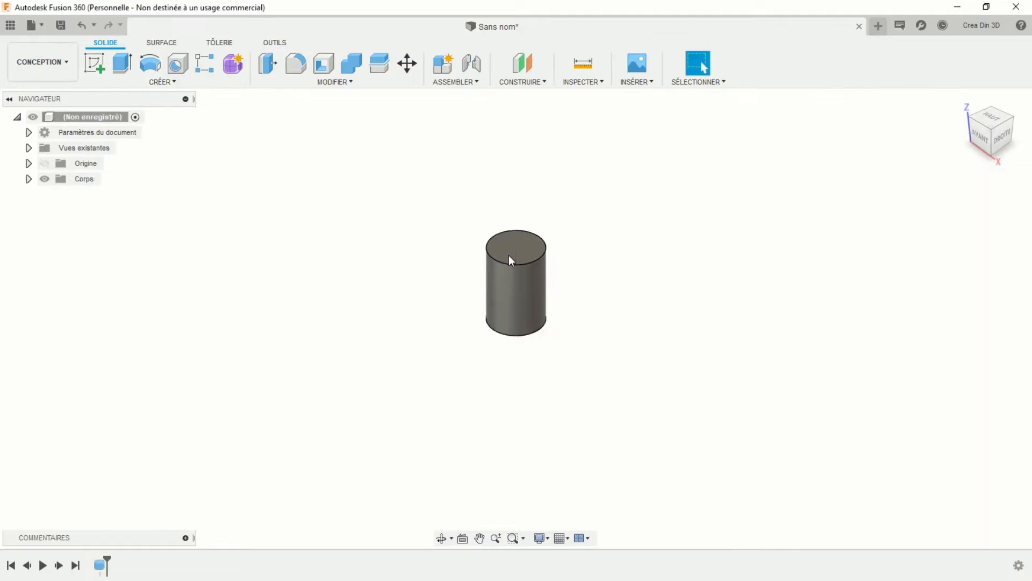
Start a sketch on the cylinder's bottom face and view it square-on
{"action": "middle_click_drag", "start_coordinate": [466, 255], "coordinate": [295, 191], "text": "shift"}
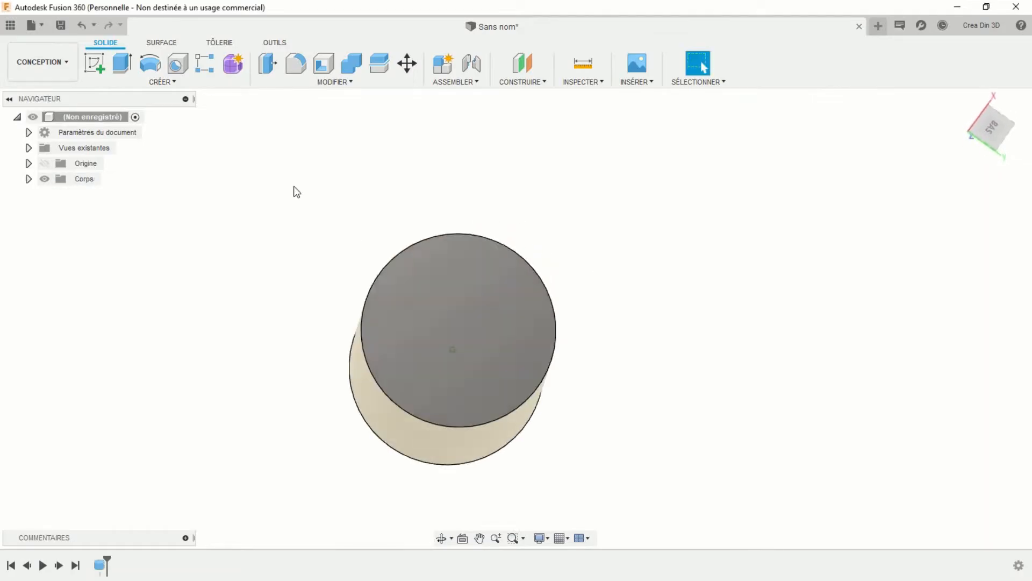
{"action": "left_click", "coordinate": [98, 62]}
{"action": "left_click", "coordinate": [397, 305]}
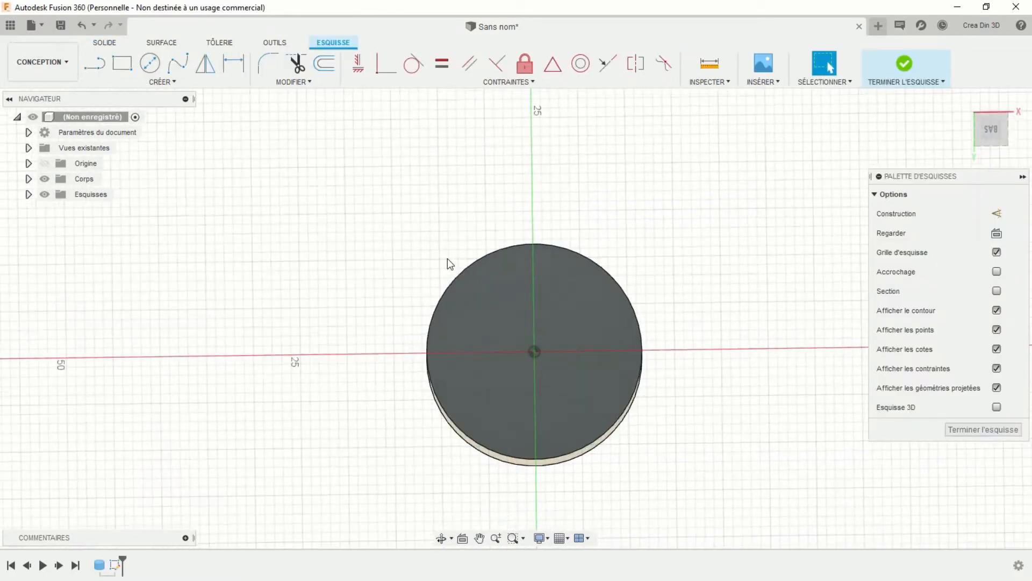
{"action": "left_click", "coordinate": [989, 134]}
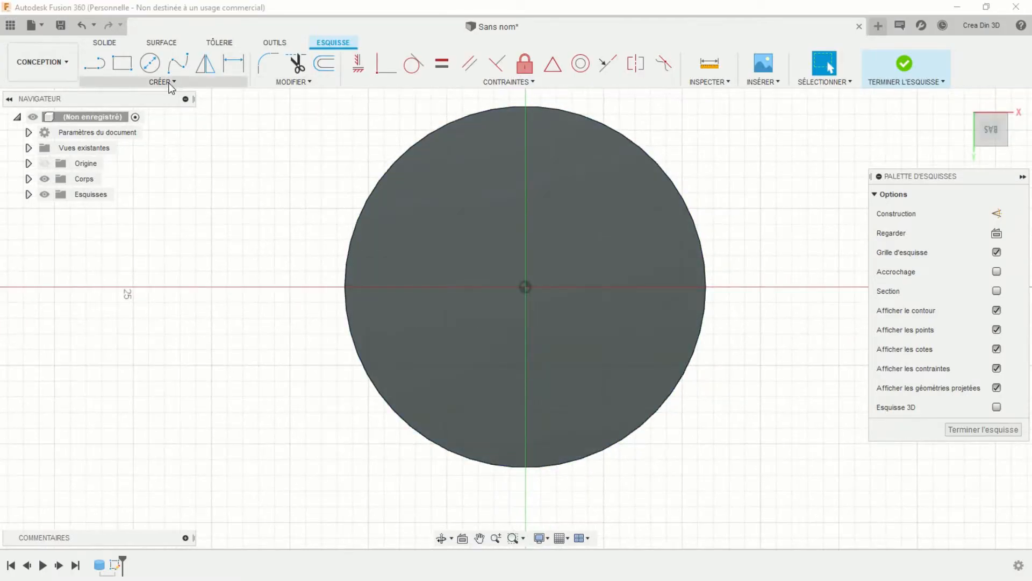
Sketch a 13 × 13 mm centre rectangle on the origin of the cylinder's bottom face
{"action": "left_click", "coordinate": [175, 83]}
{"action": "mouse_move", "coordinate": [175, 114]}
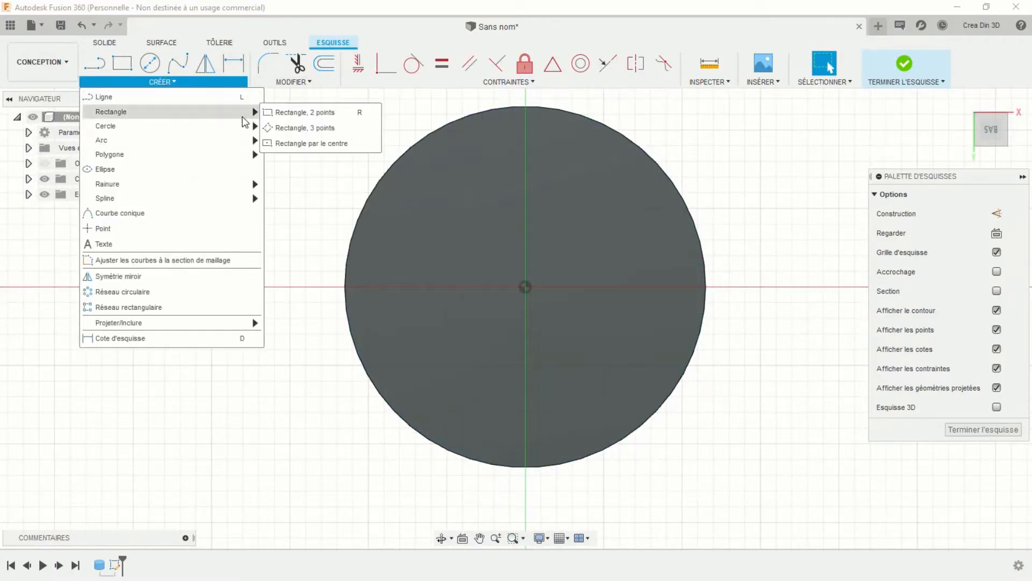
{"action": "left_click", "coordinate": [306, 143]}
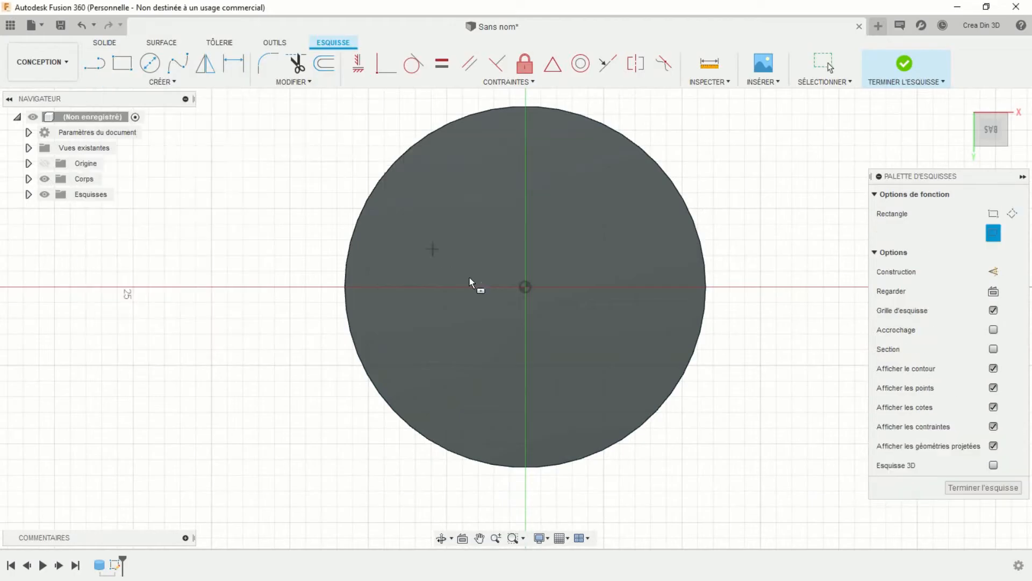
{"action": "left_click", "coordinate": [526, 287]}
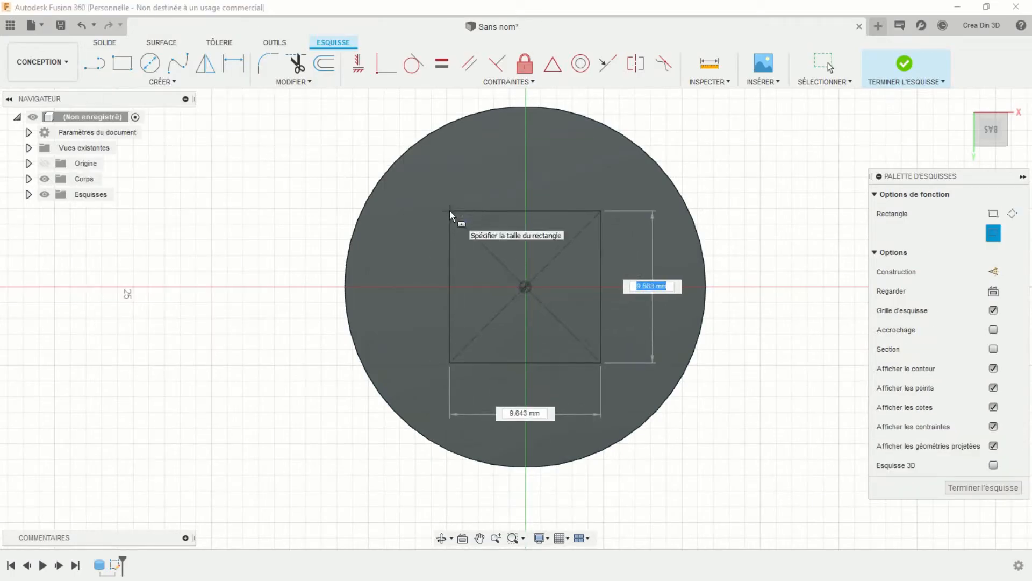
{"action": "type", "text": "13"}
{"action": "key", "text": "Tab"}
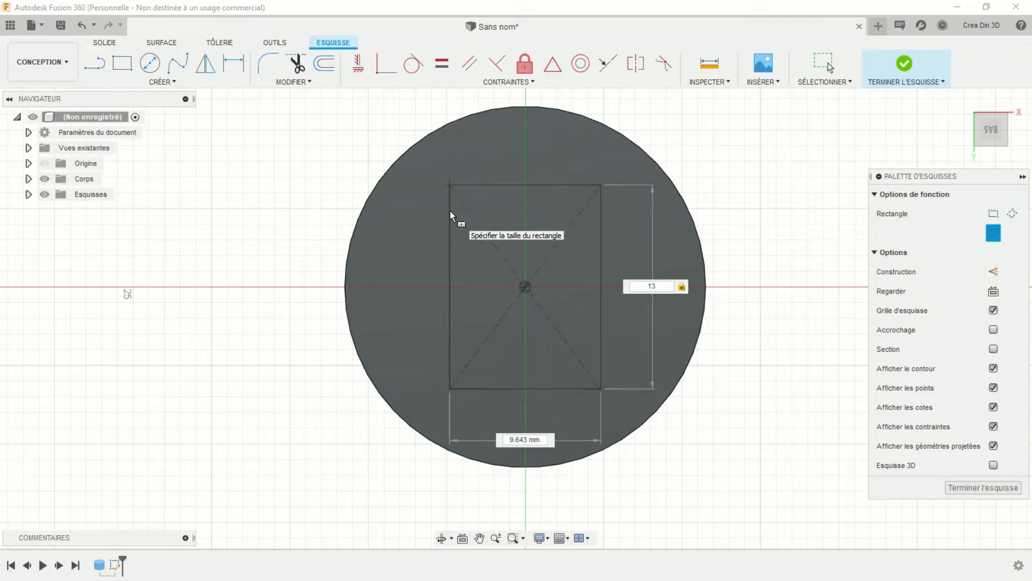
{"action": "type", "text": "13"}
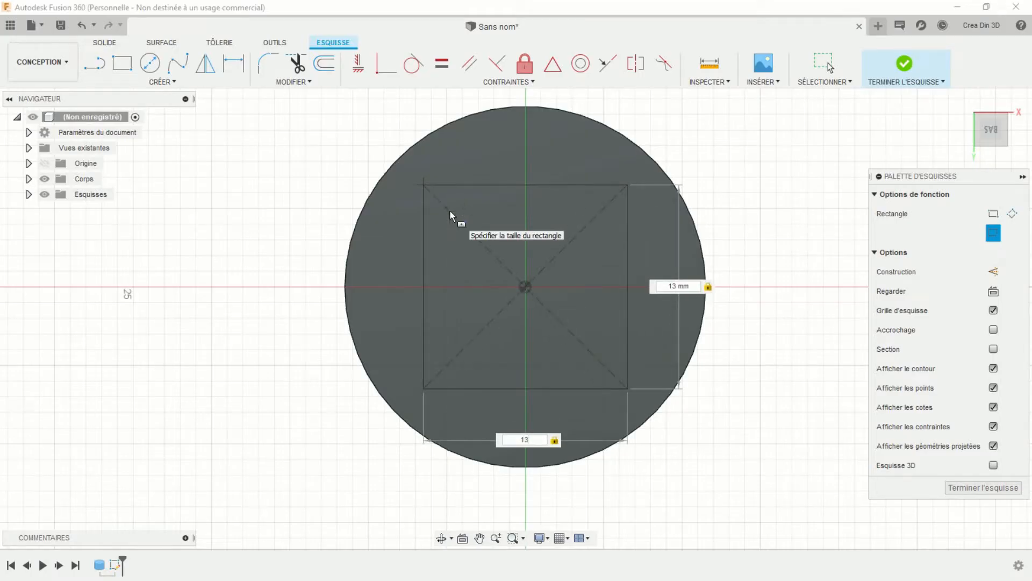
{"action": "key", "text": "Return"}
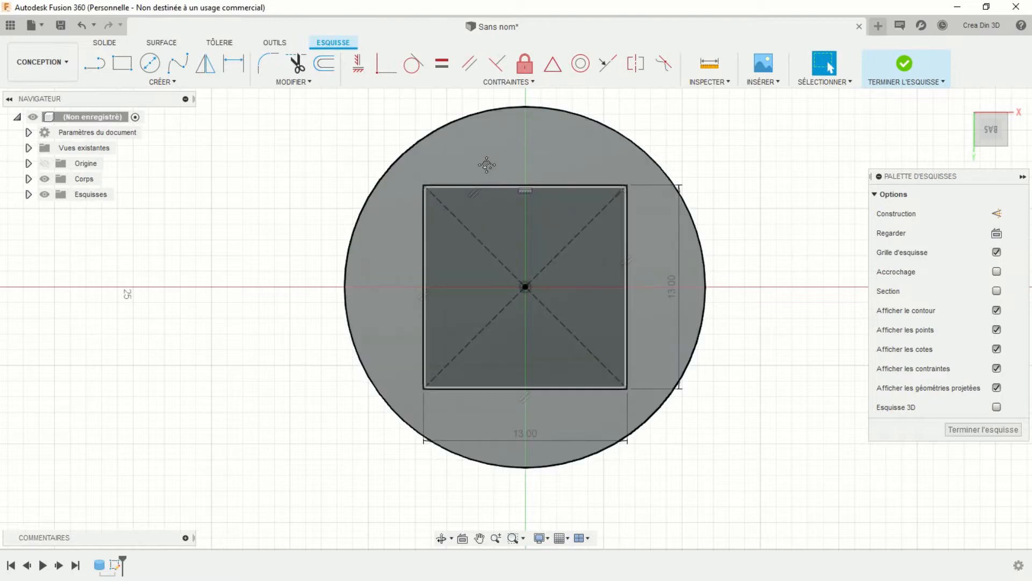
Draw a three-point arc of about 2.95 mm radius, bulging outward with both ends on the square's upper edge
{"action": "middle_click_drag", "start_coordinate": [494, 185], "coordinate": [444, 217]}
{"action": "scroll", "coordinate": [446, 218], "scroll_direction": "up", "scroll_amount": 1}
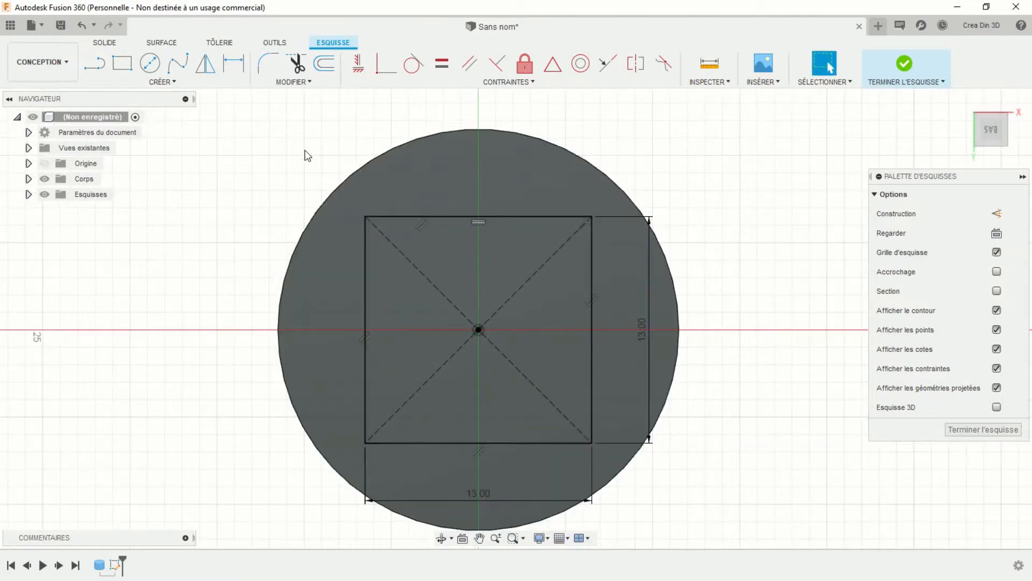
{"action": "left_click", "coordinate": [174, 82]}
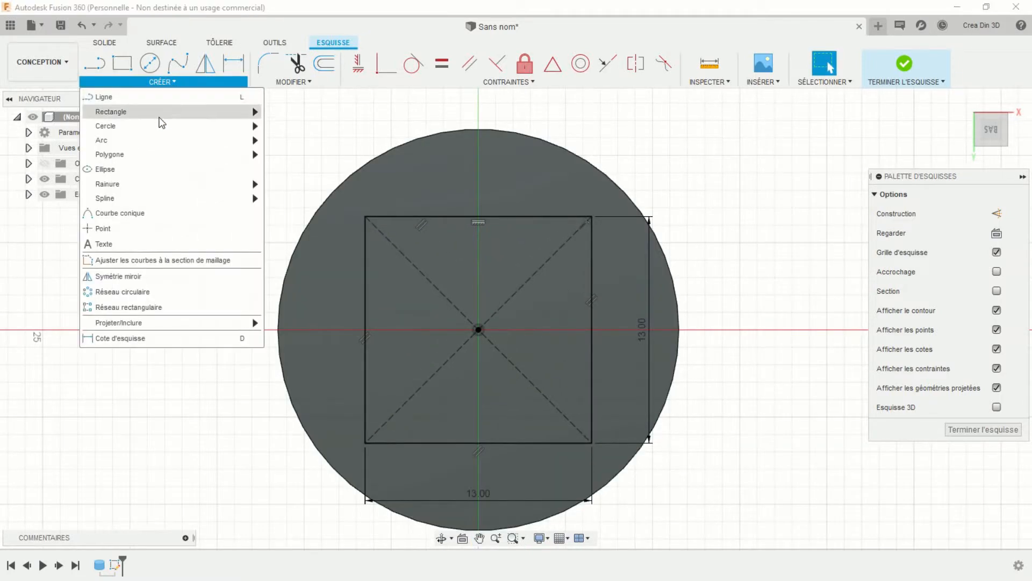
{"action": "mouse_move", "coordinate": [183, 146]}
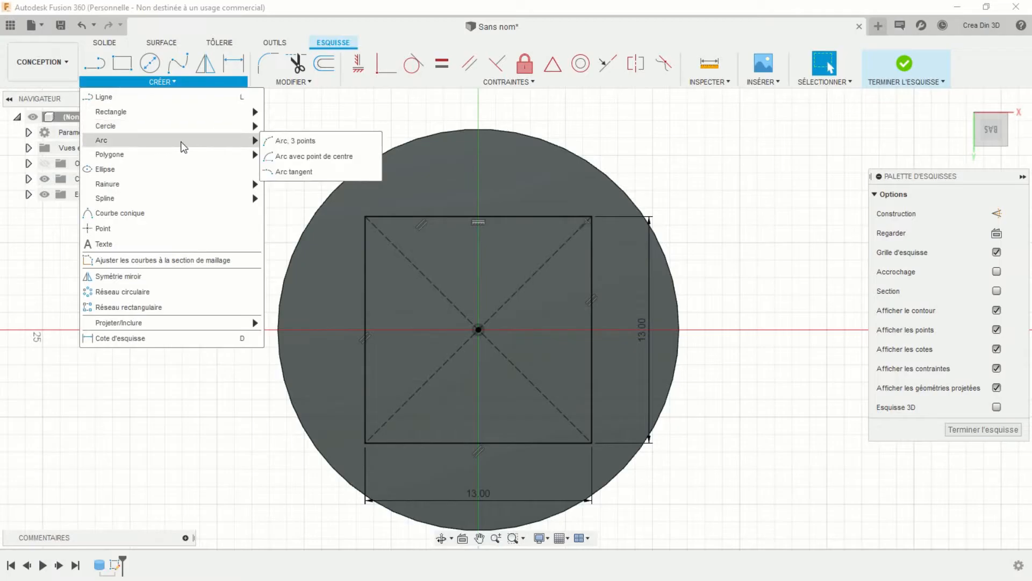
{"action": "left_click", "coordinate": [294, 143]}
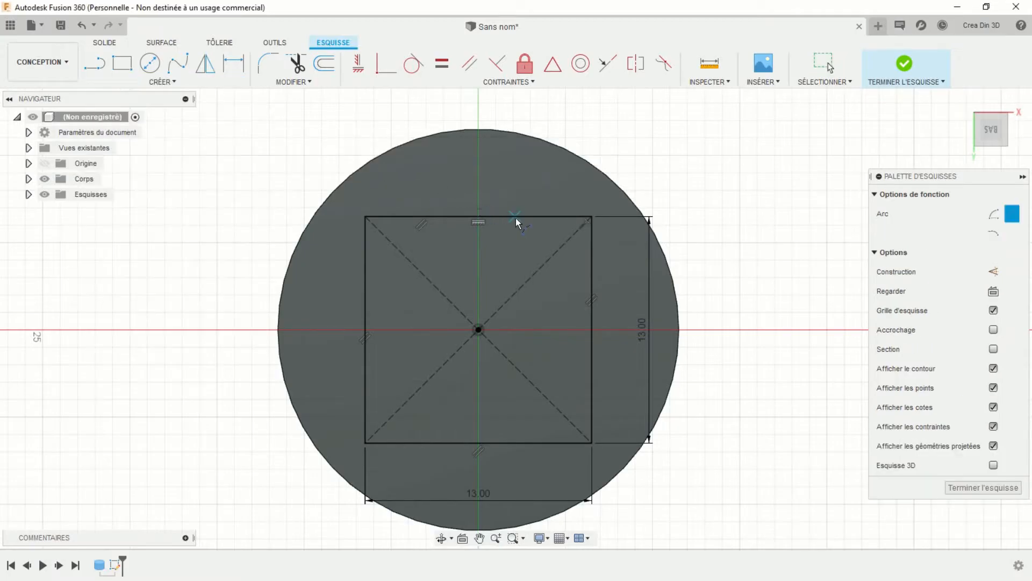
{"action": "left_click", "coordinate": [515, 218]}
{"action": "left_click", "coordinate": [427, 213]}
Dimension the arc on the square's upper edge with a 4.75 mm radius
{"action": "left_click", "coordinate": [233, 62]}
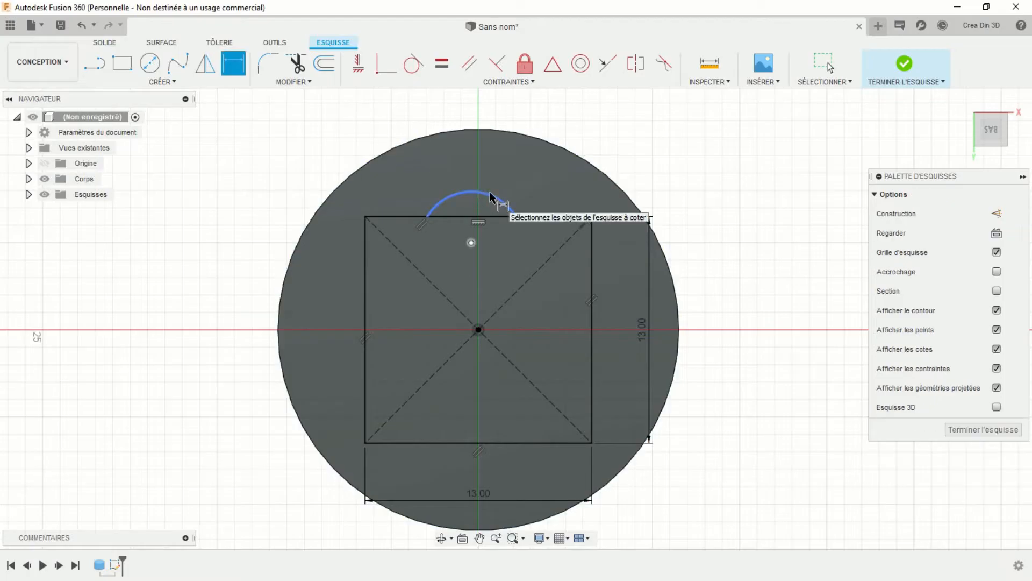
{"action": "left_click", "coordinate": [490, 198]}
{"action": "left_click", "coordinate": [513, 169]}
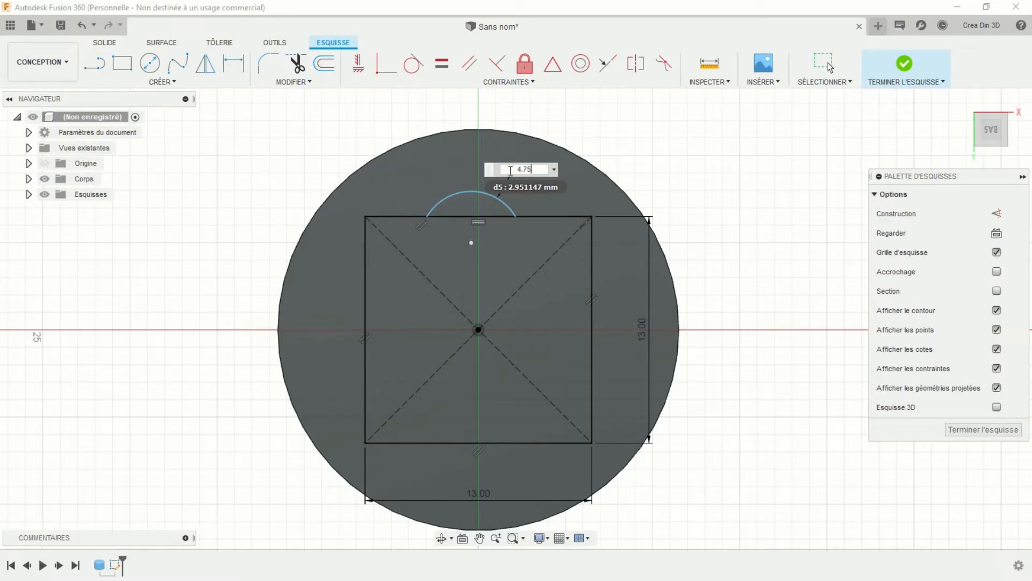
{"action": "key", "text": "Return"}
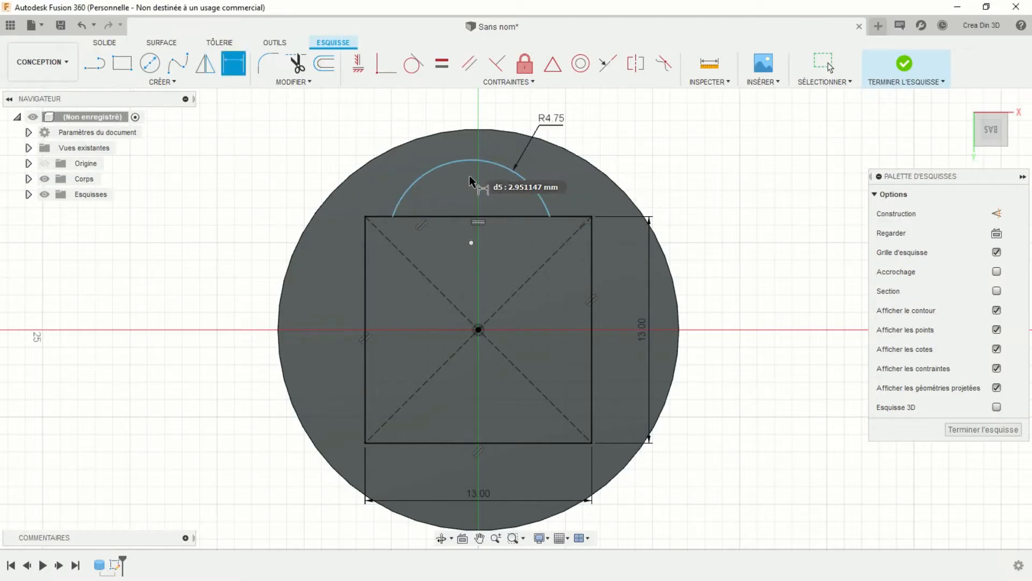
Dimension the distance from the square's upper-left corner to the arc's left end as 4 mm
{"action": "left_click", "coordinate": [393, 217]}
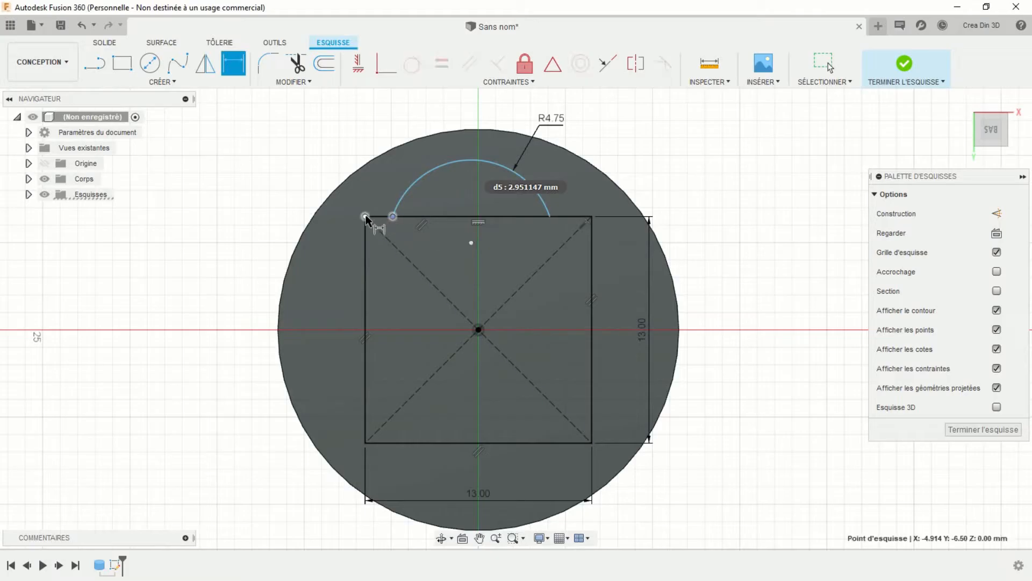
{"action": "left_click", "coordinate": [365, 216]}
{"action": "left_click", "coordinate": [376, 188]}
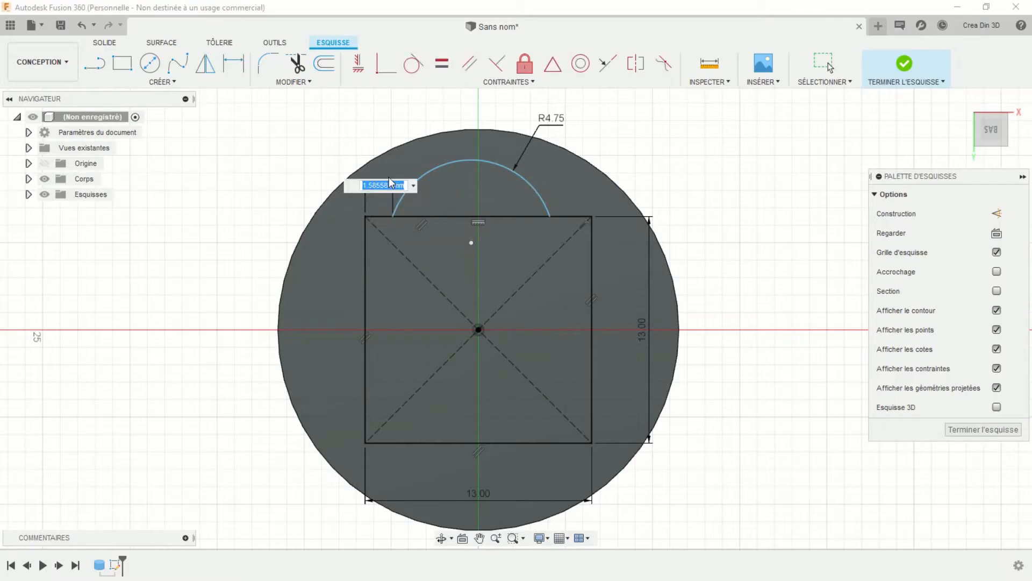
{"action": "type", "text": "4"}
{"action": "key", "text": "Return"}
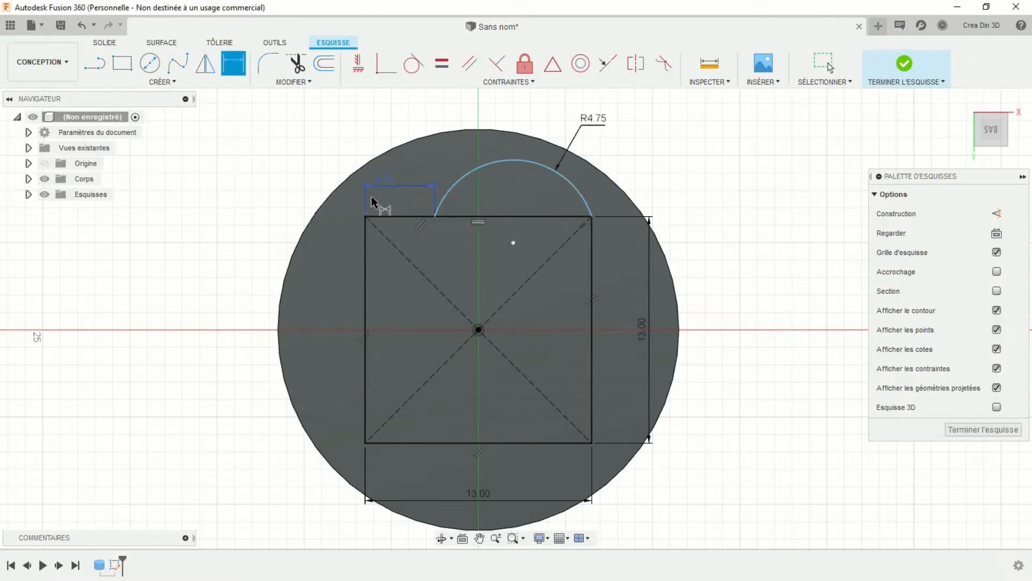
Align the arc's centre point vertically with the origin using a horizontal/vertical constraint
{"action": "left_click", "coordinate": [359, 66]}
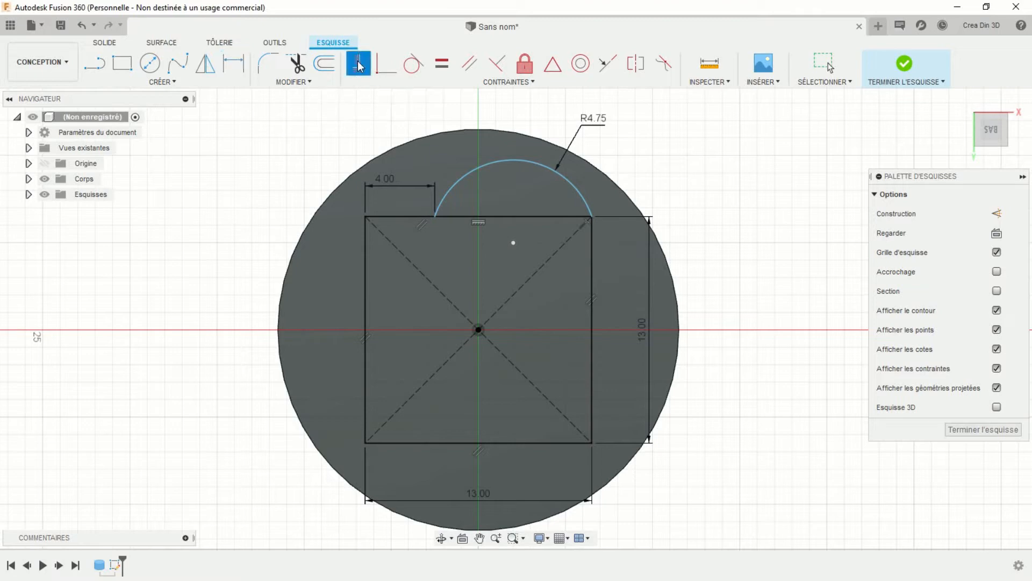
{"action": "left_click", "coordinate": [513, 243]}
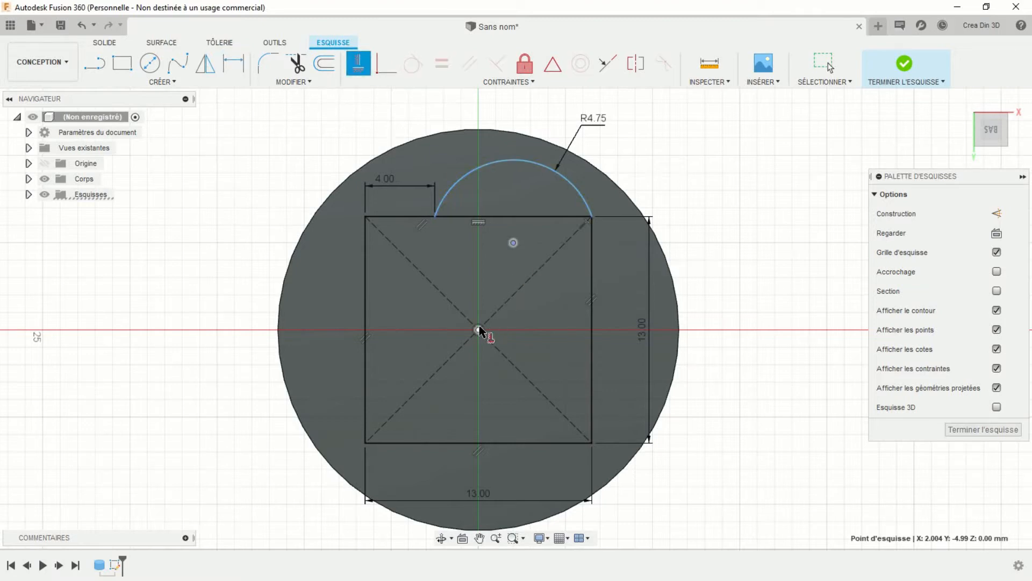
{"action": "left_click", "coordinate": [478, 330]}
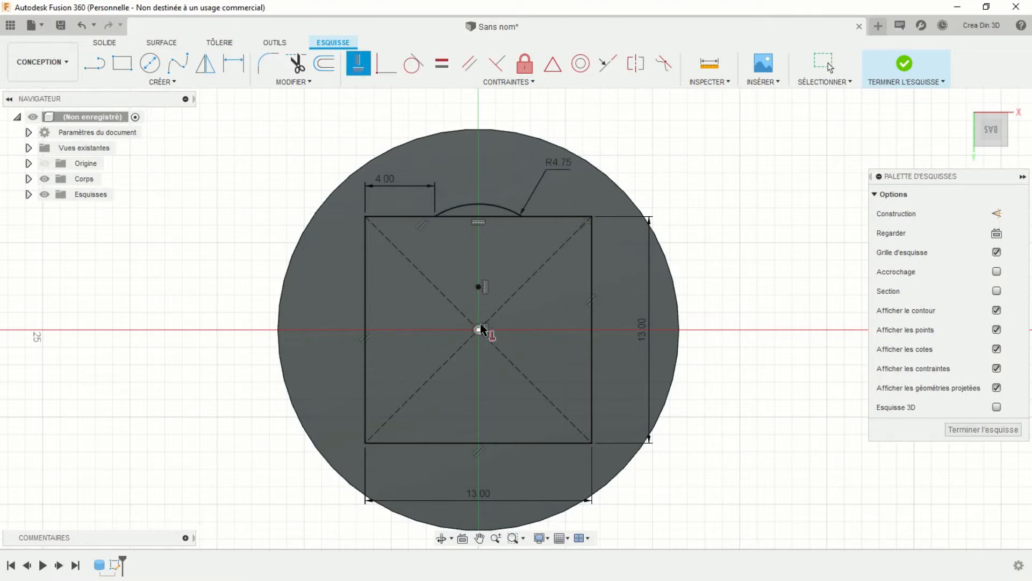
Create a full circular pattern of the arc around the origin with a quantity of 4
{"action": "left_click", "coordinate": [173, 80]}
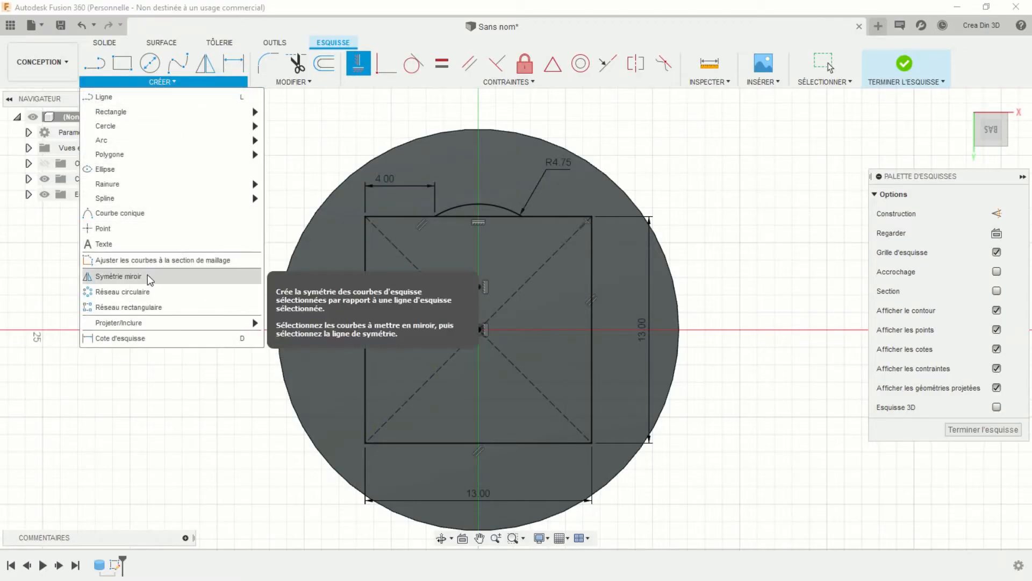
{"action": "left_click", "coordinate": [140, 291]}
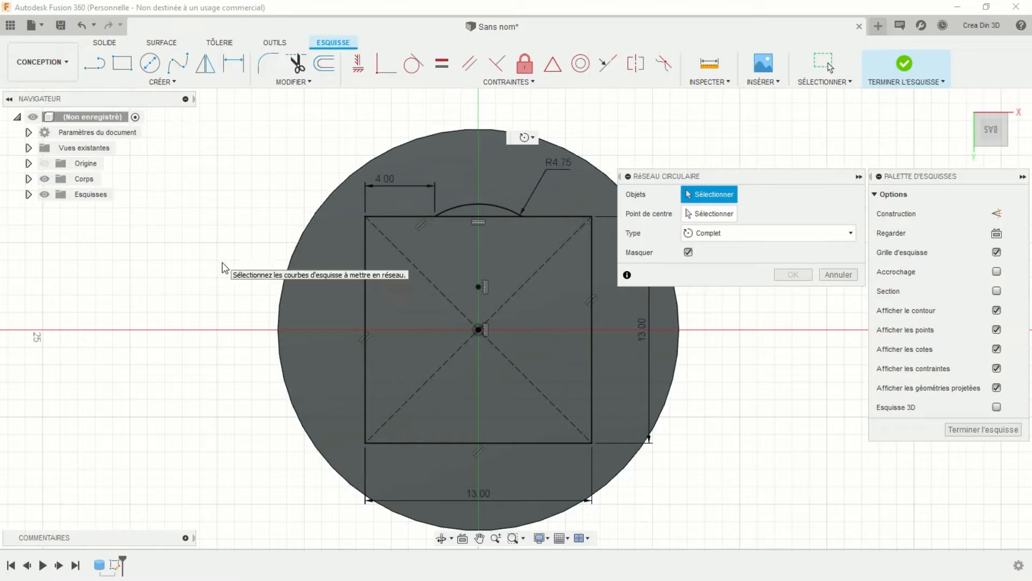
{"action": "left_click", "coordinate": [456, 207]}
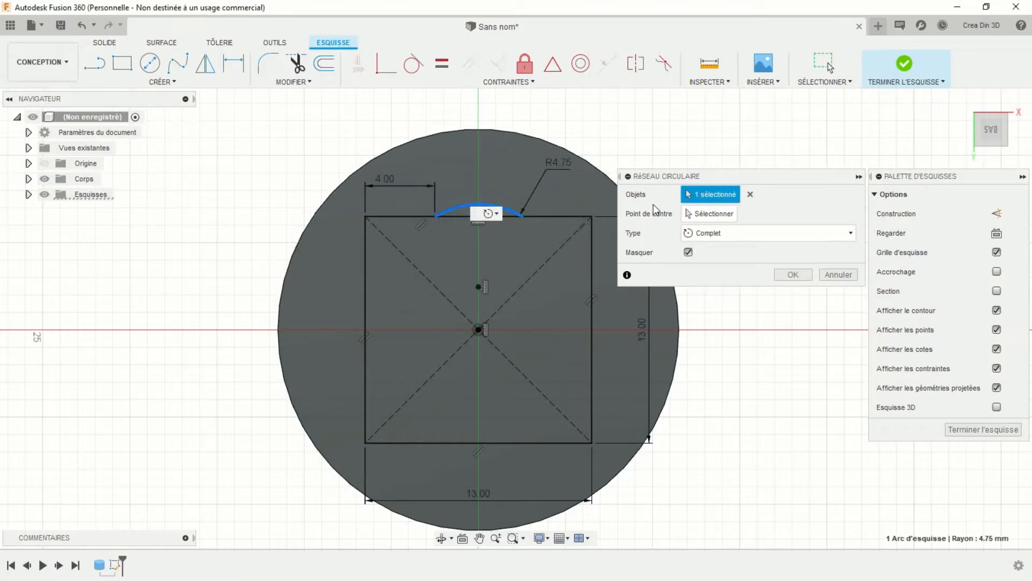
{"action": "left_click", "coordinate": [701, 217]}
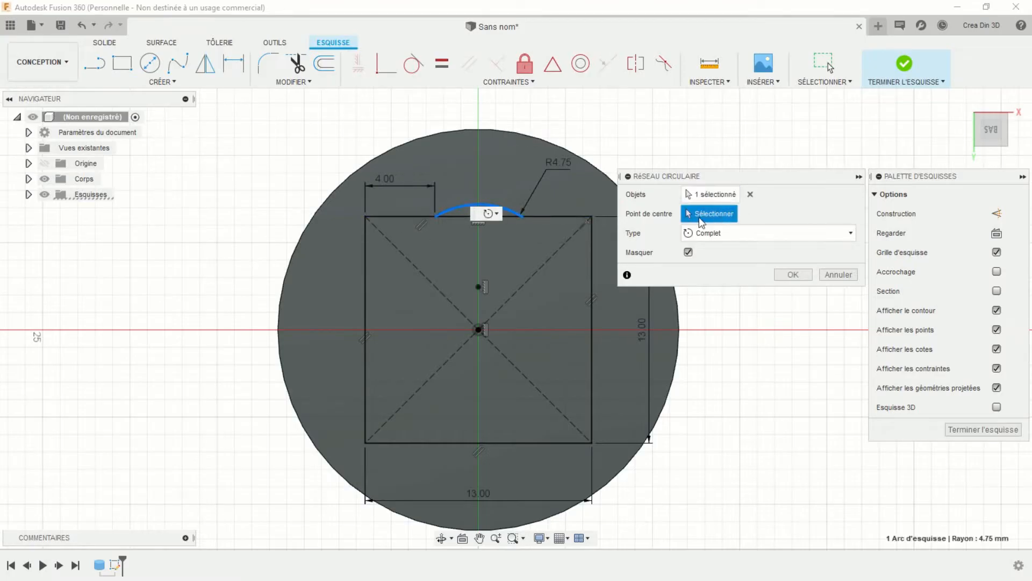
{"action": "left_click", "coordinate": [479, 328]}
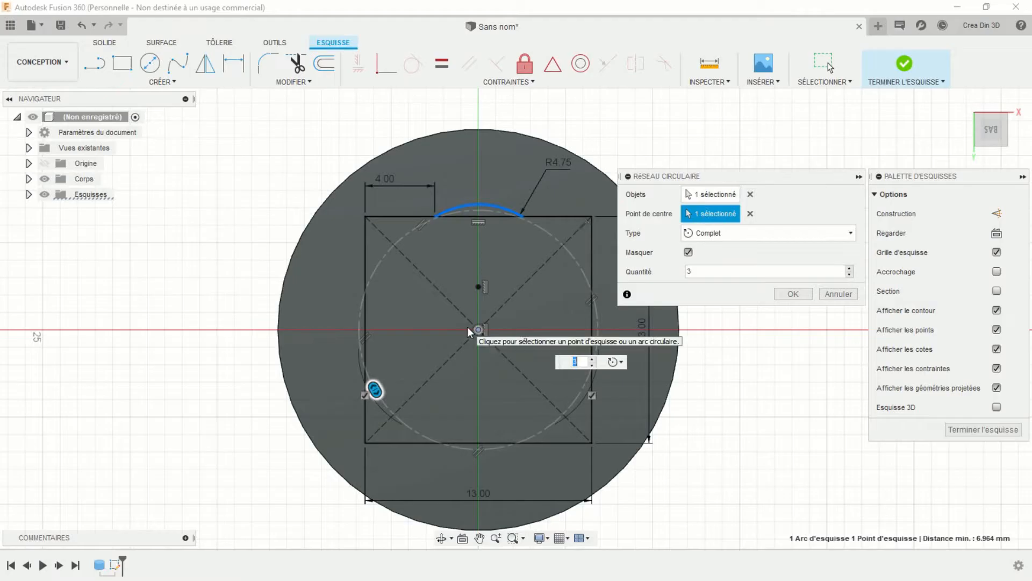
{"action": "type", "text": "4"}
{"action": "key", "text": "Return"}
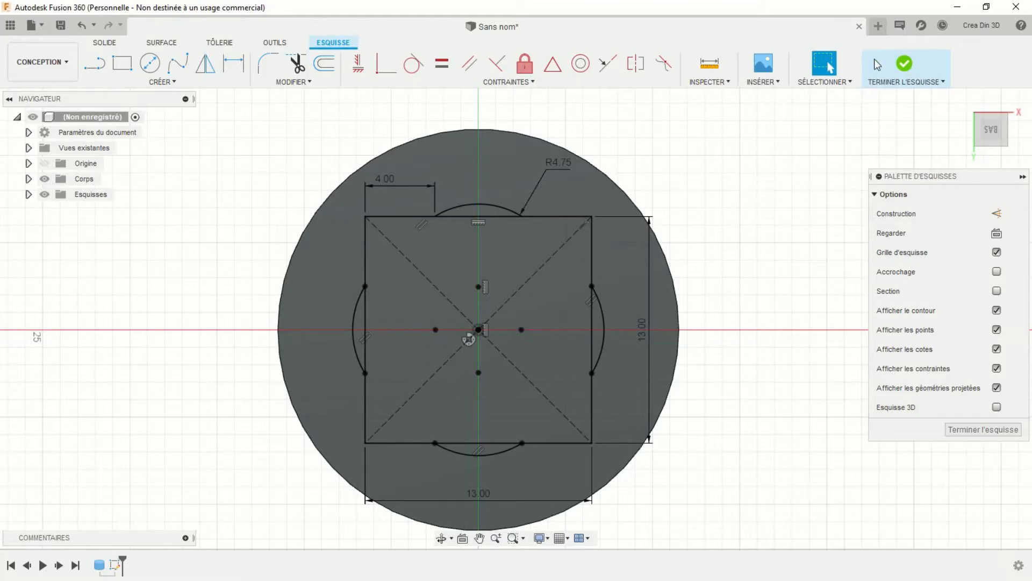
Fillet the square's upper-left sketch corner with a 0.4 mm radius
{"action": "left_click", "coordinate": [261, 68]}
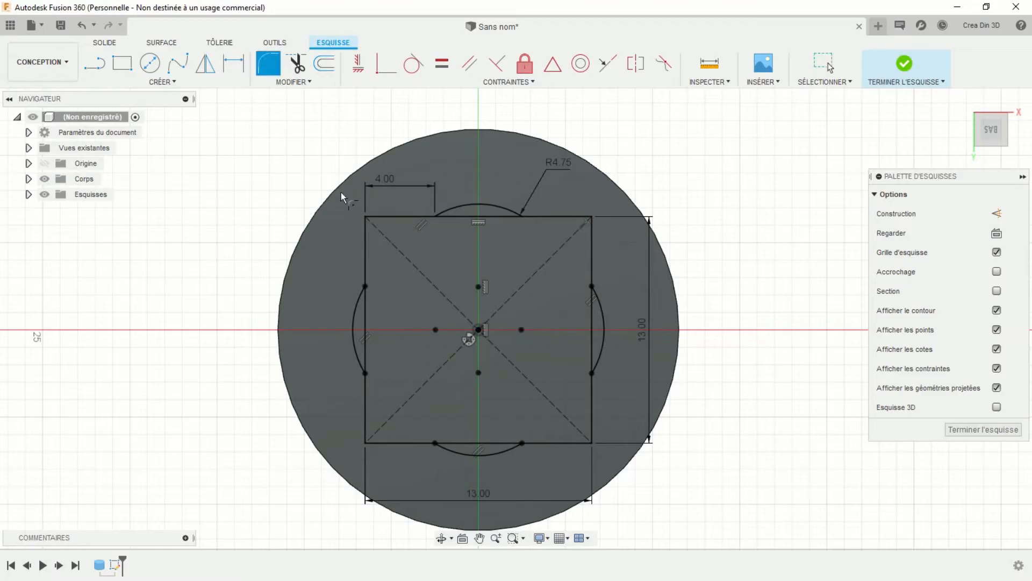
{"action": "left_click", "coordinate": [385, 216]}
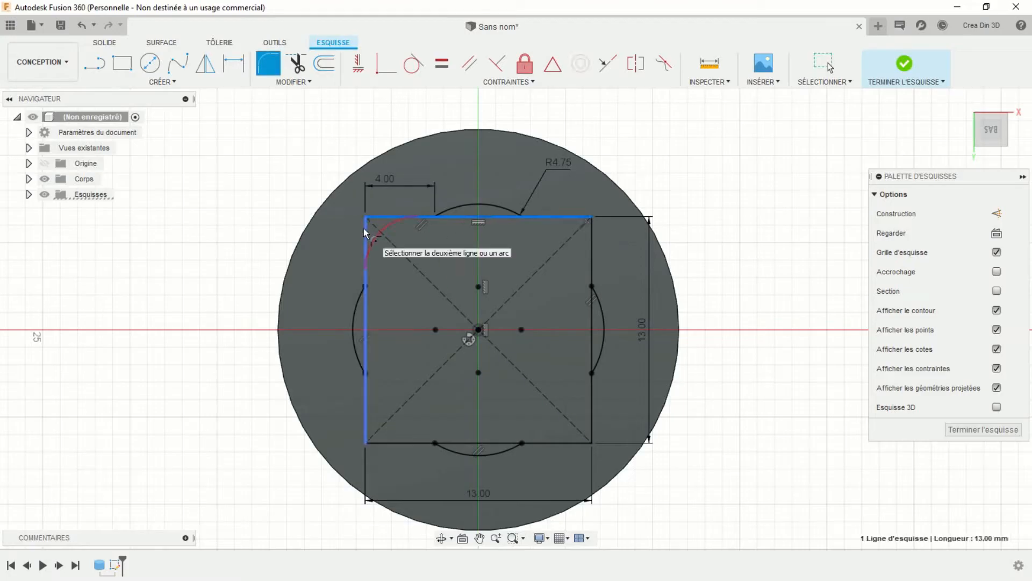
{"action": "left_click", "coordinate": [366, 230]}
{"action": "type", "text": "0"}
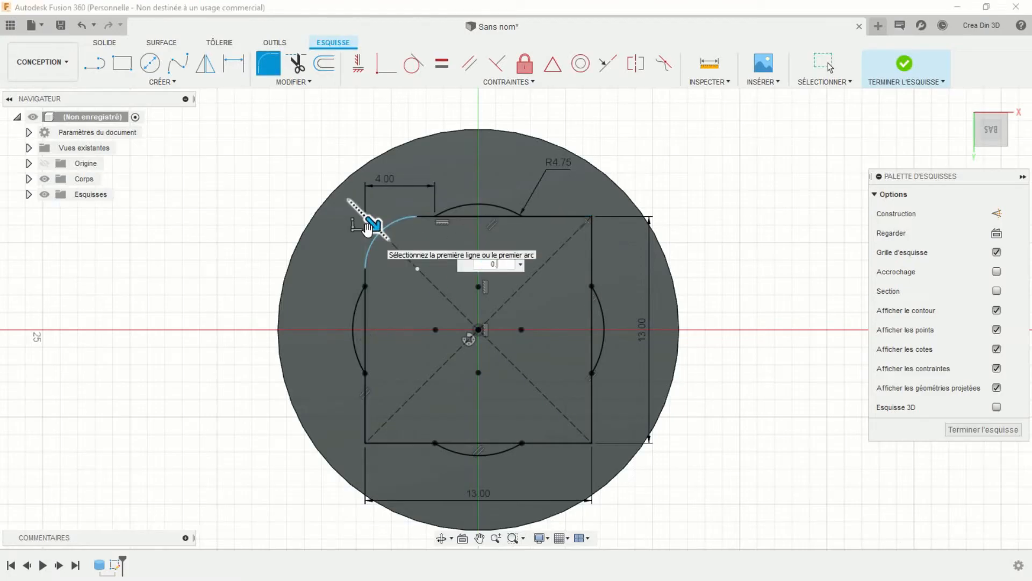
{"action": "type", "text": ".4"}
{"action": "key", "text": "Return"}
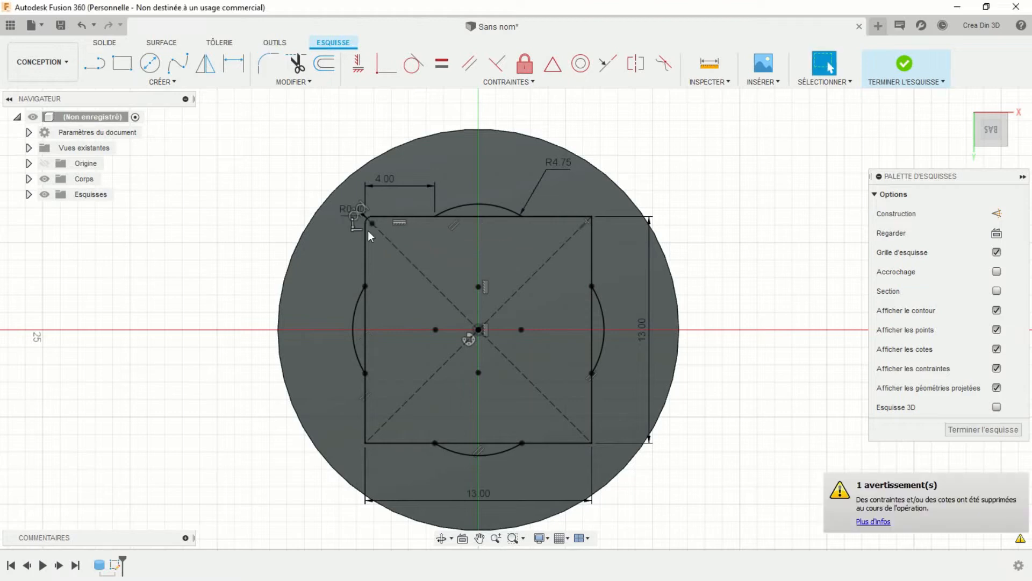
Fillet the square's upper-right sketch corner with a 0.4 mm radius
{"action": "left_click", "coordinate": [268, 63]}
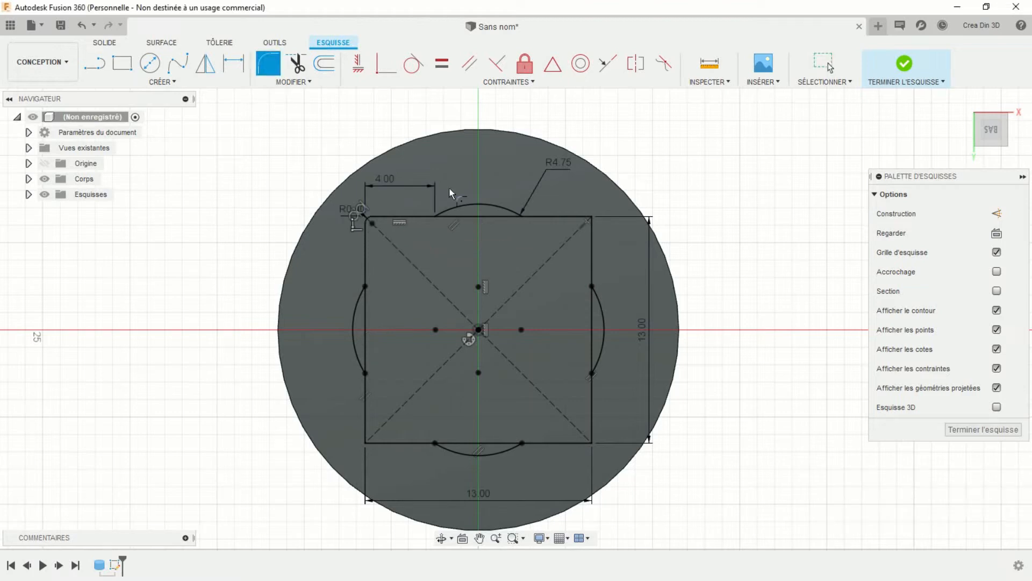
{"action": "left_click", "coordinate": [549, 218]}
{"action": "left_click", "coordinate": [592, 244]}
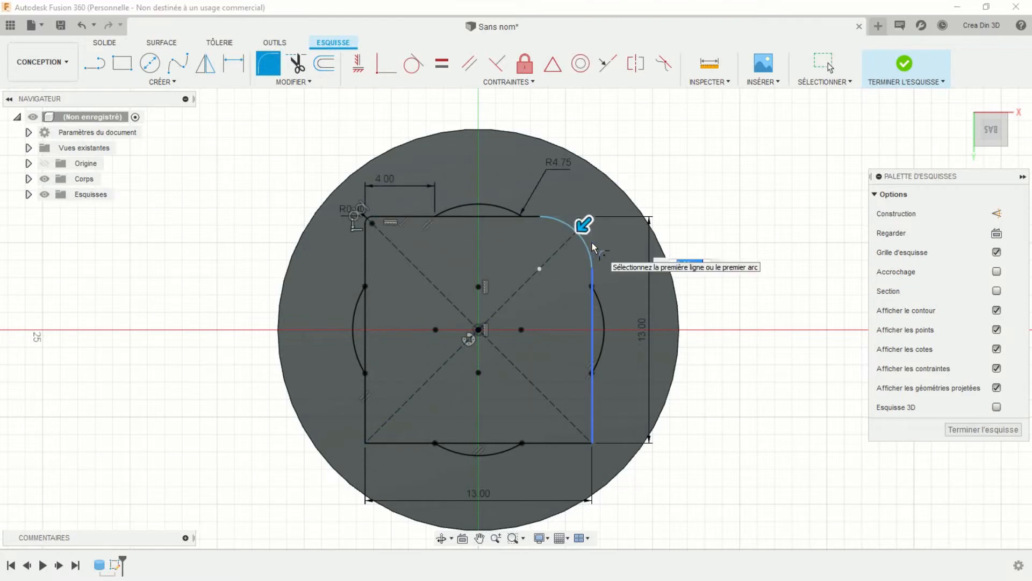
{"action": "type", "text": "0.4"}
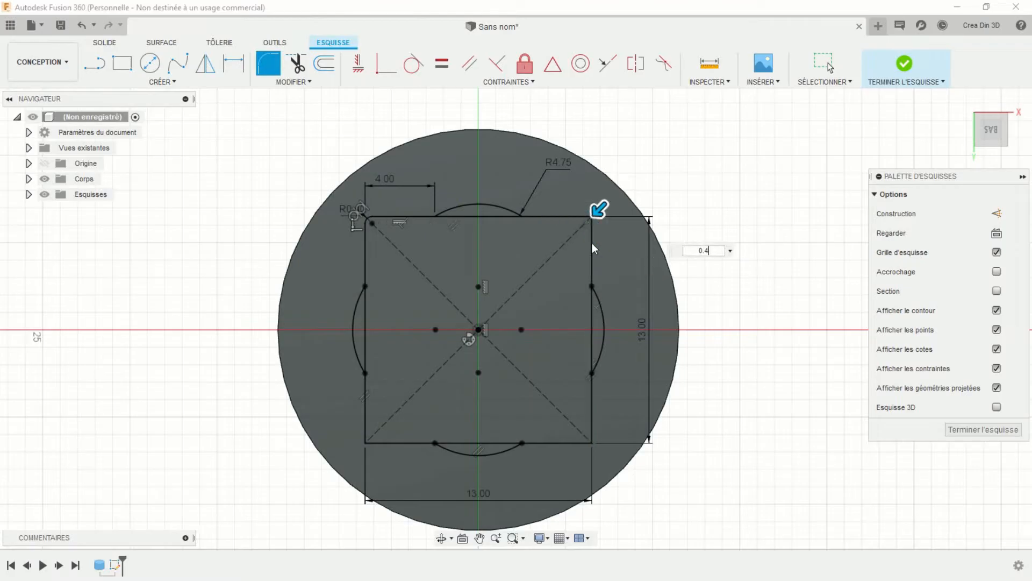
{"action": "key", "text": "Return"}
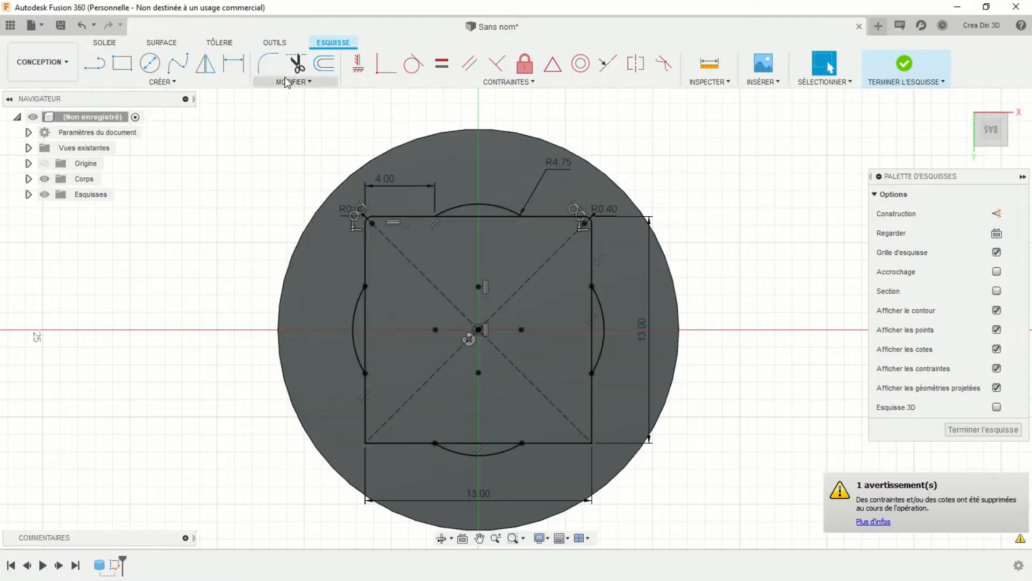
Fillet the square's lower-right sketch corner with a 0.4 mm radius
{"action": "left_click", "coordinate": [267, 65]}
{"action": "left_click", "coordinate": [569, 443]}
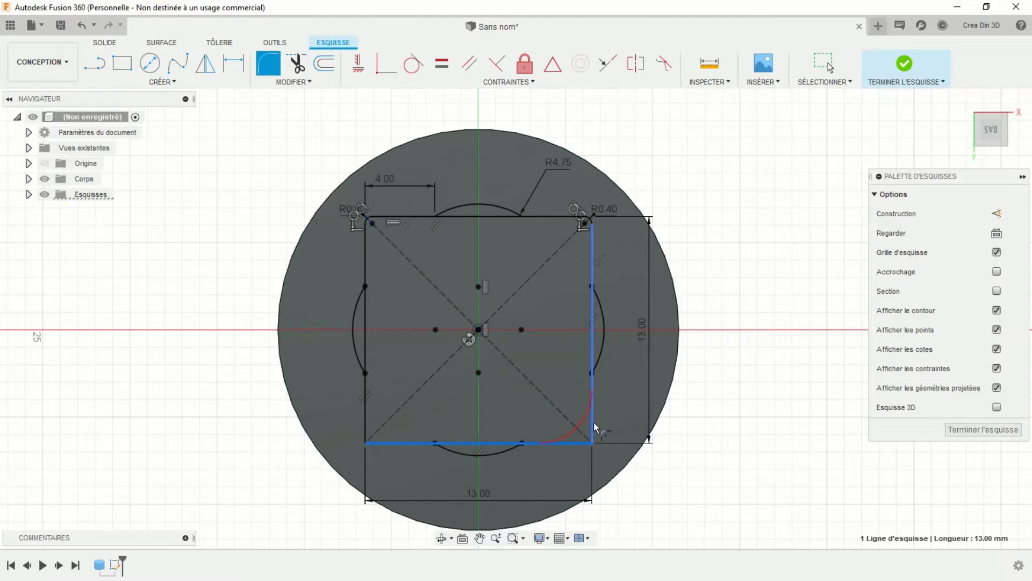
{"action": "left_click", "coordinate": [594, 422]}
{"action": "type", "text": "0.4"}
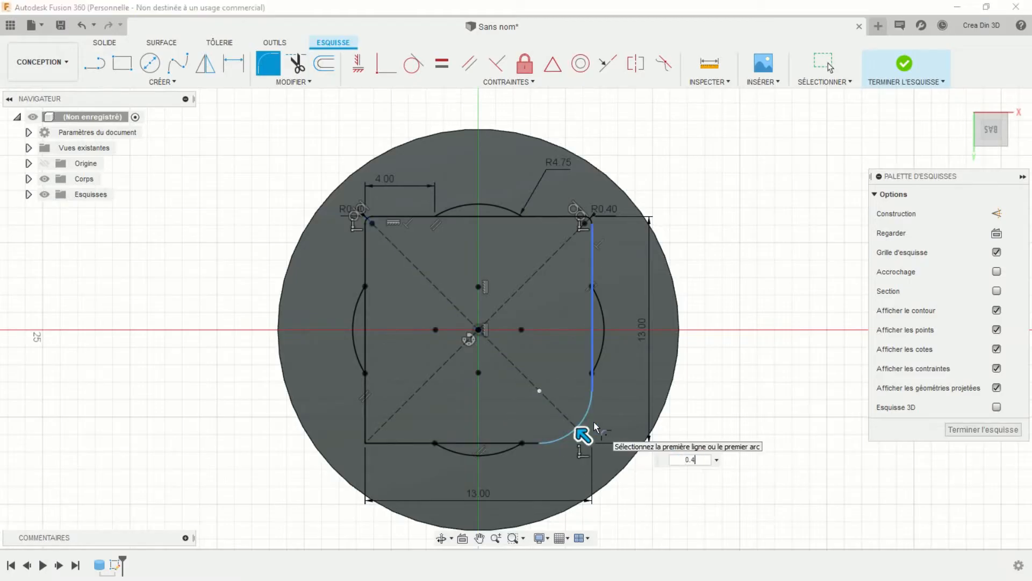
{"action": "key", "text": "Return"}
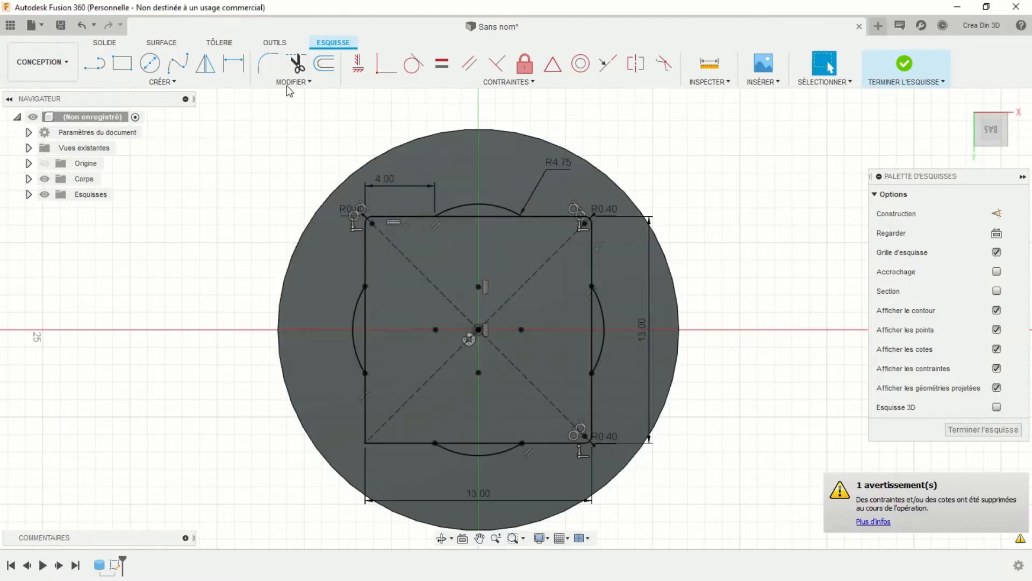
Fillet the square's lower-left sketch corner with a 0.4 mm radius and finish the sketch
{"action": "left_click", "coordinate": [267, 64]}
{"action": "left_click", "coordinate": [366, 408]}
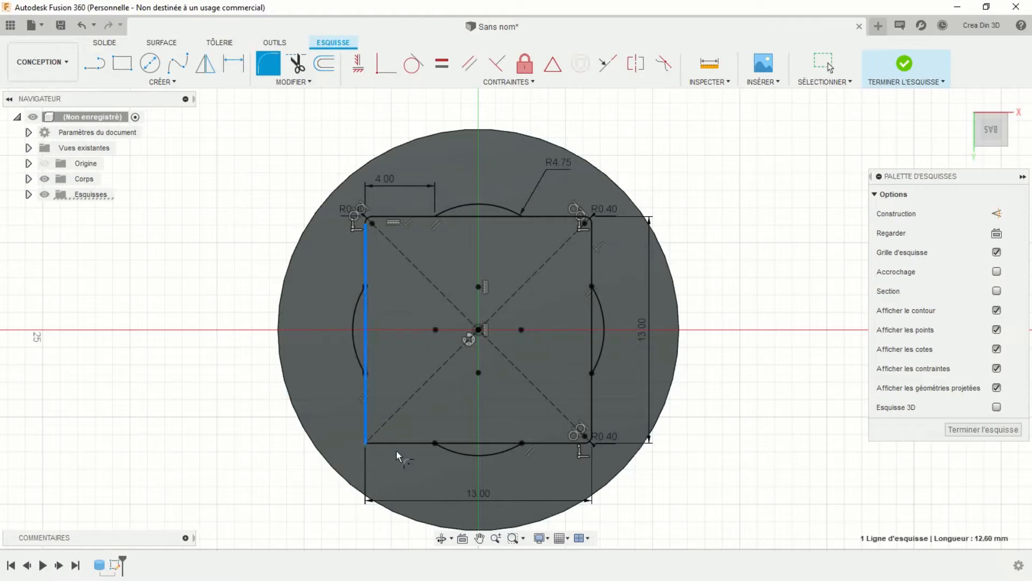
{"action": "left_click", "coordinate": [395, 443]}
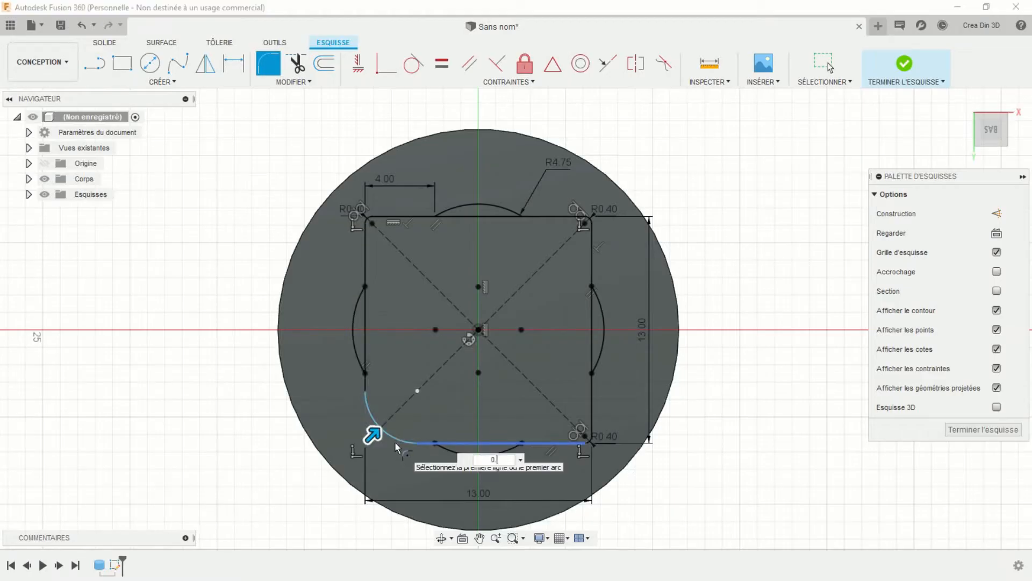
{"action": "key", "text": "Return"}
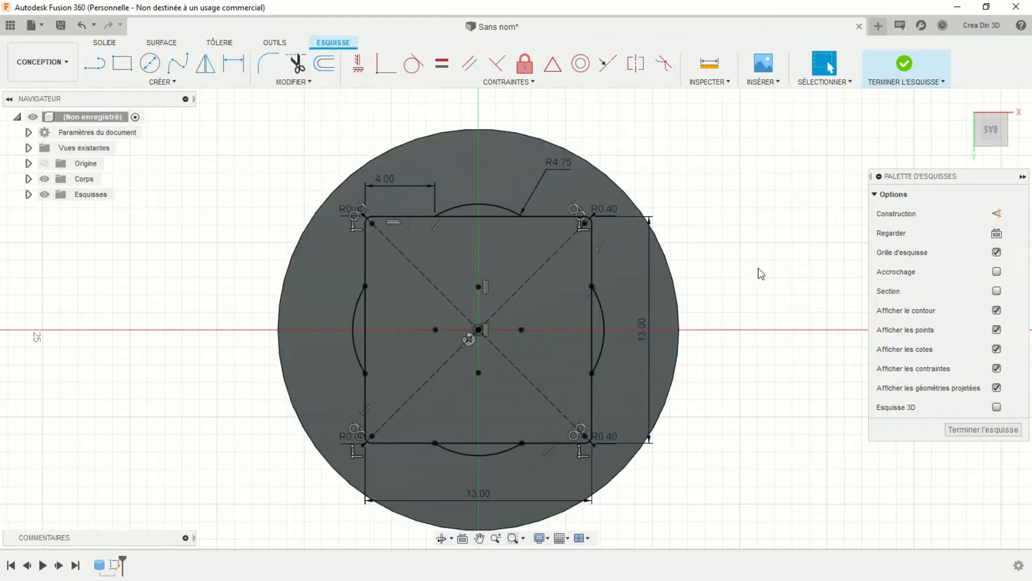
{"action": "left_click", "coordinate": [904, 63]}
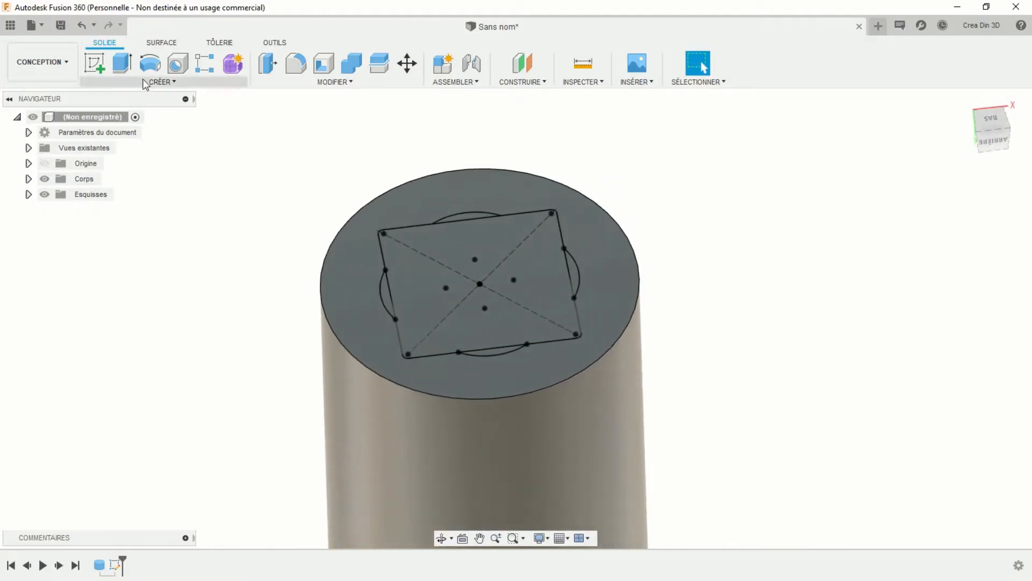
Extrude the square and its four arc segments by -19 mm as a cut into the cylinder's bottom face
{"action": "left_click", "coordinate": [122, 63]}
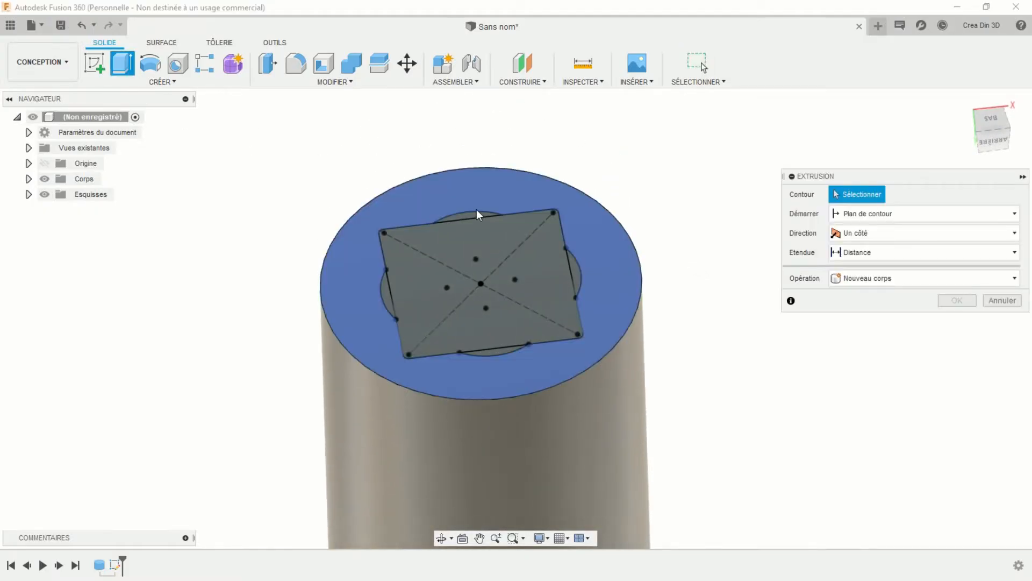
{"action": "scroll", "coordinate": [476, 209], "scroll_direction": "up", "scroll_amount": 3}
{"action": "left_click", "coordinate": [437, 188]}
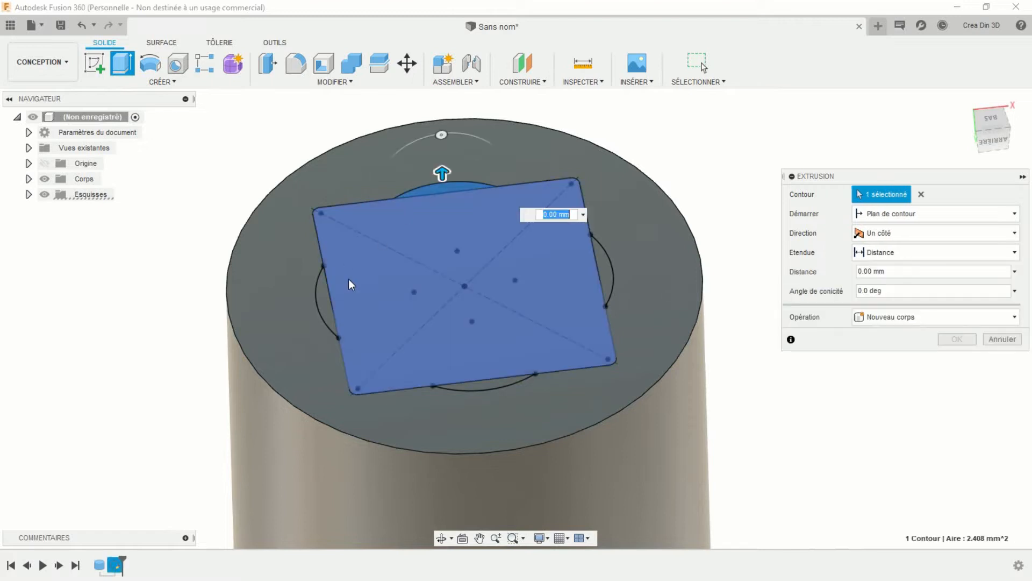
{"action": "left_click", "coordinate": [327, 302]}
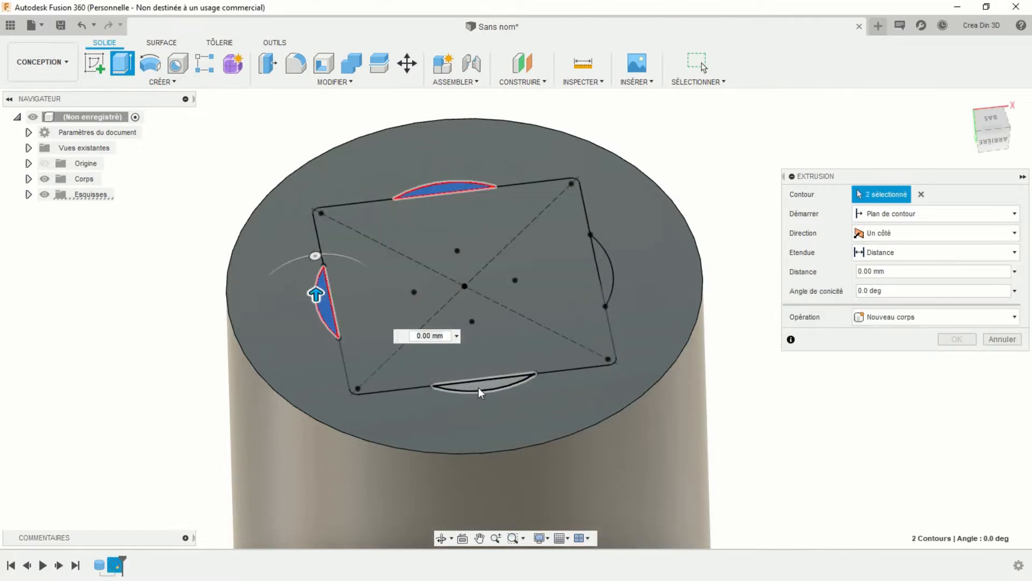
{"action": "left_click", "coordinate": [478, 386]}
{"action": "left_click", "coordinate": [608, 276]}
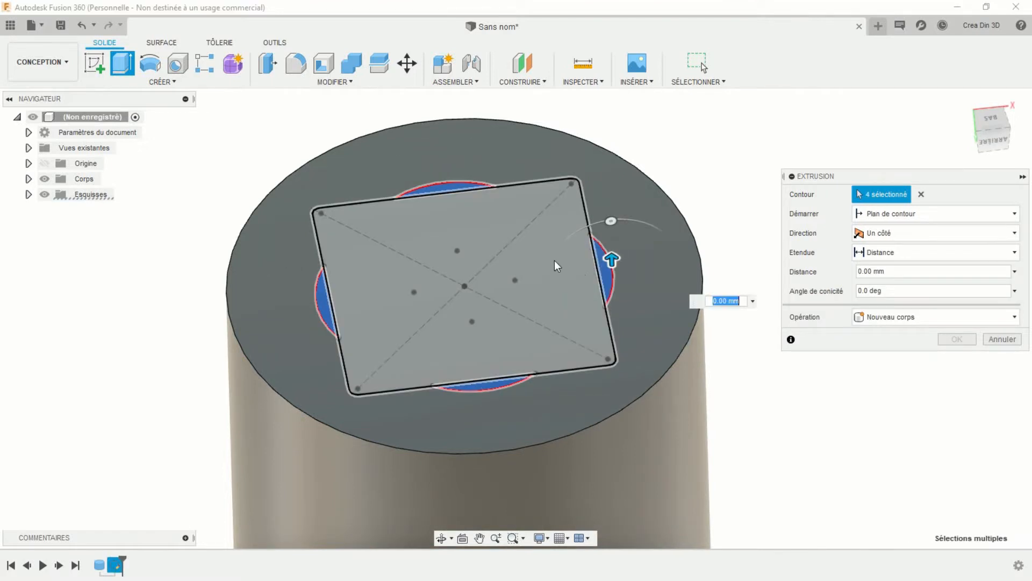
{"action": "left_click", "coordinate": [553, 260]}
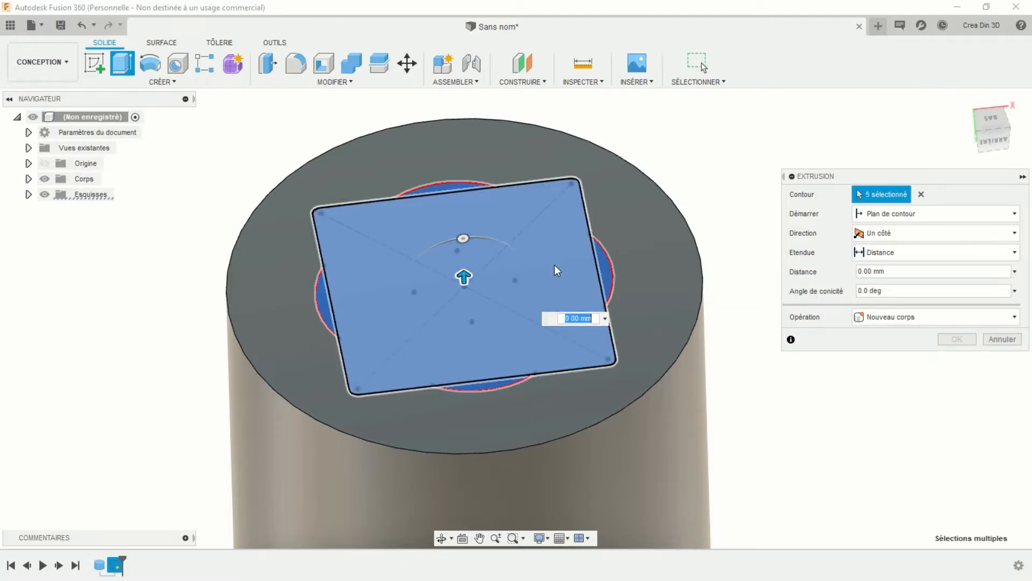
{"action": "left_click_drag", "start_coordinate": [463, 275], "coordinate": [475, 391]}
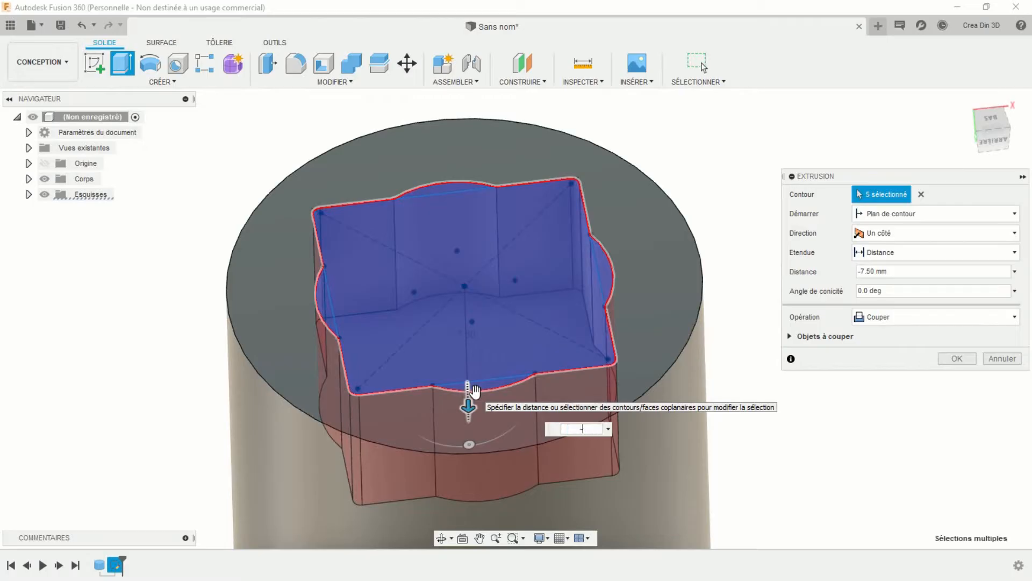
{"action": "key", "text": "Return"}
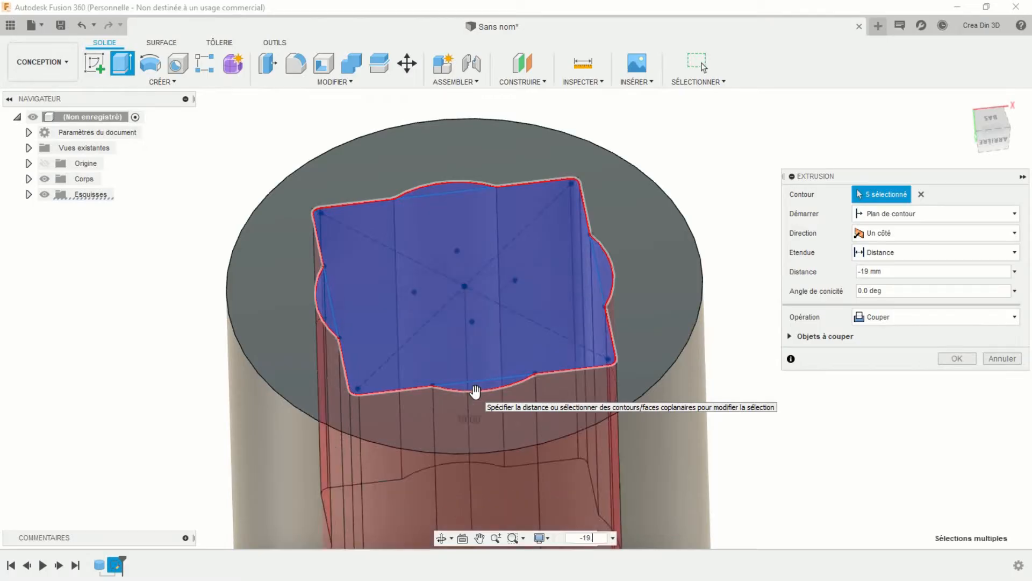
{"action": "key", "text": "Return"}
Create a sketch on the vertical front origin plane through the cylinder and view it squarely from the front
{"action": "scroll", "coordinate": [476, 392], "scroll_direction": "down", "scroll_amount": 5}
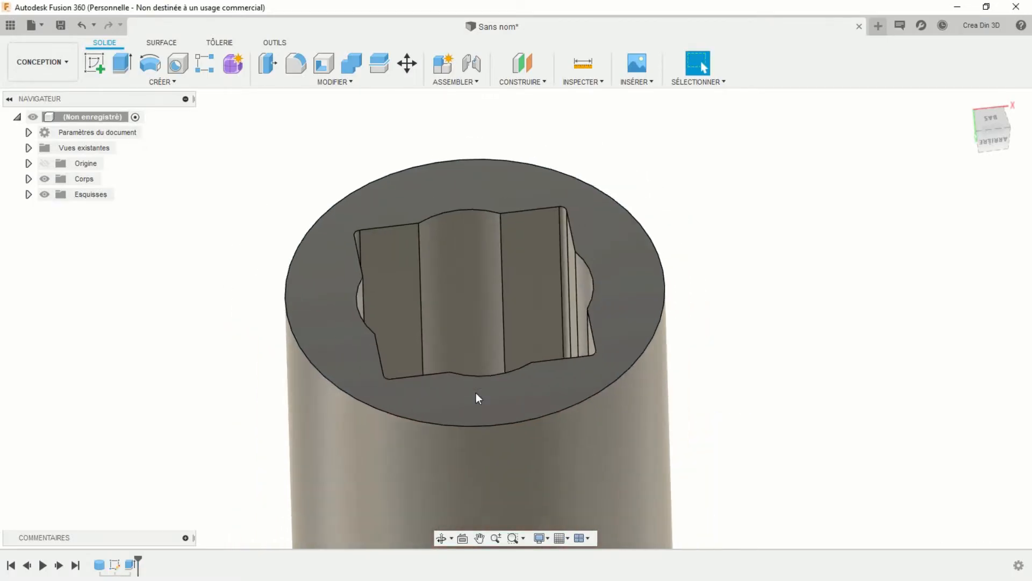
{"action": "scroll", "coordinate": [475, 398], "scroll_direction": "down", "scroll_amount": 3}
{"action": "middle_click_drag", "start_coordinate": [475, 398], "coordinate": [408, 323], "text": "shift"}
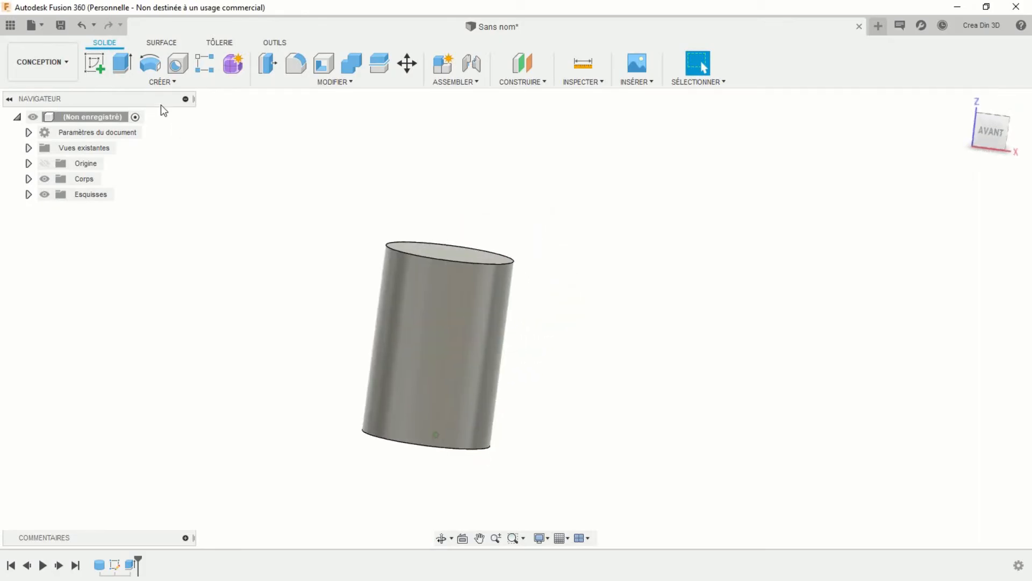
{"action": "left_click", "coordinate": [89, 60]}
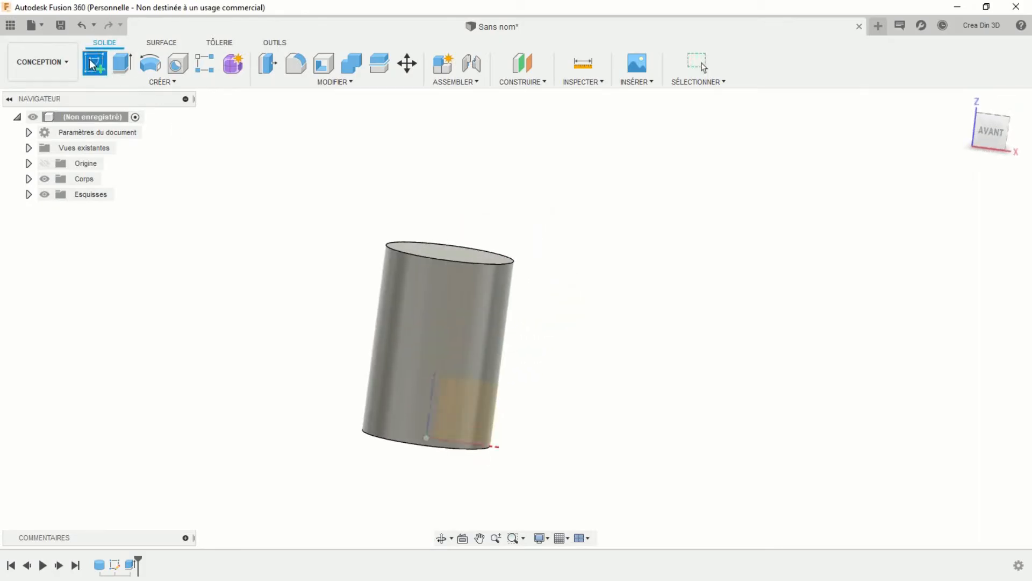
{"action": "middle_click_drag", "start_coordinate": [516, 332], "coordinate": [536, 400], "text": "shift"}
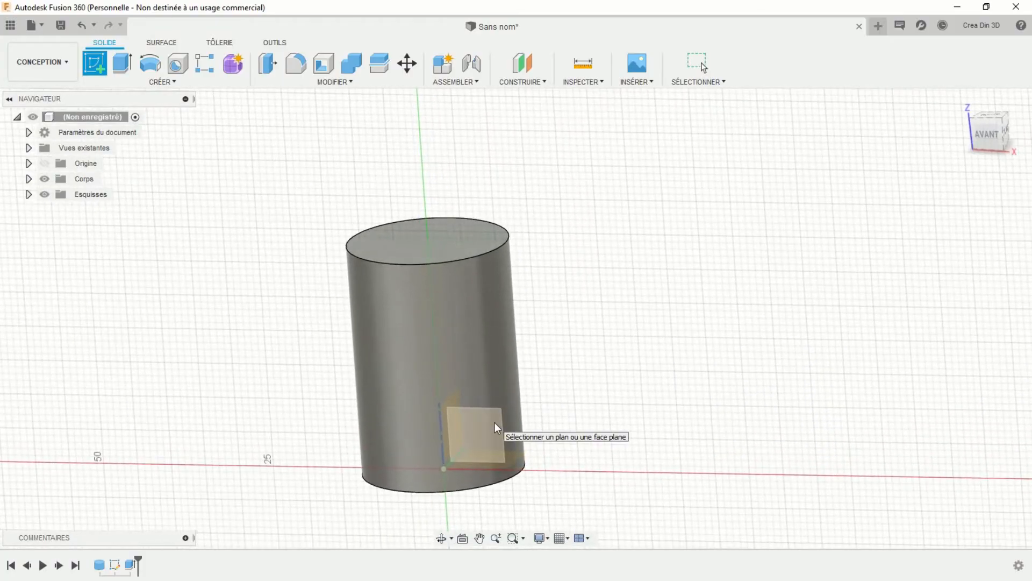
{"action": "left_click", "coordinate": [495, 422]}
{"action": "scroll", "coordinate": [488, 386], "scroll_direction": "up", "scroll_amount": 5}
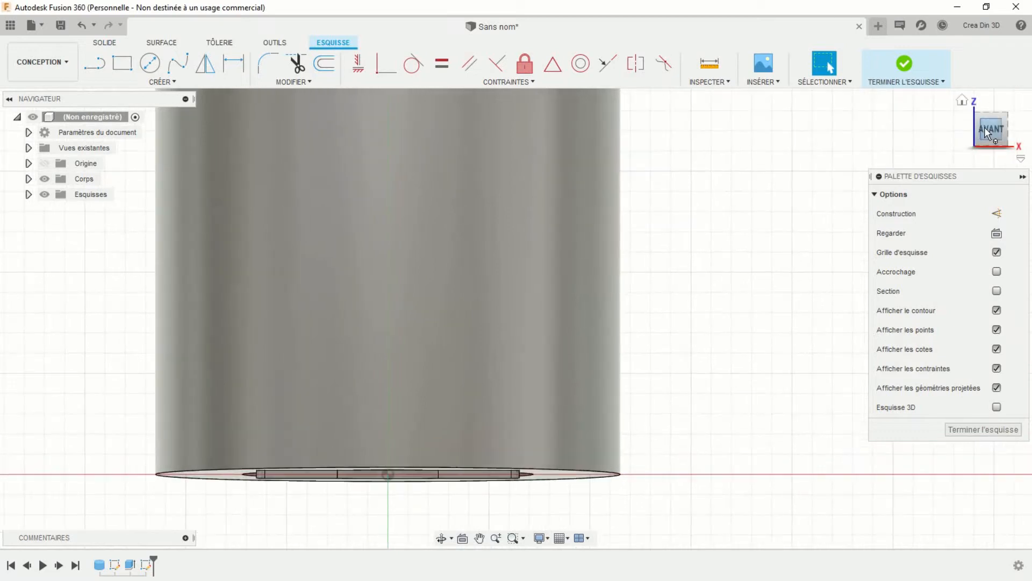
{"action": "left_click", "coordinate": [985, 127]}
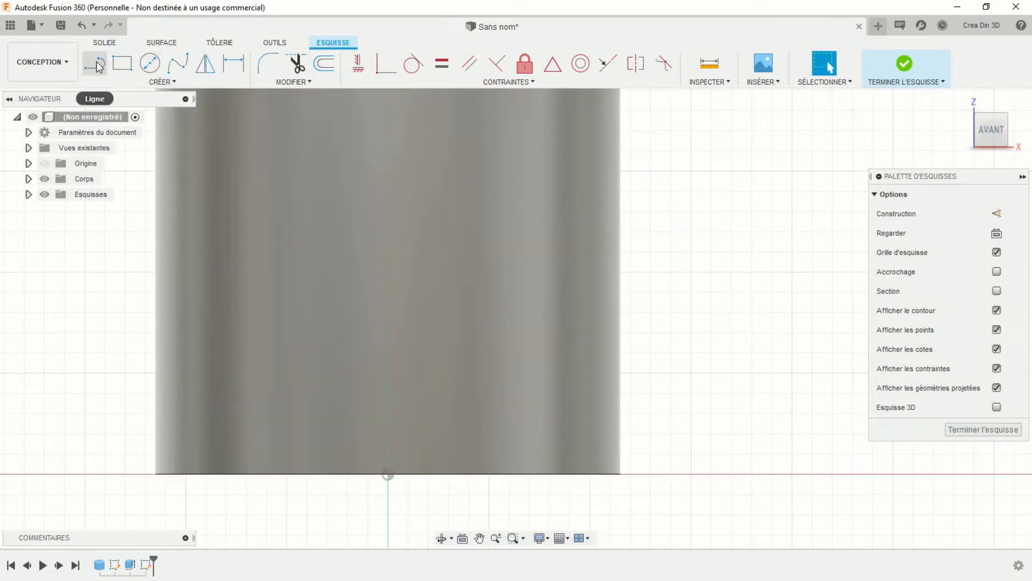
Sketch a closed right triangle with a vertical side up from the origin and a slanted side about 9.3 mm long down to the base line
{"action": "left_click", "coordinate": [95, 64]}
{"action": "left_click", "coordinate": [388, 474]}
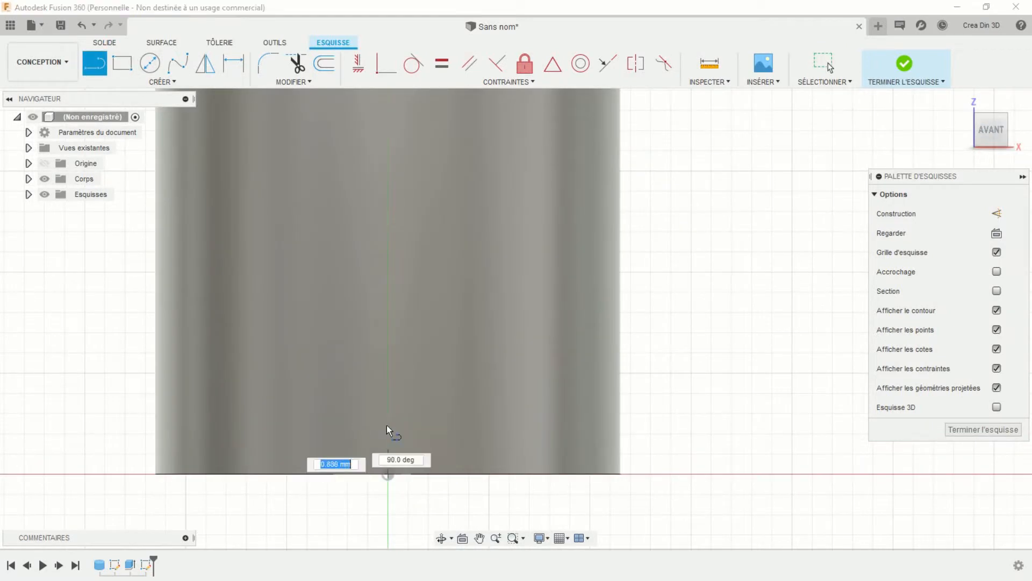
{"action": "left_click", "coordinate": [387, 359]}
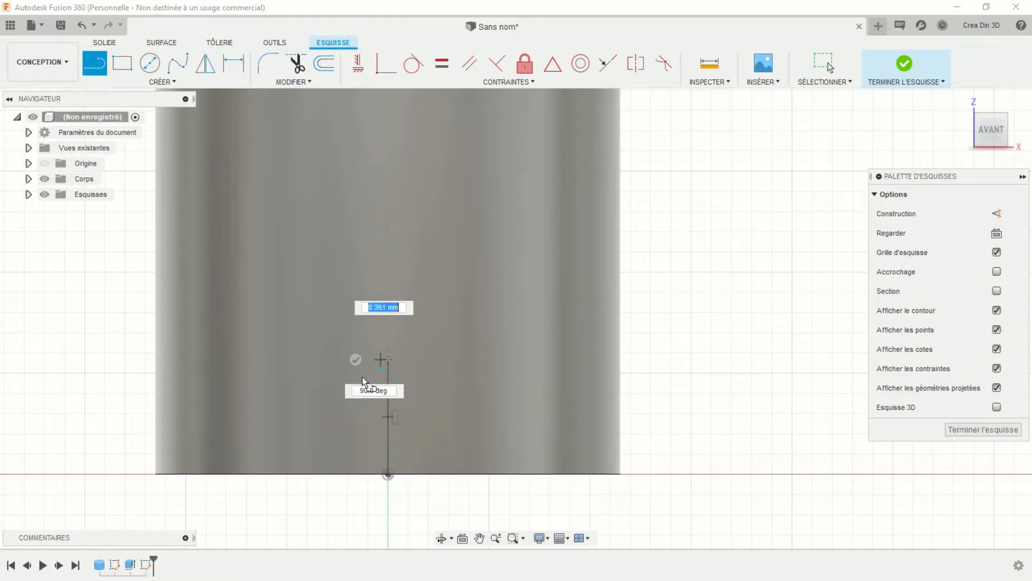
{"action": "left_click", "coordinate": [239, 474]}
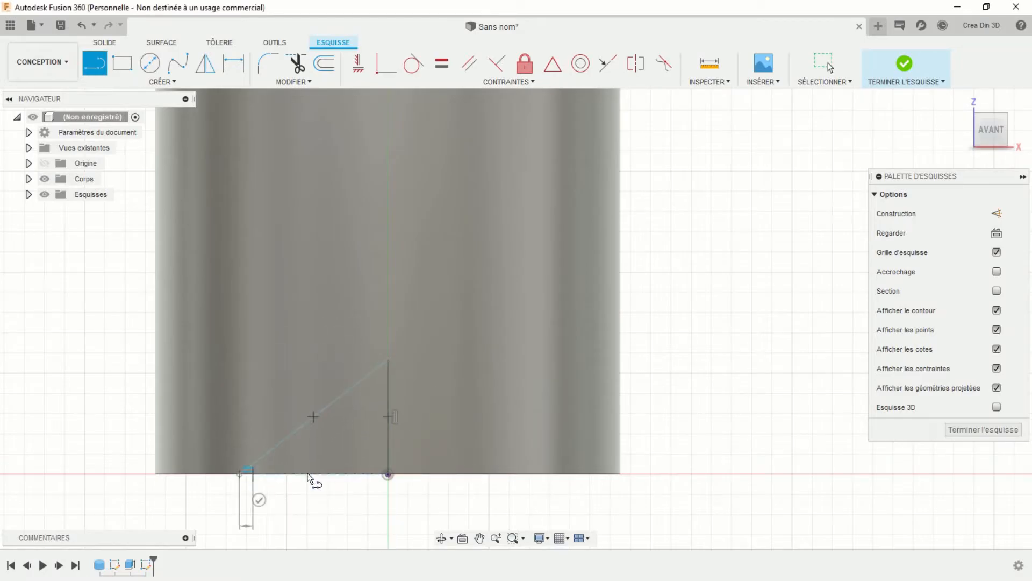
{"action": "left_click", "coordinate": [388, 474]}
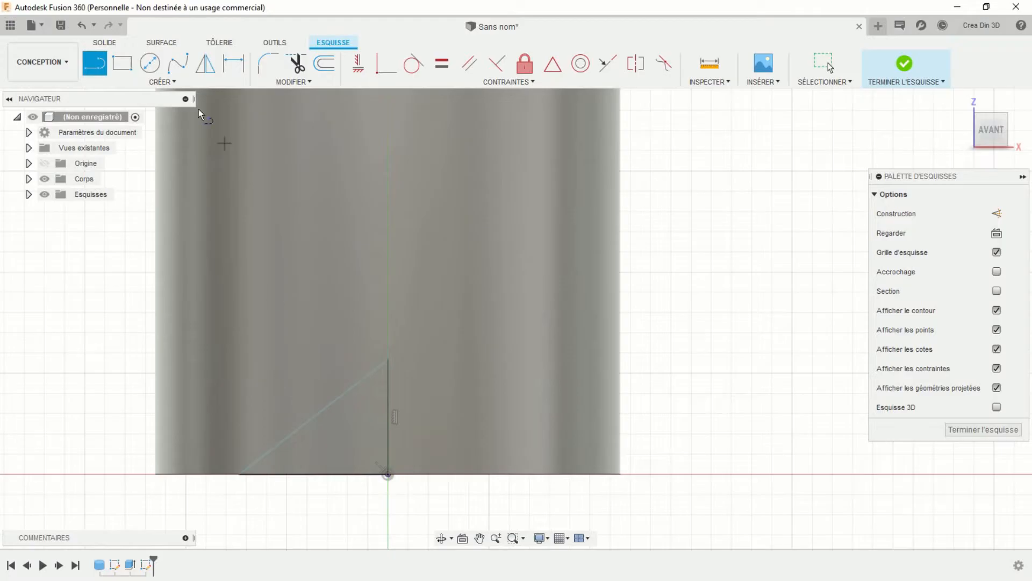
Dimension the angle between the triangle's slanted and vertical sides as 30 degrees
{"action": "key", "text": "d"}
{"action": "left_click", "coordinate": [364, 379]}
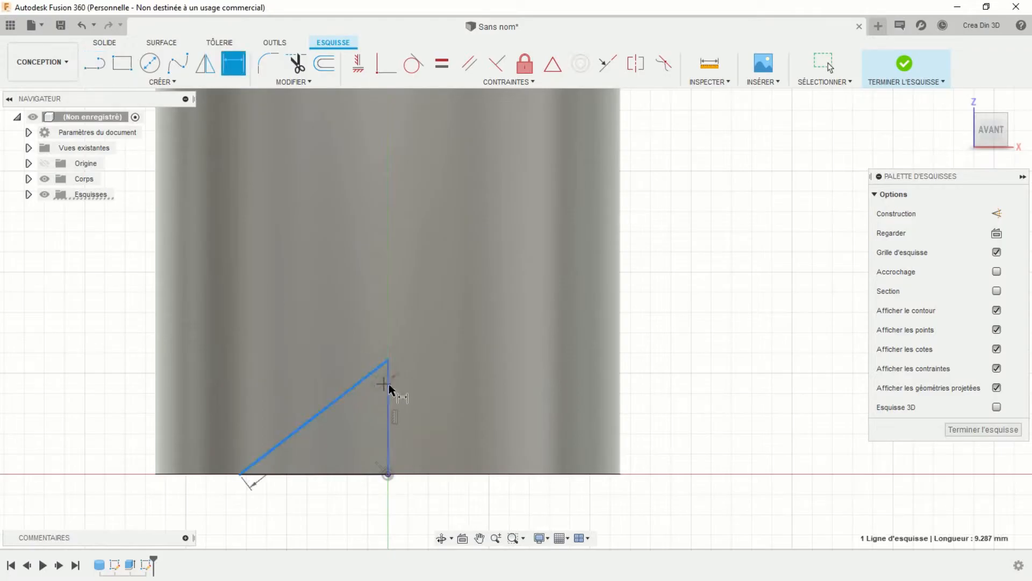
{"action": "left_click", "coordinate": [389, 385]}
{"action": "left_click", "coordinate": [361, 392]}
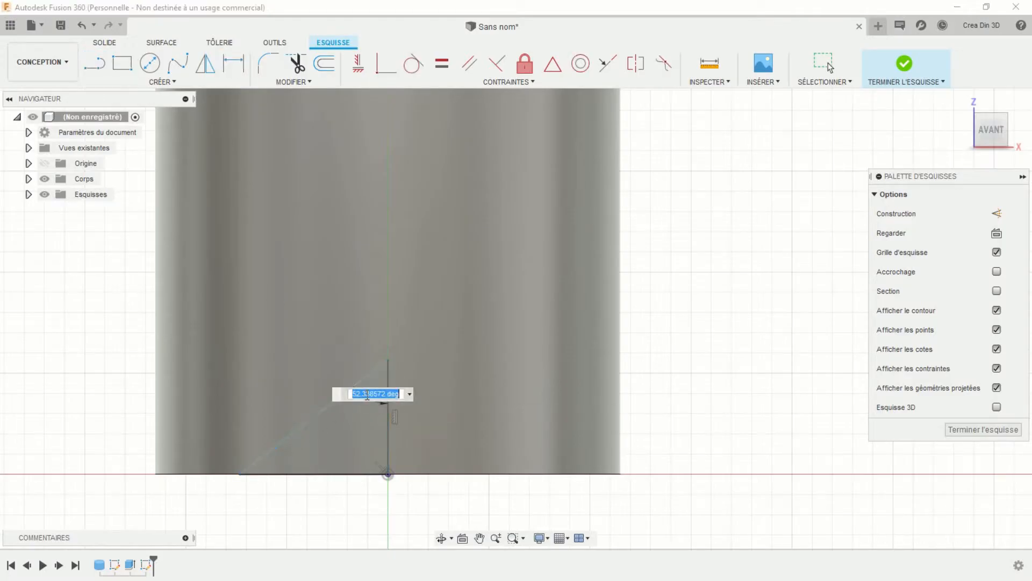
{"action": "type", "text": "30"}
{"action": "key", "text": "Return"}
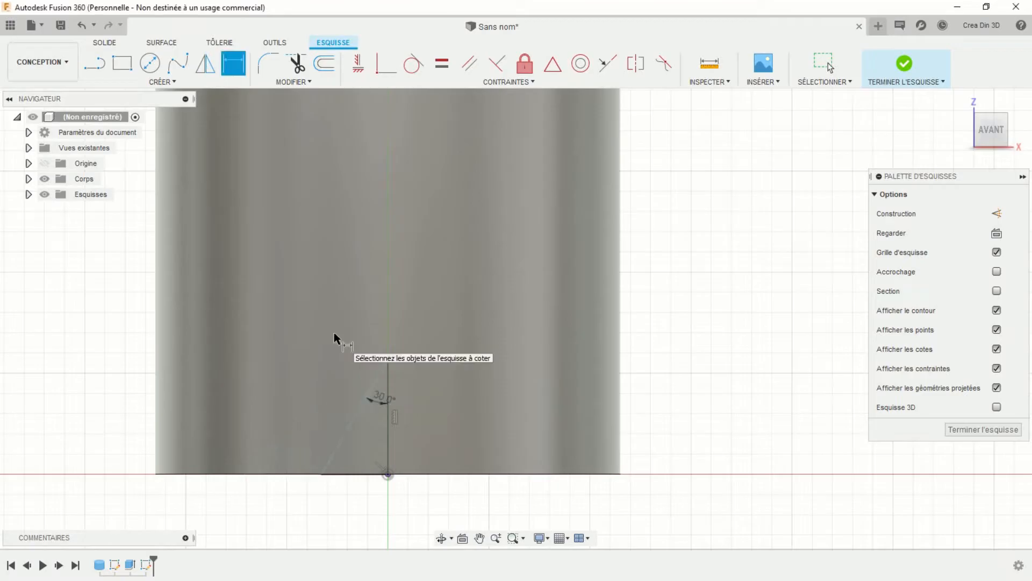
Dimension the triangle's base from its outer corner to the origin as 9.375 mm and finish the sketch
{"action": "left_click", "coordinate": [322, 475]}
{"action": "left_click", "coordinate": [389, 476]}
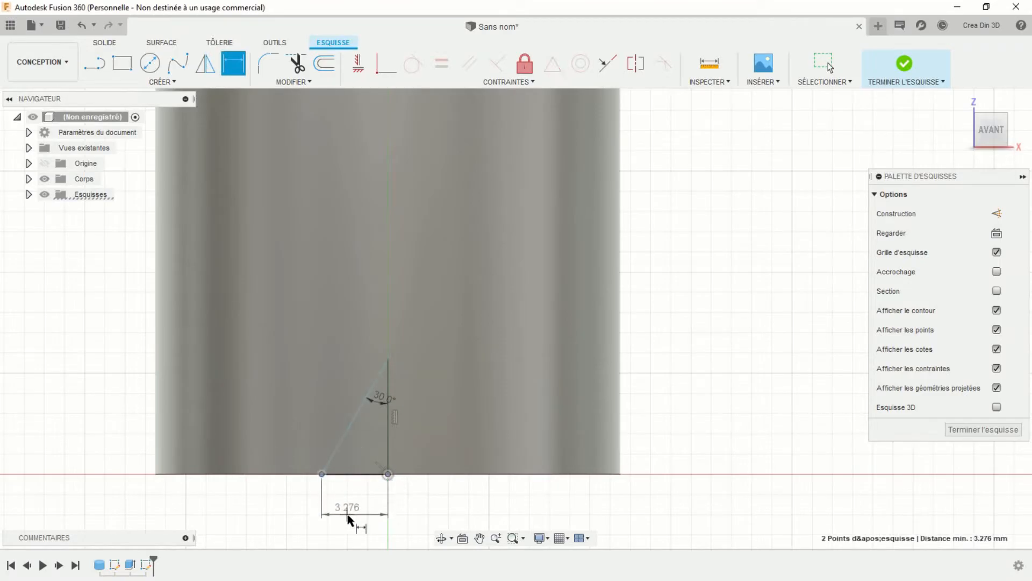
{"action": "left_click", "coordinate": [353, 514]}
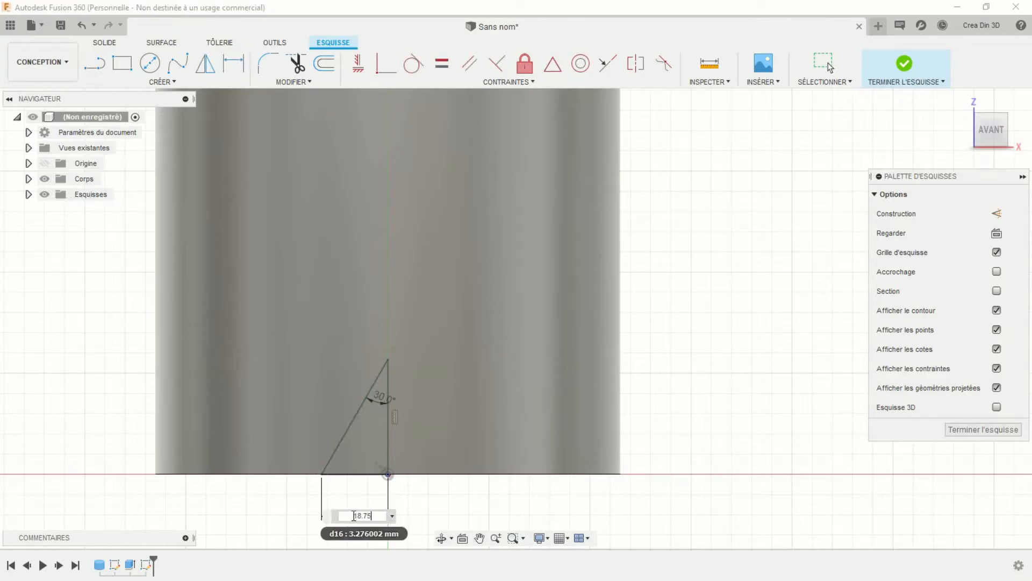
{"action": "key", "text": "Return"}
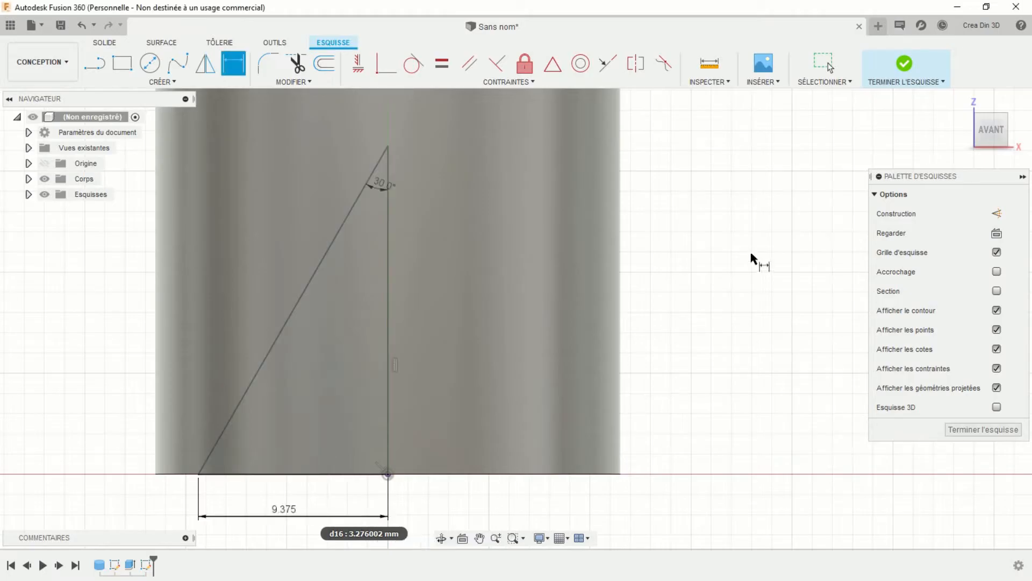
{"action": "left_click", "coordinate": [905, 64]}
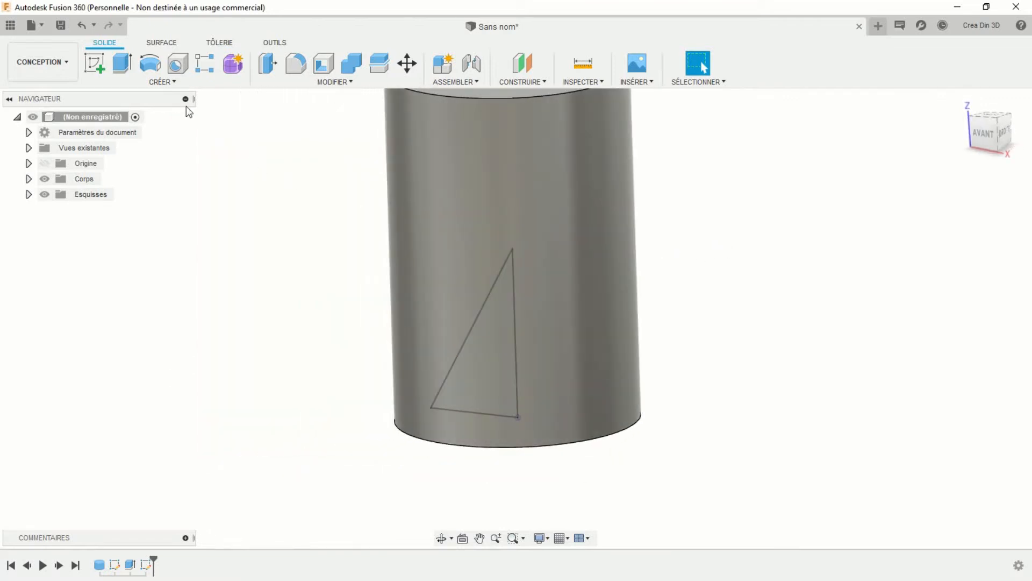
Cut a conical recess into the cylinder by revolving the triangle profile 360 degrees around the cylinder's axis
{"action": "left_click", "coordinate": [151, 64]}
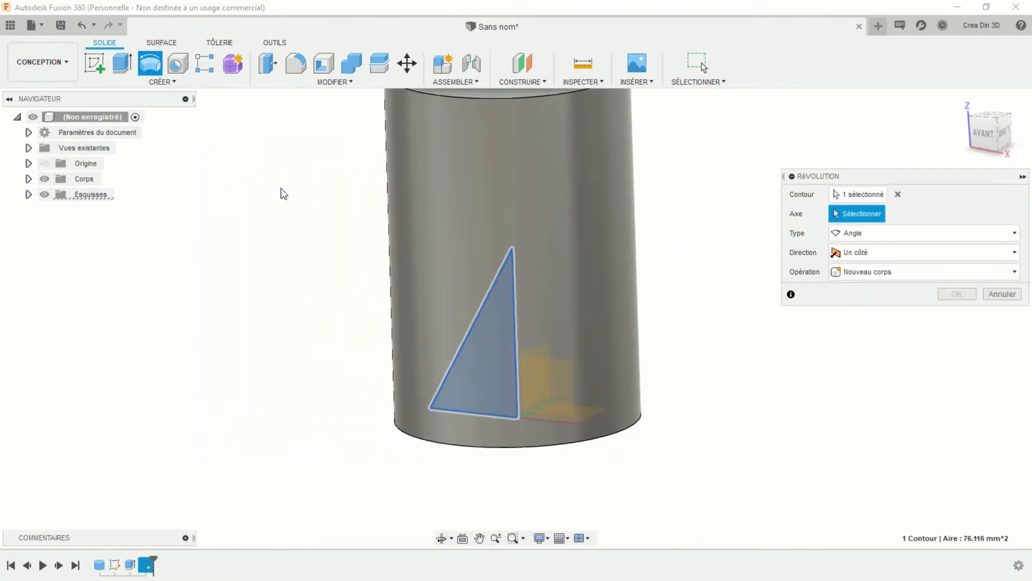
{"action": "left_click", "coordinate": [530, 283]}
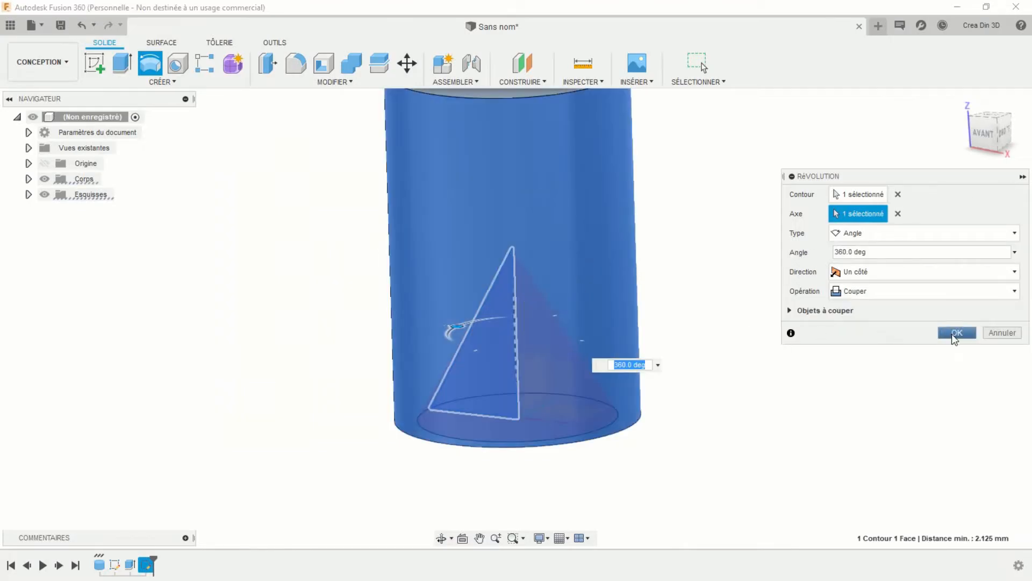
{"action": "left_click", "coordinate": [956, 333]}
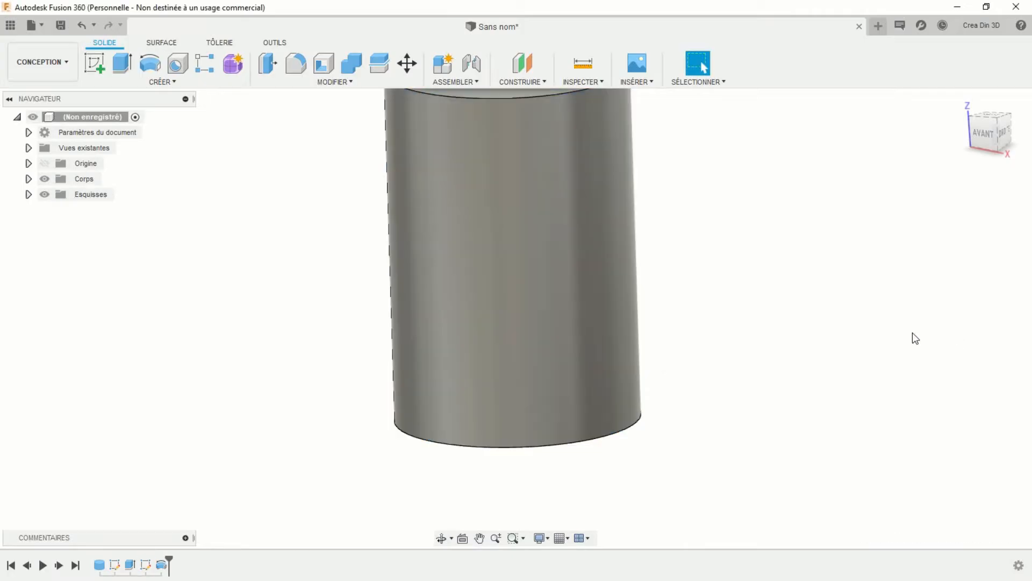
Fillet the outer circular edge at the recessed end of the cylinder with a 1.2 mm radius
{"action": "middle_click_drag", "start_coordinate": [801, 352], "coordinate": [656, 301], "text": "shift"}
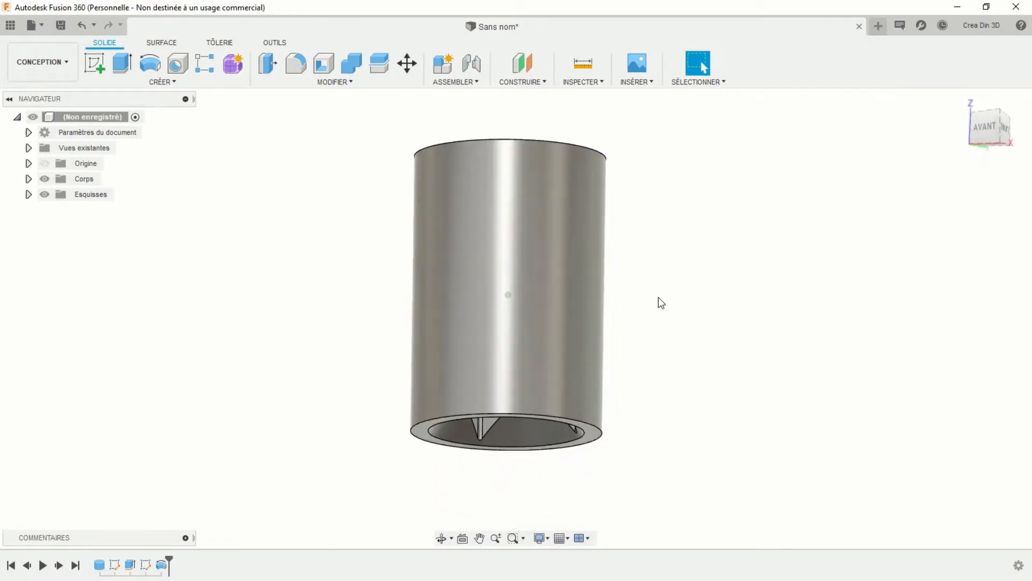
{"action": "left_click", "coordinate": [297, 64]}
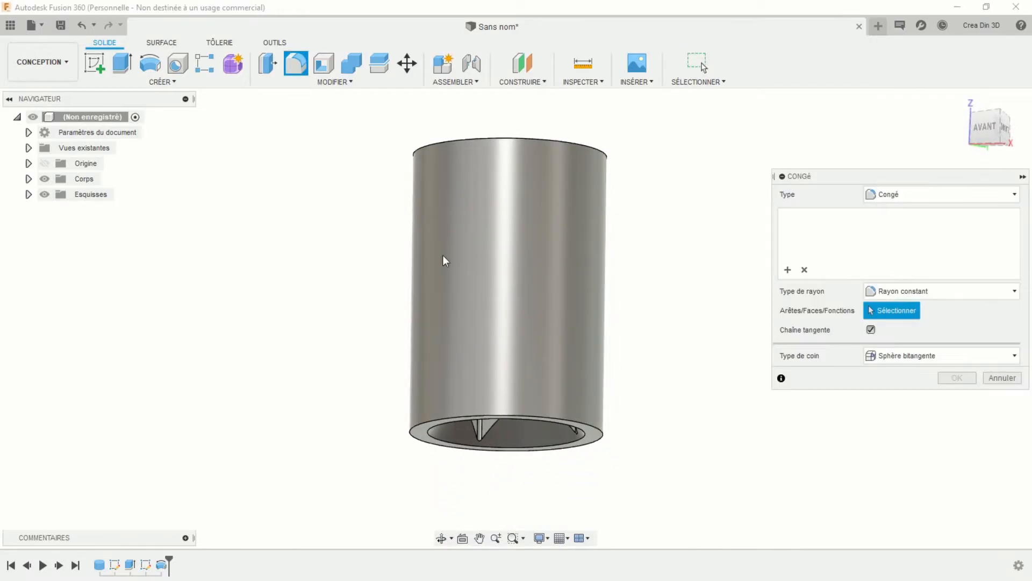
{"action": "left_click", "coordinate": [598, 434]}
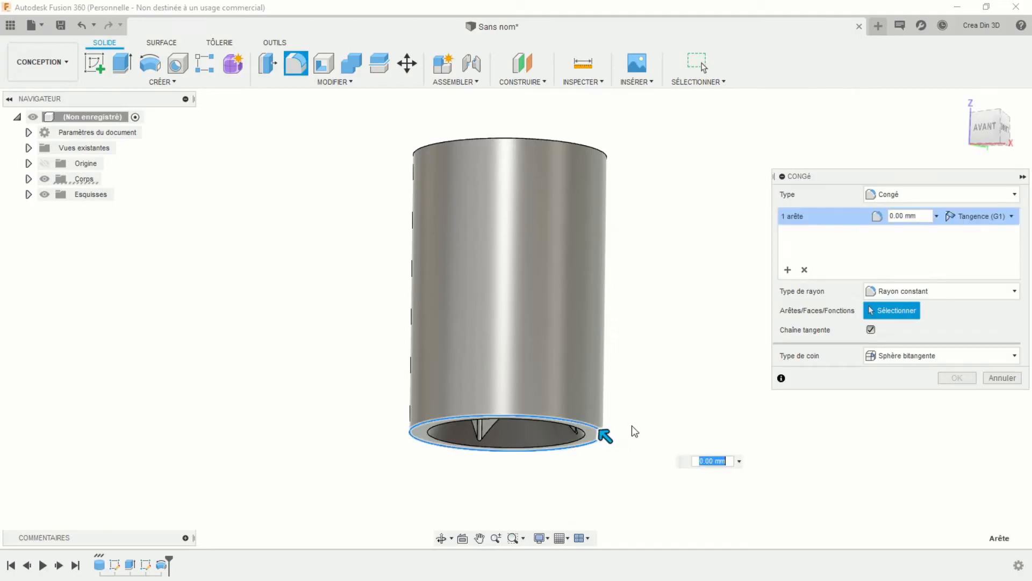
{"action": "type", "text": "1.2"}
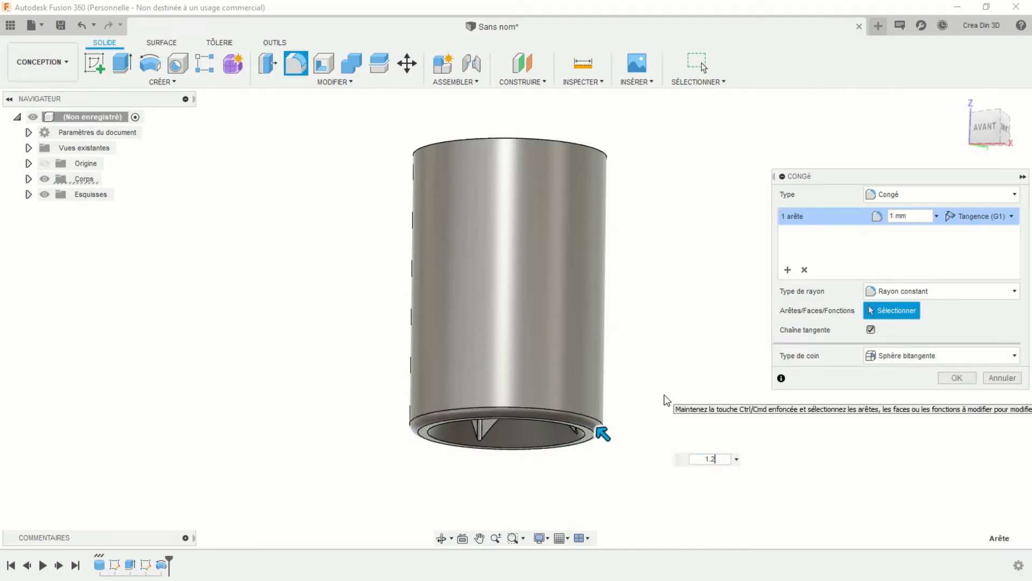
{"action": "key", "text": "Return"}
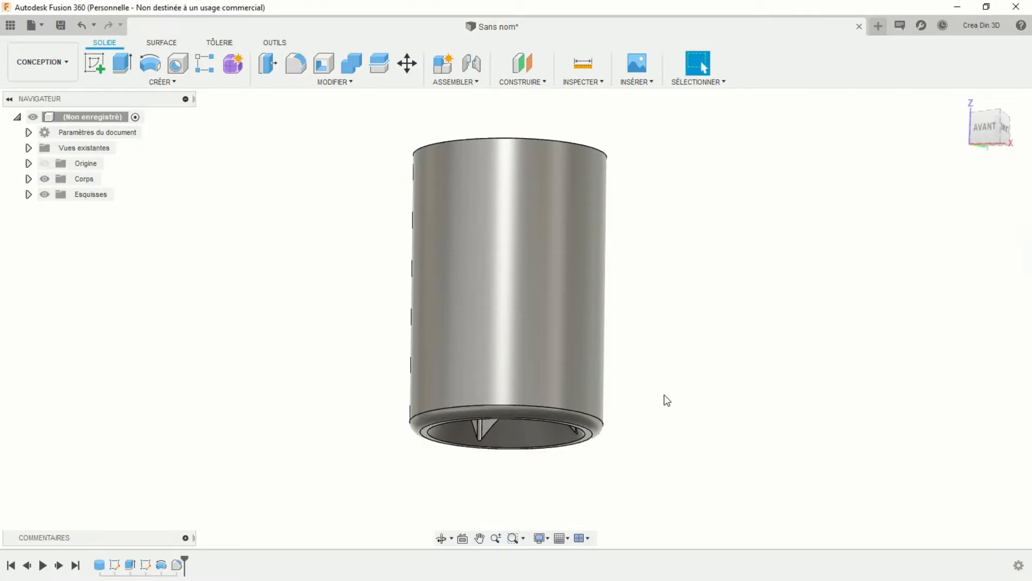
Create a sketch on the cylinder's closed end face and draw a centre rectangle about 28 by 10 mm from the origin
{"action": "middle_click_drag", "start_coordinate": [664, 395], "coordinate": [645, 318], "text": "shift"}
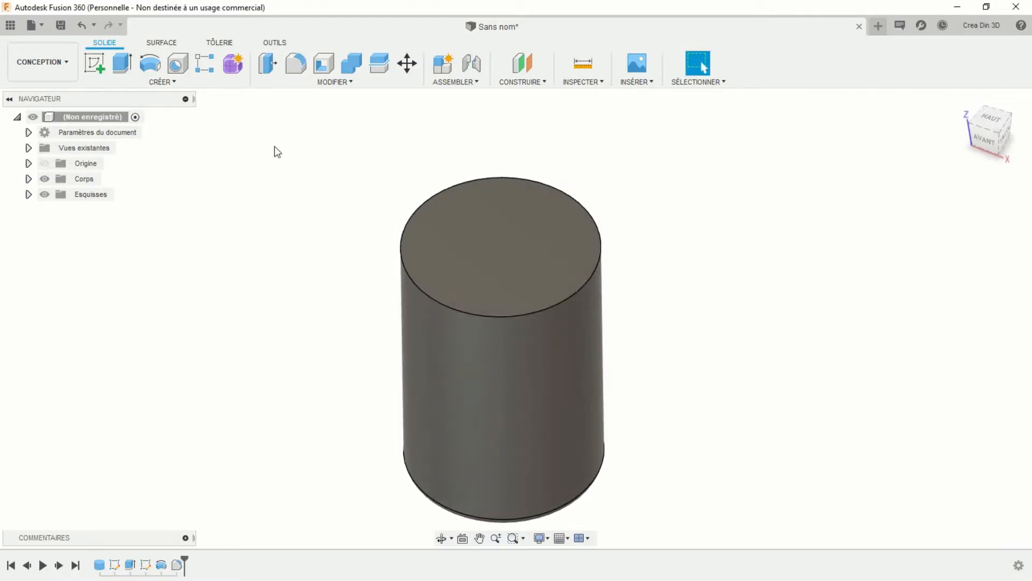
{"action": "left_click", "coordinate": [93, 60]}
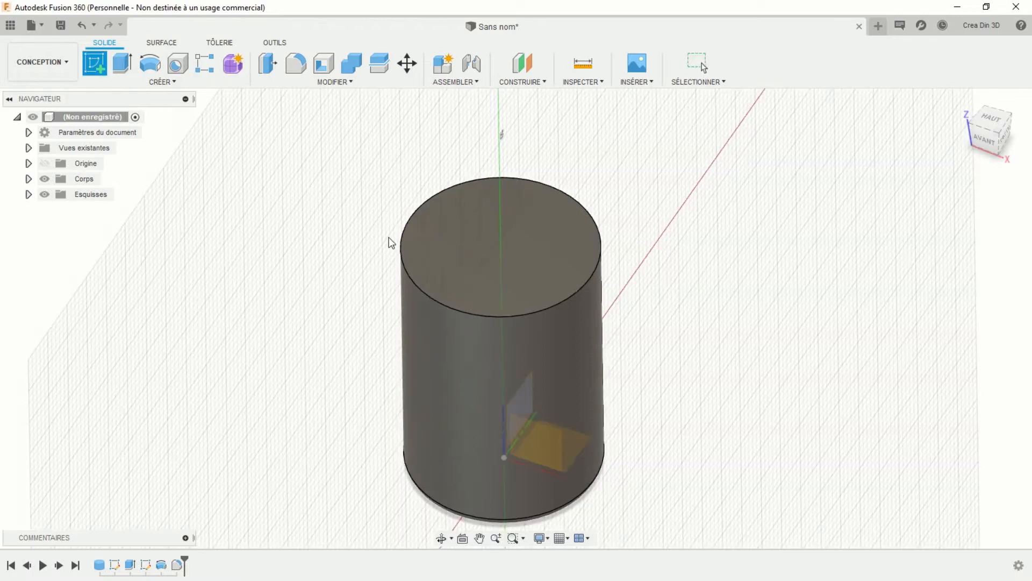
{"action": "left_click", "coordinate": [453, 268]}
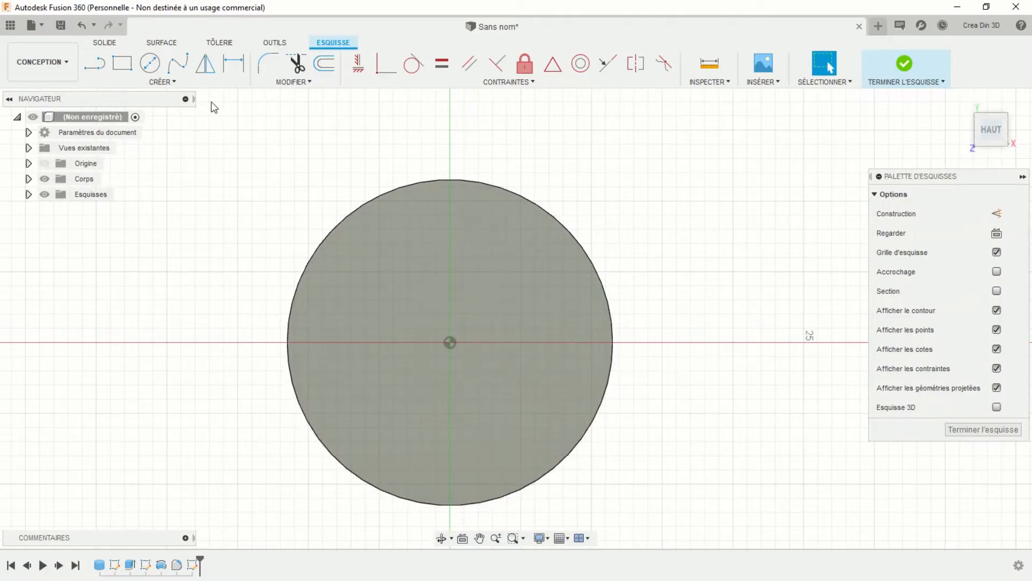
{"action": "left_click", "coordinate": [180, 82]}
{"action": "mouse_move", "coordinate": [170, 116]}
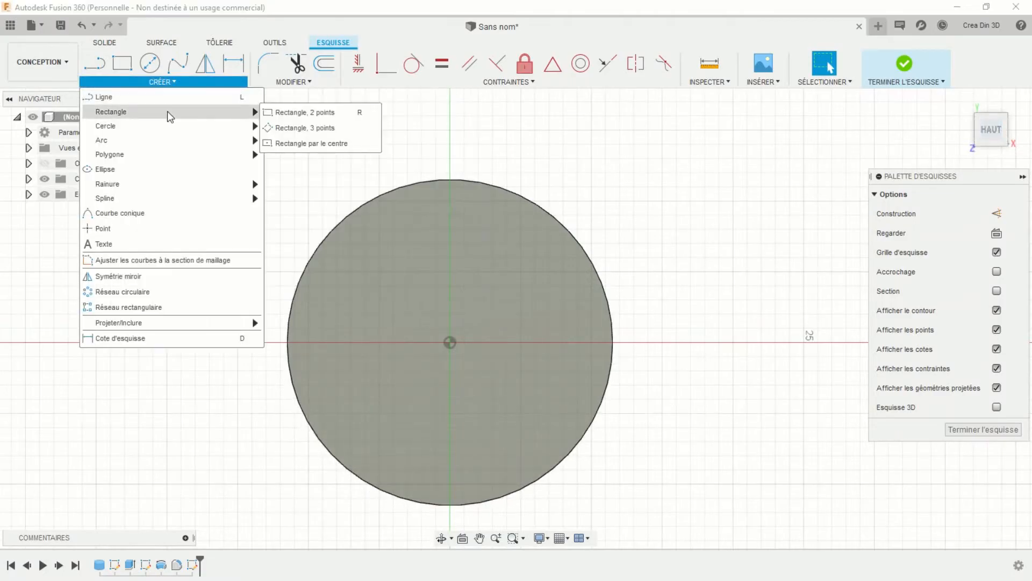
{"action": "left_click", "coordinate": [310, 143]}
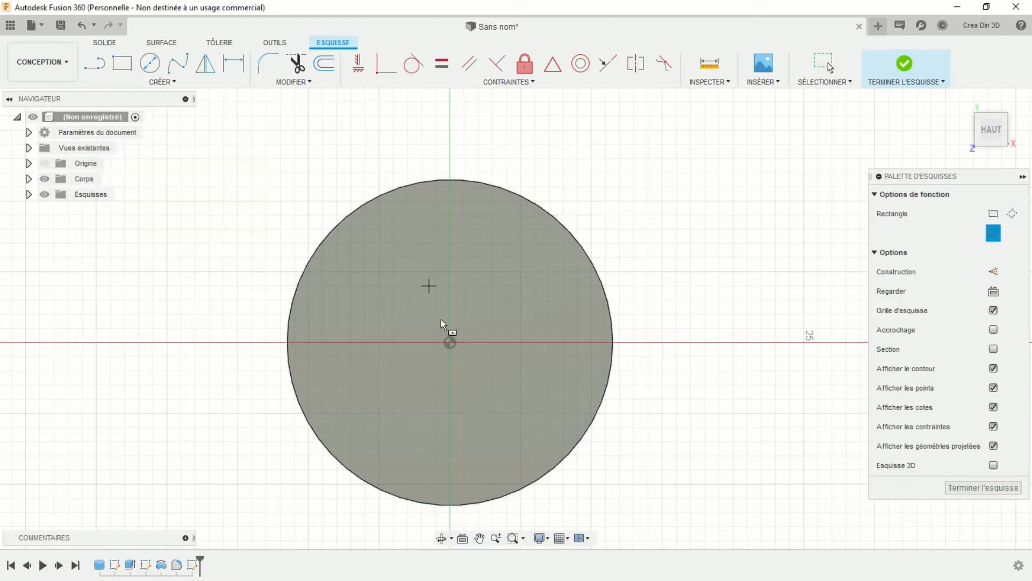
{"action": "left_click", "coordinate": [450, 343]}
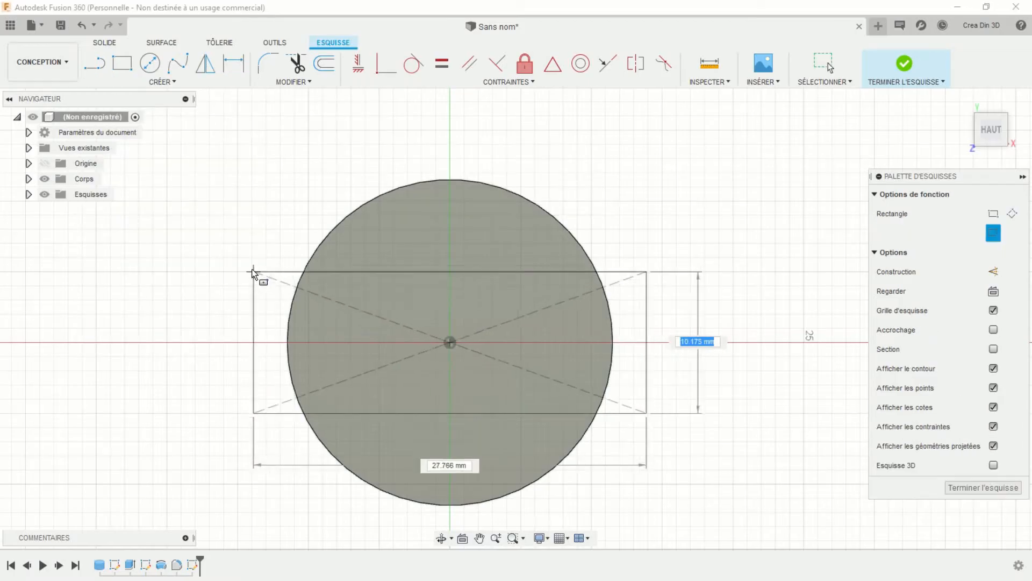
{"action": "left_click", "coordinate": [248, 265]}
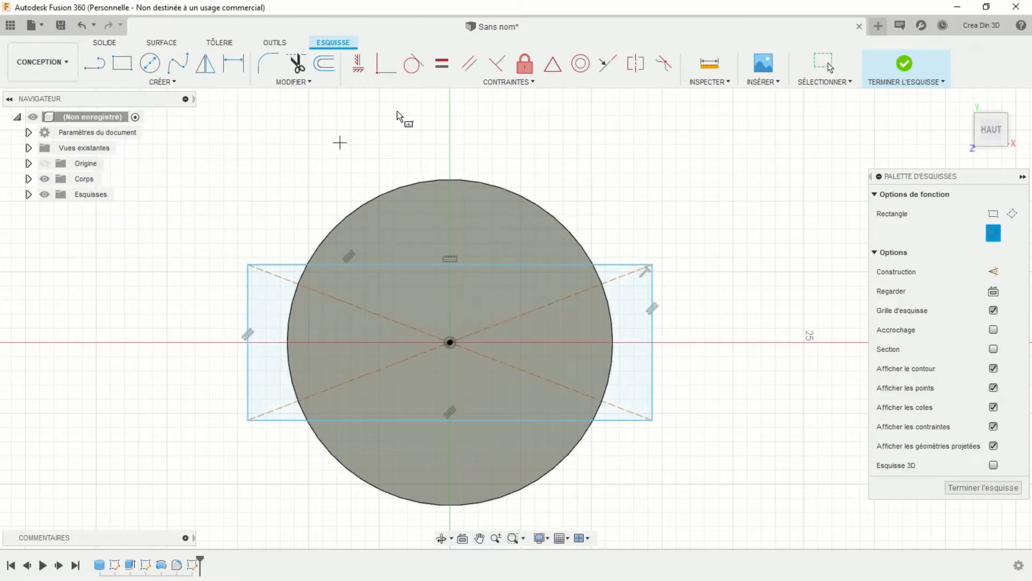
Constrain a short side of the rectangle tangent to the cylinder's circular edge
{"action": "left_click", "coordinate": [413, 64]}
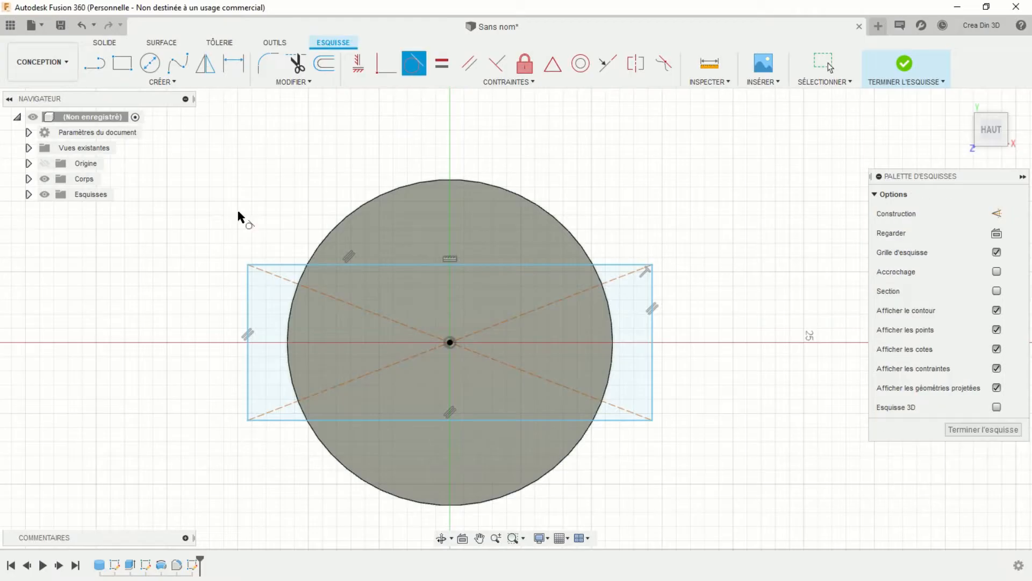
{"action": "left_click", "coordinate": [248, 300]}
{"action": "left_click", "coordinate": [288, 325]}
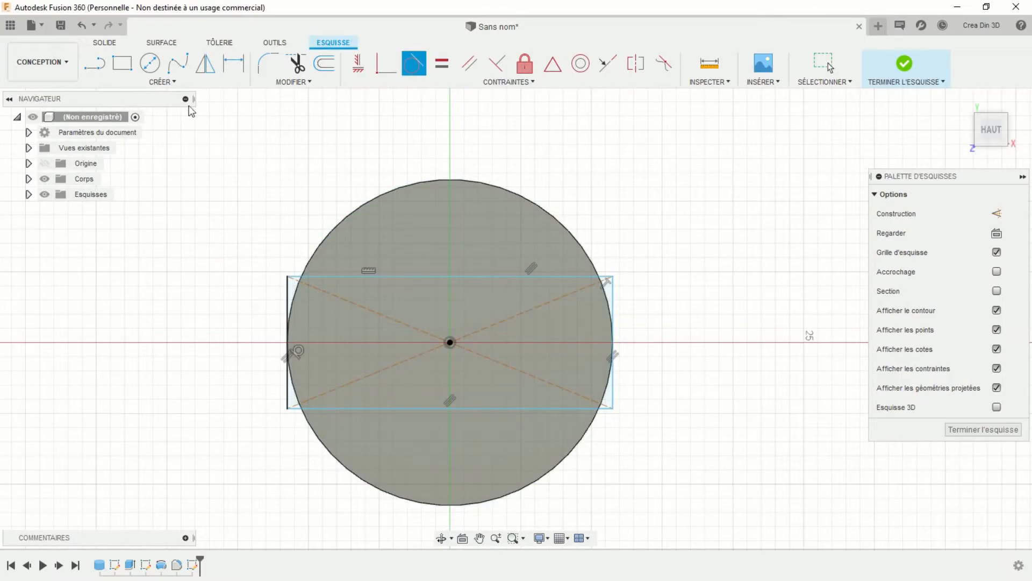
Project the small curved edge where the socket wall meets the conical recess into the sketch
{"action": "left_click", "coordinate": [176, 83]}
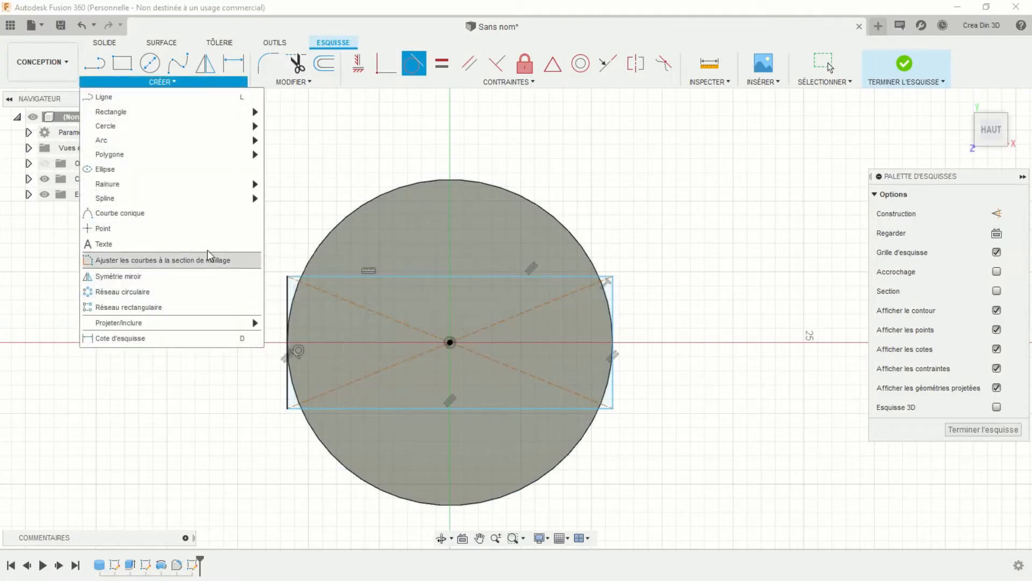
{"action": "left_click", "coordinate": [317, 150]}
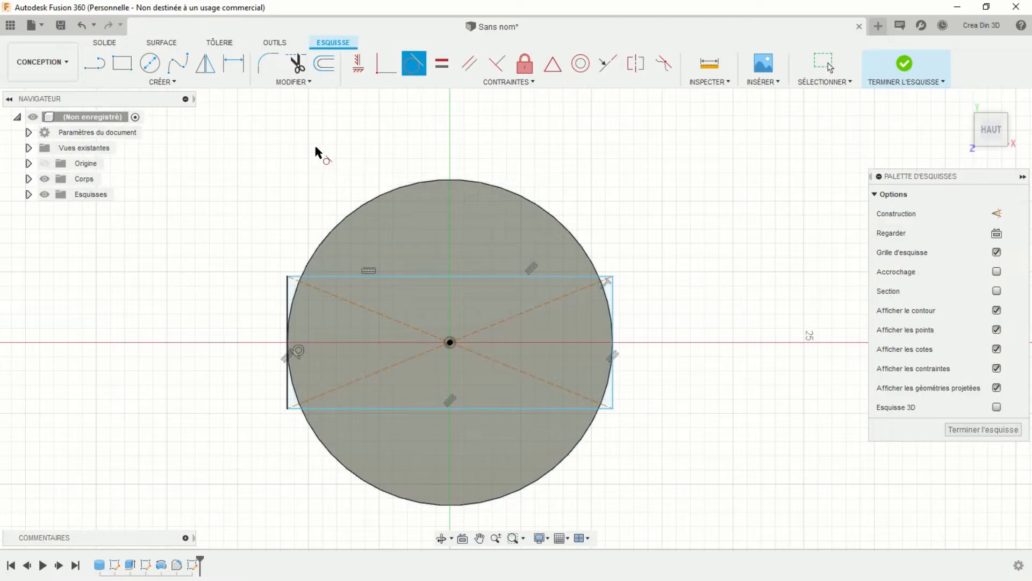
{"action": "left_click", "coordinate": [184, 84]}
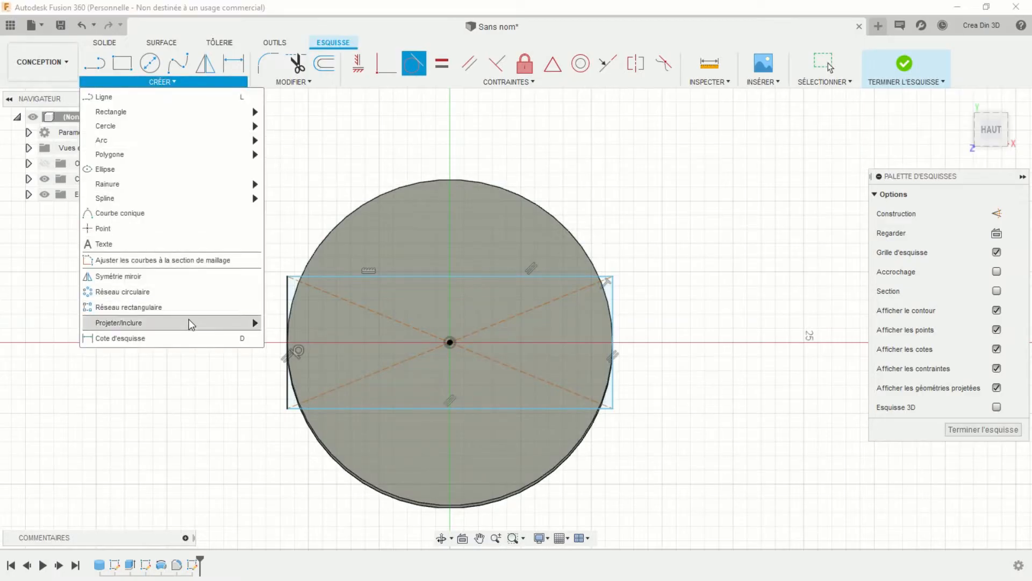
{"action": "mouse_move", "coordinate": [190, 328]}
{"action": "left_click", "coordinate": [286, 321]}
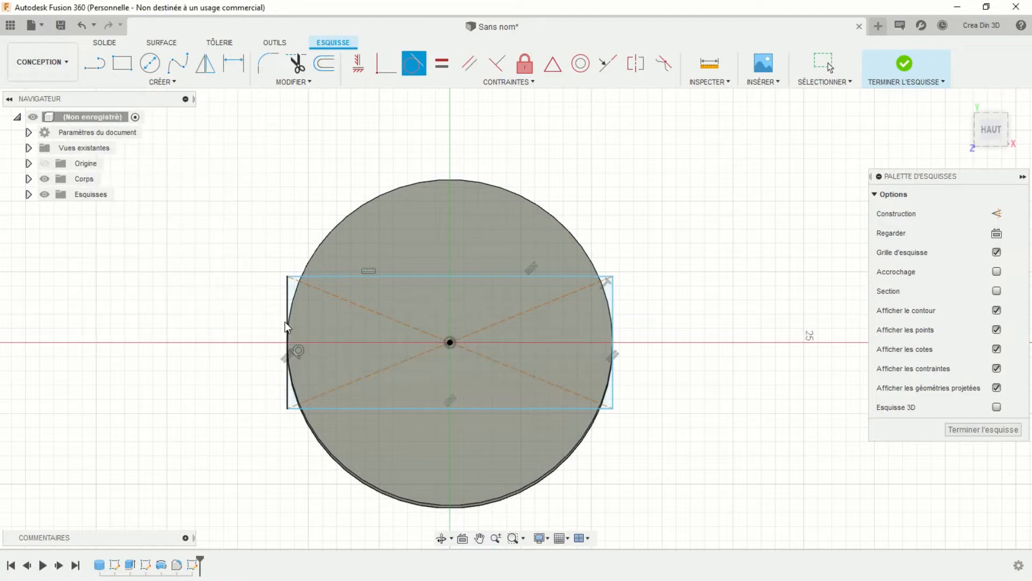
{"action": "mouse_move", "coordinate": [318, 233]}
{"action": "middle_mouse_down", "text": "shift"}
{"action": "mouse_move", "coordinate": [431, 357]}
{"action": "mouse_move", "coordinate": [476, 334]}
{"action": "middle_mouse_up", "text": "shift"}
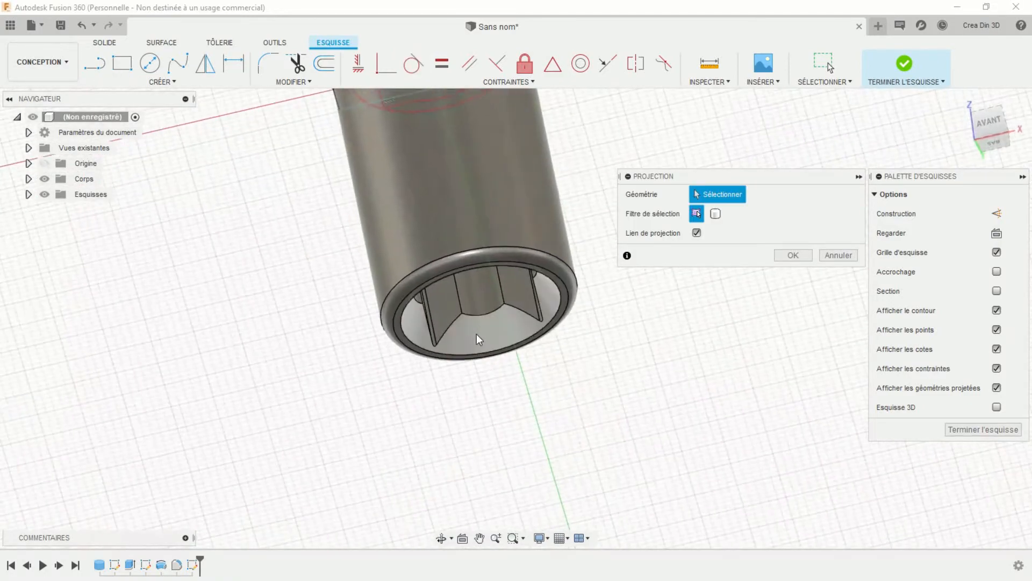
{"action": "left_click", "coordinate": [482, 315]}
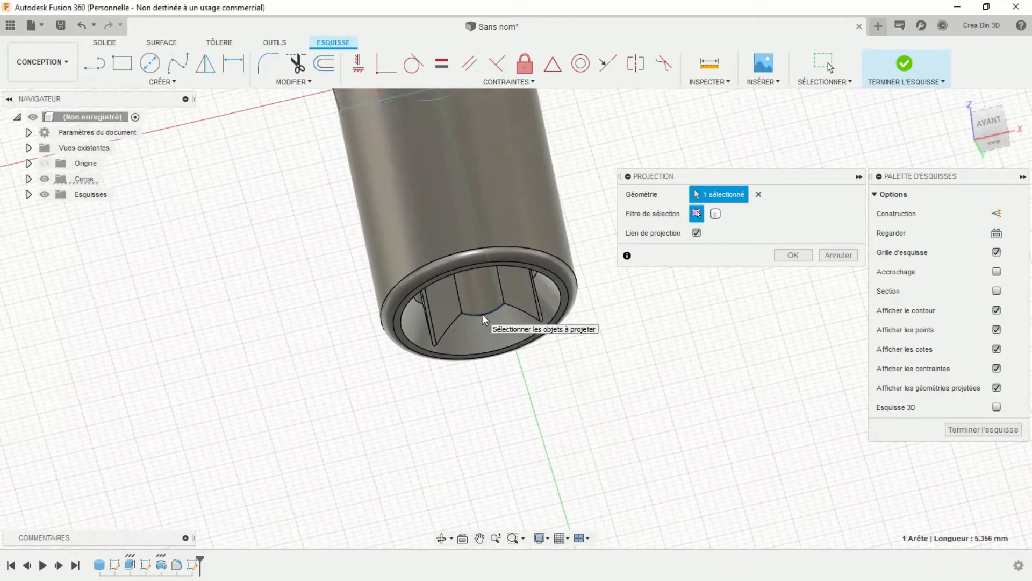
{"action": "left_click", "coordinate": [793, 255]}
Draw a vertical line about 7.2 mm long from the origin to the projected arc's midpoint and make it construction geometry
{"action": "mouse_move", "coordinate": [615, 236]}
{"action": "middle_mouse_down", "text": "shift"}
{"action": "mouse_move", "coordinate": [574, 230]}
{"action": "mouse_move", "coordinate": [608, 239]}
{"action": "middle_mouse_up", "text": "shift"}
{"action": "mouse_move", "coordinate": [802, 160]}
{"action": "middle_mouse_down", "text": "shift"}
{"action": "mouse_move", "coordinate": [789, 151]}
{"action": "mouse_move", "coordinate": [806, 159]}
{"action": "middle_mouse_up", "text": "shift"}
{"action": "left_click", "coordinate": [990, 130]}
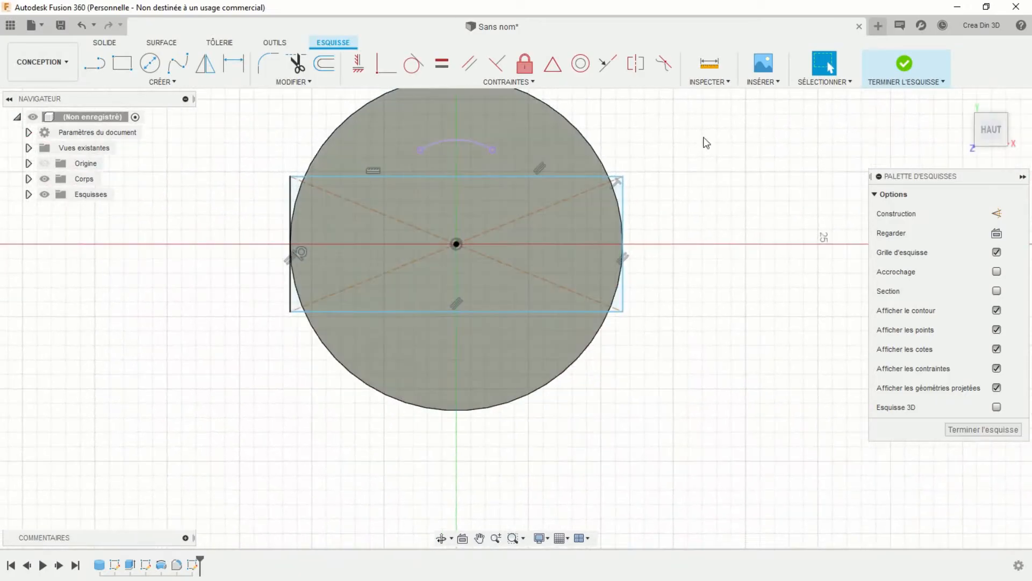
{"action": "left_click", "coordinate": [99, 65]}
{"action": "left_click", "coordinate": [455, 245]}
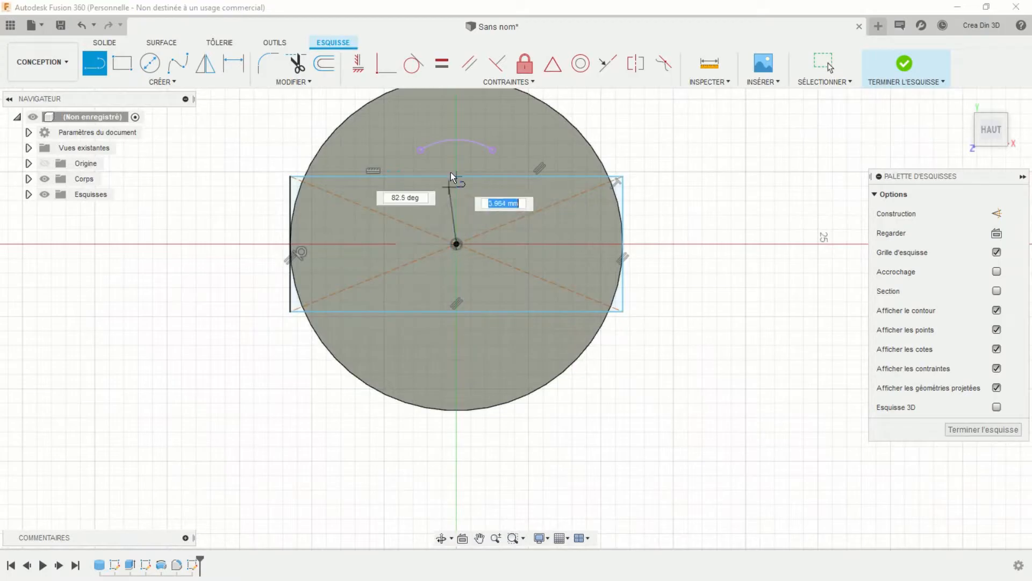
{"action": "double_click", "coordinate": [454, 139]}
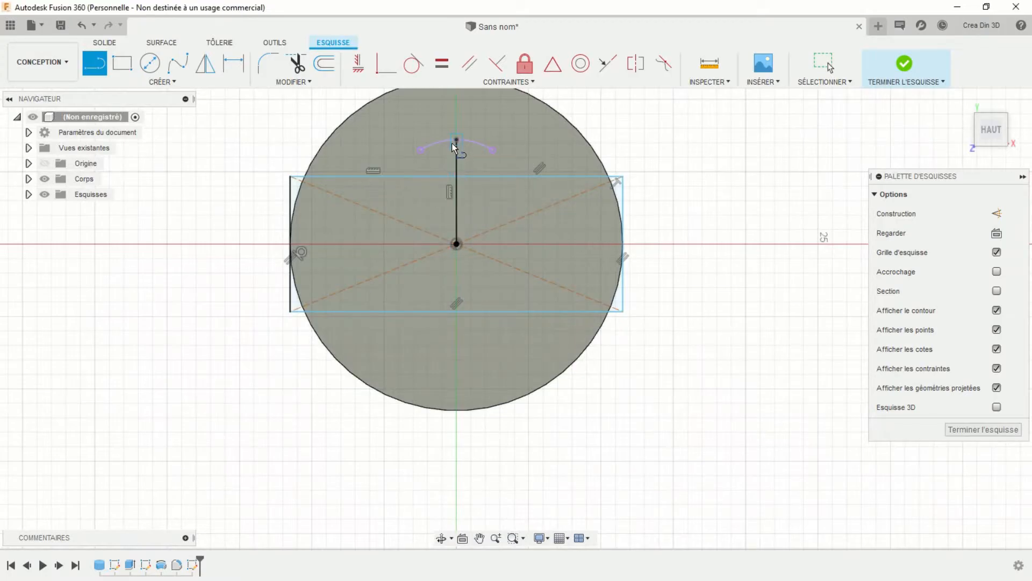
{"action": "key", "text": "Escape"}
{"action": "left_click", "coordinate": [457, 159]}
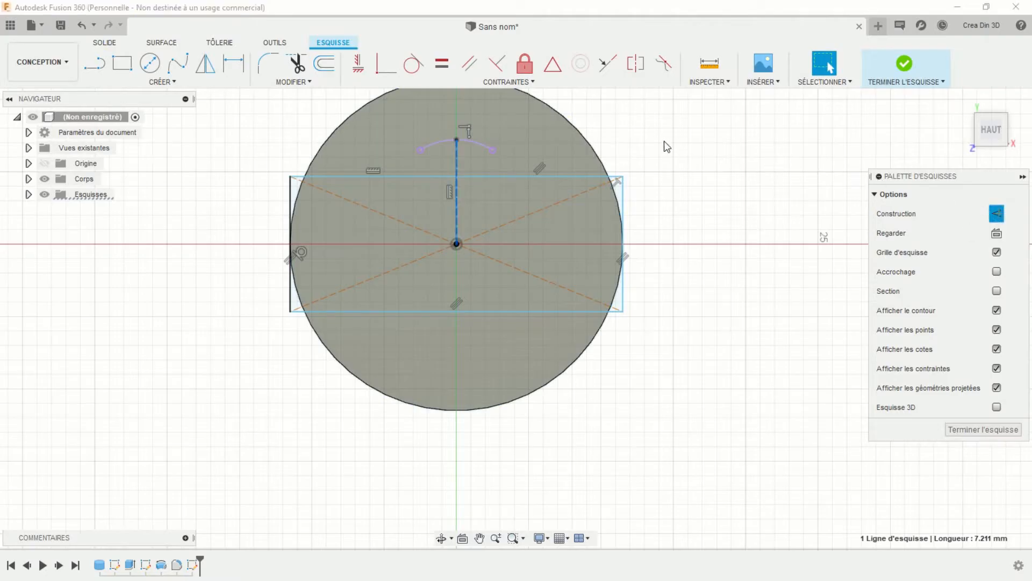
Make the rectangle's long side coincident with the construction line's endpoint on the projected arc and finish the sketch
{"action": "left_click", "coordinate": [383, 69]}
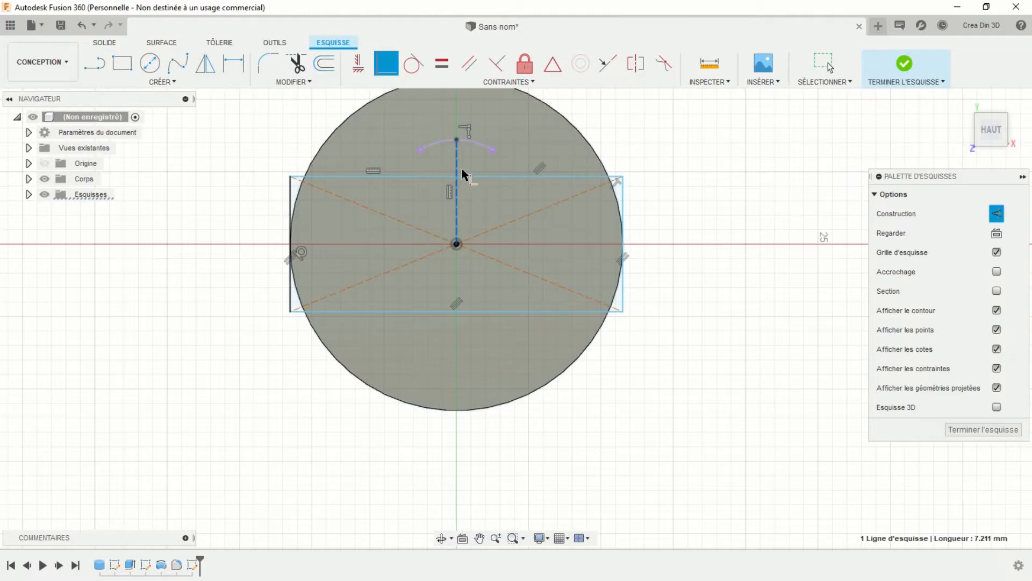
{"action": "key", "text": "Escape"}
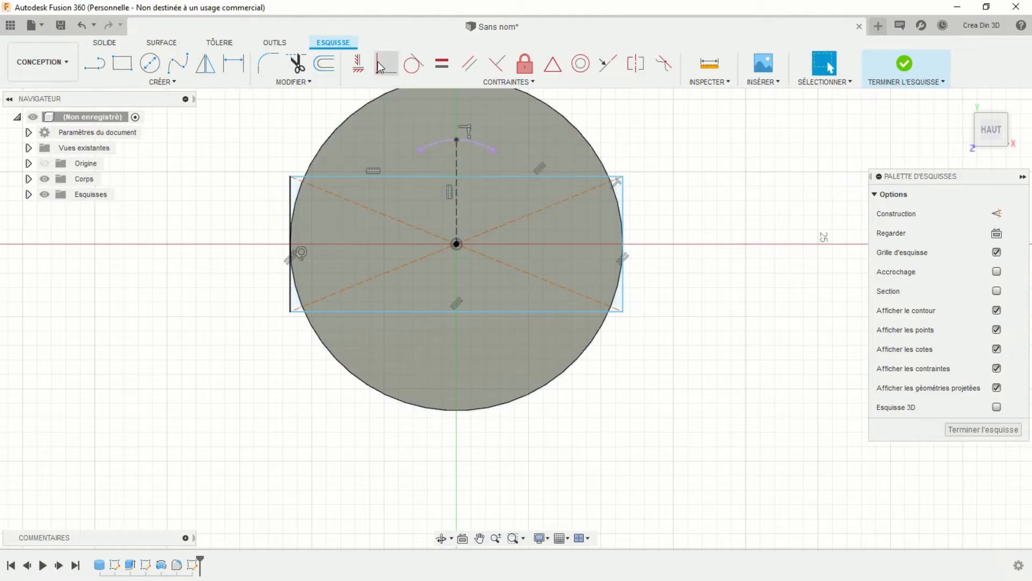
{"action": "left_click", "coordinate": [386, 67]}
{"action": "left_click", "coordinate": [469, 176]}
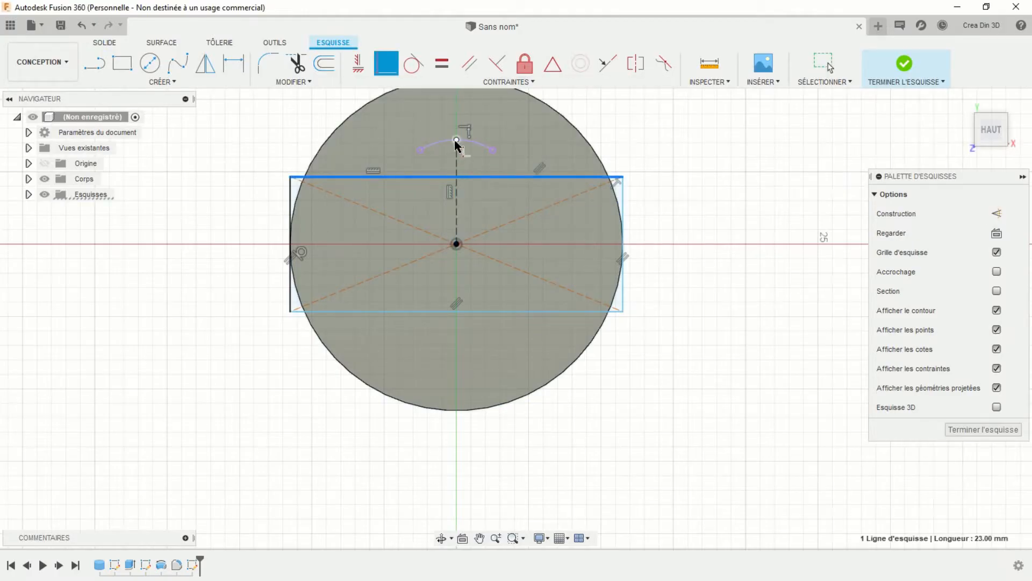
{"action": "left_click", "coordinate": [456, 141]}
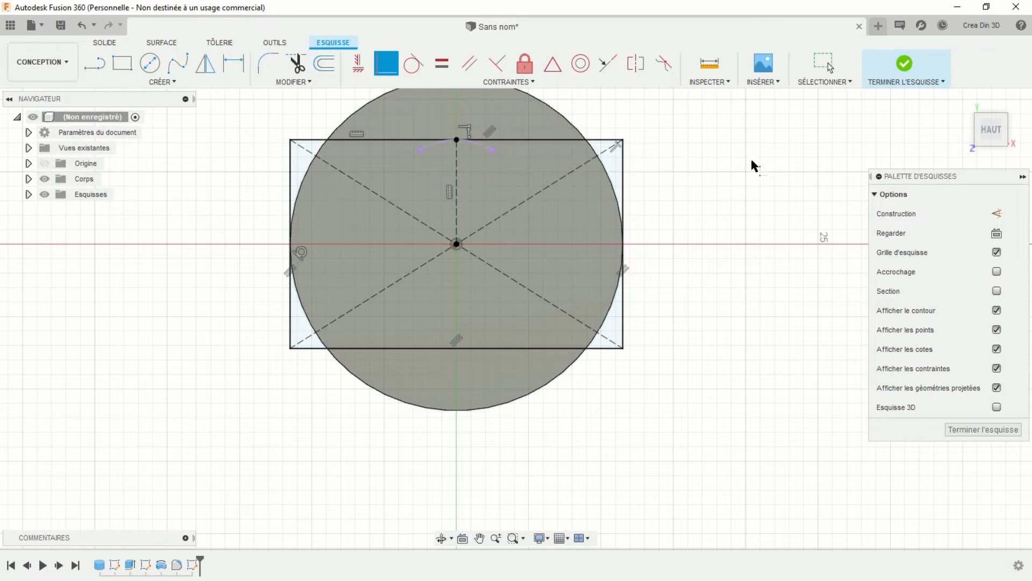
{"action": "left_click", "coordinate": [896, 63]}
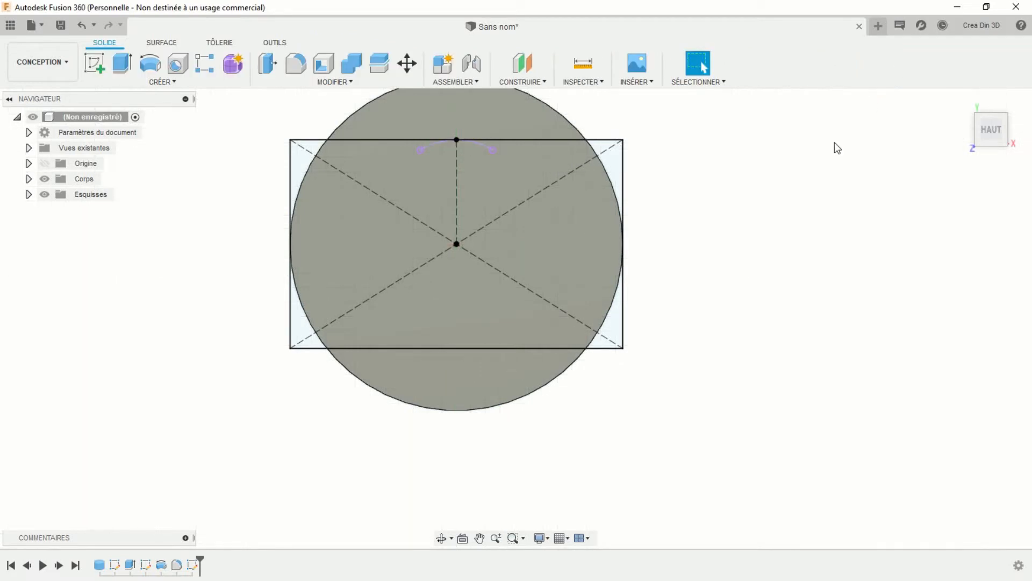
Extrude the region shared by the rectangle and the circular face as a cut with a distance of -17 mm into the cylinder
{"action": "middle_click_drag", "start_coordinate": [837, 148], "coordinate": [698, 195], "text": "shift"}
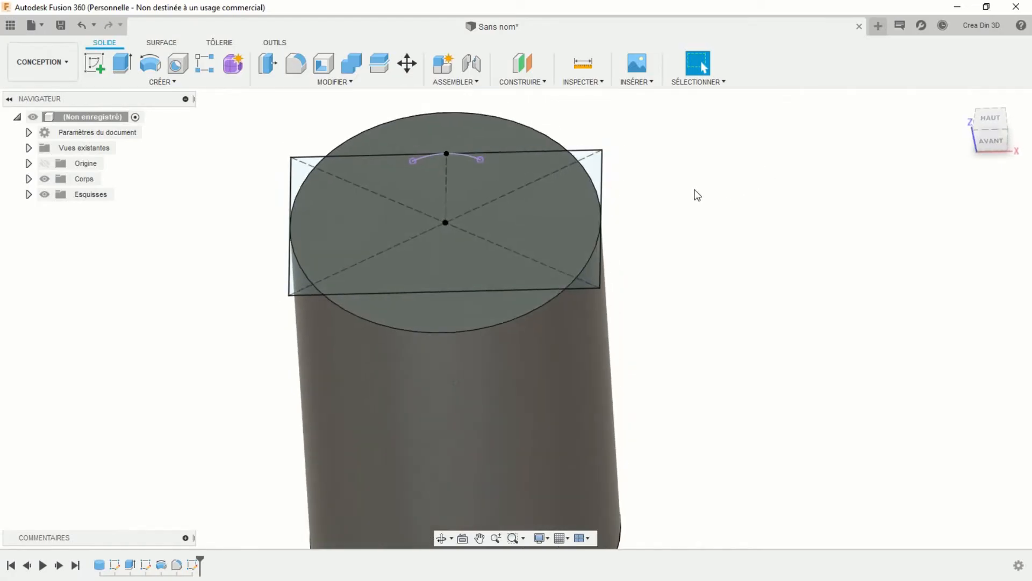
{"action": "left_click", "coordinate": [122, 63]}
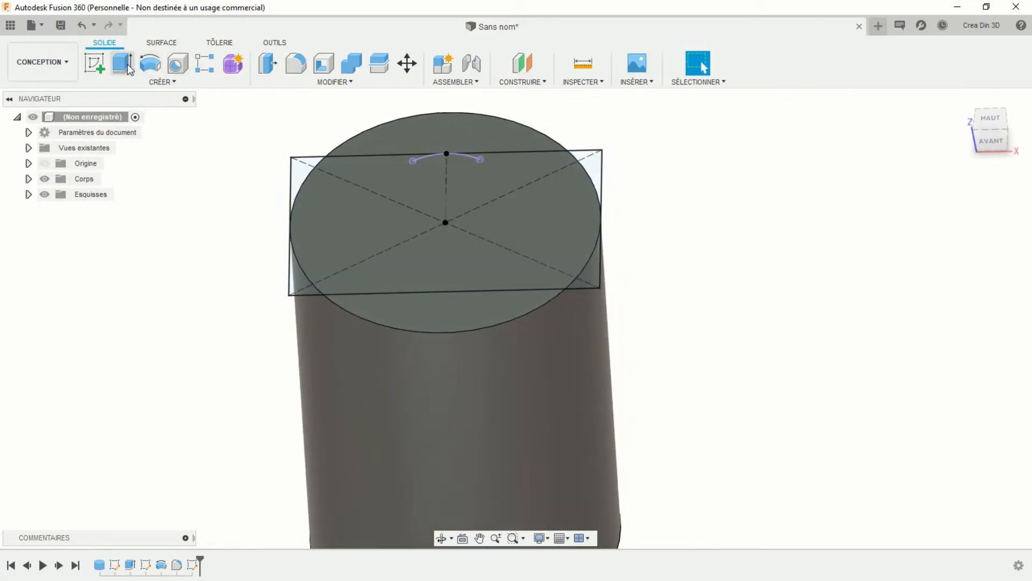
{"action": "left_click", "coordinate": [324, 216]}
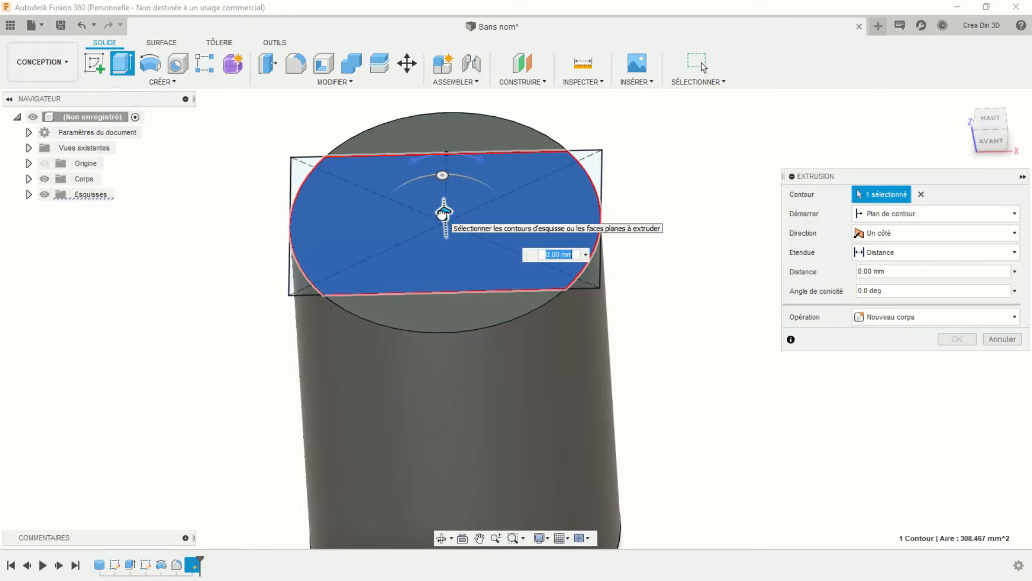
{"action": "left_click_drag", "start_coordinate": [443, 212], "coordinate": [443, 291]}
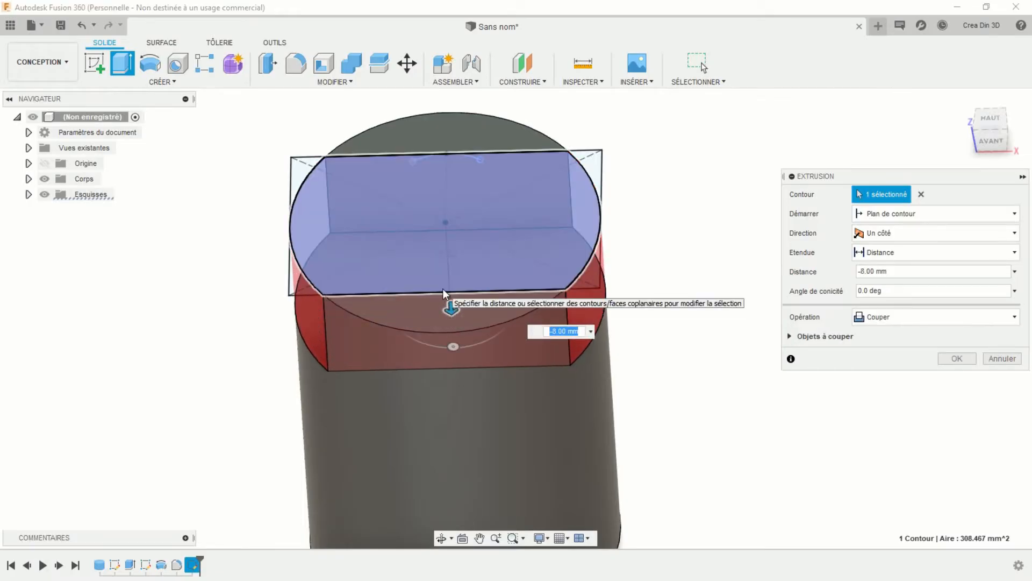
{"action": "type", "text": "-17"}
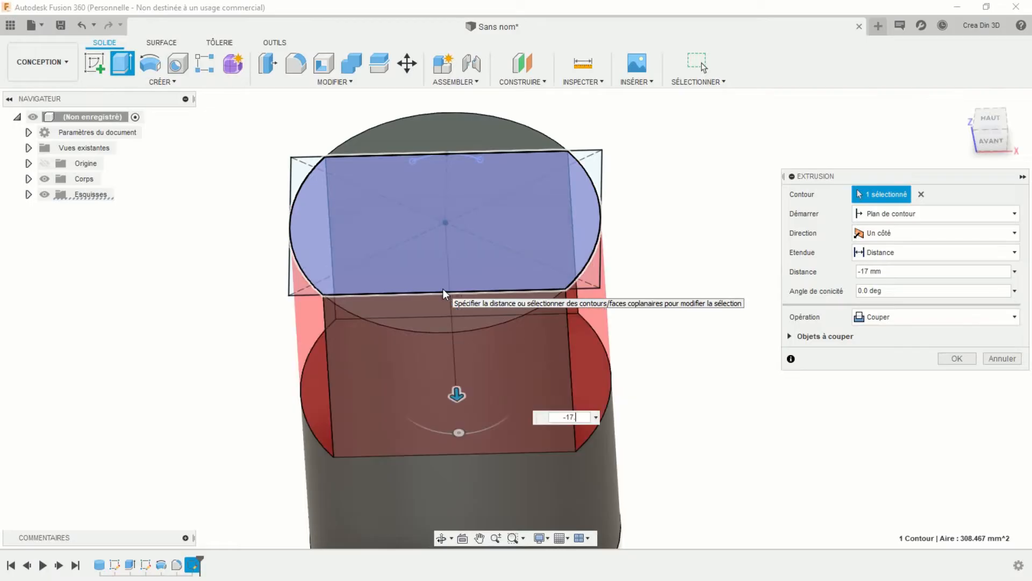
{"action": "key", "text": "Return"}
{"action": "key", "text": "Return"}
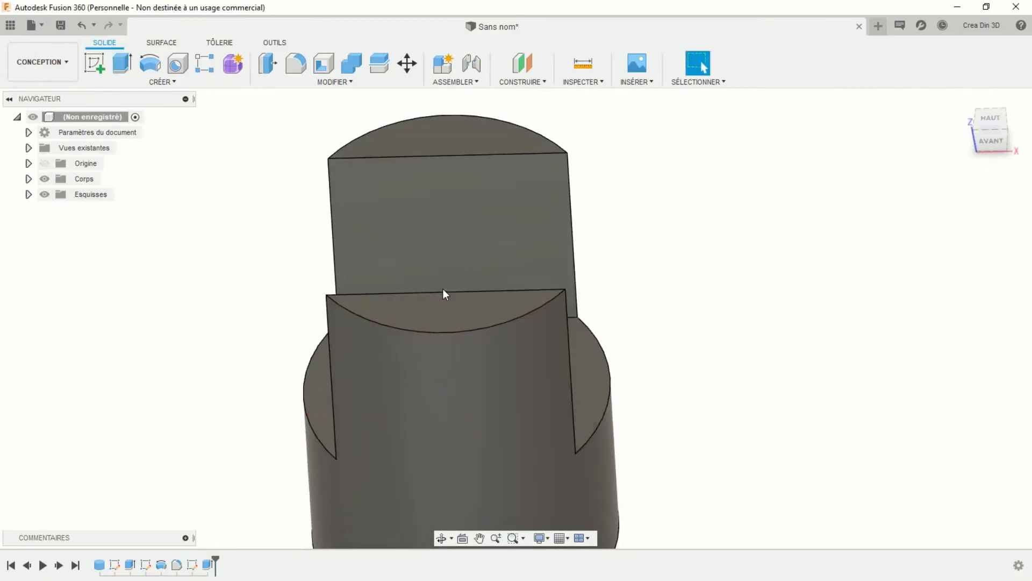
Start a new sketch on the vertical front origin plane through the cylinder's axis, viewed straight on
{"action": "scroll", "coordinate": [444, 289], "scroll_direction": "down", "scroll_amount": 4}
{"action": "middle_click_drag", "start_coordinate": [427, 293], "coordinate": [377, 284], "text": "shift"}
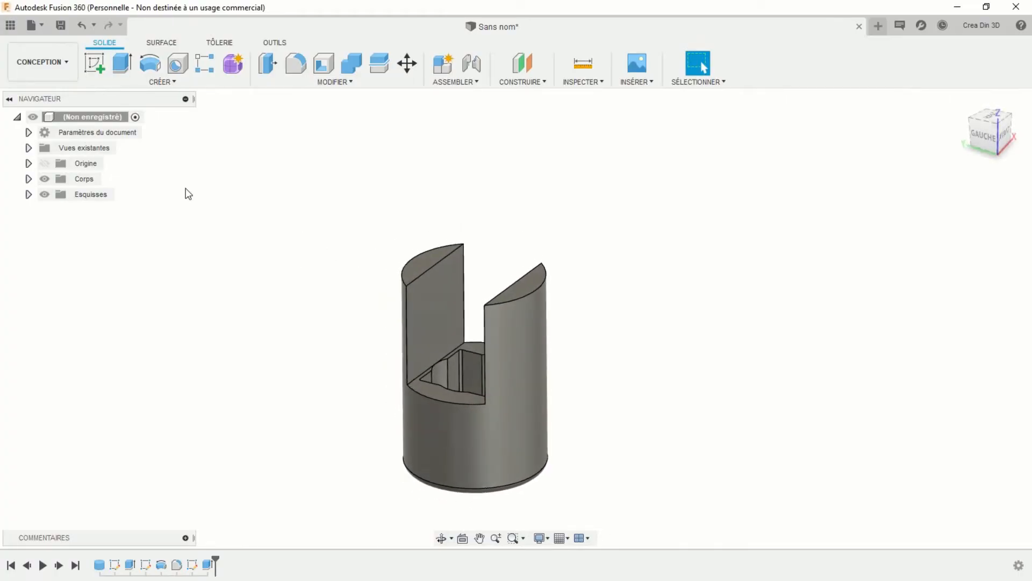
{"action": "left_click", "coordinate": [95, 63]}
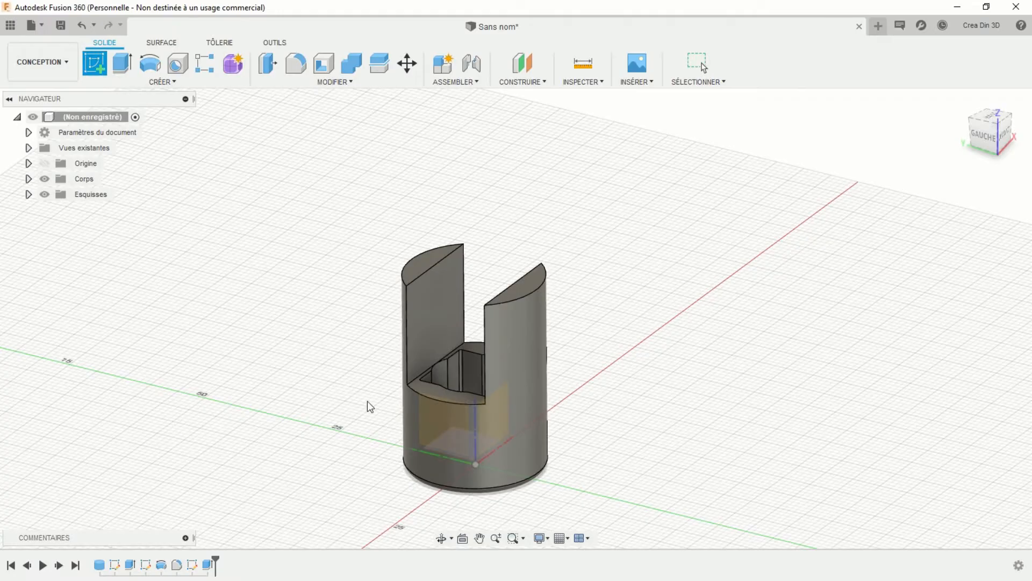
{"action": "mouse_move", "coordinate": [367, 401]}
{"action": "middle_mouse_down", "text": "shift"}
{"action": "mouse_move", "coordinate": [476, 434]}
{"action": "mouse_move", "coordinate": [495, 415]}
{"action": "middle_mouse_up", "text": "shift"}
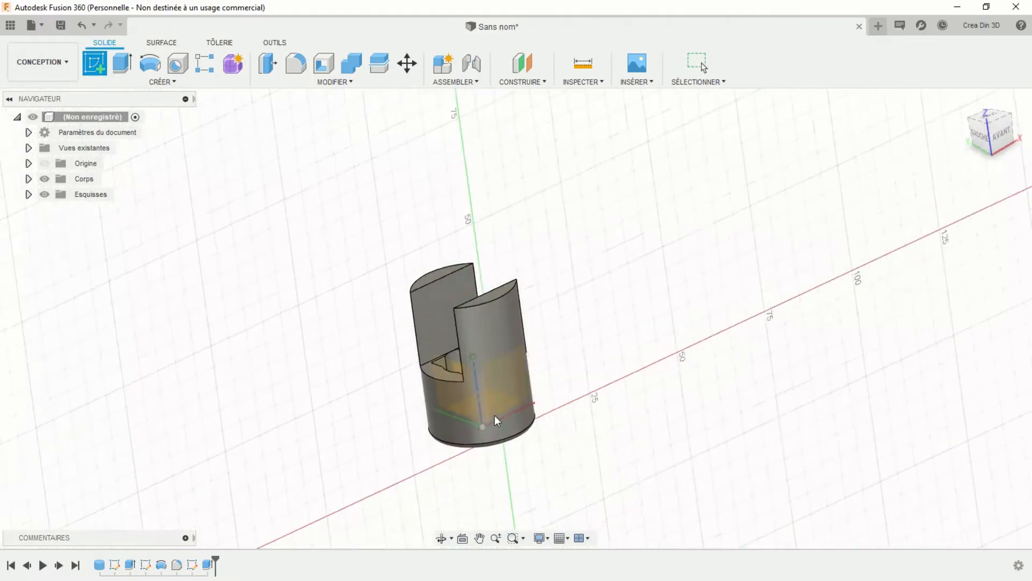
{"action": "scroll", "coordinate": [518, 386], "scroll_direction": "up", "scroll_amount": 3}
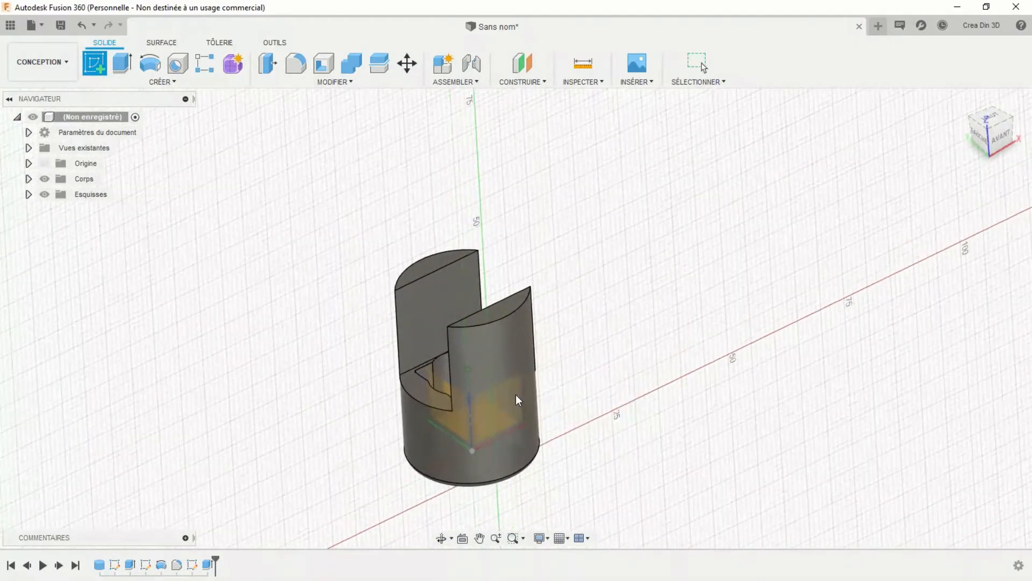
{"action": "left_click", "coordinate": [496, 414]}
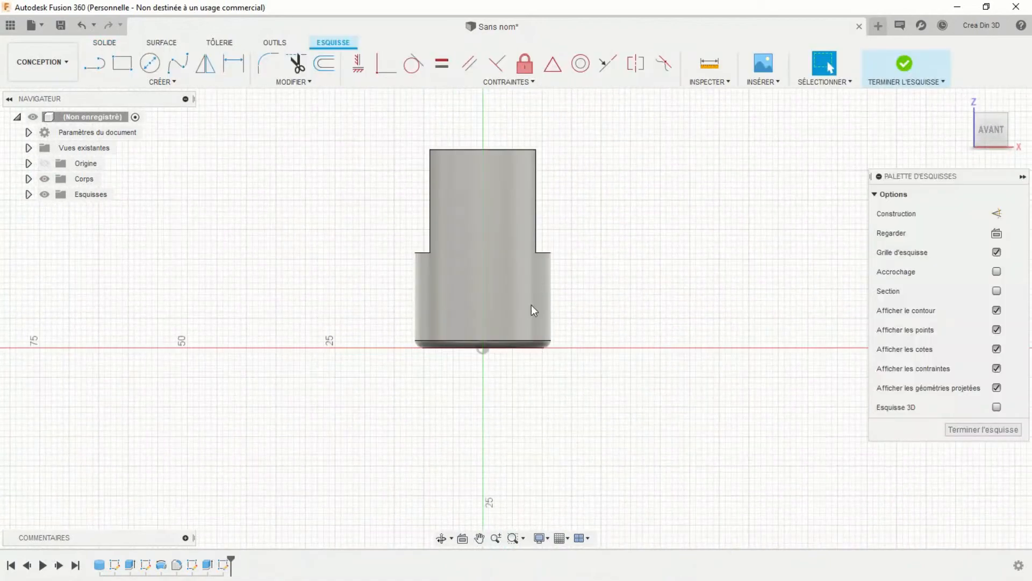
{"action": "middle_click_drag", "start_coordinate": [573, 235], "coordinate": [553, 309]}
{"action": "scroll", "coordinate": [554, 308], "scroll_direction": "up", "scroll_amount": 4}
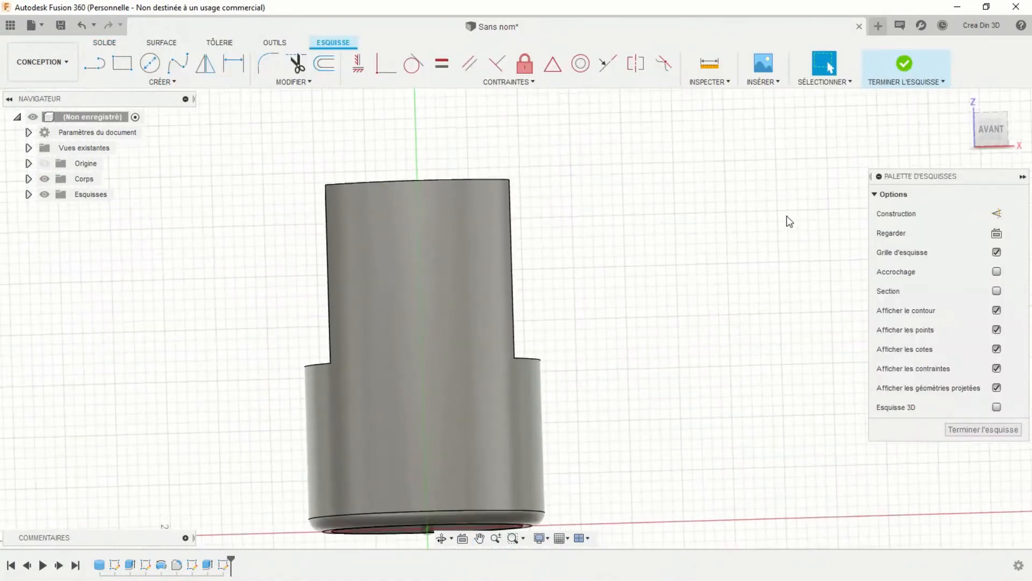
{"action": "left_click", "coordinate": [990, 127]}
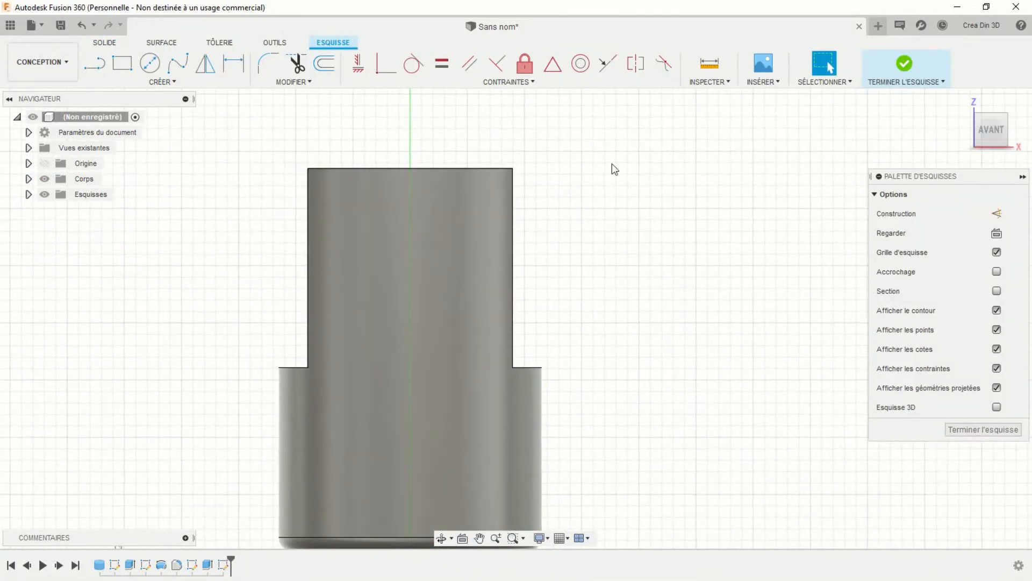
Draw a closed outline with a round-topped, tapered arch inside the fork arm and a surrounding rectangular border about 26 mm wide and 20 mm high
{"action": "left_click", "coordinate": [96, 65]}
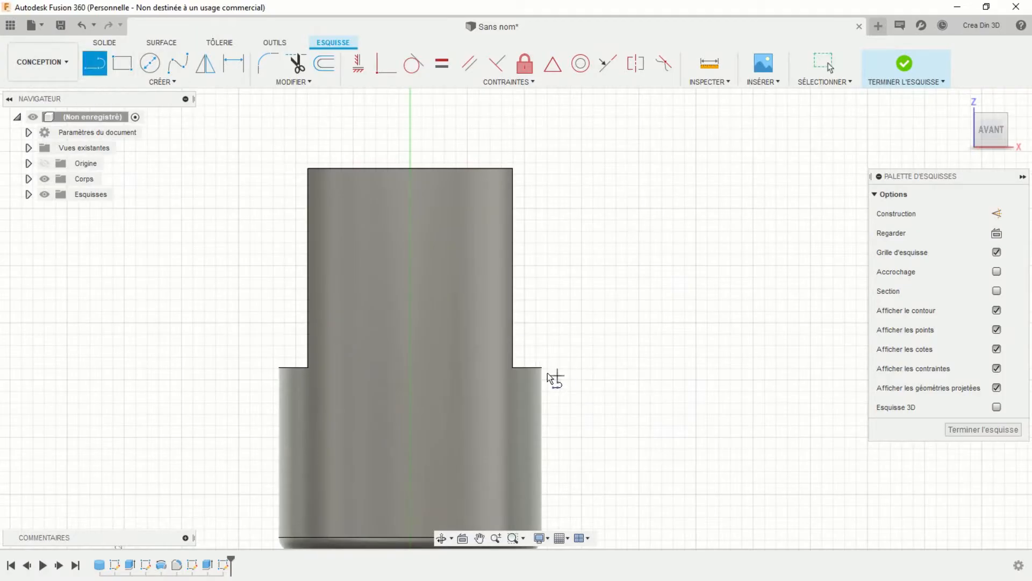
{"action": "left_click_drag", "start_coordinate": [558, 374], "coordinate": [378, 209]}
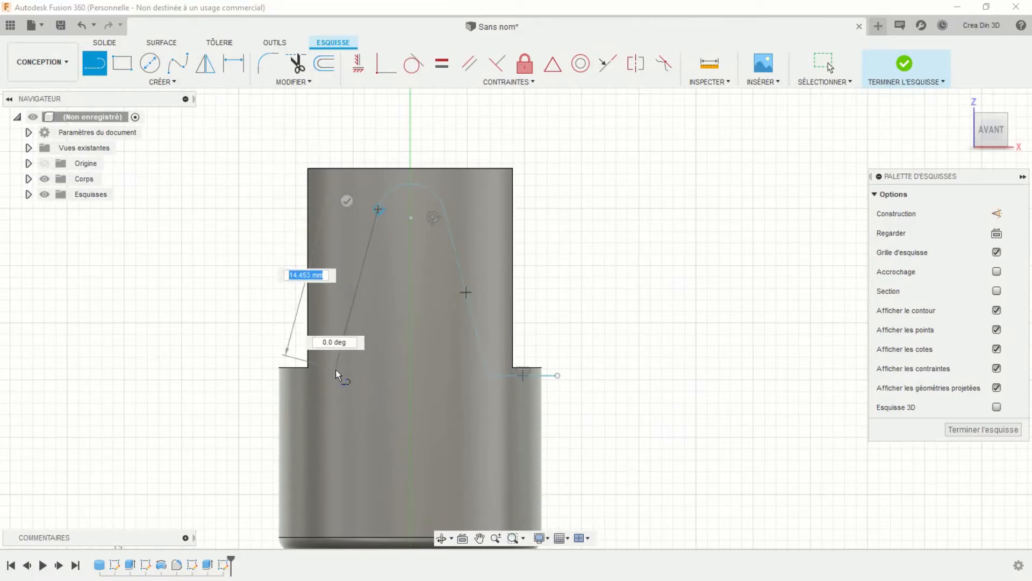
{"action": "left_click", "coordinate": [335, 371]}
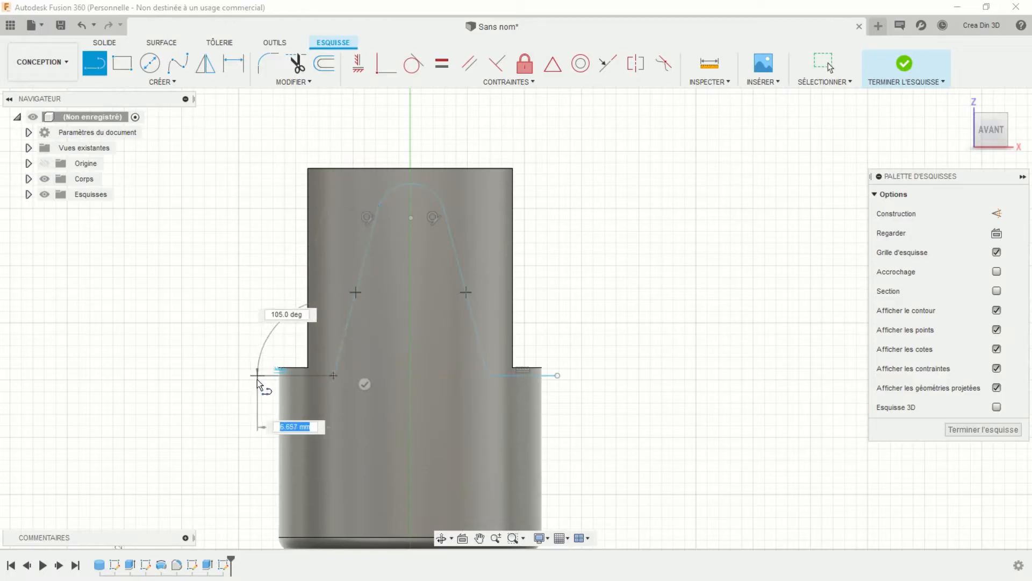
{"action": "left_click", "coordinate": [257, 376]}
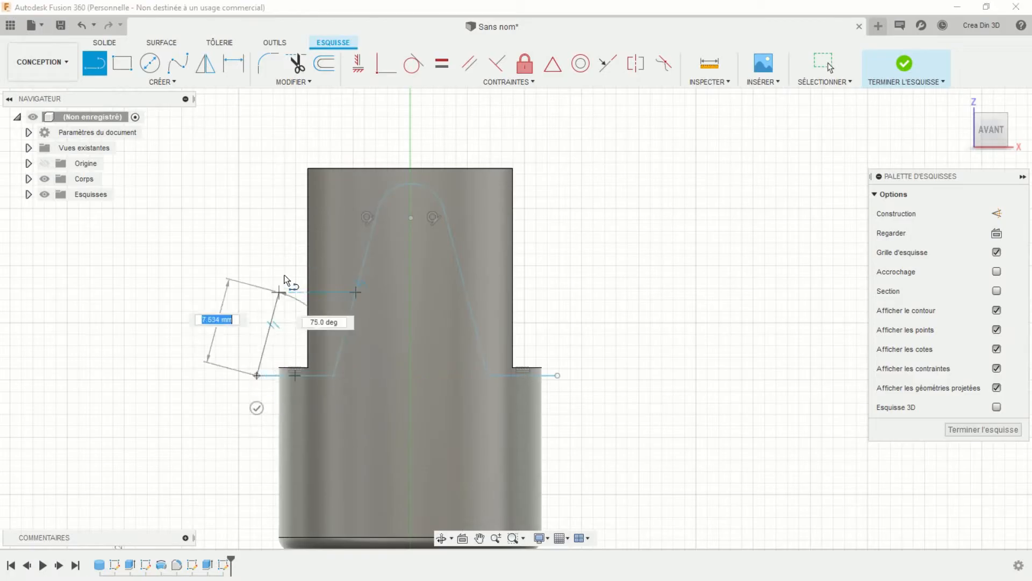
{"action": "left_click", "coordinate": [257, 149]}
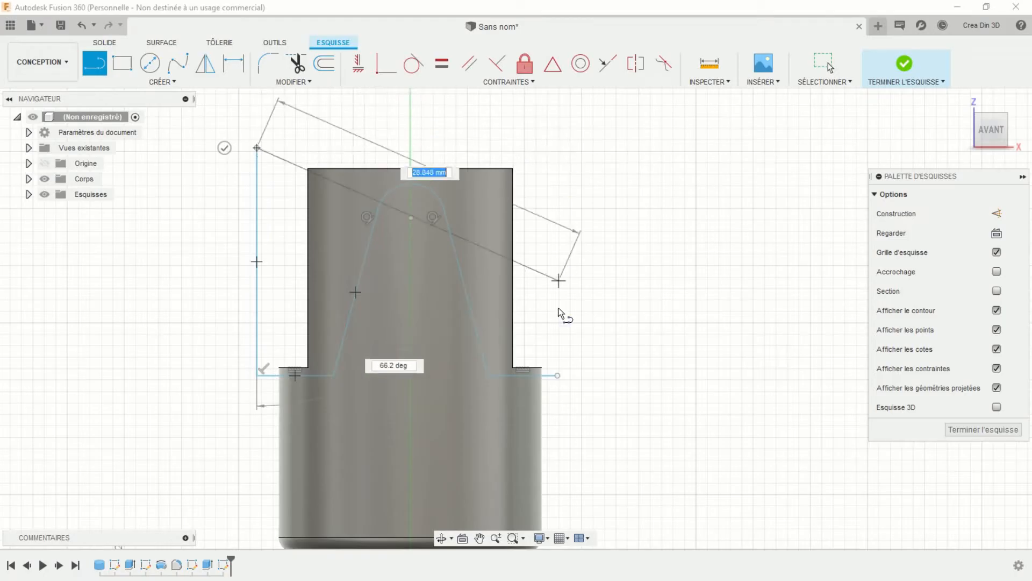
{"action": "left_click", "coordinate": [555, 153]}
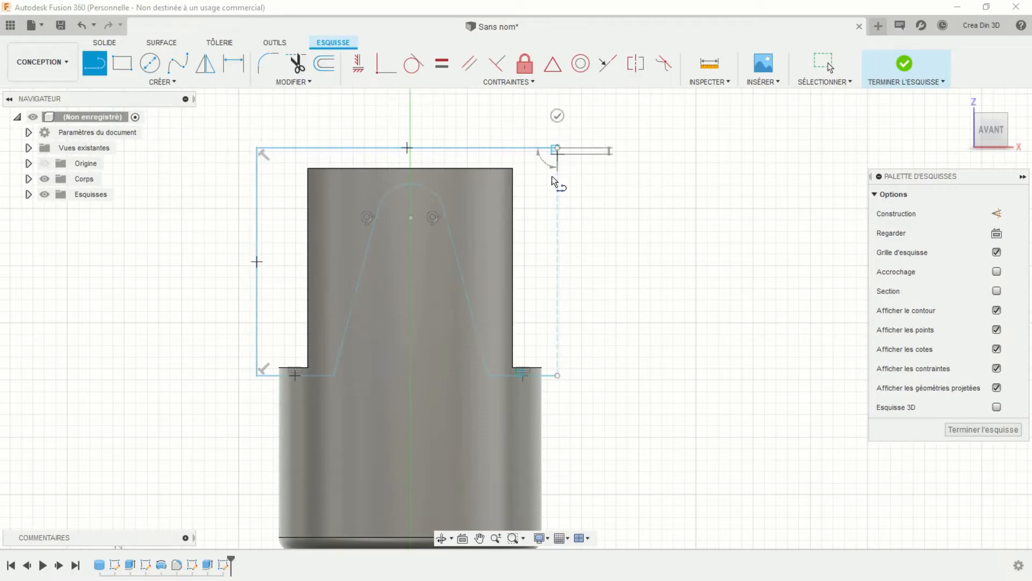
{"action": "left_click", "coordinate": [557, 375]}
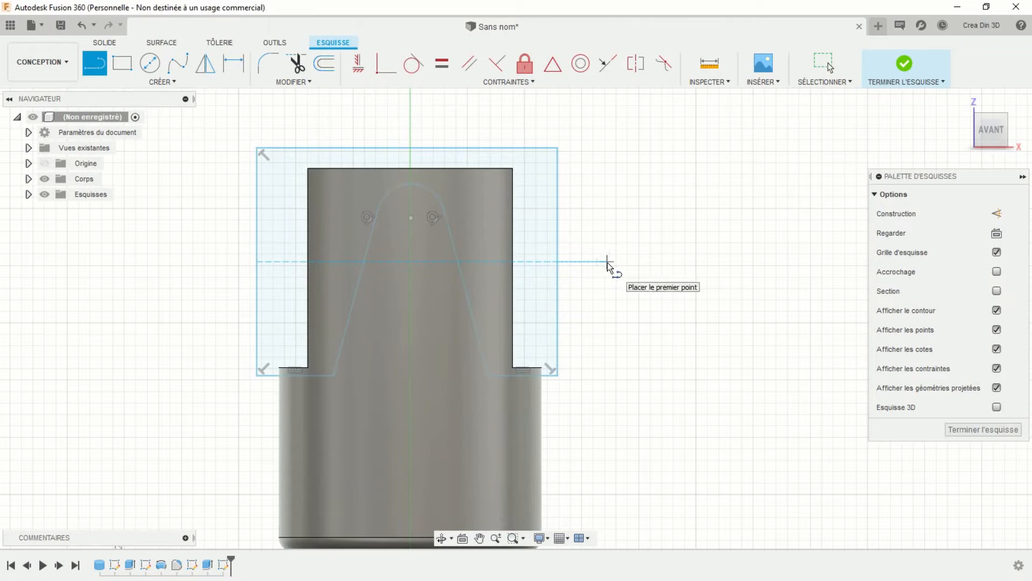
{"action": "key", "text": "Escape"}
Draw a construction line from the arch's arc center to the origin and constrain it vertical
{"action": "middle_click_drag", "start_coordinate": [604, 292], "coordinate": [668, 244]}
{"action": "left_click", "coordinate": [996, 213]}
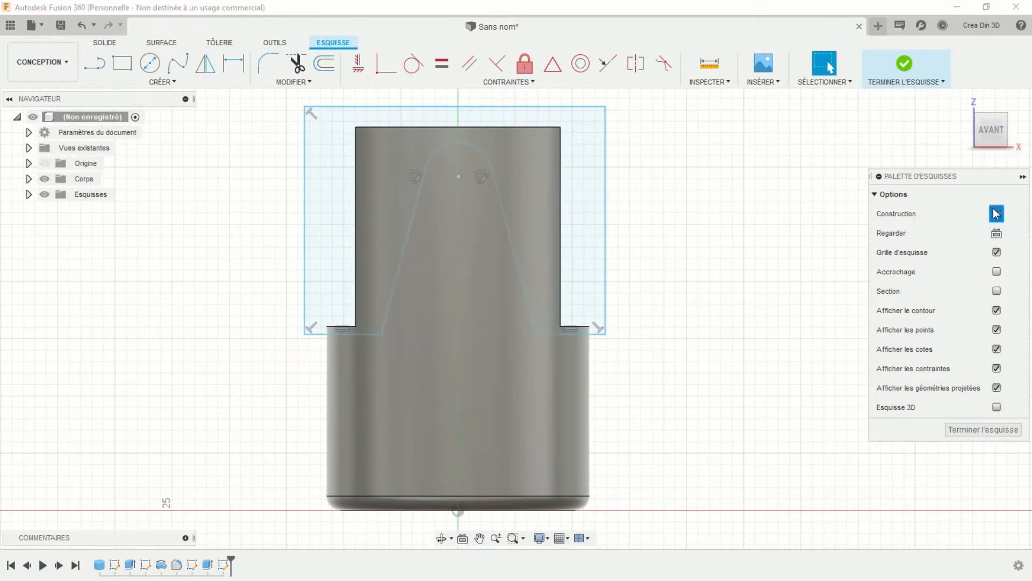
{"action": "left_click", "coordinate": [98, 66]}
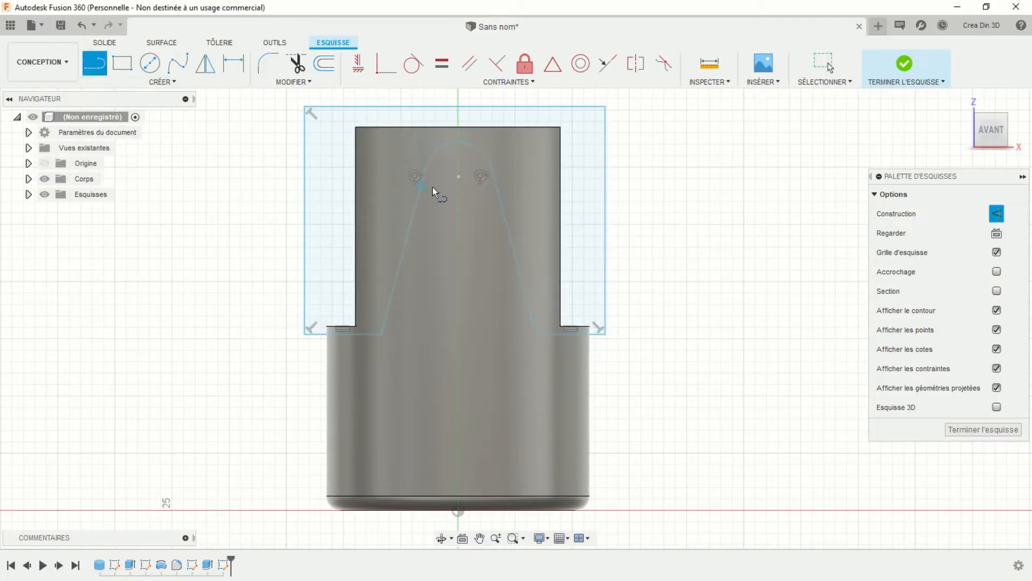
{"action": "left_click", "coordinate": [458, 178]}
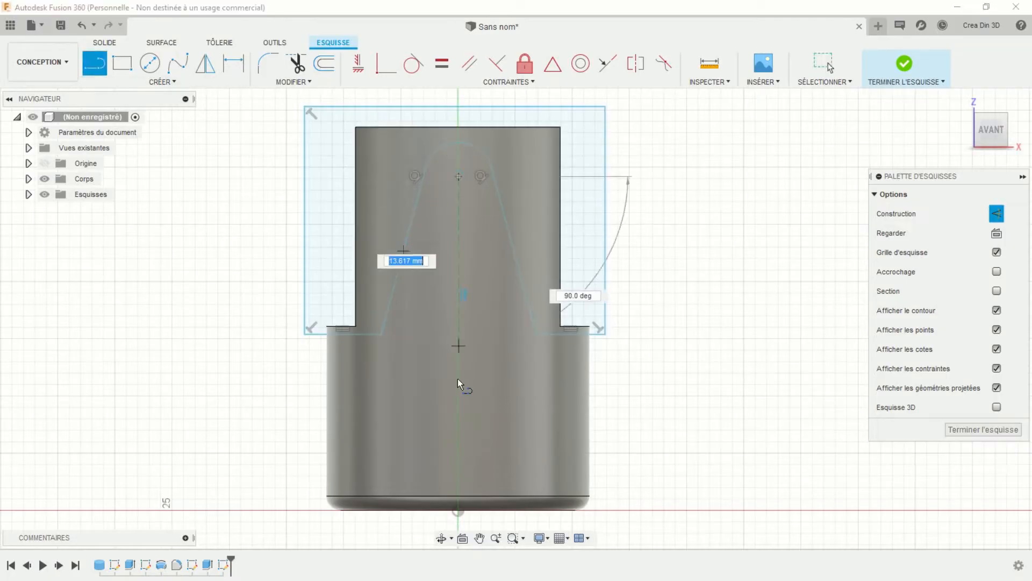
{"action": "left_click", "coordinate": [458, 509]}
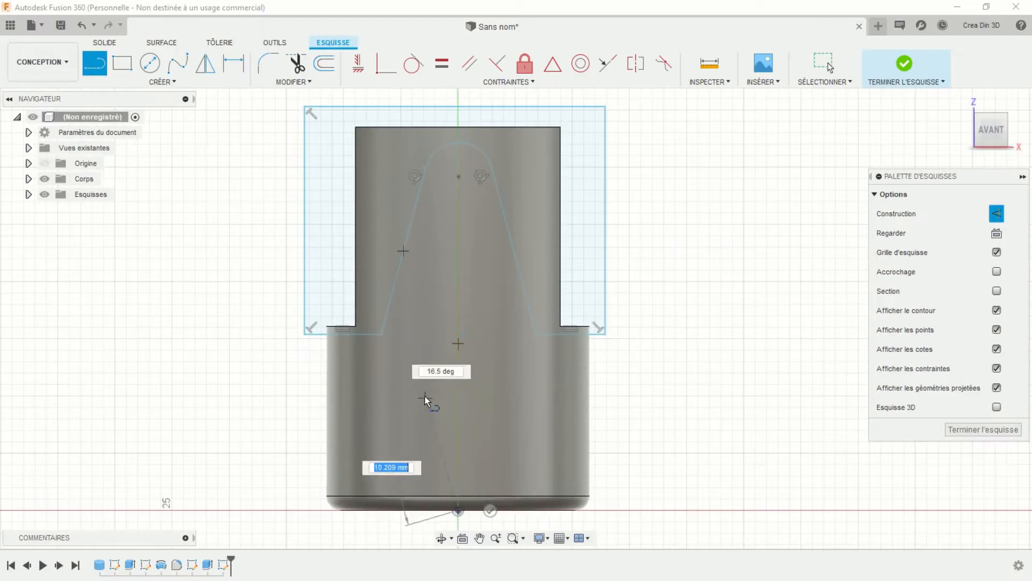
{"action": "key", "text": "Escape"}
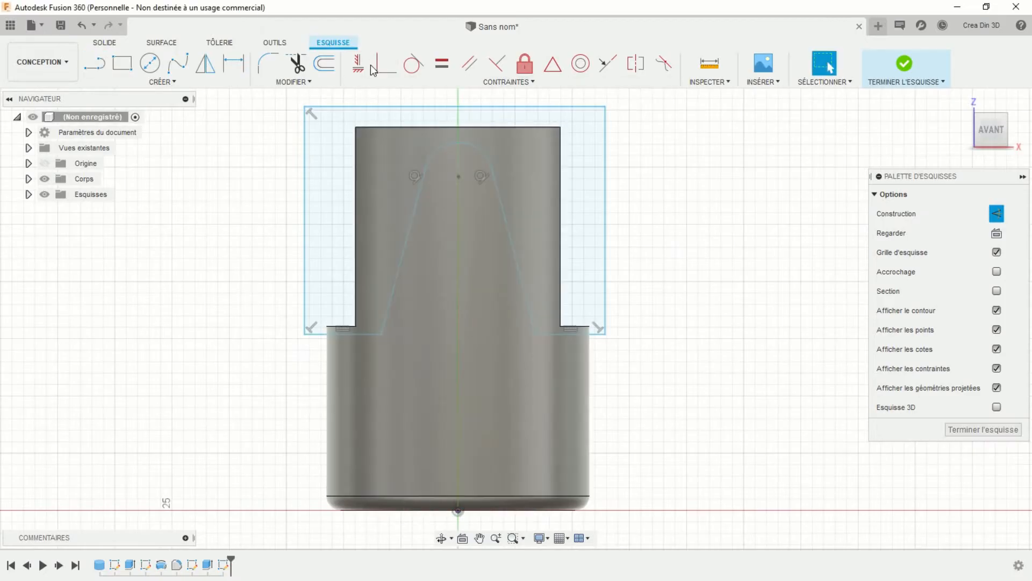
{"action": "left_click", "coordinate": [358, 63]}
{"action": "left_click", "coordinate": [459, 248]}
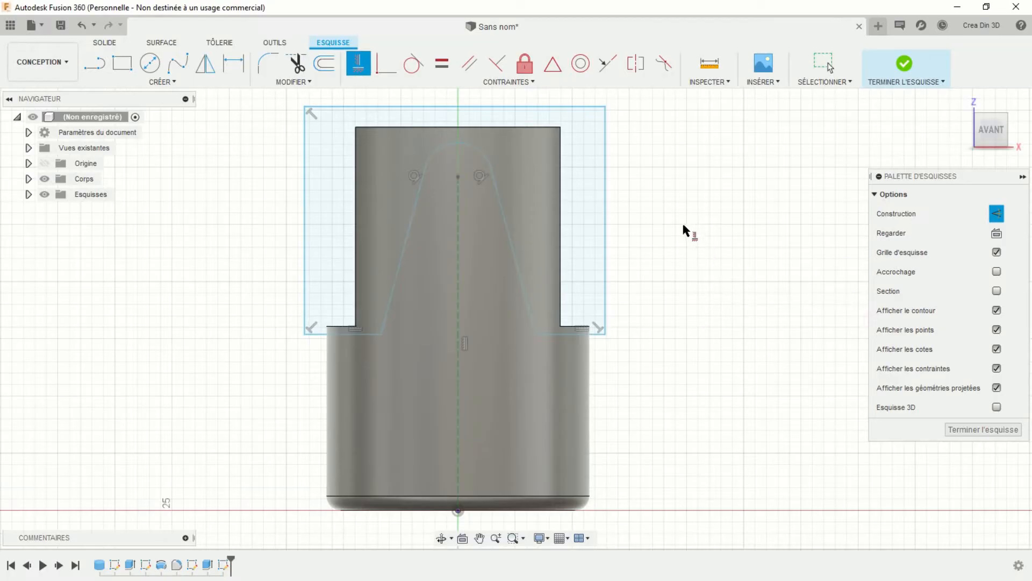
{"action": "key", "text": "Escape"}
Make the outline's outer vertical sides, and likewise the arch's two slanted sides, symmetric about the vertical construction line
{"action": "left_click", "coordinate": [606, 219]}
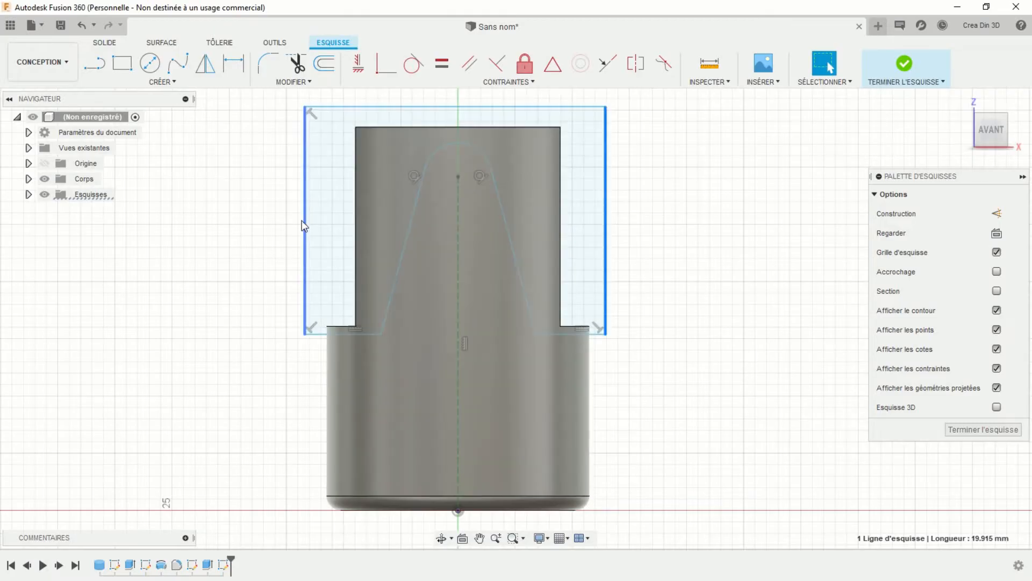
{"action": "left_click", "coordinate": [308, 227], "text": "ctrl"}
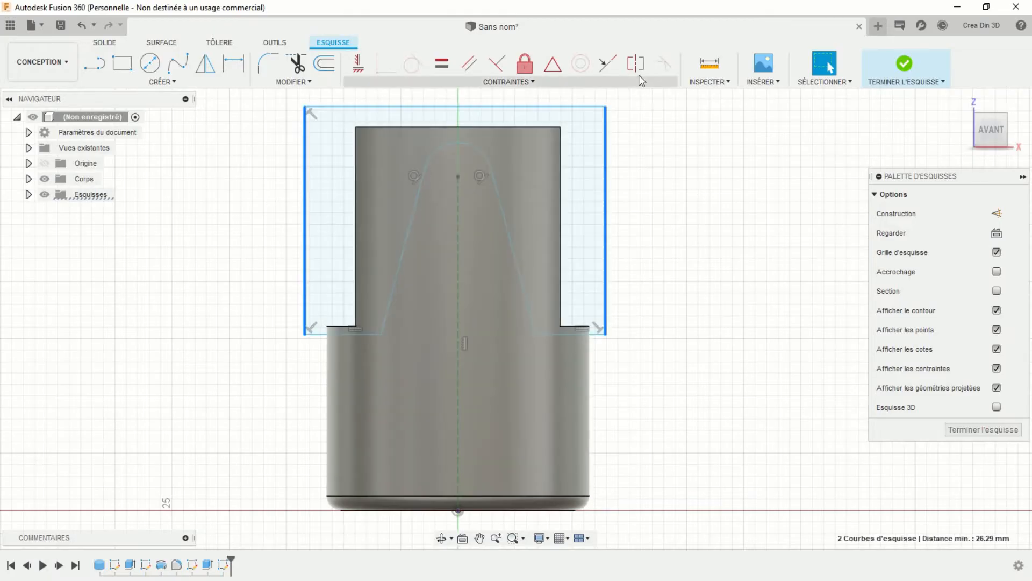
{"action": "left_click", "coordinate": [635, 67]}
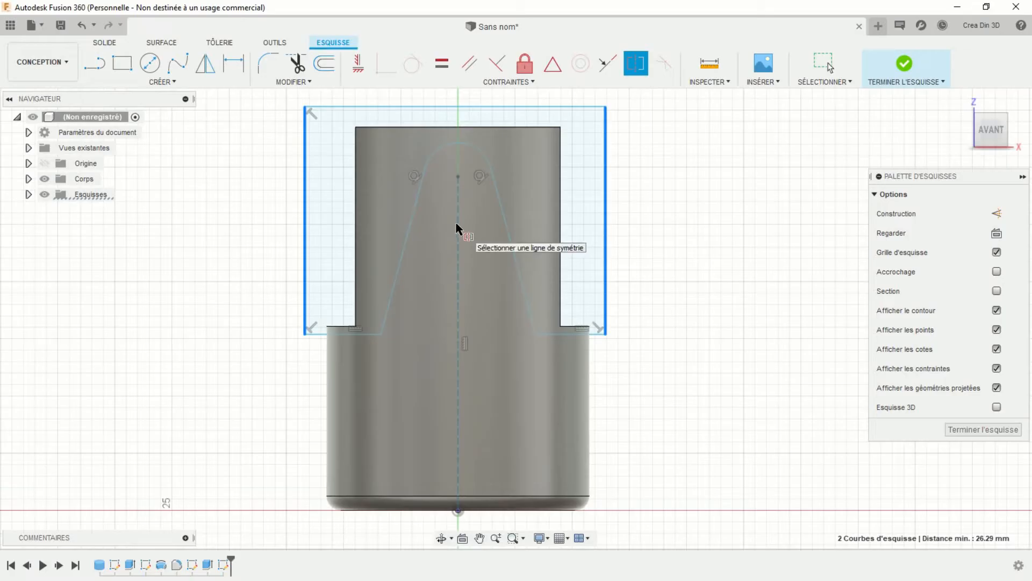
{"action": "left_click", "coordinate": [457, 398]}
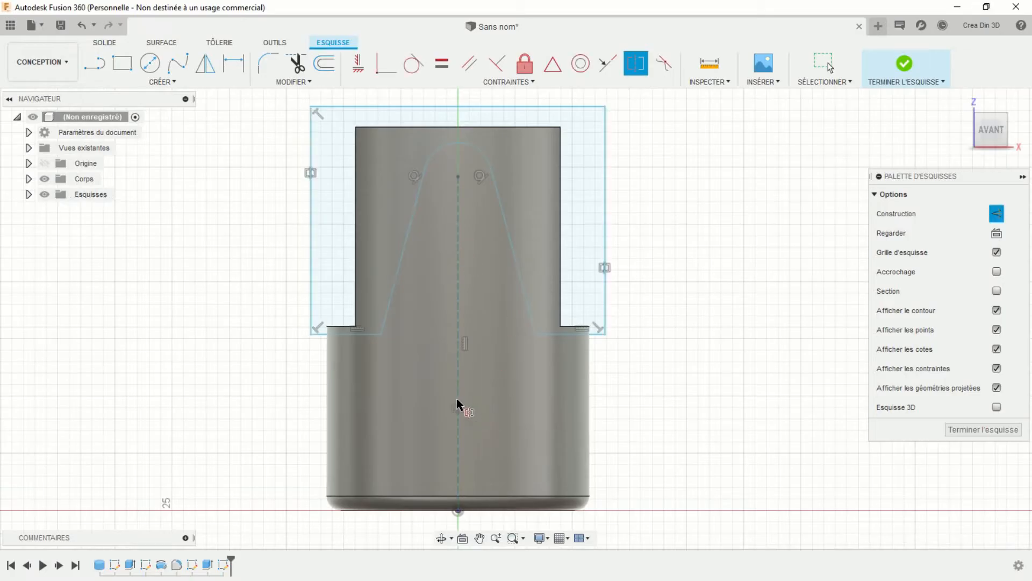
{"action": "left_click", "coordinate": [516, 258]}
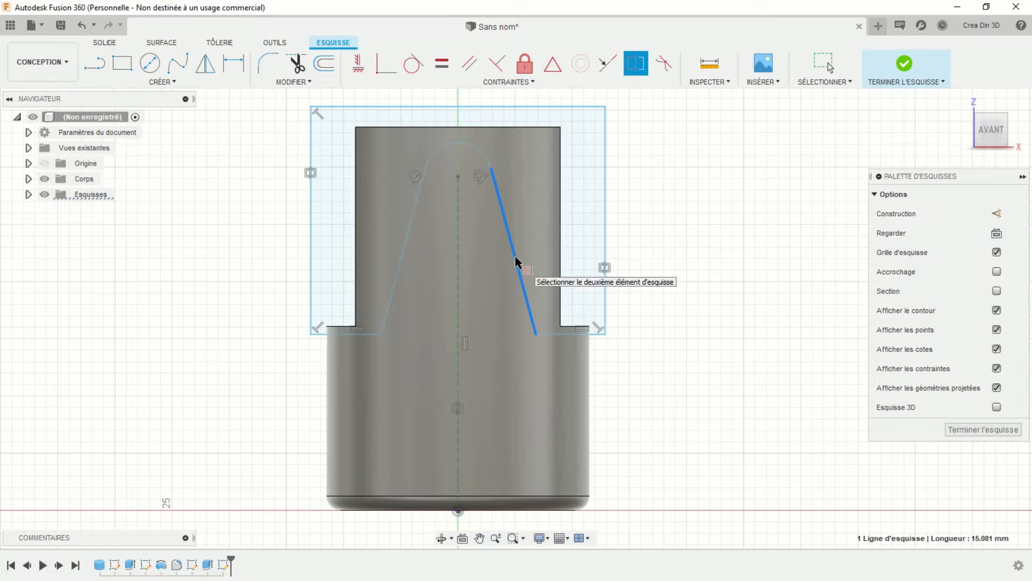
{"action": "left_click", "coordinate": [400, 264]}
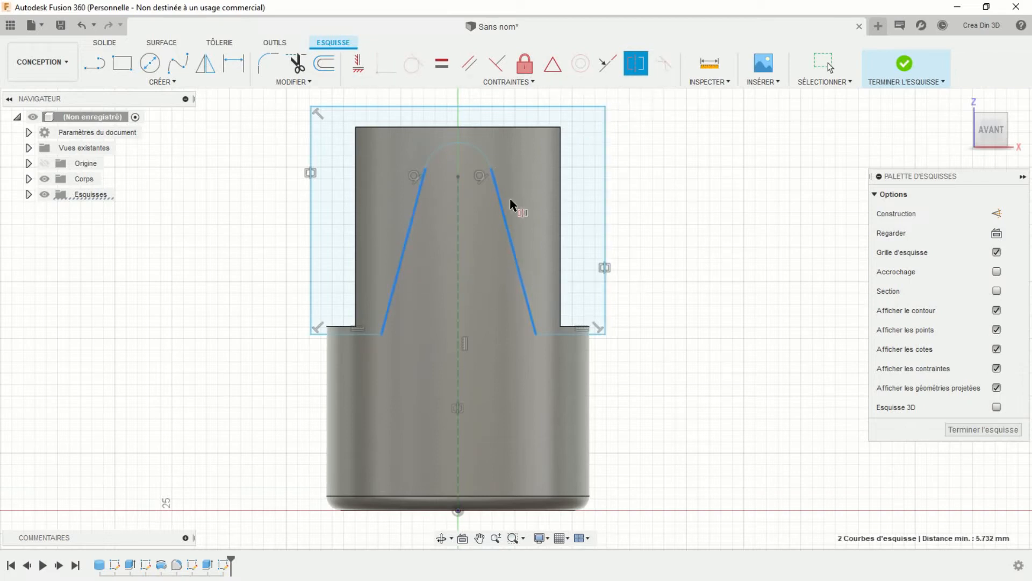
{"action": "key", "text": "x"}
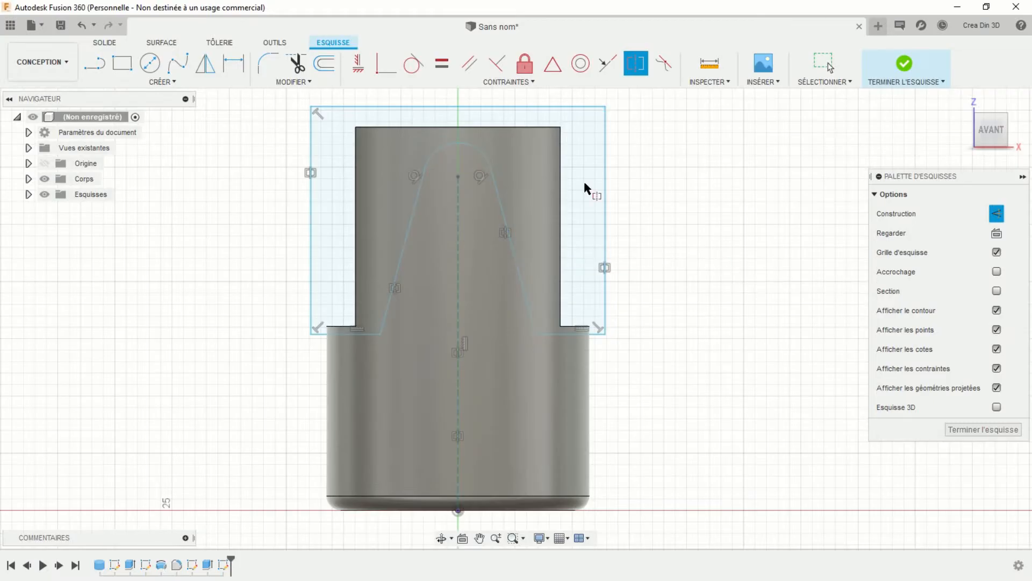
Make the outline's upper horizontal line coincident with the fork arm's upper corner
{"action": "left_click", "coordinate": [381, 68]}
{"action": "left_click", "coordinate": [429, 107]}
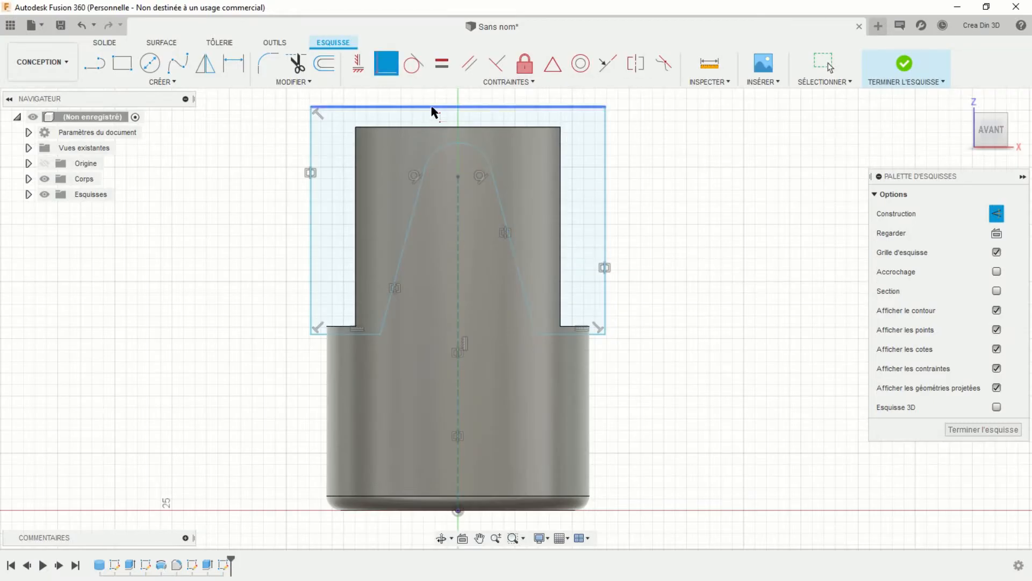
{"action": "left_click", "coordinate": [559, 129]}
Make the outline's lower horizontal segments coincident with the corners where the fork arm meets the shoulders
{"action": "scroll", "coordinate": [576, 333], "scroll_direction": "up", "scroll_amount": 3}
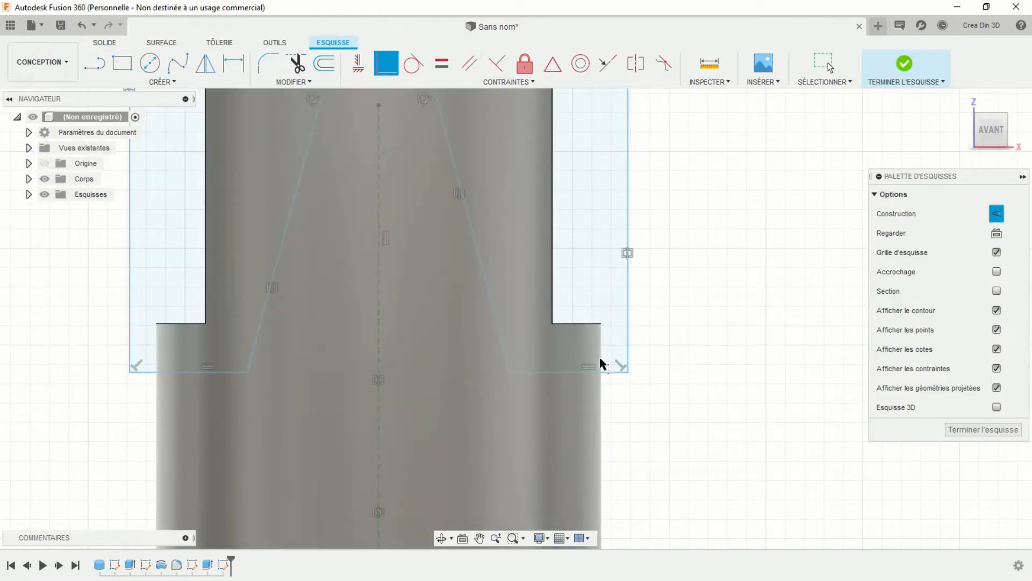
{"action": "left_click", "coordinate": [603, 373]}
{"action": "left_click", "coordinate": [555, 323]}
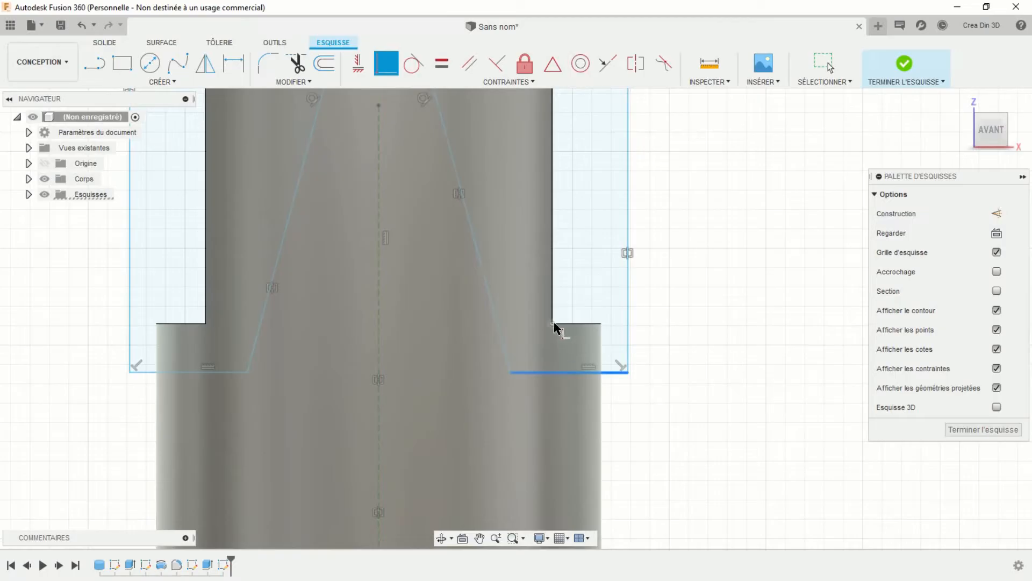
{"action": "left_click", "coordinate": [199, 372]}
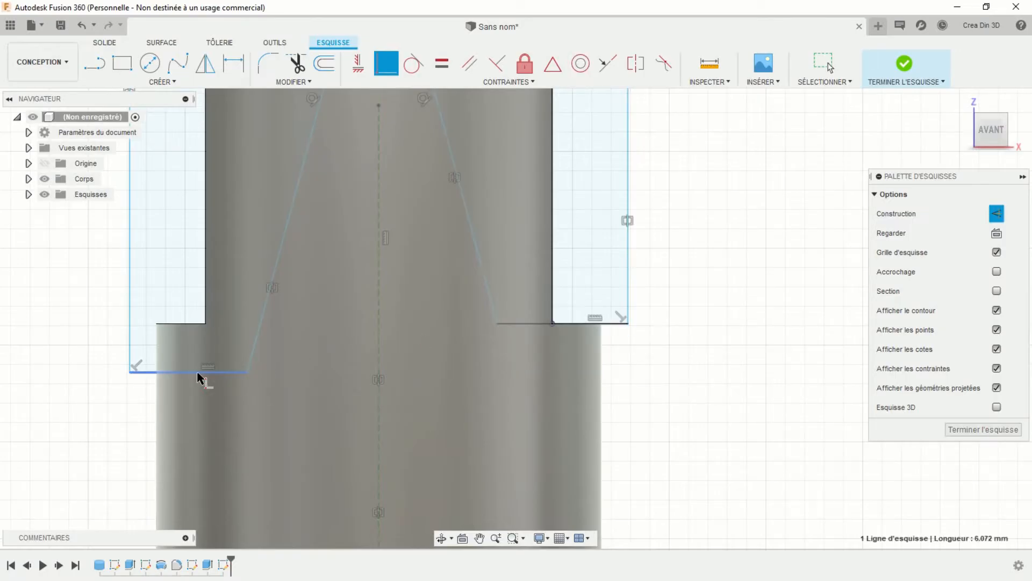
Make the profile's lower-left horizontal line coincident with the slot corner and set the top line's length to 23 mm
{"action": "left_click", "coordinate": [205, 324]}
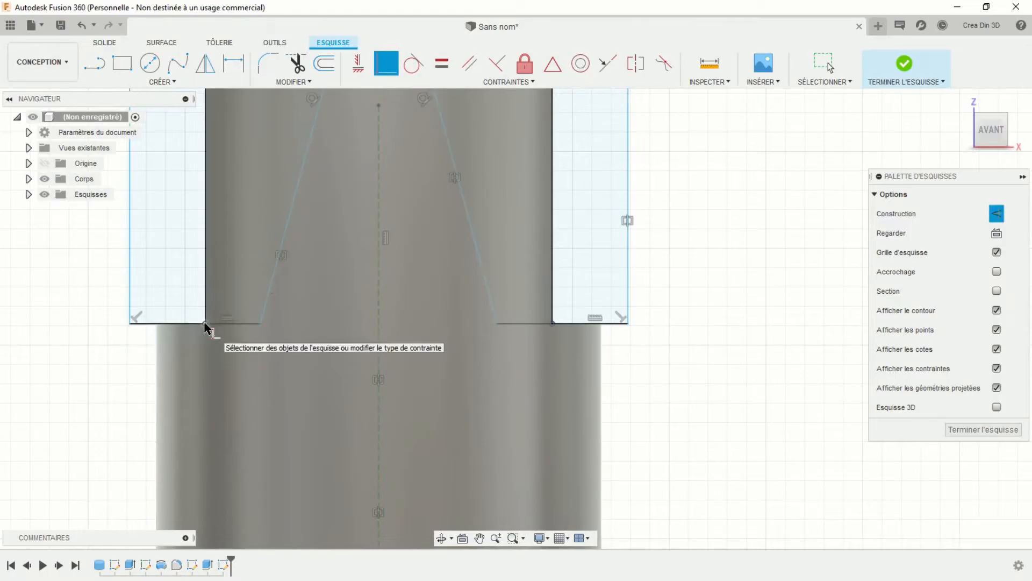
{"action": "scroll", "coordinate": [351, 316], "scroll_direction": "down", "scroll_amount": 4}
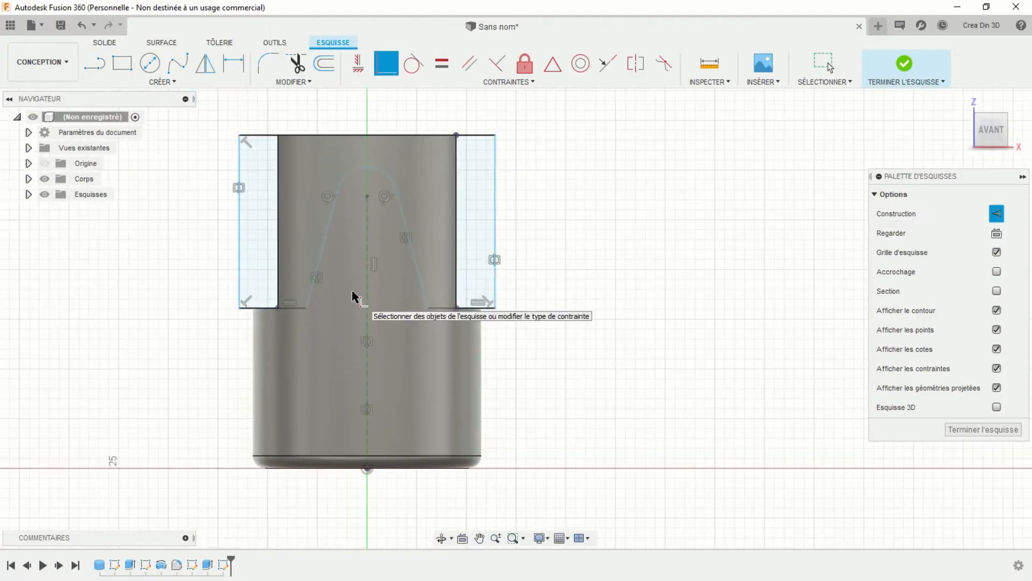
{"action": "key", "text": "d"}
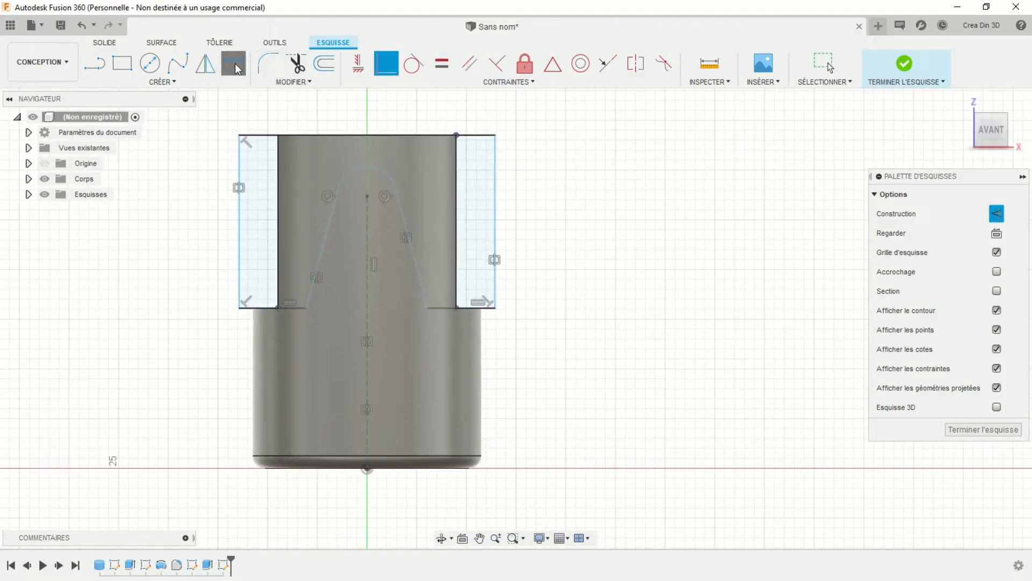
{"action": "left_click", "coordinate": [265, 135]}
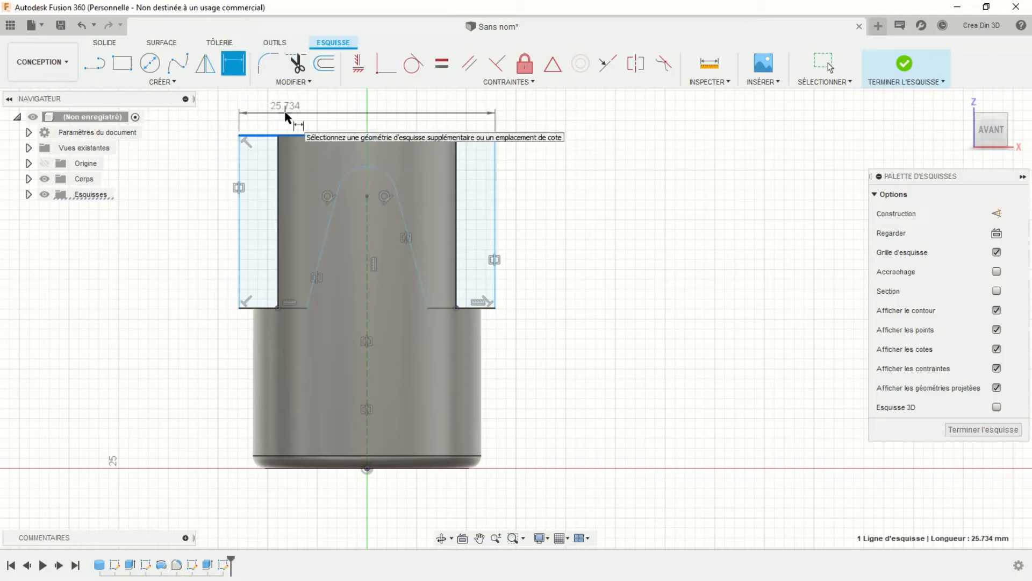
{"action": "left_click", "coordinate": [285, 114]}
{"action": "type", "text": "23"}
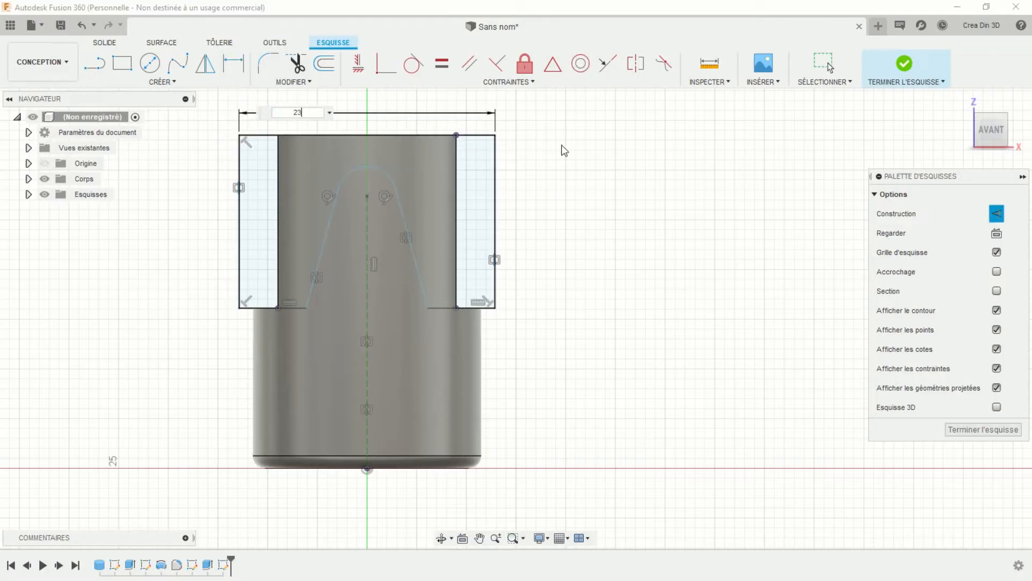
{"action": "key", "text": "Return"}
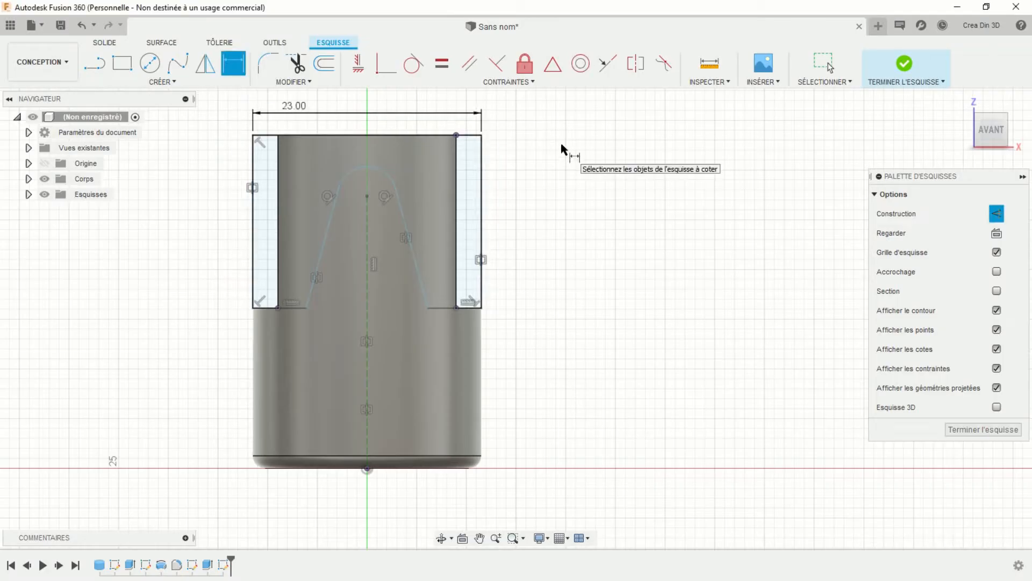
Set the profile's lower-right horizontal line to 2.7 mm and the radius of the arc to 7 mm
{"action": "left_click", "coordinate": [465, 308]}
{"action": "left_click", "coordinate": [531, 338]}
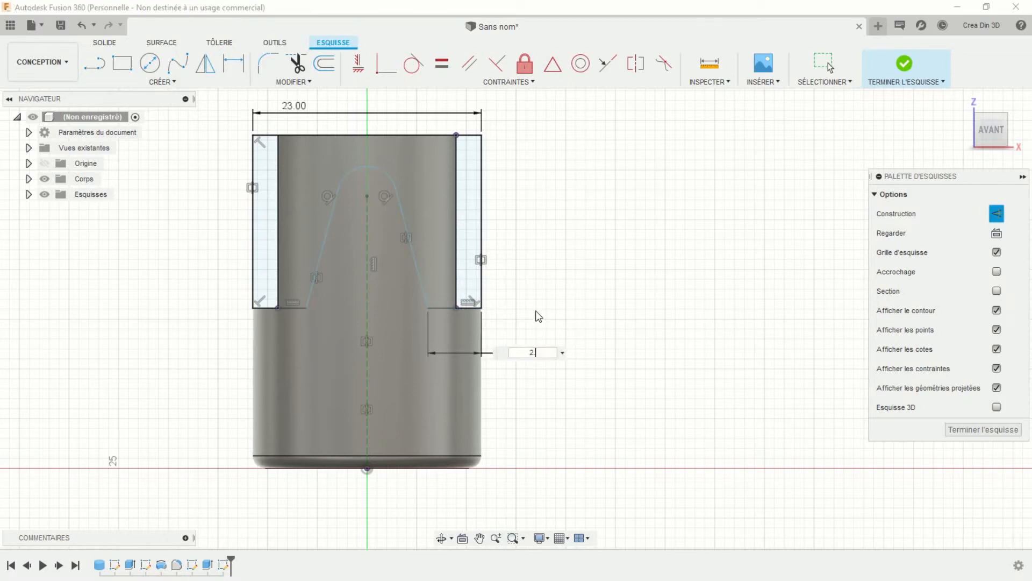
{"action": "type", "text": "2.7"}
{"action": "key", "text": "Return"}
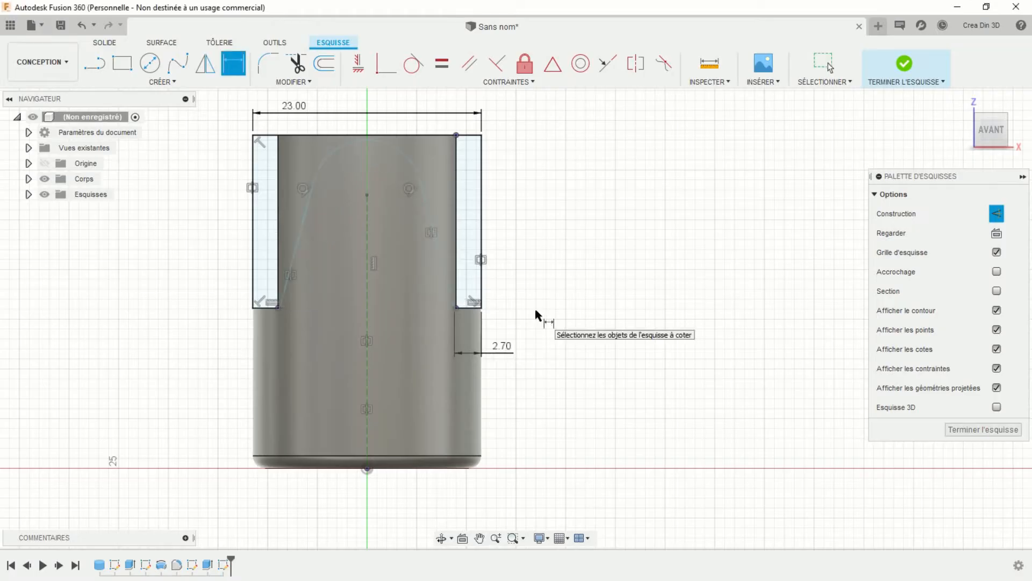
{"action": "left_click", "coordinate": [404, 156]}
{"action": "left_click", "coordinate": [540, 143]}
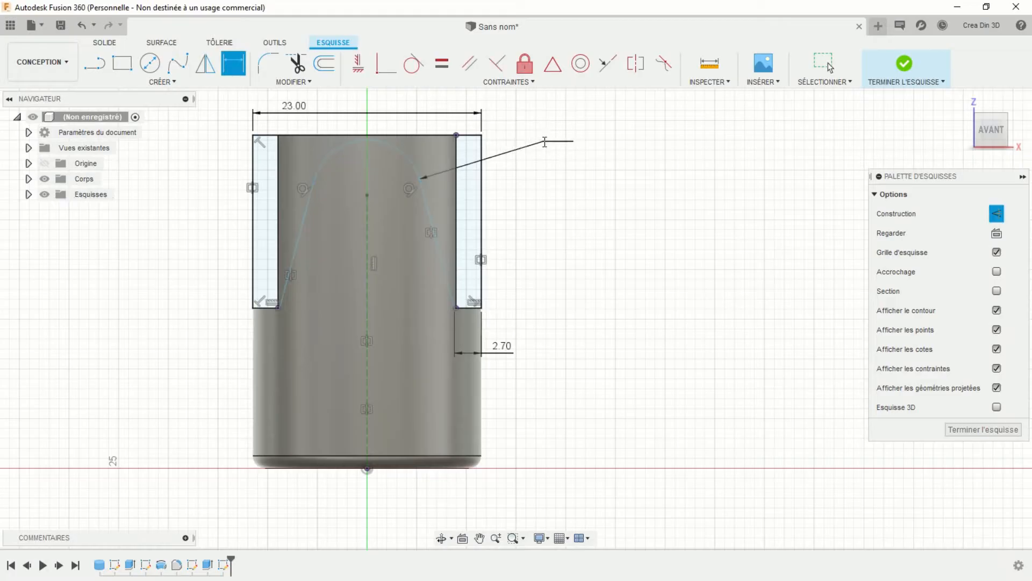
{"action": "type", "text": "7"}
{"action": "key", "text": "Return"}
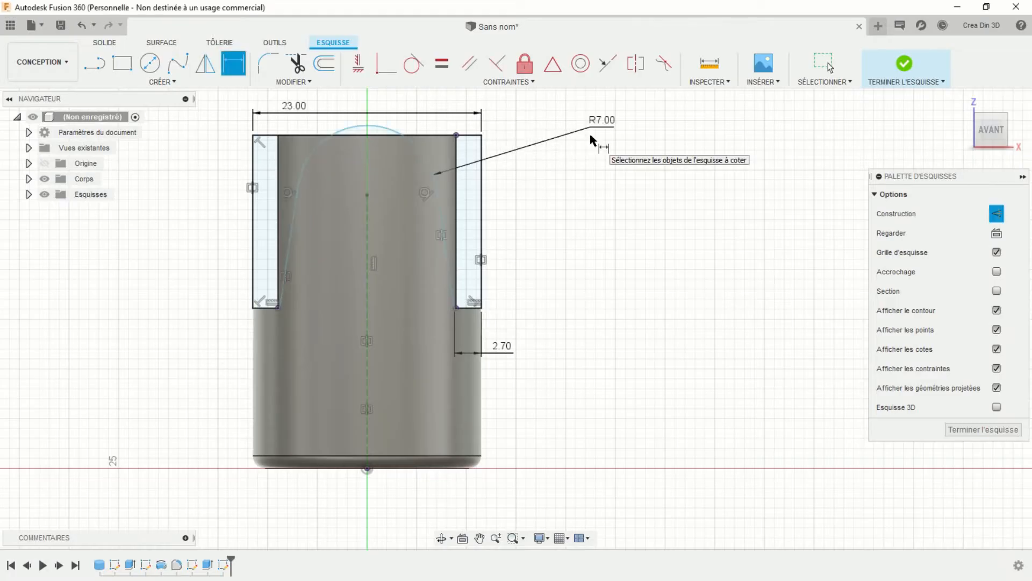
Make the arc tangent to the profile's top line and finish the sketch
{"action": "left_click", "coordinate": [415, 69]}
{"action": "left_click", "coordinate": [380, 127]}
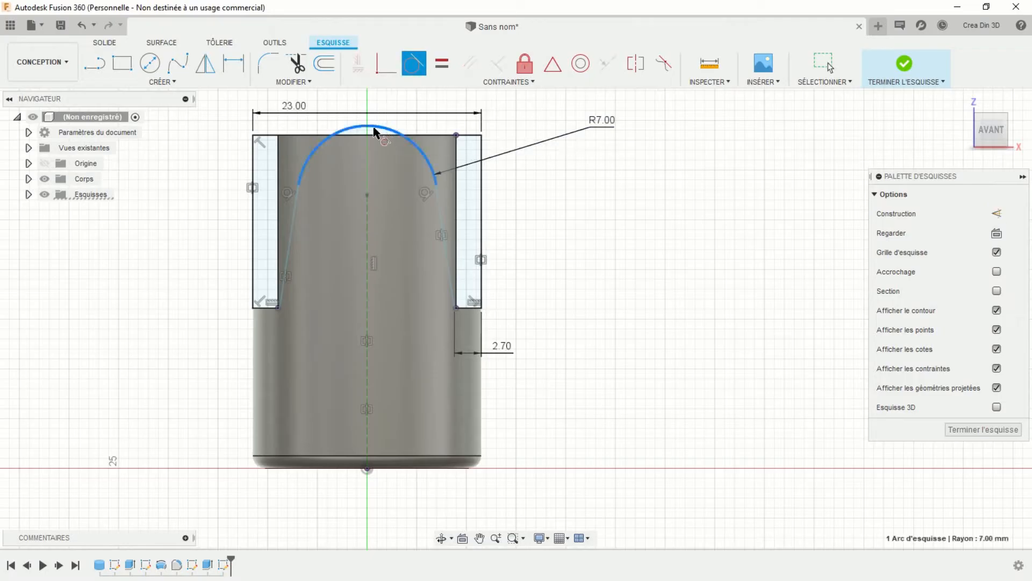
{"action": "left_click", "coordinate": [373, 136]}
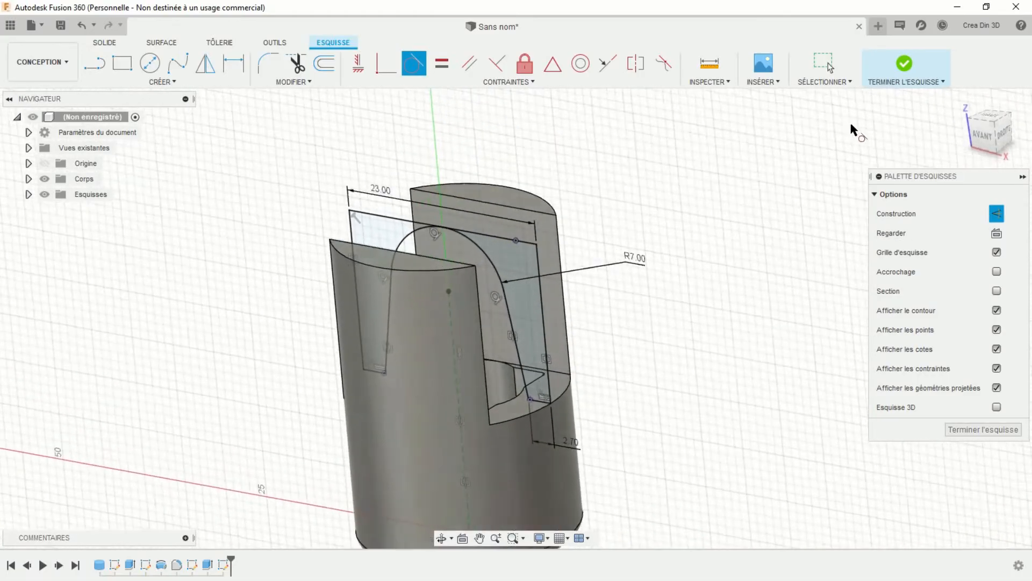
{"action": "left_click", "coordinate": [905, 65]}
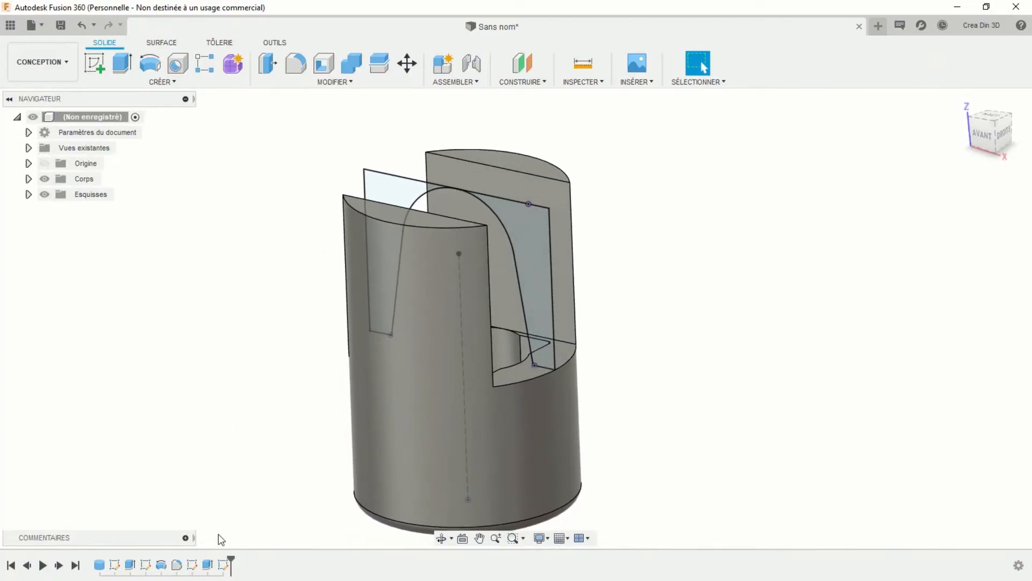
Reopen the arch profile sketch, add a 4.8 mm diameter circle centred on the arc's centre point, and finish the sketch
{"action": "right_click", "coordinate": [224, 565]}
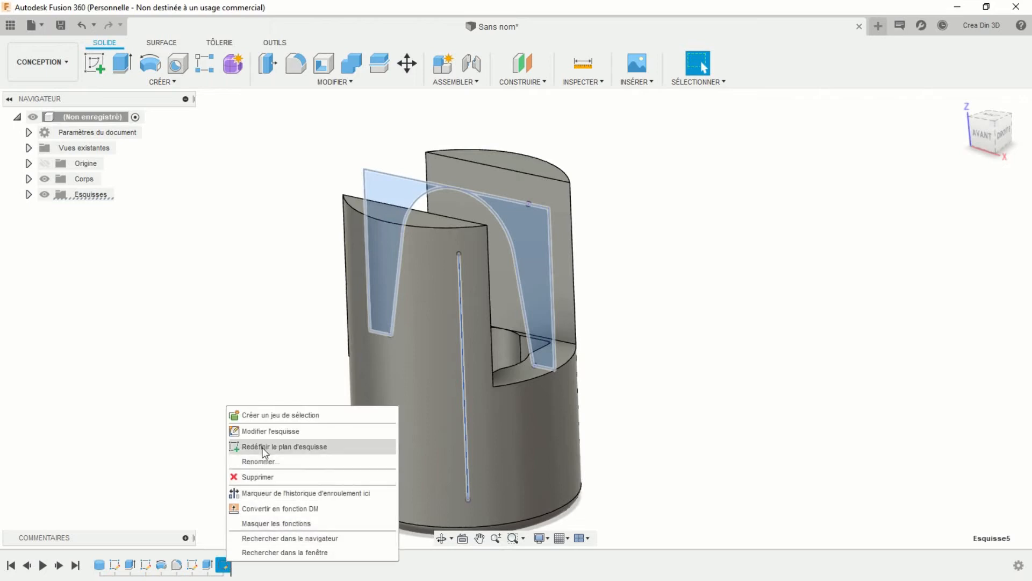
{"action": "left_click", "coordinate": [266, 431]}
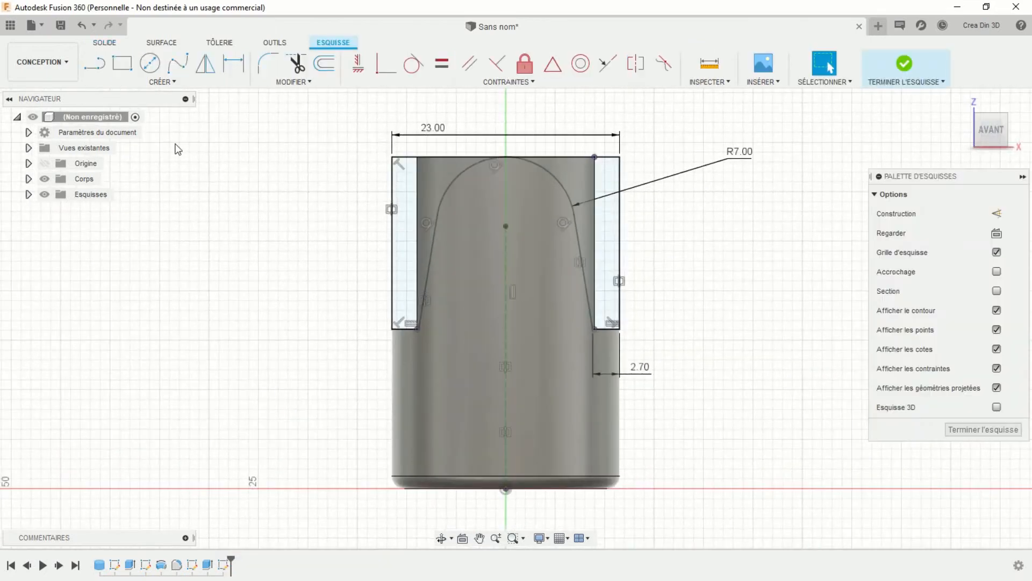
{"action": "left_click", "coordinate": [149, 63]}
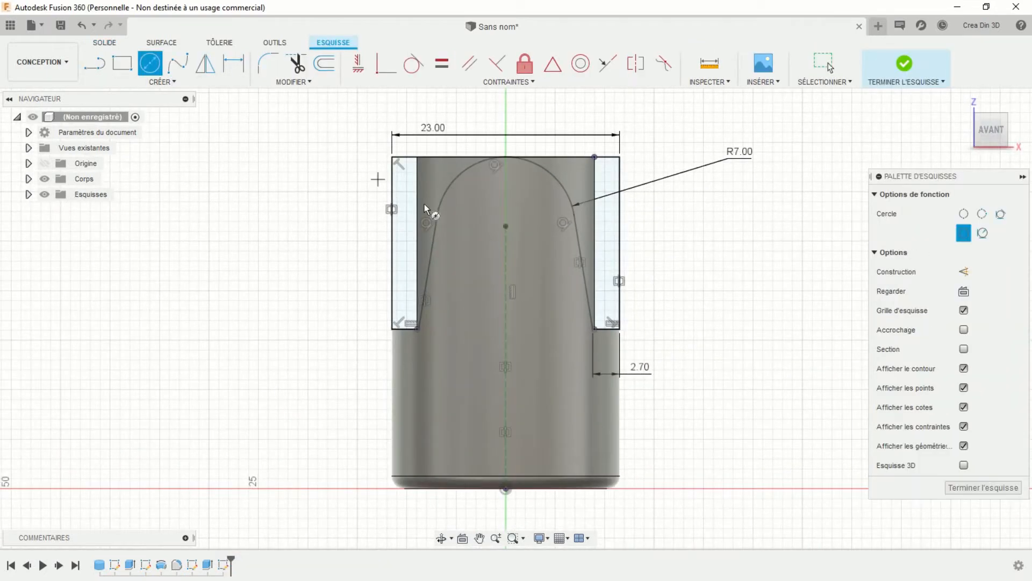
{"action": "left_click", "coordinate": [505, 226]}
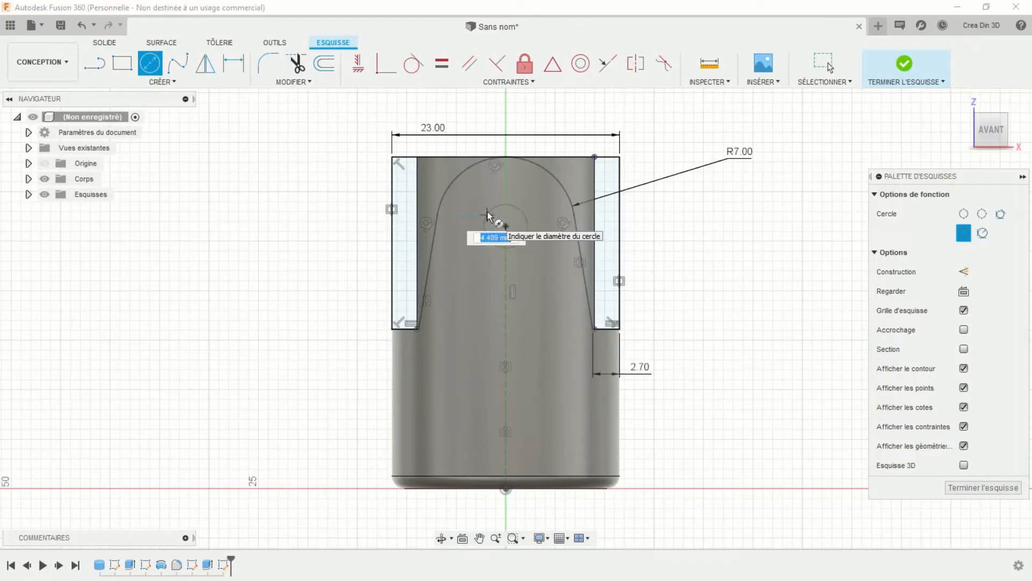
{"action": "type", "text": "4.8"}
{"action": "key", "text": "Return"}
{"action": "key", "text": "Escape"}
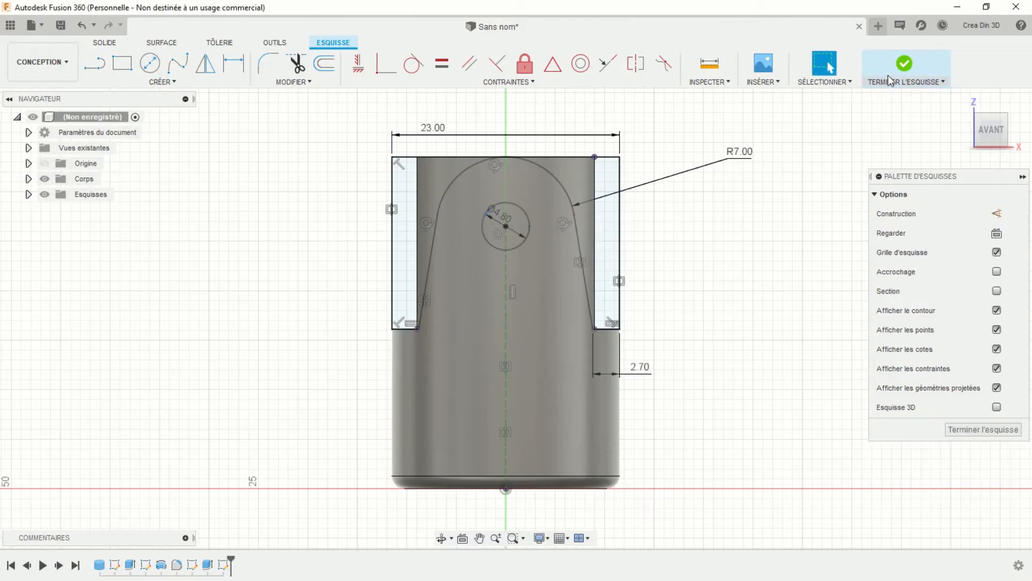
{"action": "left_click", "coordinate": [906, 67]}
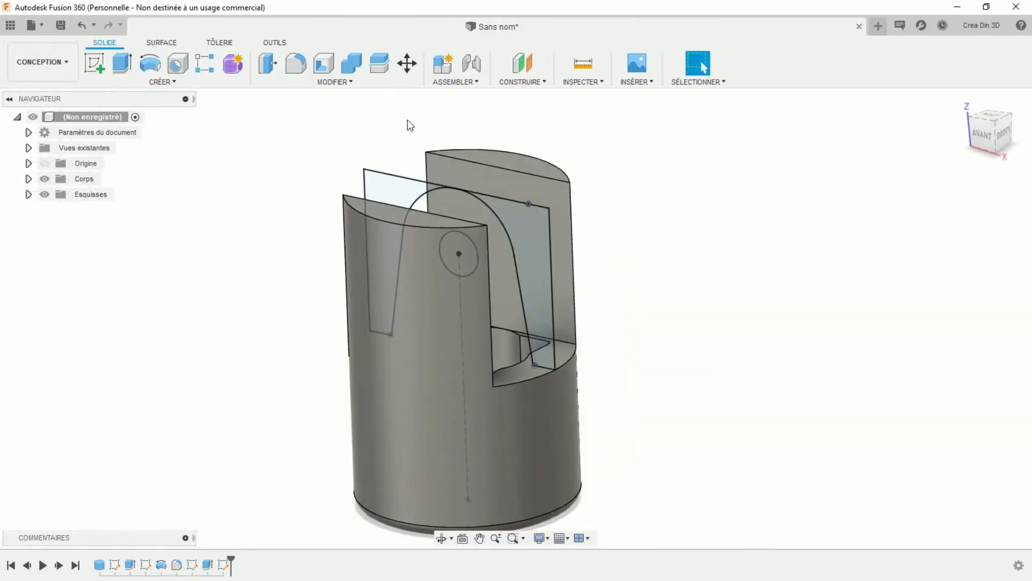
Extrude the two side profiles and the circle as a symmetric cut, 17 mm per side, through both fork arms
{"action": "left_click", "coordinate": [123, 63]}
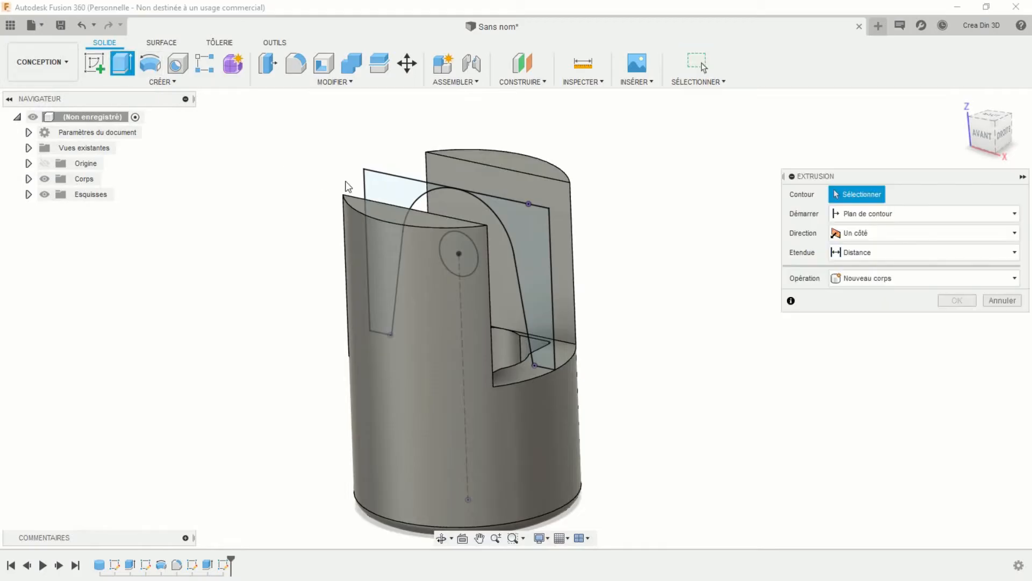
{"action": "left_click", "coordinate": [385, 190]}
{"action": "left_click", "coordinate": [525, 216]}
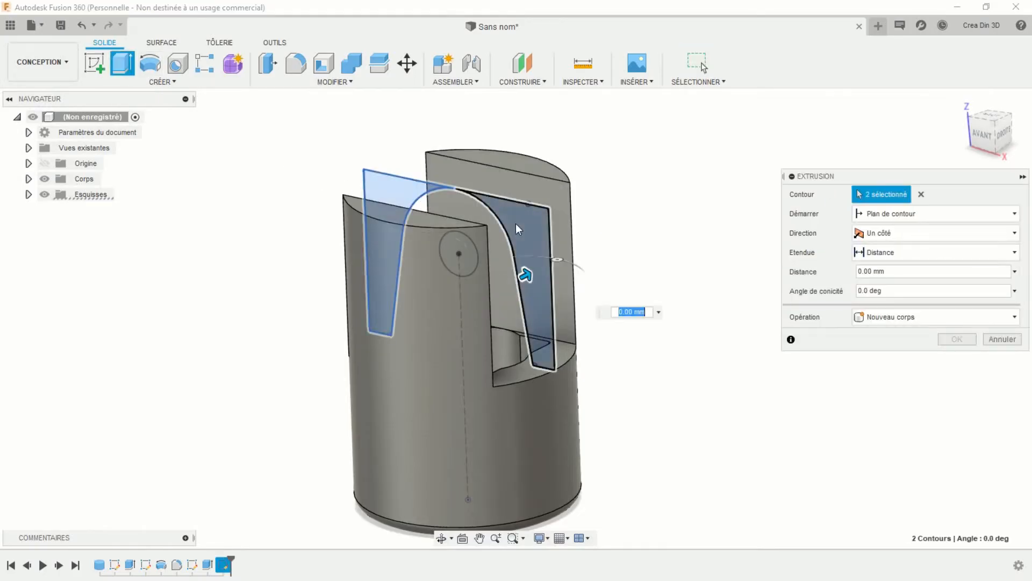
{"action": "mouse_move", "coordinate": [462, 259]}
{"action": "middle_mouse_down", "text": "shift"}
{"action": "mouse_move", "coordinate": [486, 260]}
{"action": "mouse_move", "coordinate": [464, 280]}
{"action": "middle_mouse_up", "text": "shift"}
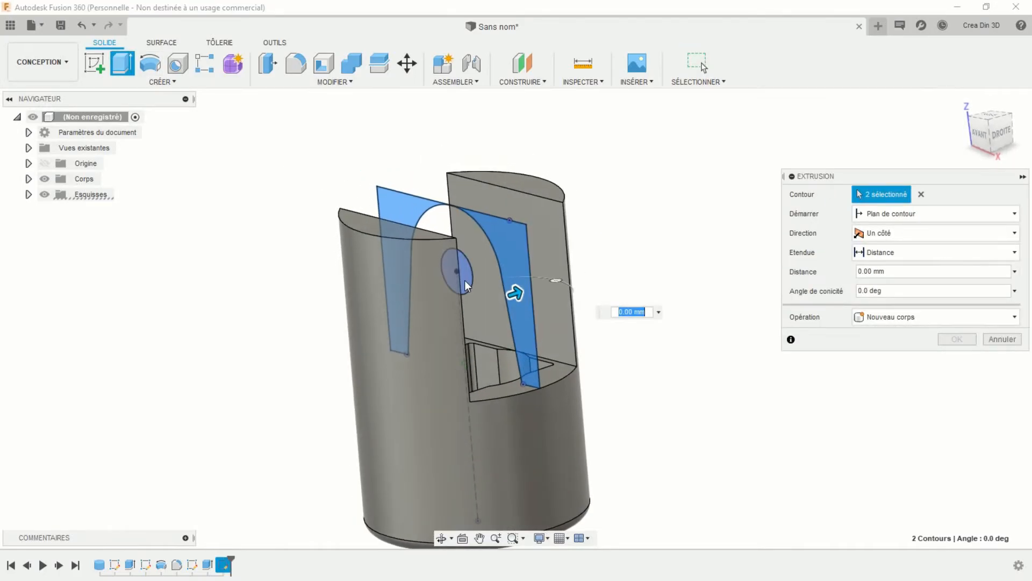
{"action": "left_click", "coordinate": [465, 280]}
{"action": "left_click", "coordinate": [894, 233]}
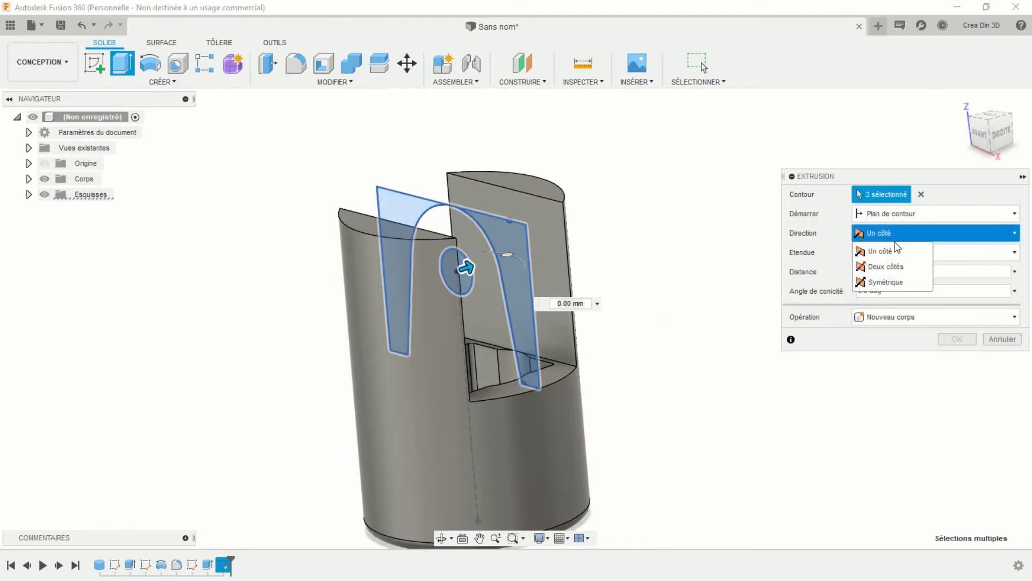
{"action": "left_click", "coordinate": [884, 283]}
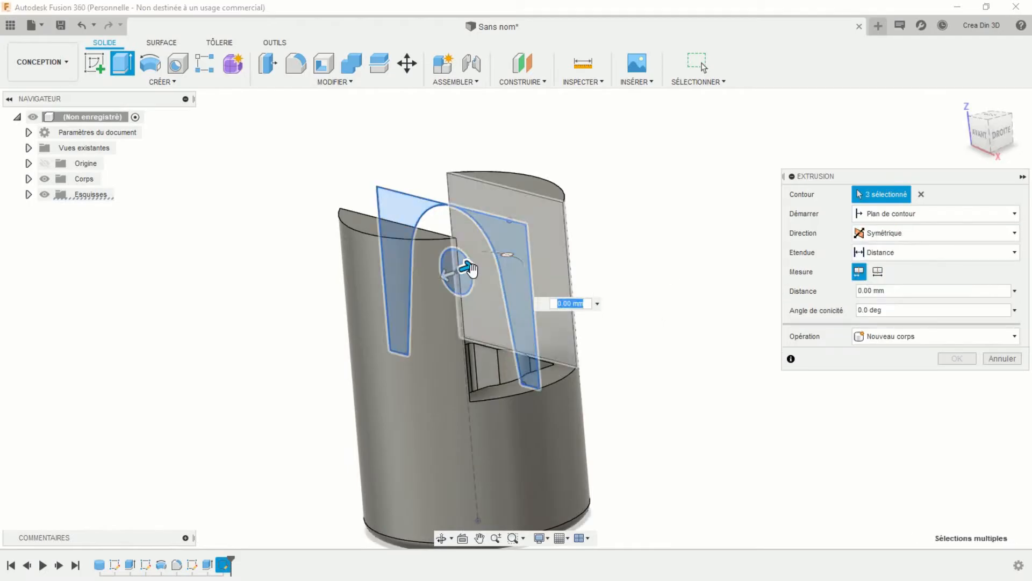
{"action": "left_click_drag", "start_coordinate": [468, 268], "coordinate": [598, 230]}
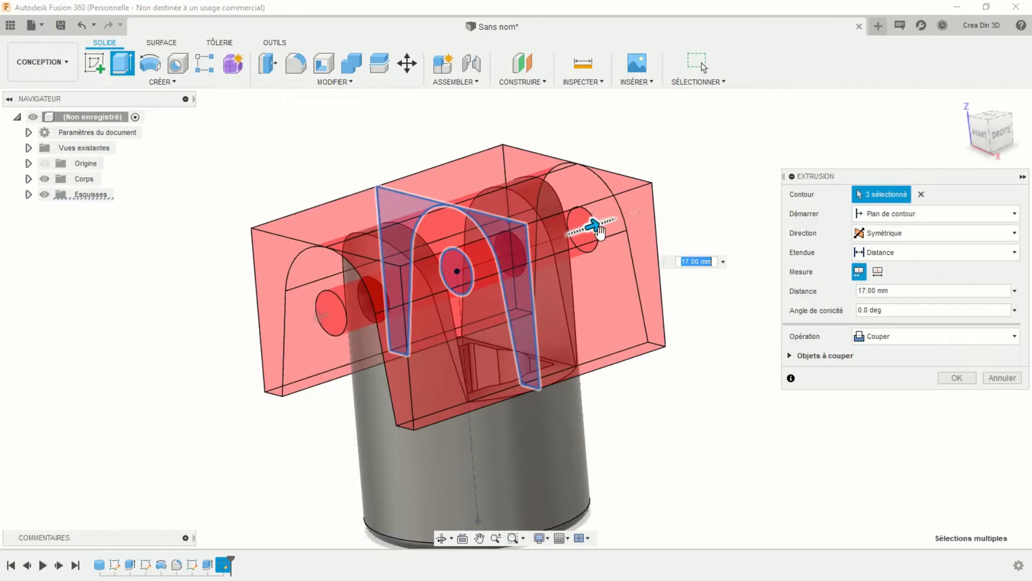
{"action": "left_click", "coordinate": [950, 377]}
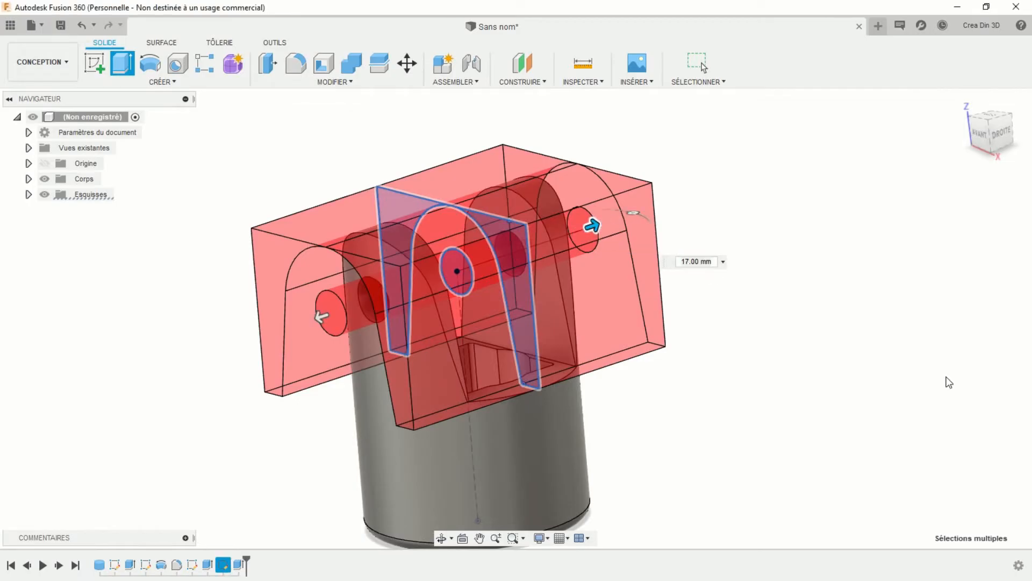
{"action": "middle_click_drag", "start_coordinate": [728, 330], "coordinate": [697, 325], "text": "shift"}
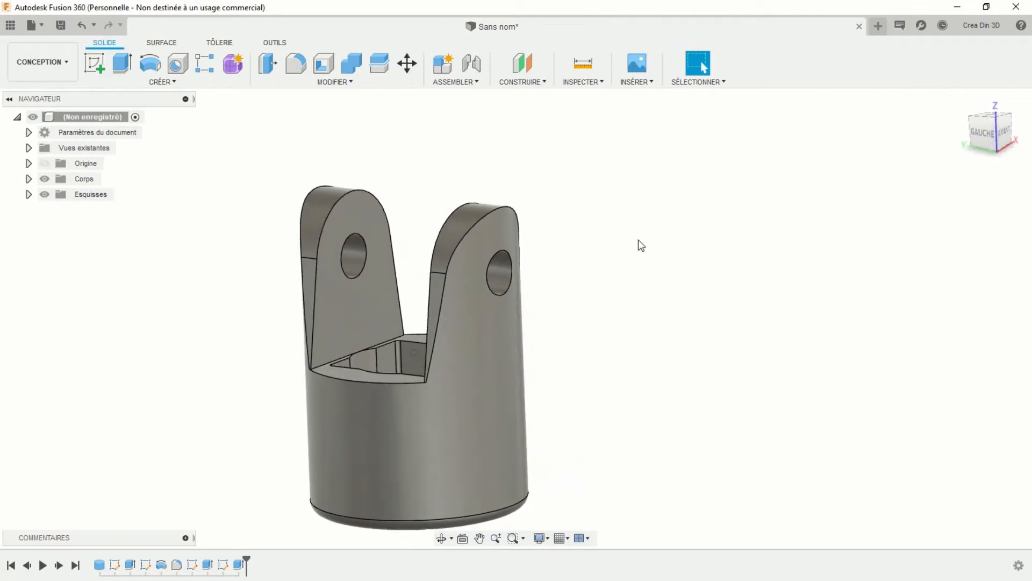
Fillet the outer edges of both fork arms and of the shoulders between them with a 0.25 mm radius
{"action": "left_click", "coordinate": [300, 64]}
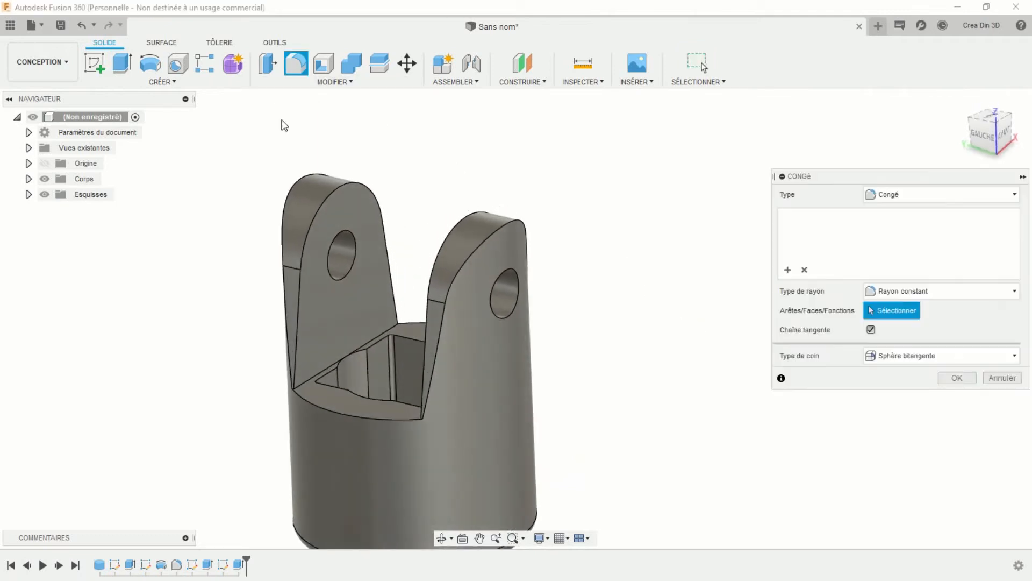
{"action": "left_click", "coordinate": [328, 410]}
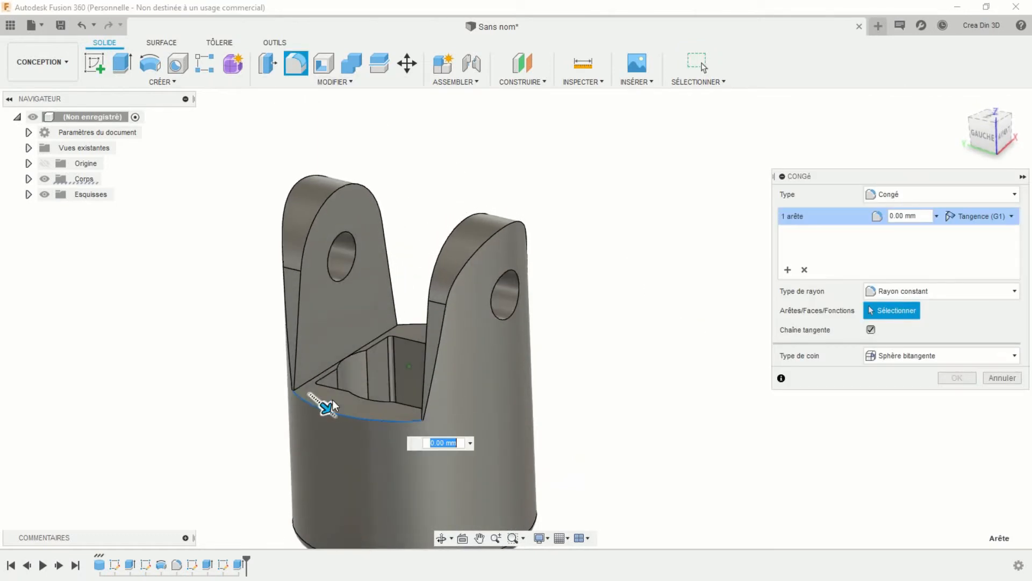
{"action": "left_click", "coordinate": [408, 325]}
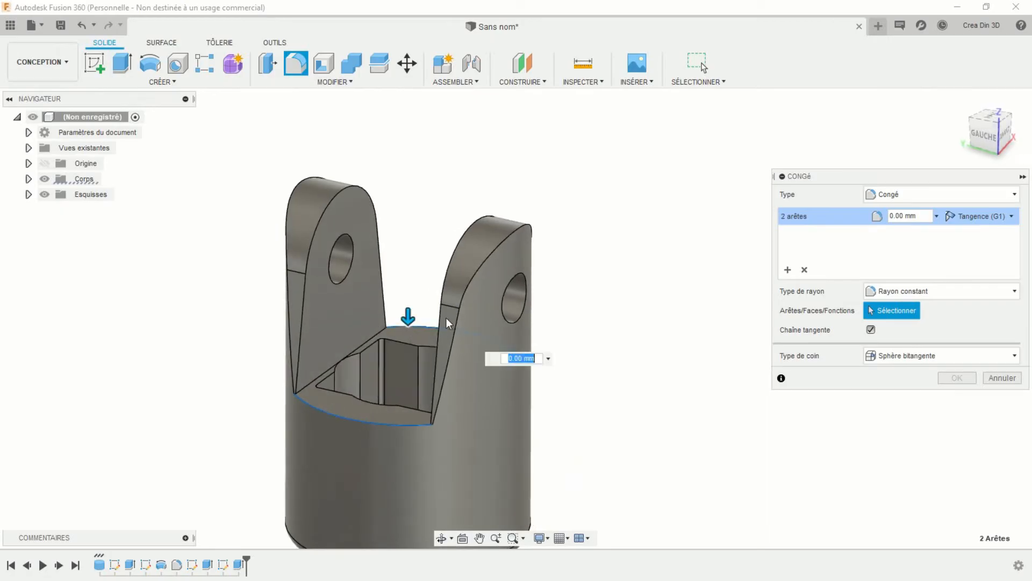
{"action": "left_click", "coordinate": [467, 287]}
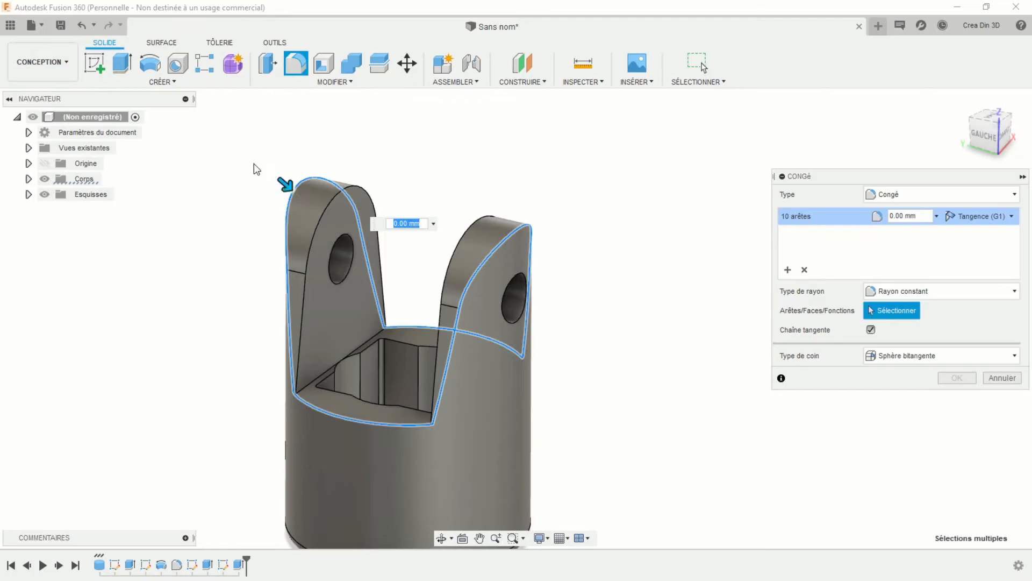
{"action": "type", "text": "0.25"}
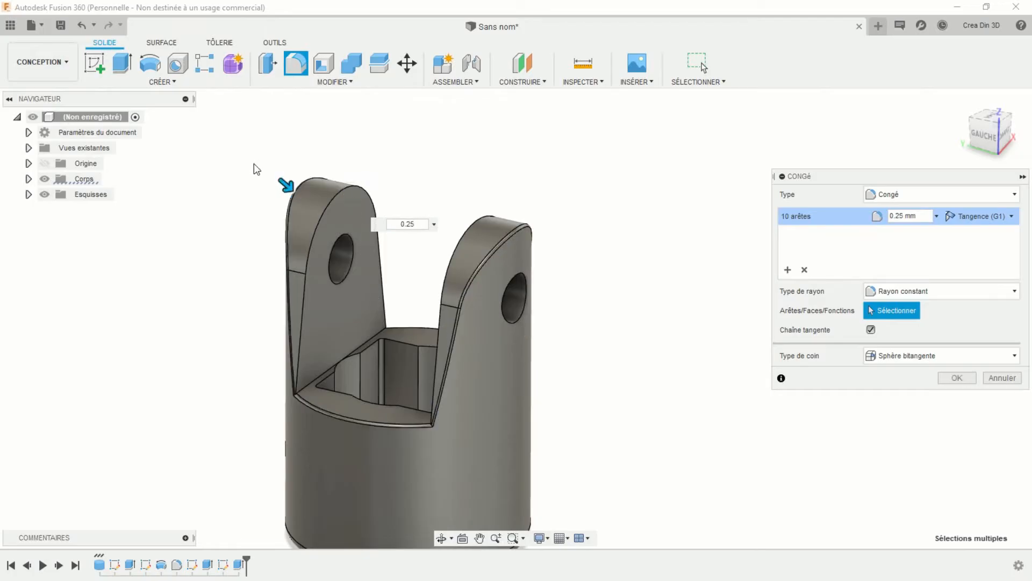
{"action": "key", "text": "Return"}
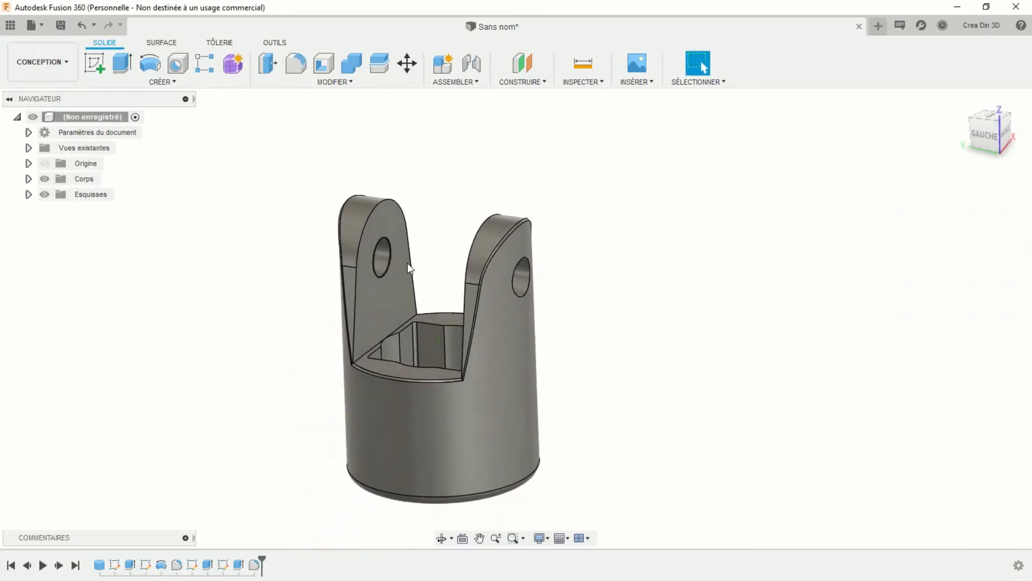
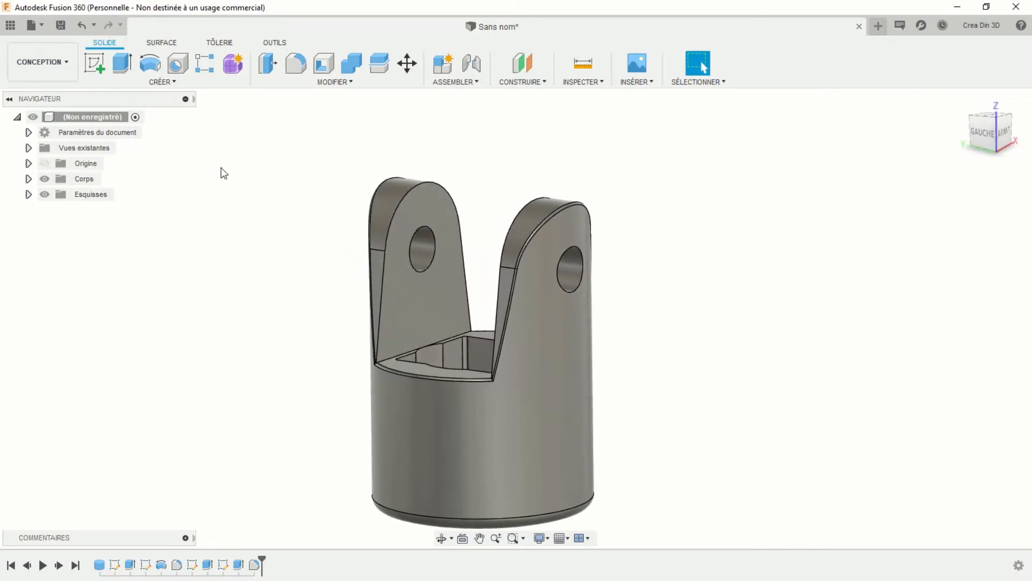
Save the design as Cardan 002 in My First Project and make a copy of it in the same project
{"action": "left_click", "coordinate": [62, 25]}
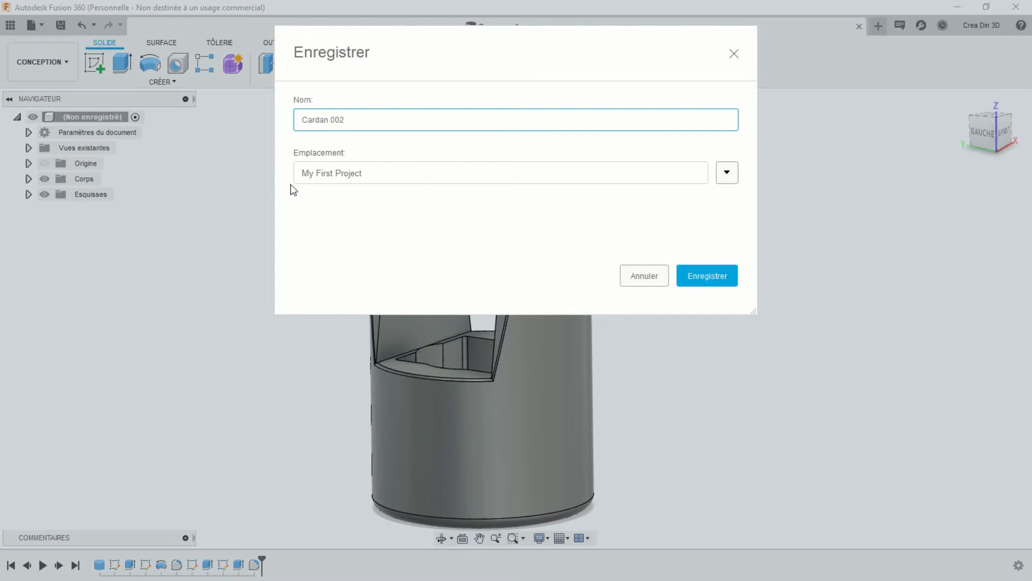
{"action": "left_click", "coordinate": [697, 284]}
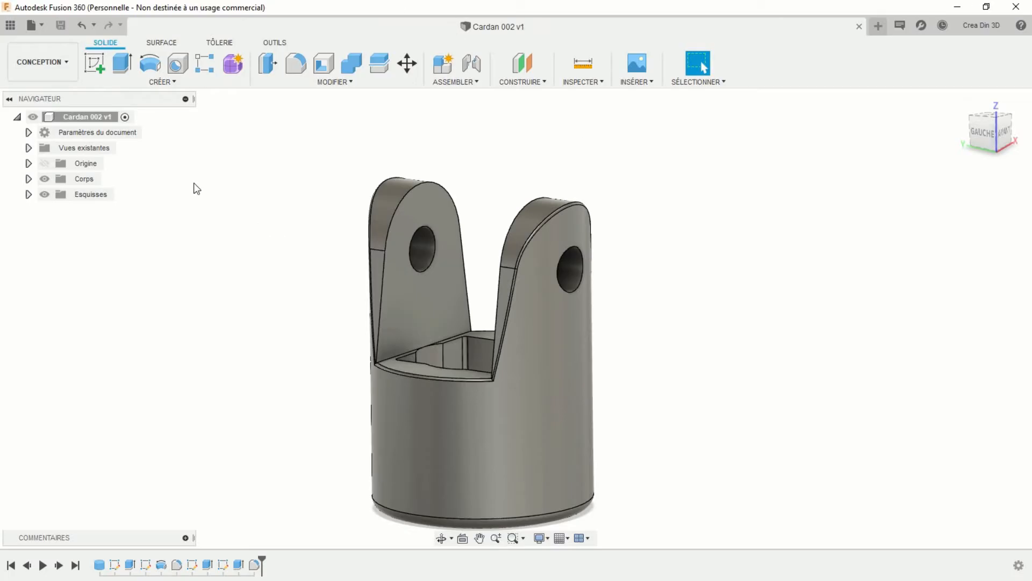
{"action": "left_click", "coordinate": [10, 26]}
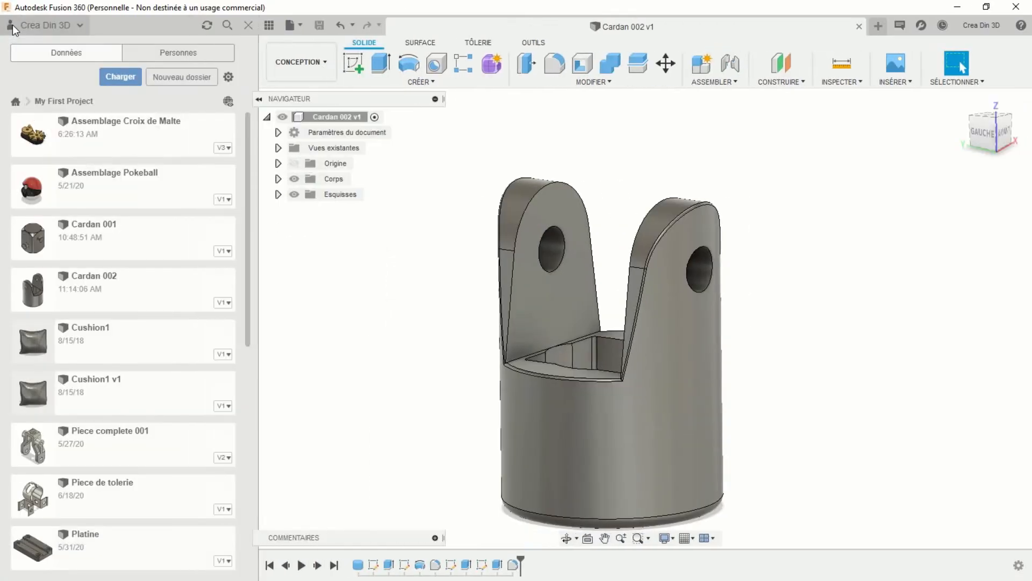
{"action": "right_click", "coordinate": [110, 282]}
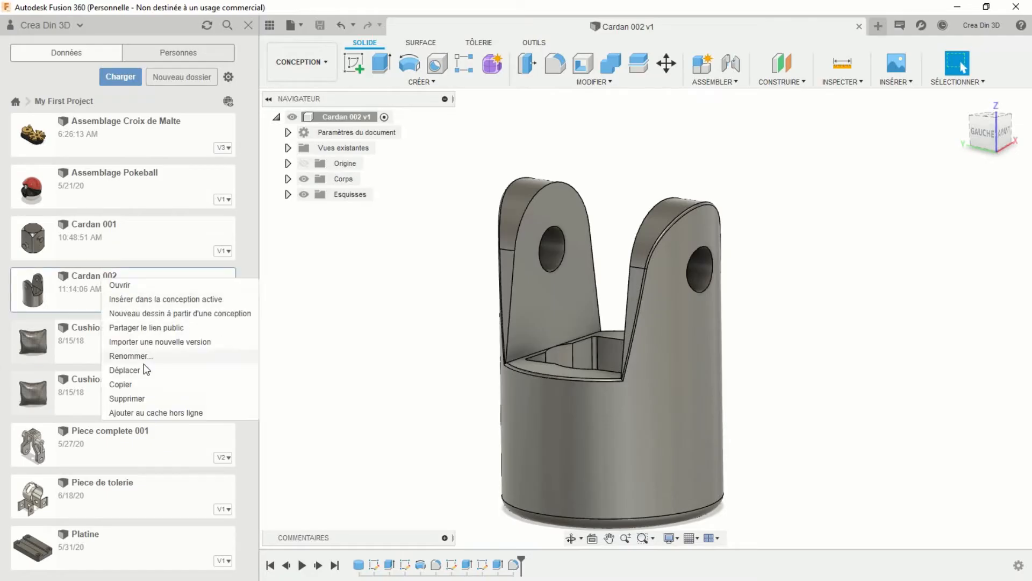
{"action": "left_click", "coordinate": [134, 386]}
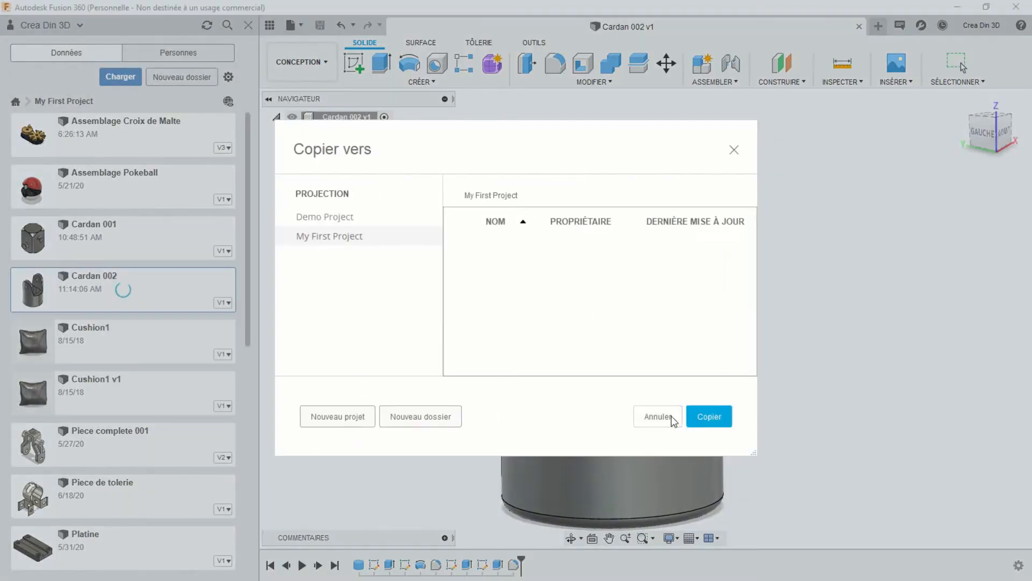
{"action": "left_click", "coordinate": [708, 417]}
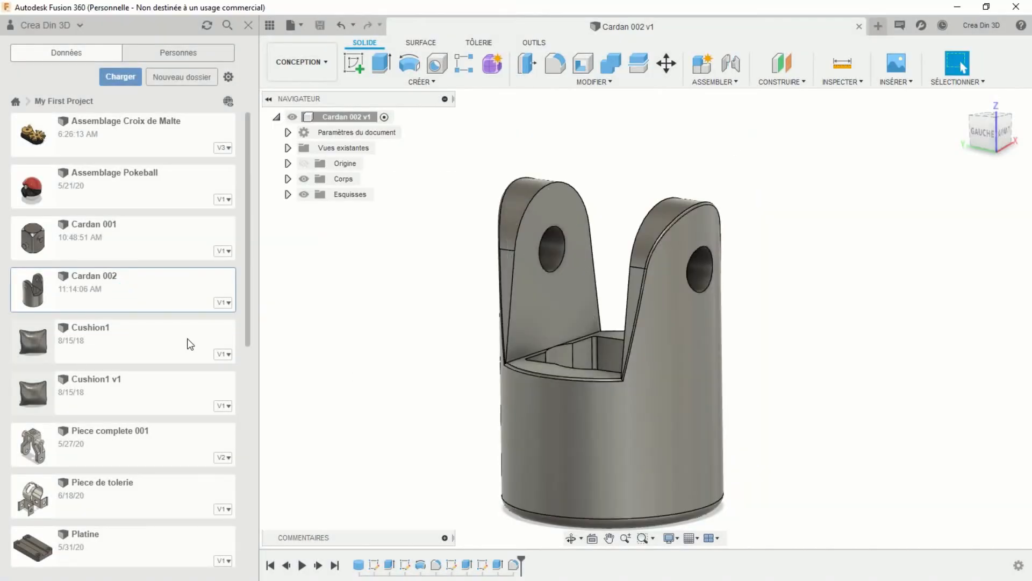
Rename the copied Cardan 002 design as Cardan 003
{"action": "left_click", "coordinate": [108, 347]}
{"action": "right_click", "coordinate": [108, 347]}
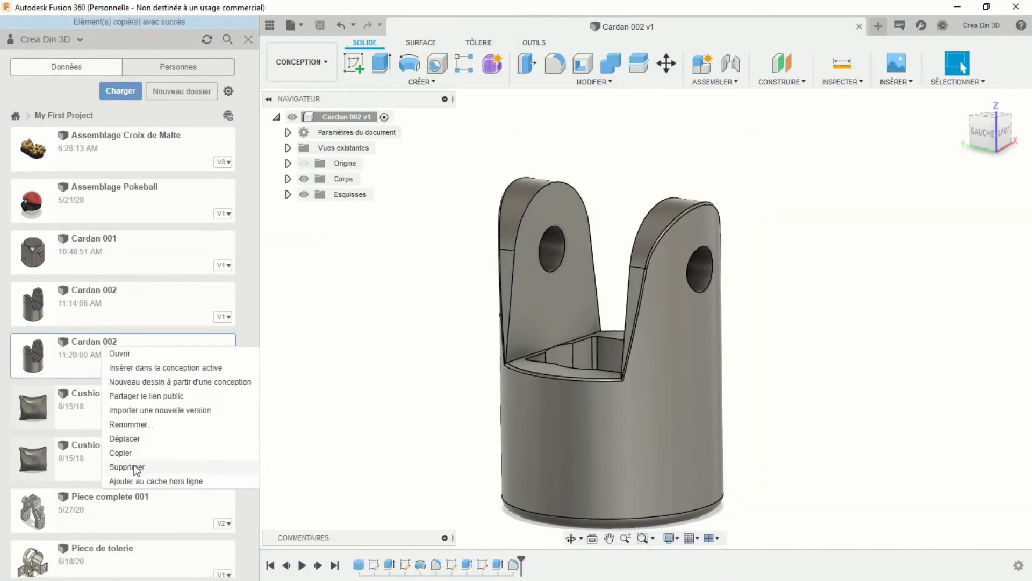
{"action": "left_click", "coordinate": [135, 424]}
{"action": "left_click", "coordinate": [123, 344]}
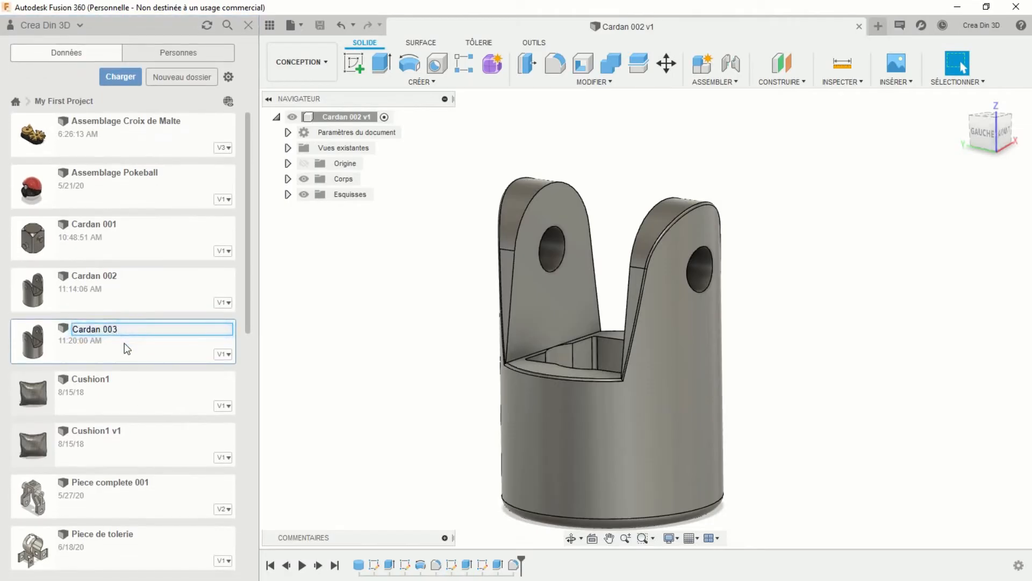
{"action": "key", "text": "Return"}
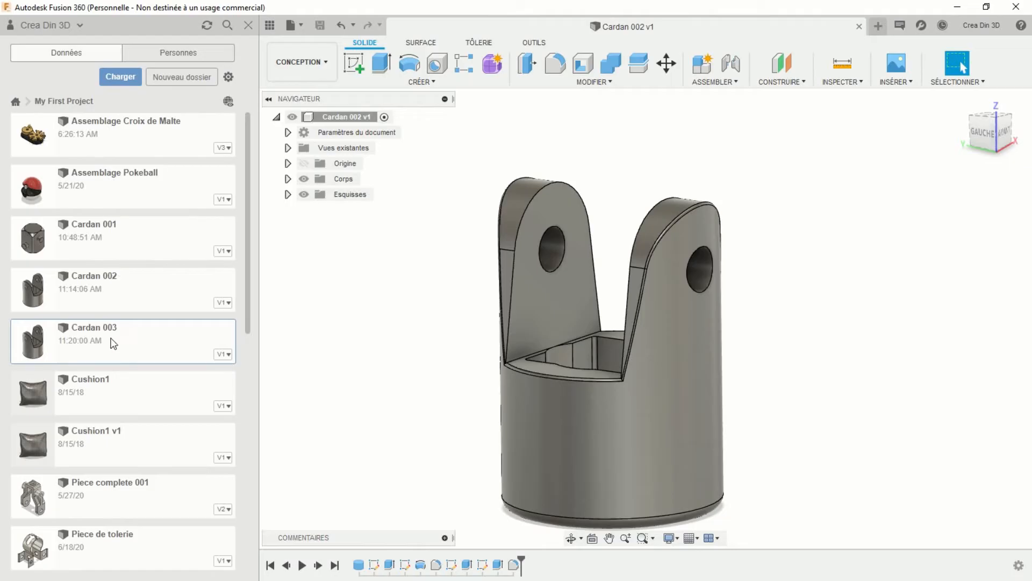
Open the Cardan 003 design and hide the project data list
{"action": "right_click", "coordinate": [100, 340]}
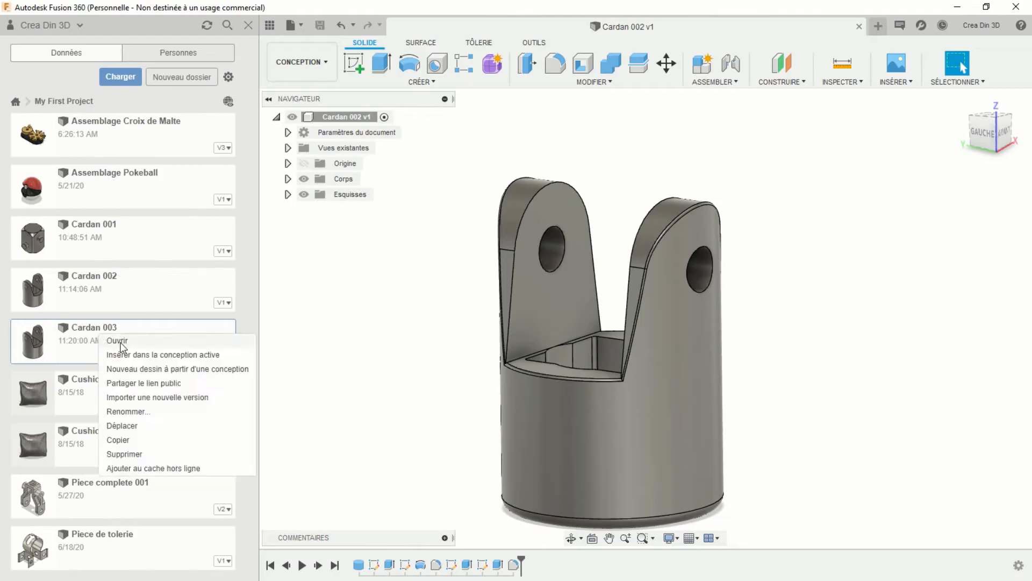
{"action": "left_click", "coordinate": [120, 342]}
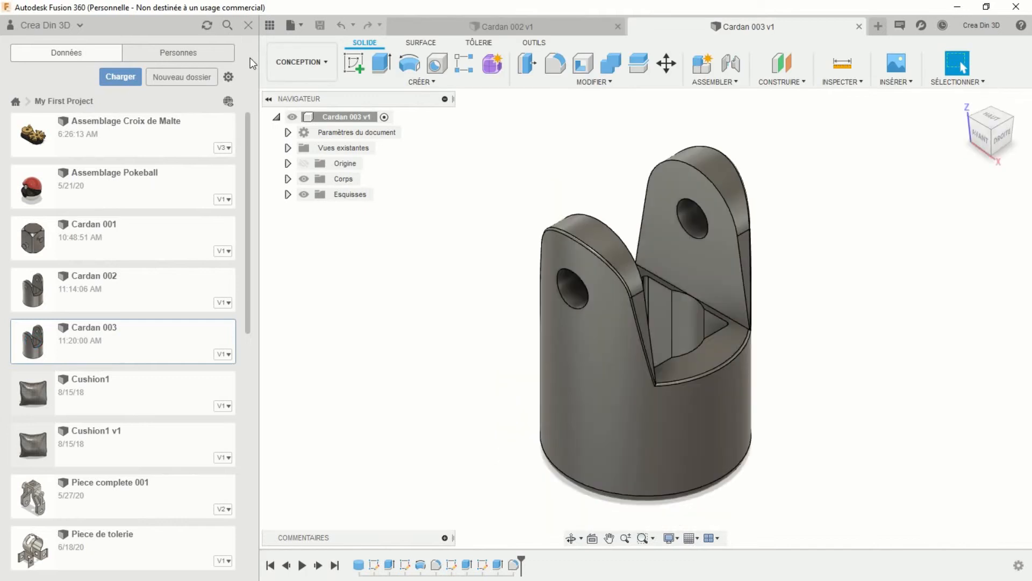
{"action": "left_click", "coordinate": [247, 25]}
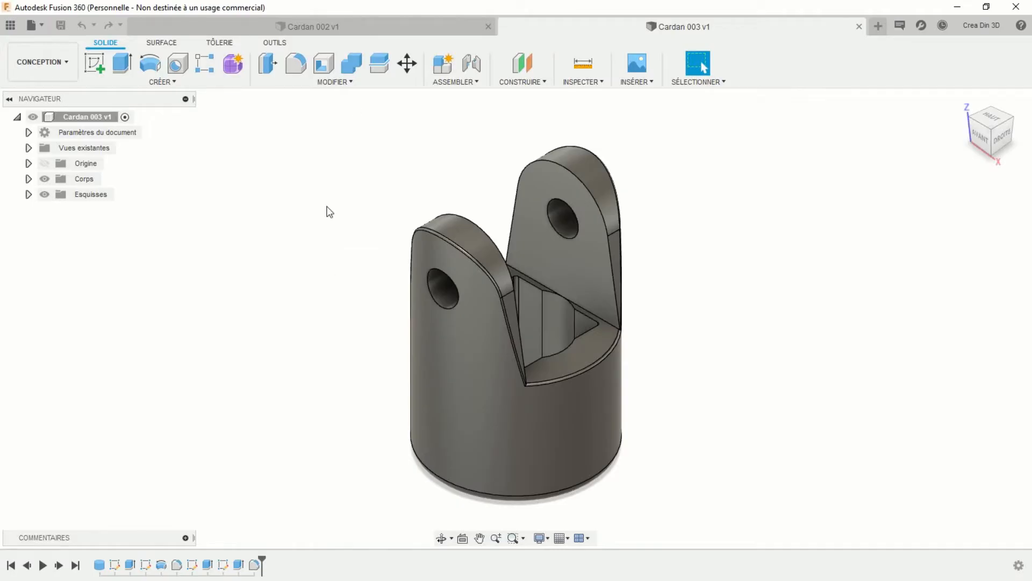
Delete the fillet feature on the outer edge of the body's open base end
{"action": "middle_click_drag", "start_coordinate": [329, 211], "coordinate": [407, 399], "text": "shift"}
{"action": "left_click", "coordinate": [405, 395]}
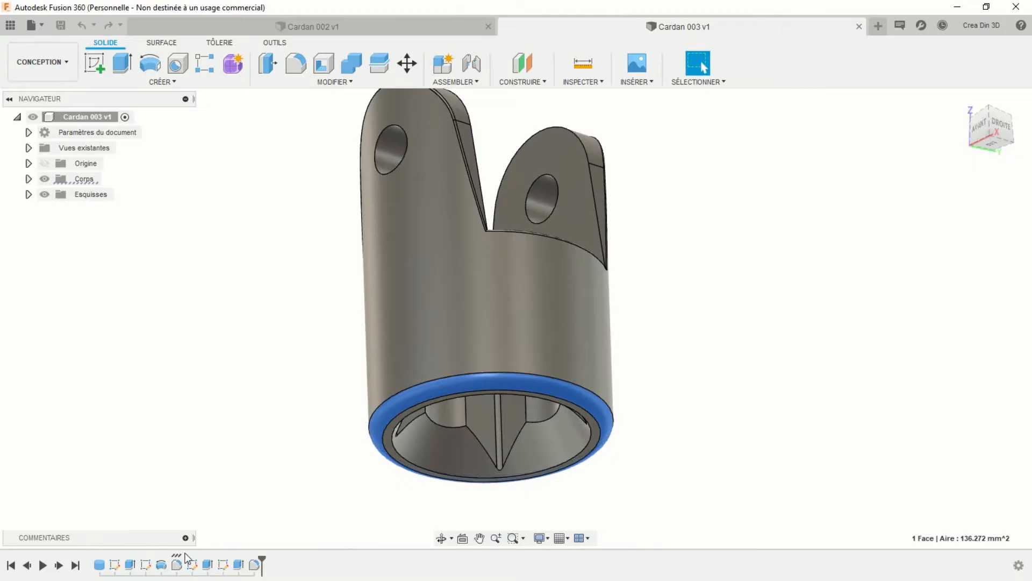
{"action": "right_click", "coordinate": [179, 570]}
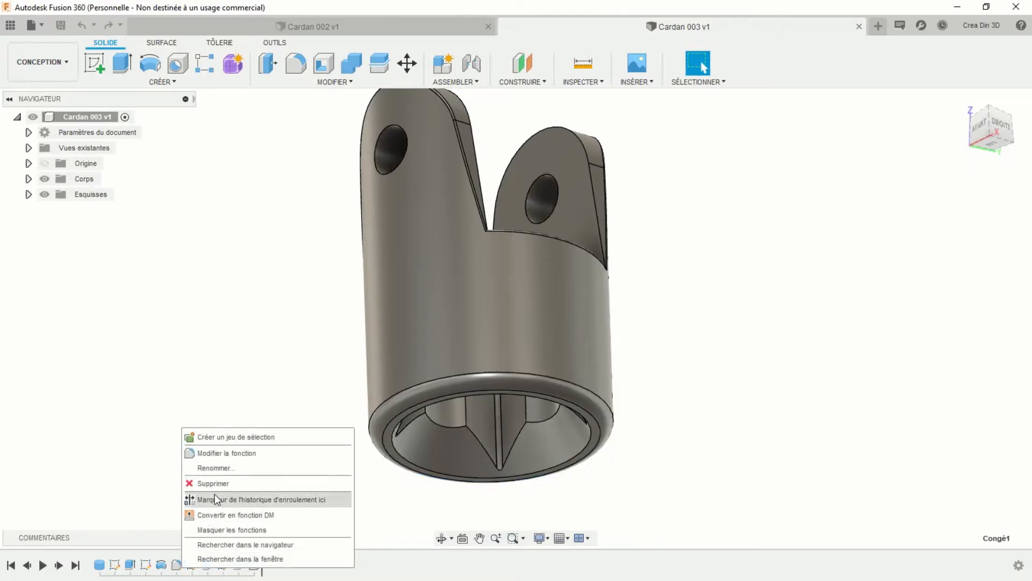
{"action": "left_click", "coordinate": [219, 484]}
Create a sketch on the ring-shaped base face, project the bore's inner circular edge into it, and finish the sketch
{"action": "mouse_move", "coordinate": [242, 463]}
{"action": "middle_mouse_down", "text": "shift"}
{"action": "mouse_move", "coordinate": [280, 382]}
{"action": "mouse_move", "coordinate": [288, 385]}
{"action": "mouse_move", "coordinate": [205, 230]}
{"action": "middle_mouse_up", "text": "shift"}
{"action": "left_click", "coordinate": [94, 64]}
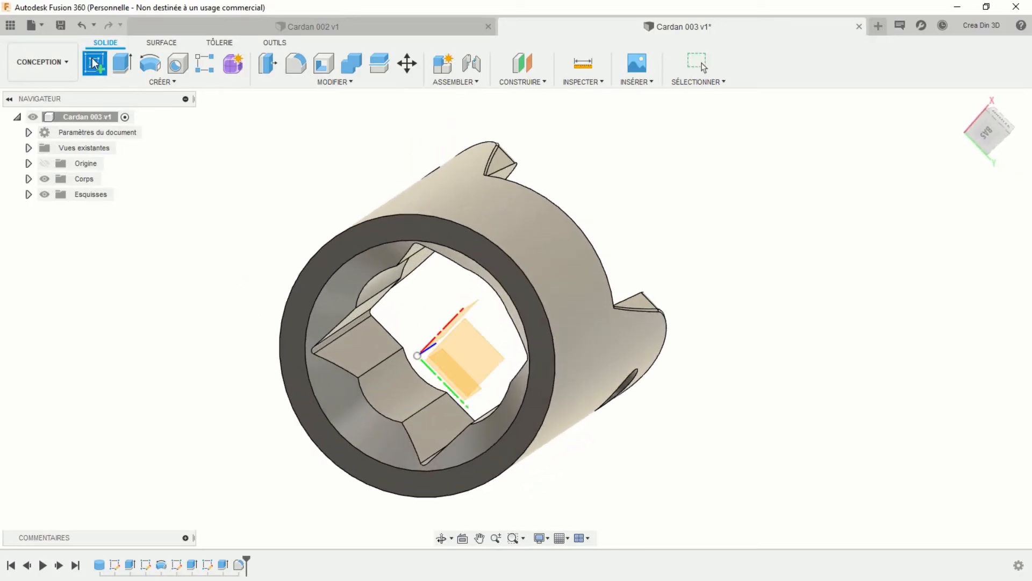
{"action": "left_click", "coordinate": [299, 296]}
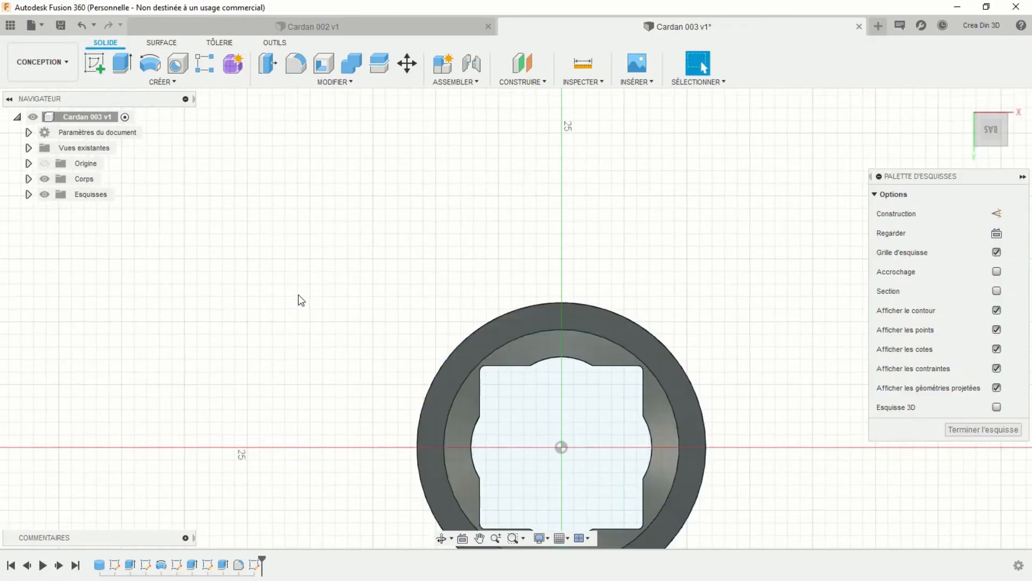
{"action": "mouse_move", "coordinate": [301, 299]}
{"action": "middle_mouse_down", "text": "shift"}
{"action": "mouse_move", "coordinate": [341, 276]}
{"action": "mouse_move", "coordinate": [282, 246]}
{"action": "mouse_move", "coordinate": [162, 108]}
{"action": "middle_mouse_up", "text": "shift"}
{"action": "left_click", "coordinate": [164, 82]}
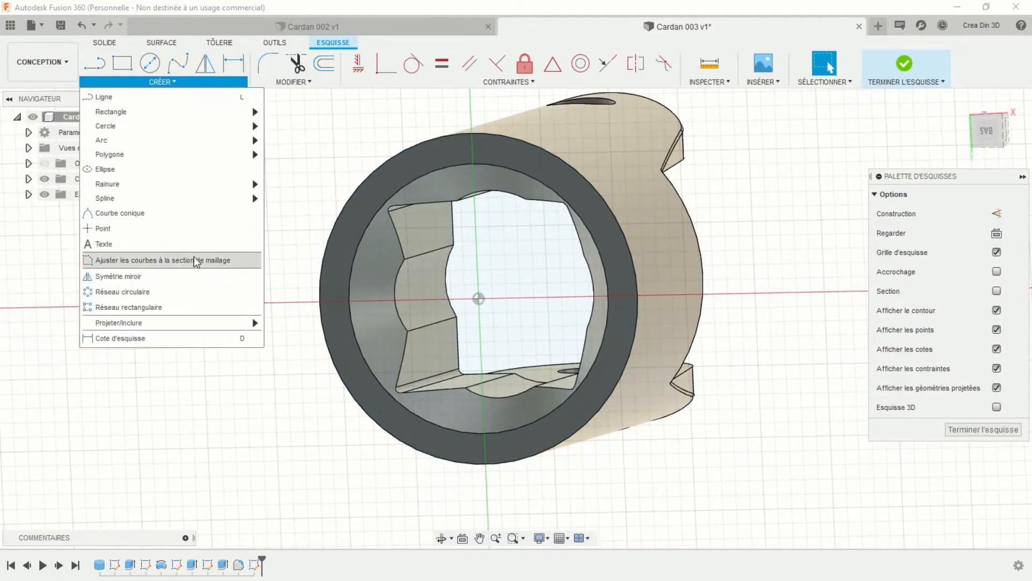
{"action": "mouse_move", "coordinate": [180, 323]}
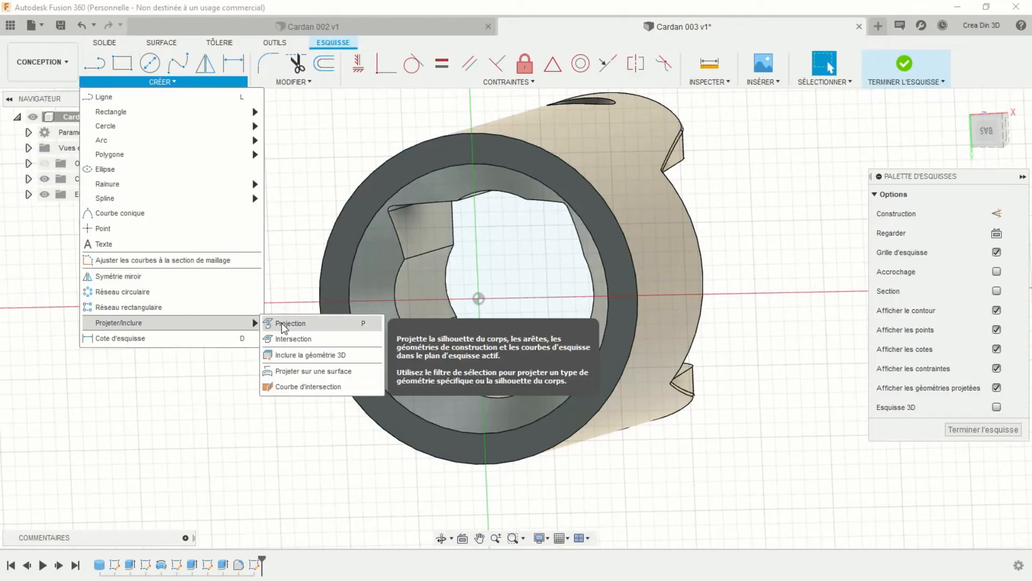
{"action": "left_click", "coordinate": [273, 323]}
{"action": "left_click", "coordinate": [353, 277]}
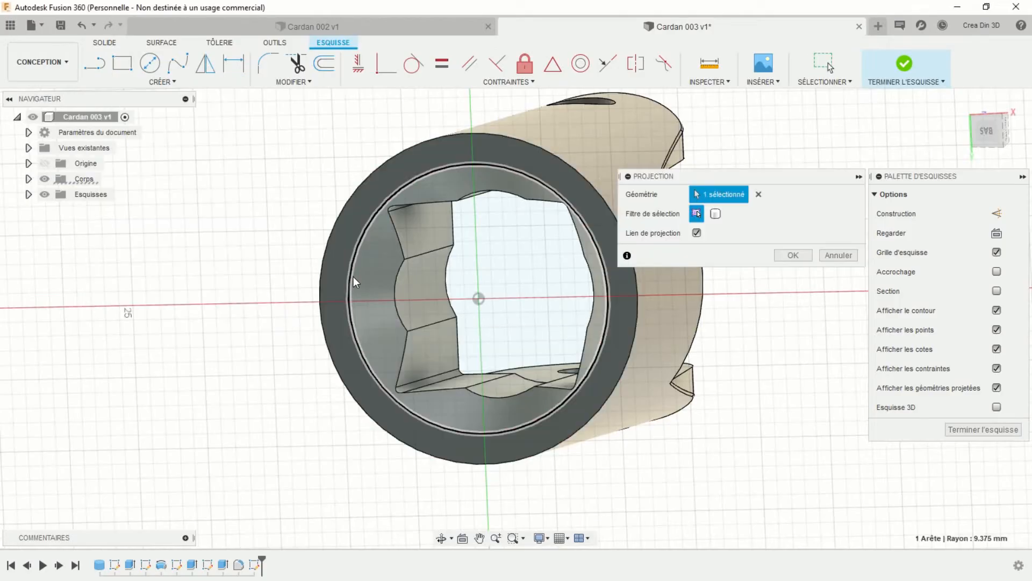
{"action": "left_click", "coordinate": [793, 255]}
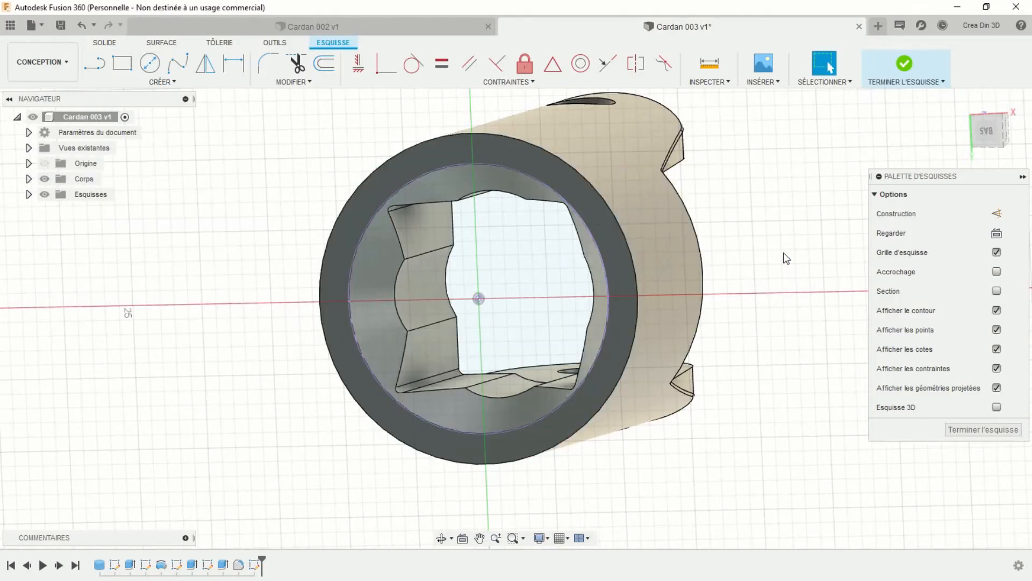
{"action": "middle_click_drag", "start_coordinate": [769, 243], "coordinate": [821, 130], "text": "shift"}
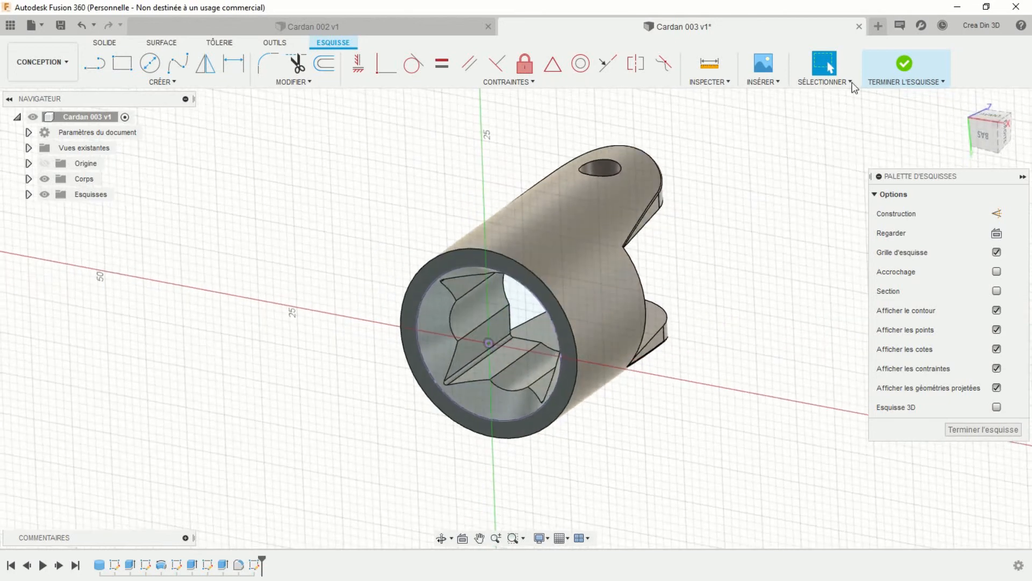
{"action": "left_click", "coordinate": [898, 64]}
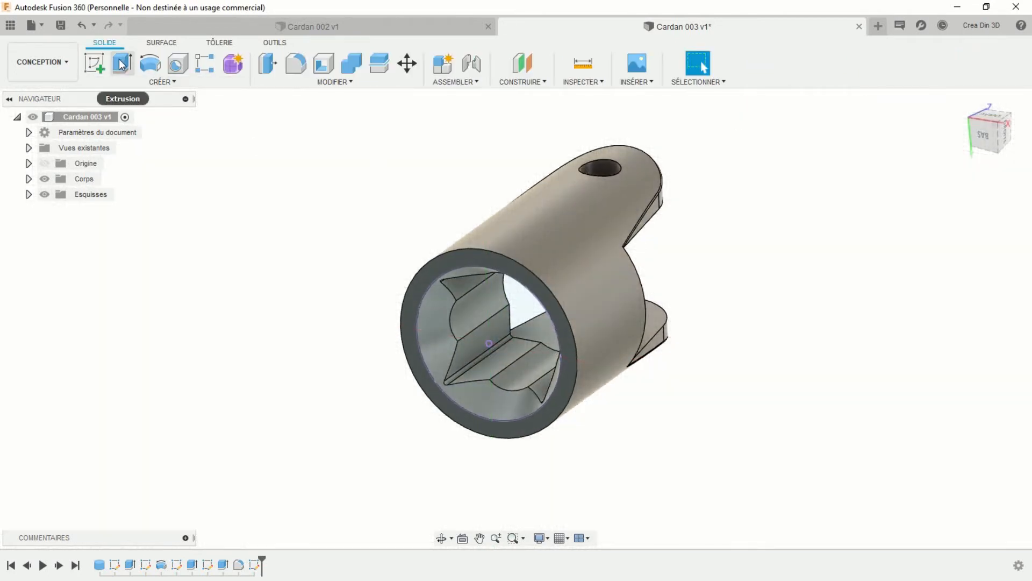
Extrude the projected circle up to the shoulder face between the fork arms as a cut
{"action": "left_click", "coordinate": [122, 64]}
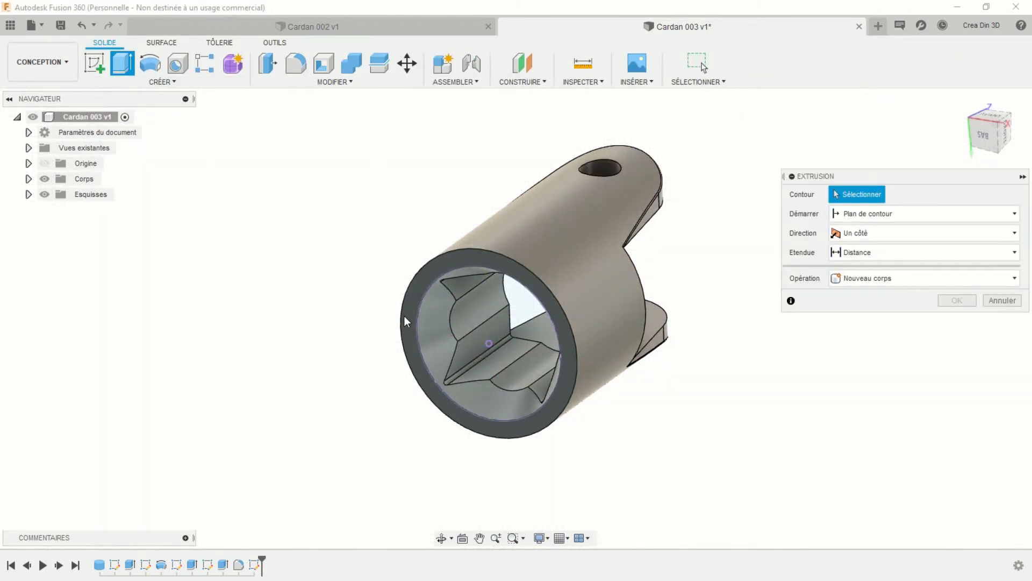
{"action": "left_click", "coordinate": [433, 331]}
{"action": "middle_click_drag", "start_coordinate": [434, 326], "coordinate": [597, 319], "text": "shift"}
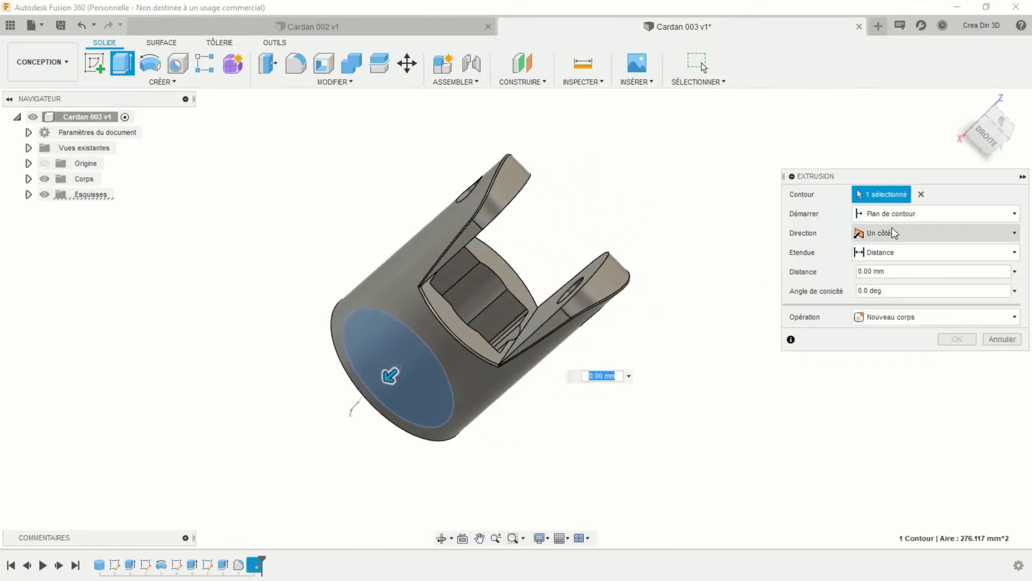
{"action": "left_click", "coordinate": [892, 213]}
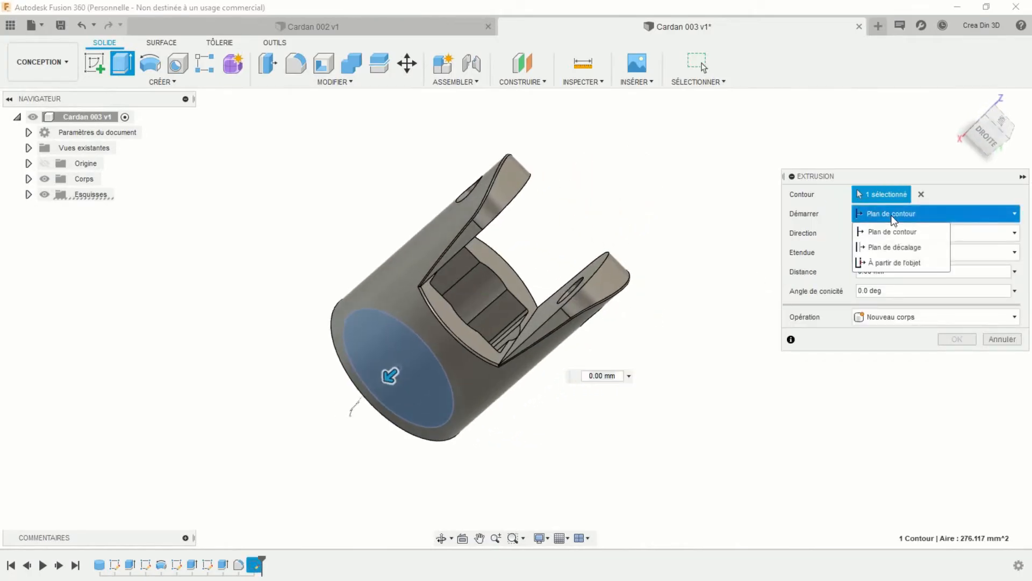
{"action": "left_click", "coordinate": [956, 192]}
{"action": "left_click", "coordinate": [881, 250]}
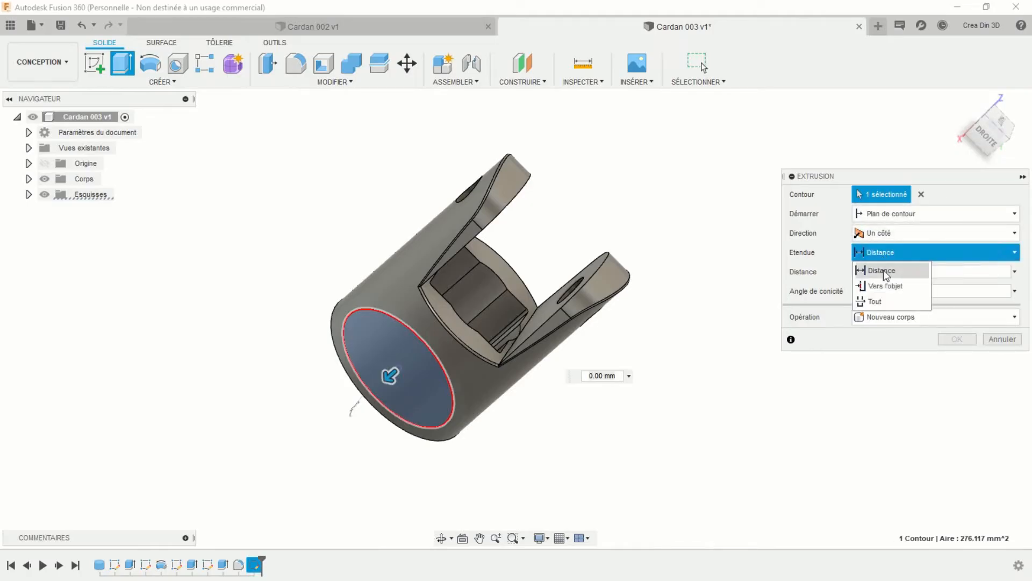
{"action": "left_click", "coordinate": [880, 286]}
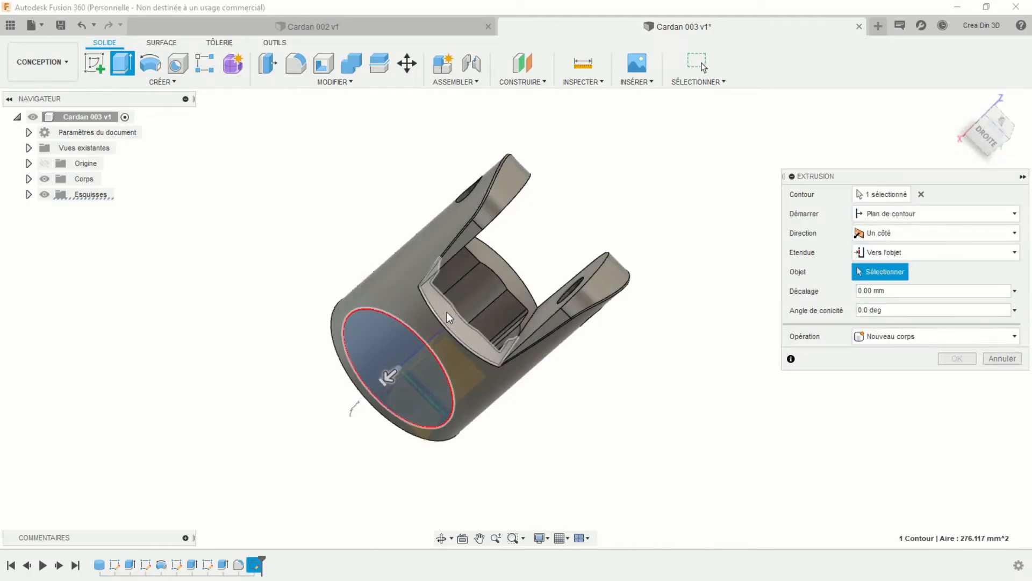
{"action": "left_click", "coordinate": [450, 312]}
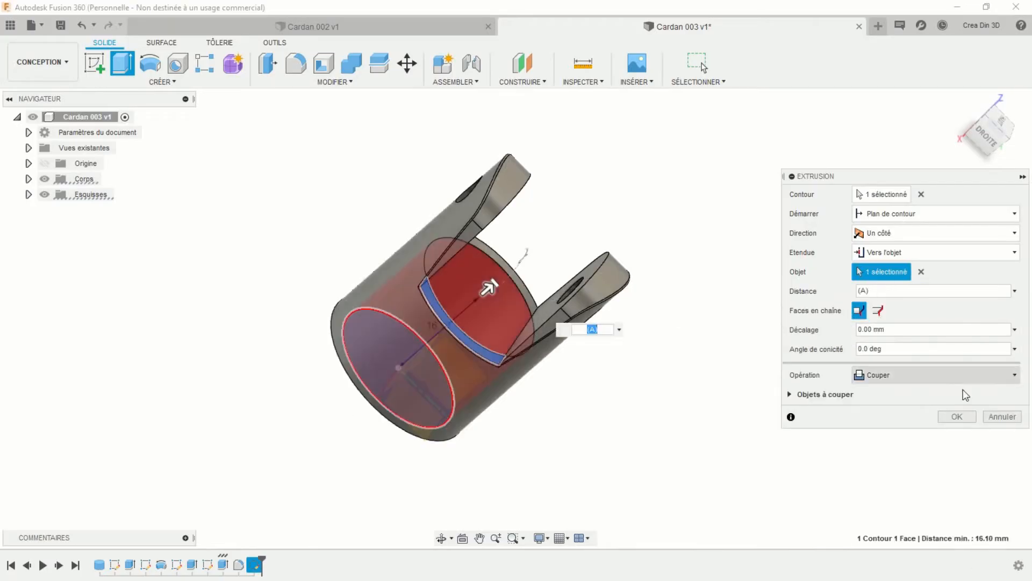
{"action": "left_click", "coordinate": [957, 414]}
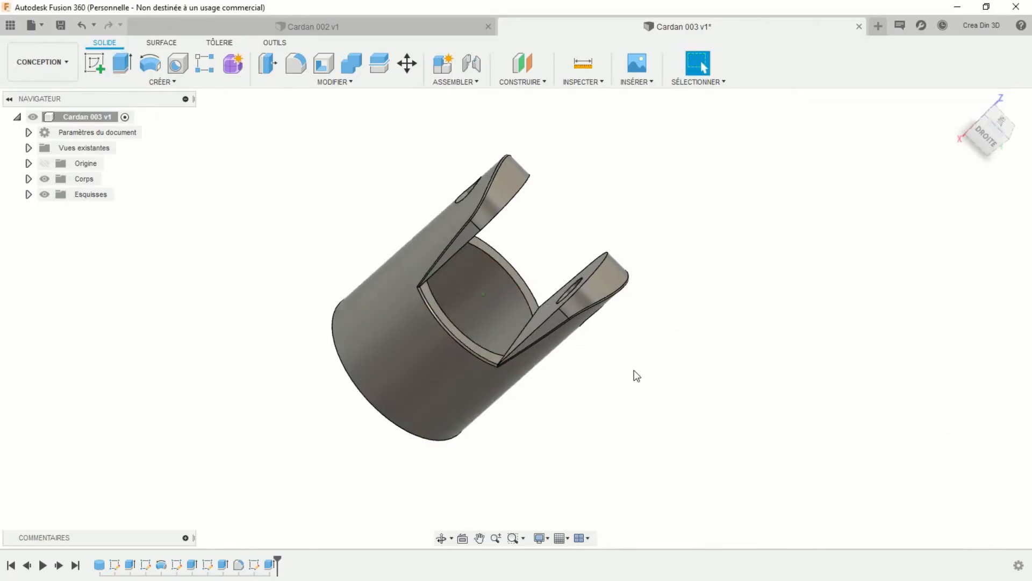
Edit the bore extrusion and change its operation to Join so that it fills the socket
{"action": "middle_click_drag", "start_coordinate": [633, 371], "coordinate": [559, 376], "text": "shift"}
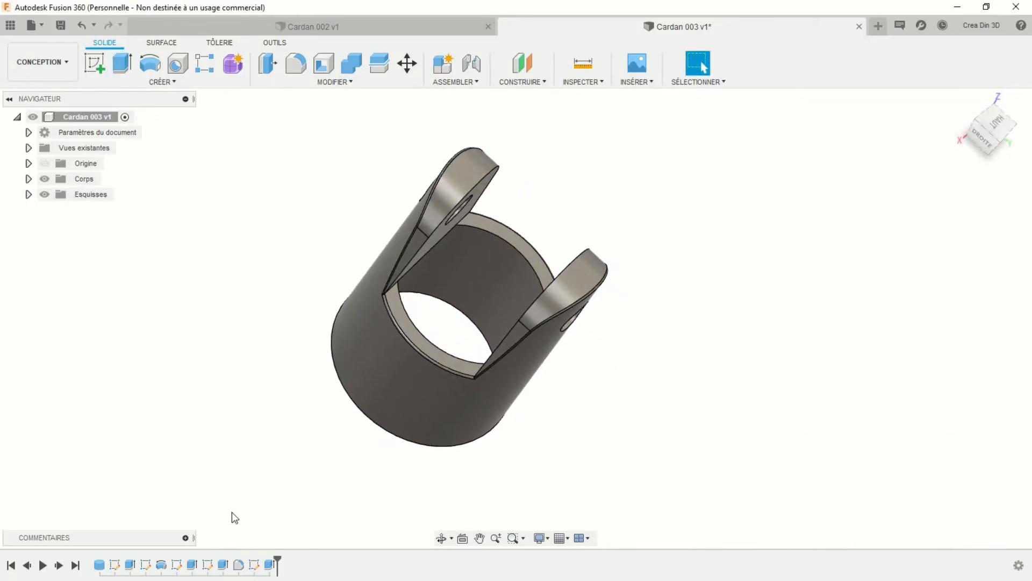
{"action": "right_click", "coordinate": [270, 567]}
{"action": "left_click", "coordinate": [324, 438]}
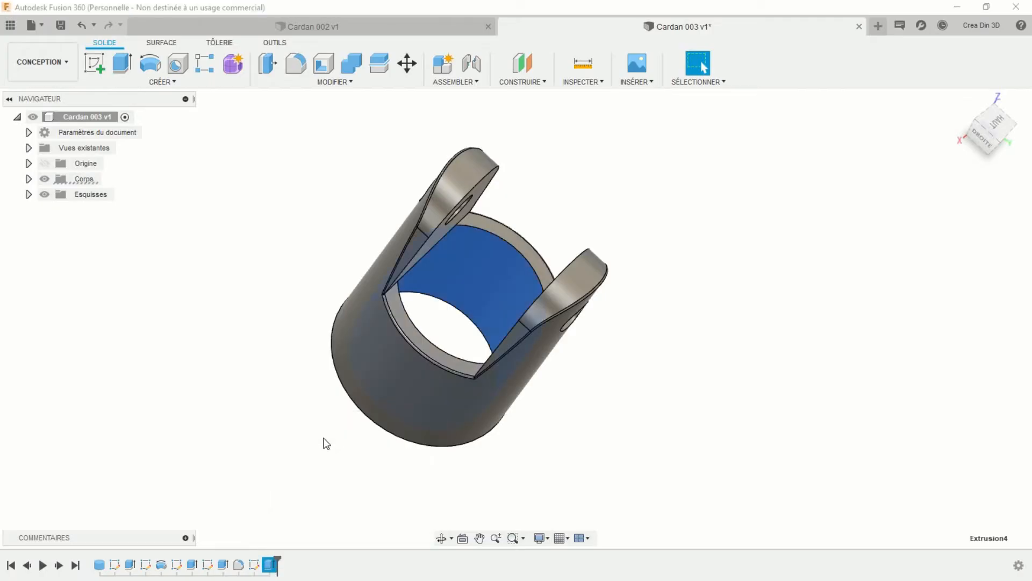
{"action": "left_click", "coordinate": [887, 355]}
{"action": "left_click", "coordinate": [886, 373]}
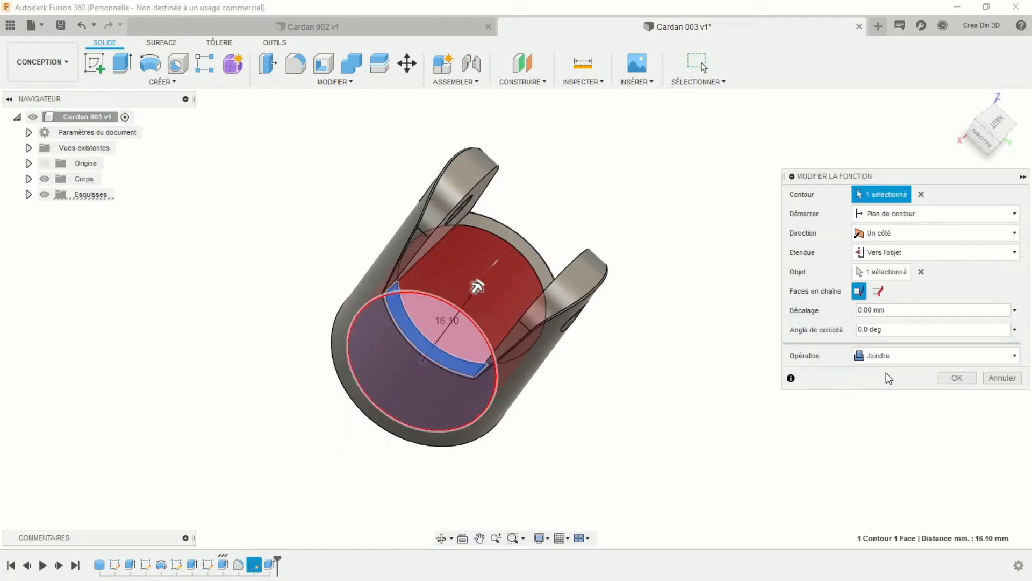
{"action": "left_click", "coordinate": [954, 378]}
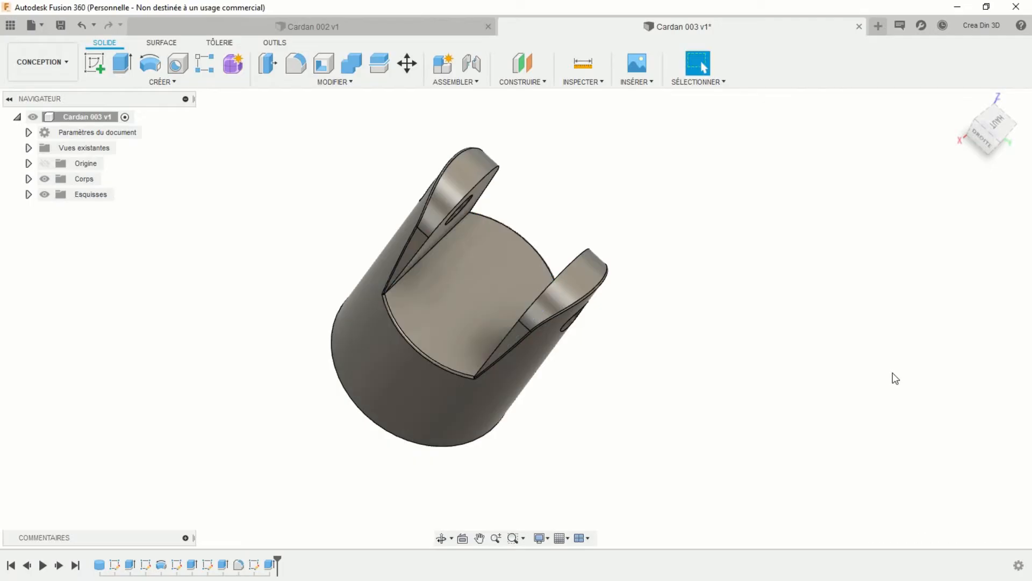
Cut the solid base back by 9 mm by extruding its circular end face into the body
{"action": "middle_click_drag", "start_coordinate": [892, 373], "coordinate": [688, 376], "text": "shift"}
{"action": "left_click", "coordinate": [122, 63]}
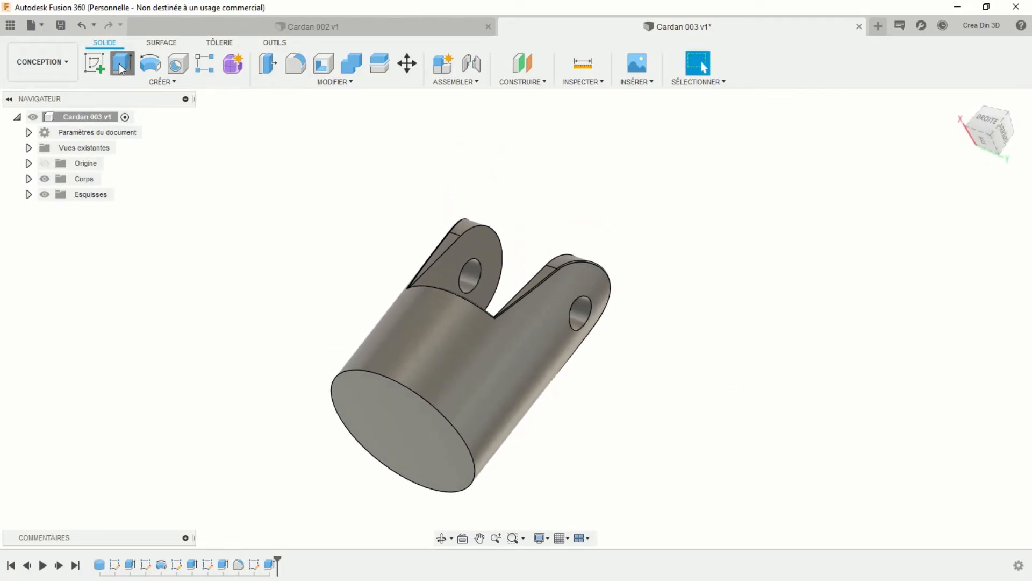
{"action": "left_click", "coordinate": [368, 418]}
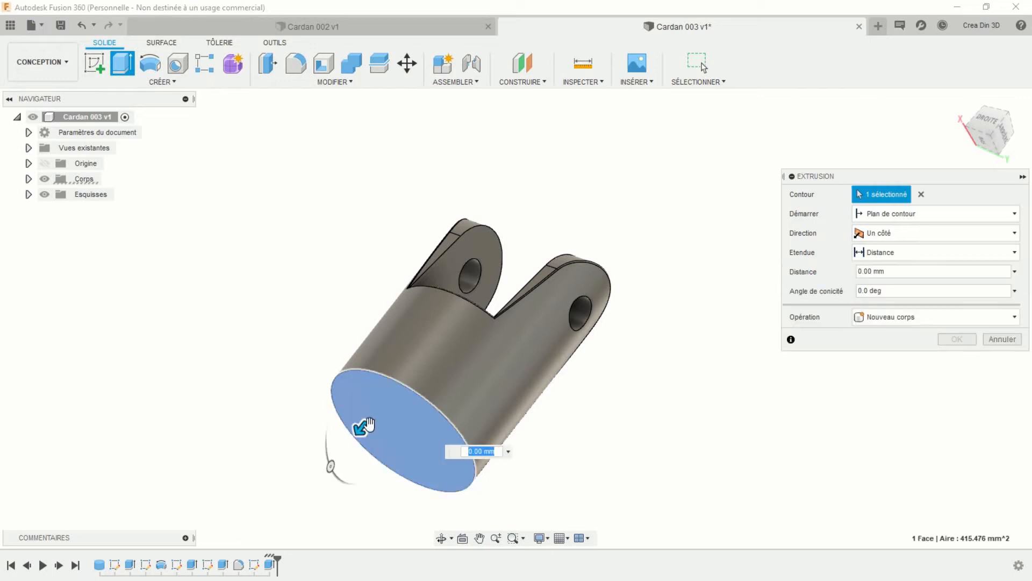
{"action": "left_click_drag", "start_coordinate": [362, 426], "coordinate": [401, 383]}
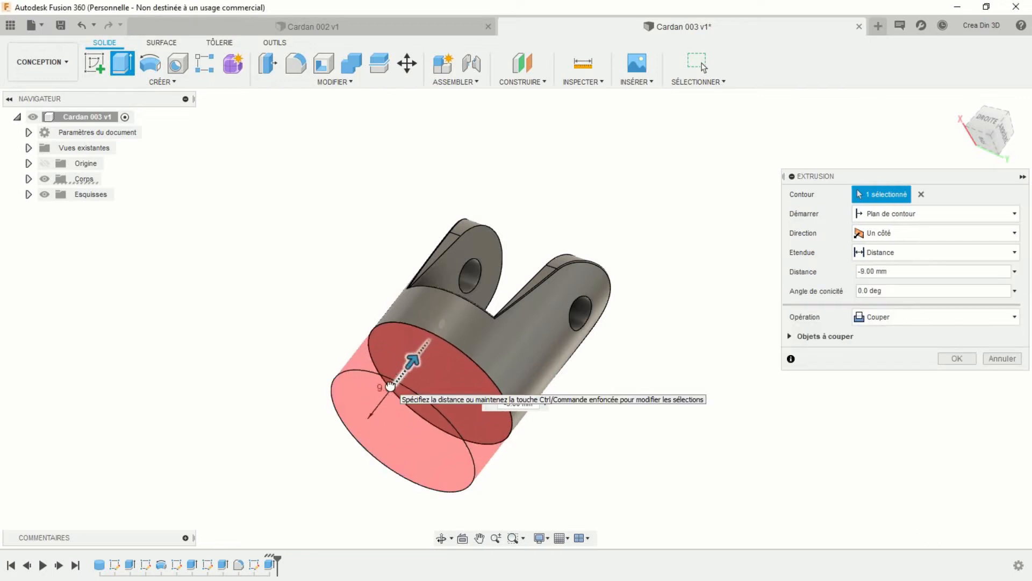
{"action": "left_click", "coordinate": [949, 361]}
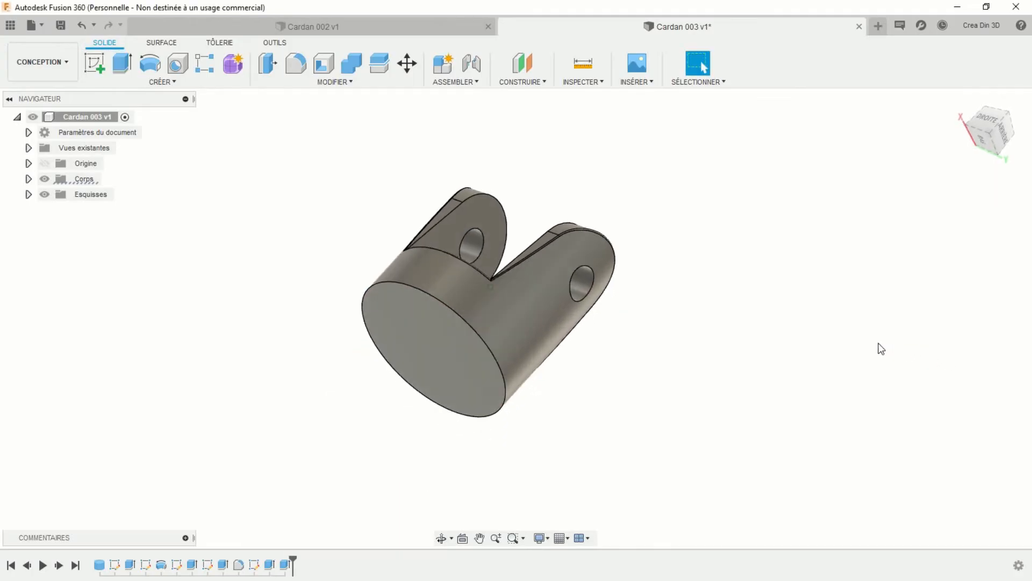
Create a sketch on the shortened base face with a 12.6 × 12.6 mm center rectangle on the origin, and finish the sketch
{"action": "middle_click_drag", "start_coordinate": [881, 348], "coordinate": [798, 353], "text": "shift"}
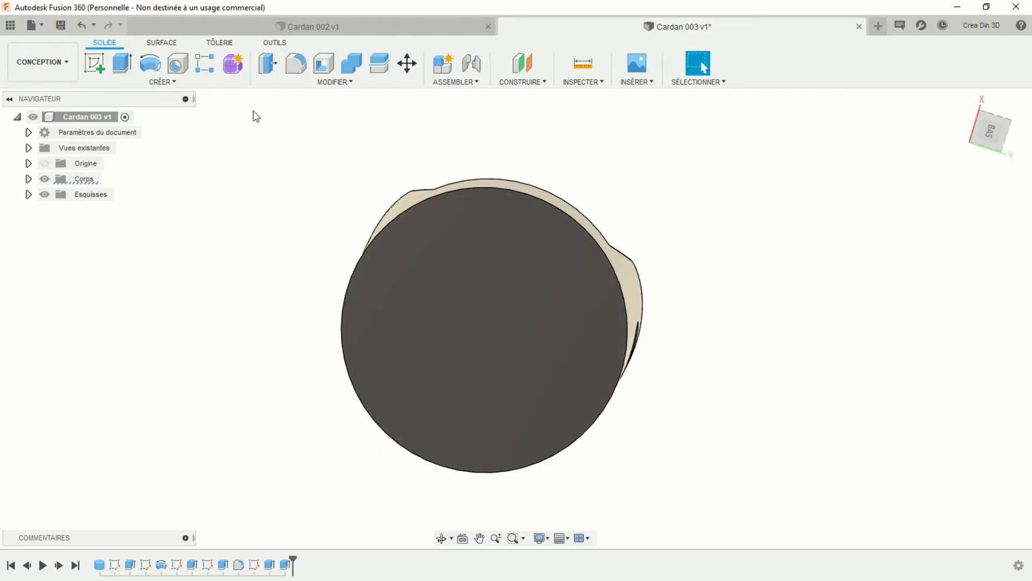
{"action": "left_click", "coordinate": [94, 63]}
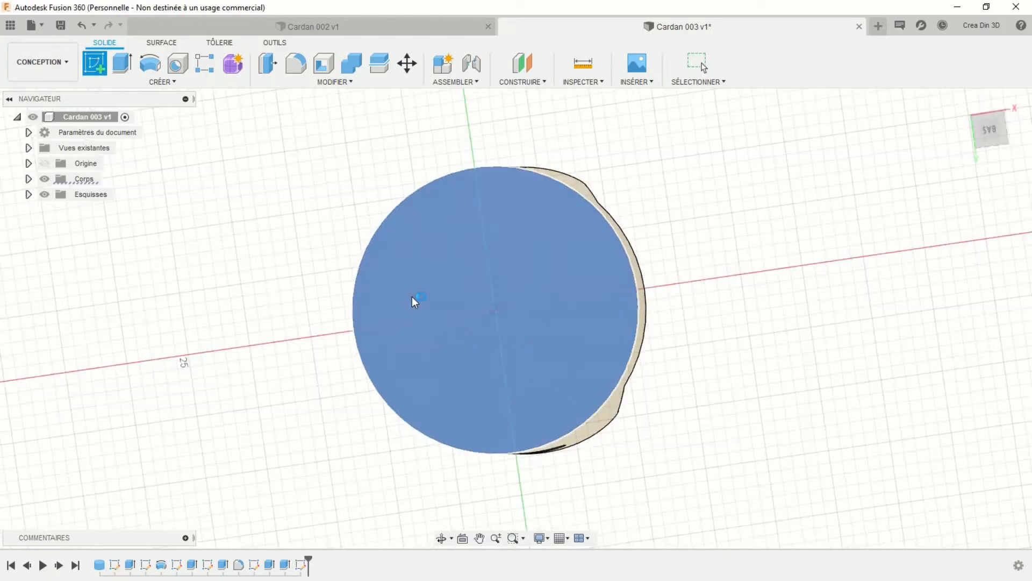
{"action": "left_click", "coordinate": [412, 297]}
{"action": "mouse_move", "coordinate": [408, 277]}
{"action": "middle_mouse_down"}
{"action": "mouse_move", "coordinate": [366, 197]}
{"action": "mouse_move", "coordinate": [355, 145]}
{"action": "middle_mouse_up"}
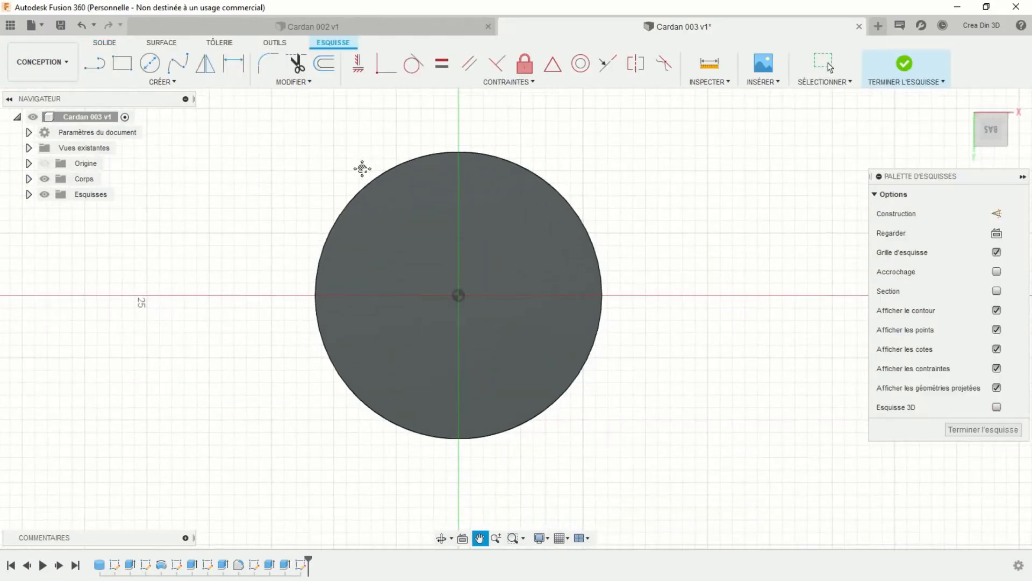
{"action": "left_click", "coordinate": [160, 82]}
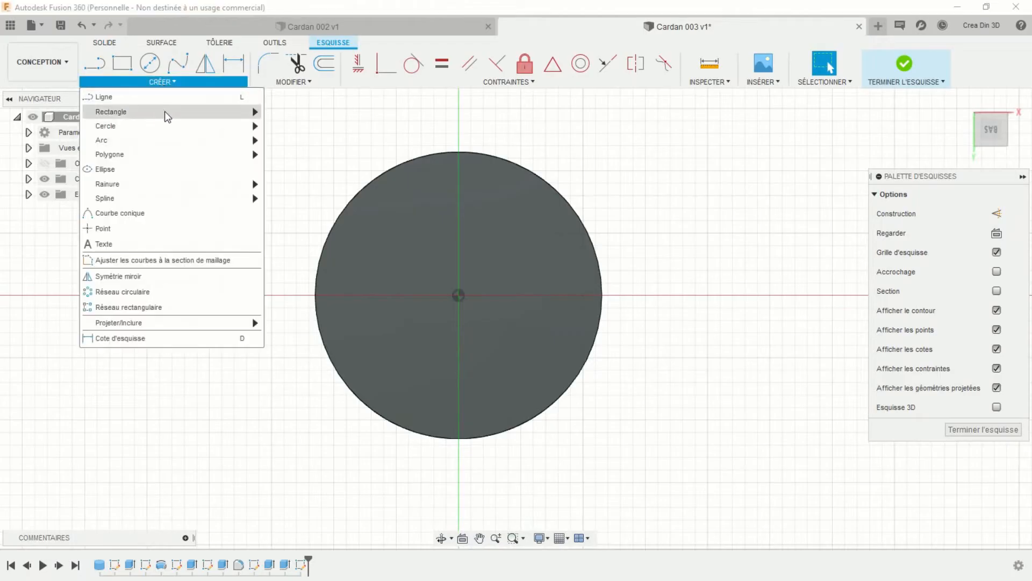
{"action": "mouse_move", "coordinate": [164, 111]}
{"action": "left_click", "coordinate": [304, 144]}
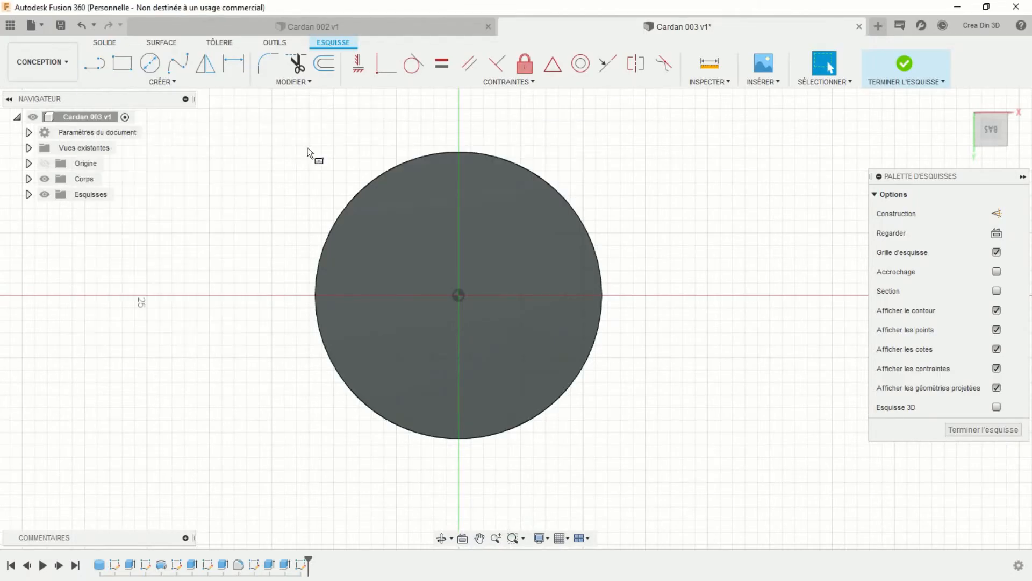
{"action": "left_click", "coordinate": [458, 295]}
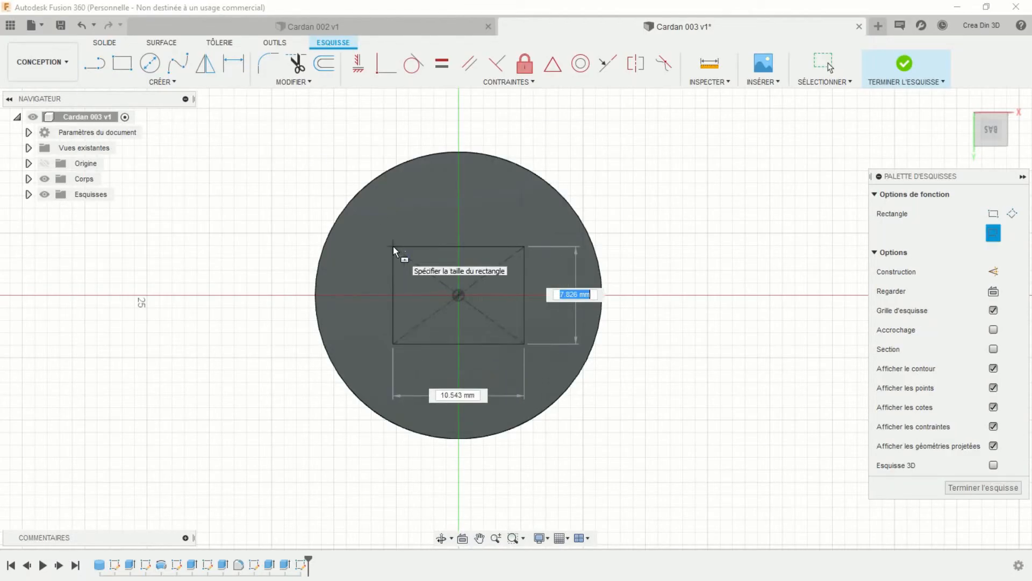
{"action": "type", "text": "12.6"}
{"action": "key", "text": "Tab"}
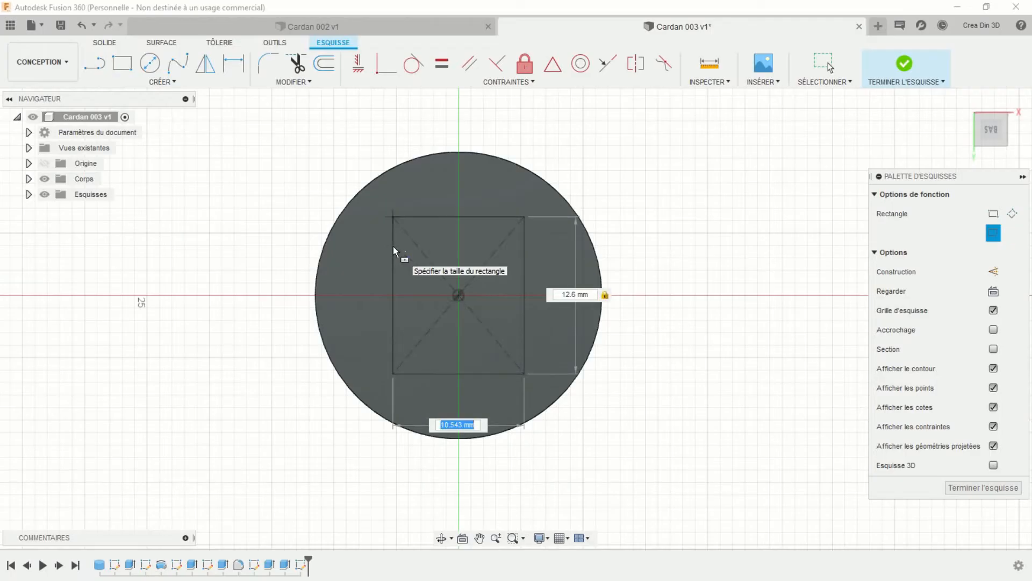
{"action": "type", "text": "12.6"}
{"action": "key", "text": "Tab"}
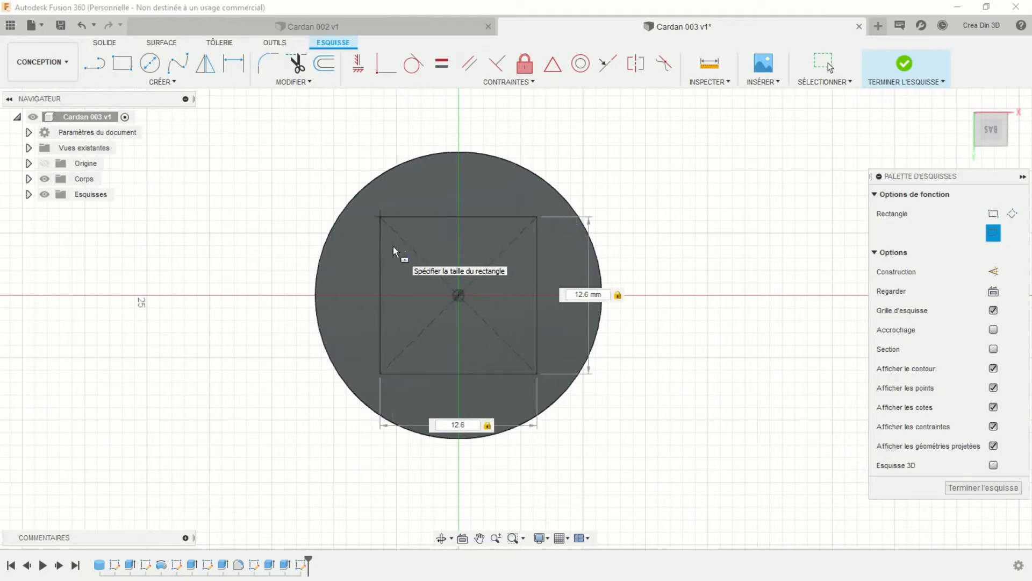
{"action": "key", "text": "Return"}
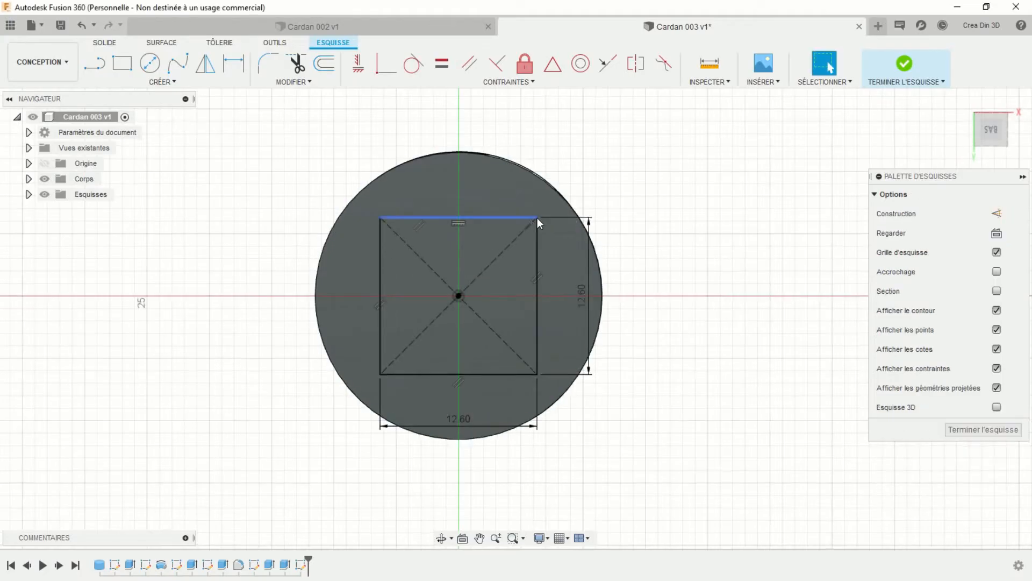
{"action": "mouse_move", "coordinate": [537, 218]}
{"action": "middle_mouse_down", "text": "shift"}
{"action": "mouse_move", "coordinate": [622, 228]}
{"action": "mouse_move", "coordinate": [799, 168]}
{"action": "middle_mouse_up", "text": "shift"}
{"action": "left_click", "coordinate": [901, 68]}
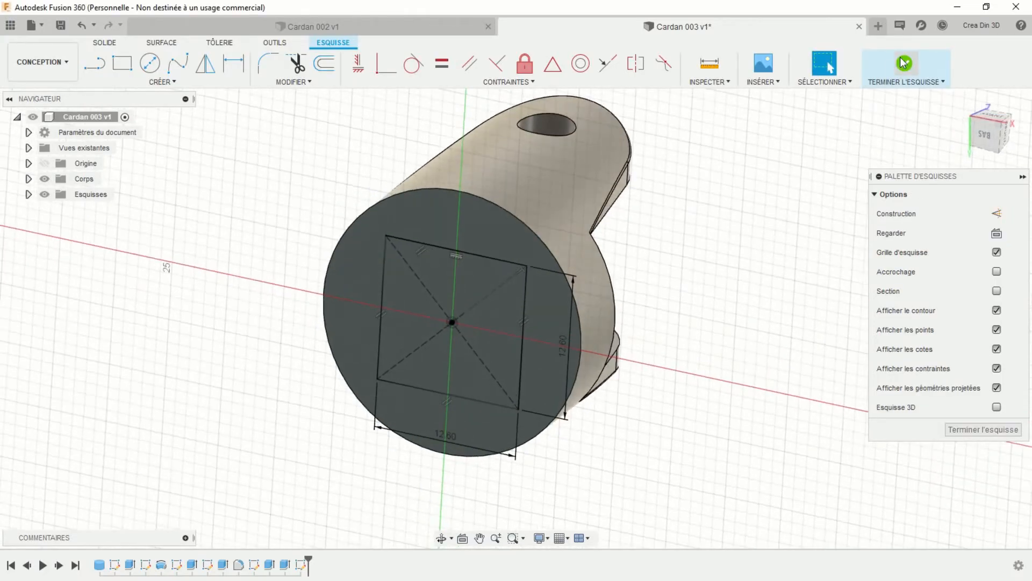
Extrude the square profile 17 mm outward from the base, joined to the body, as a square shank
{"action": "left_click", "coordinate": [123, 62]}
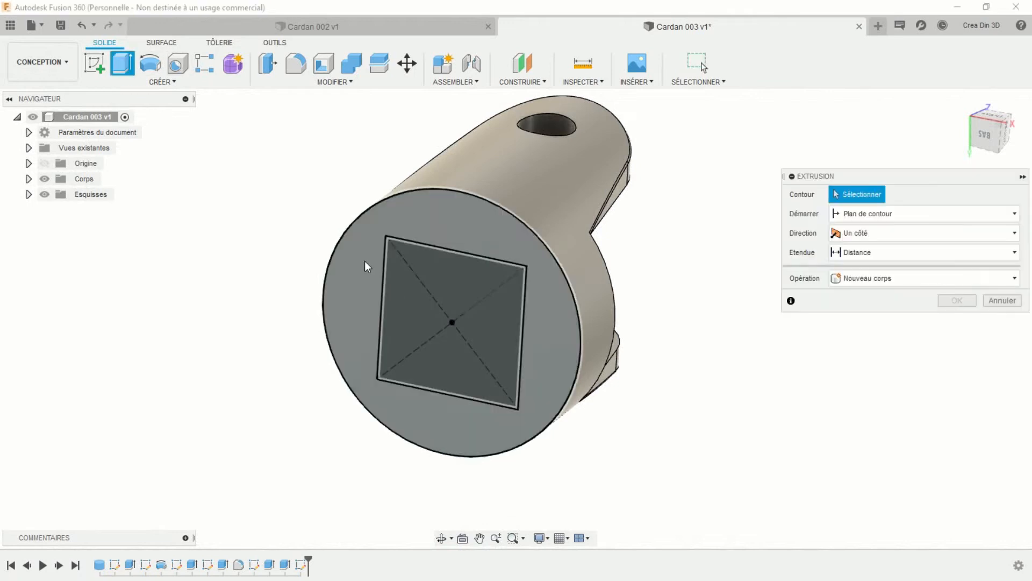
{"action": "left_click", "coordinate": [405, 305]}
{"action": "left_click_drag", "start_coordinate": [445, 328], "coordinate": [371, 372]}
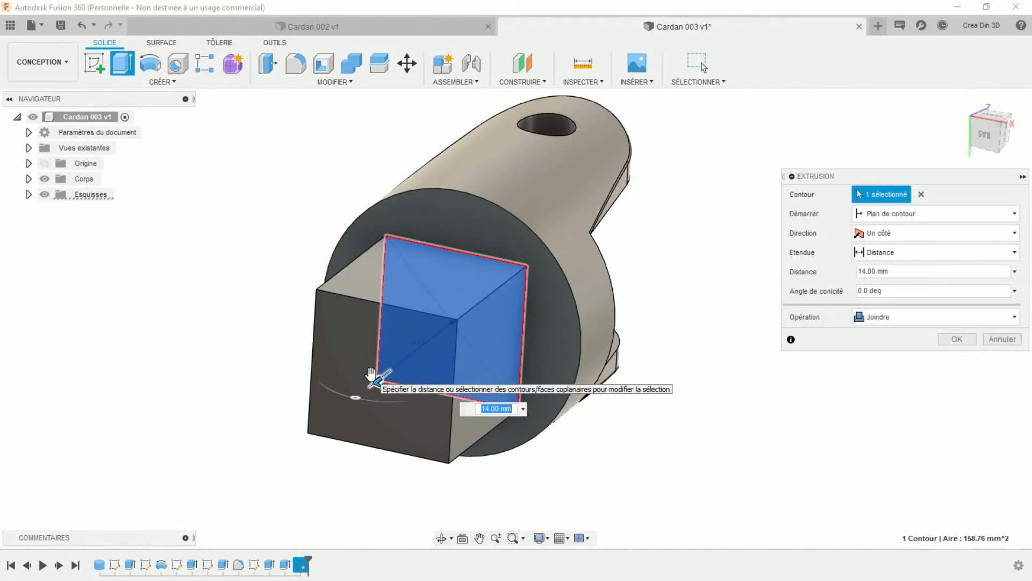
{"action": "type", "text": "17"}
{"action": "key", "text": "Return"}
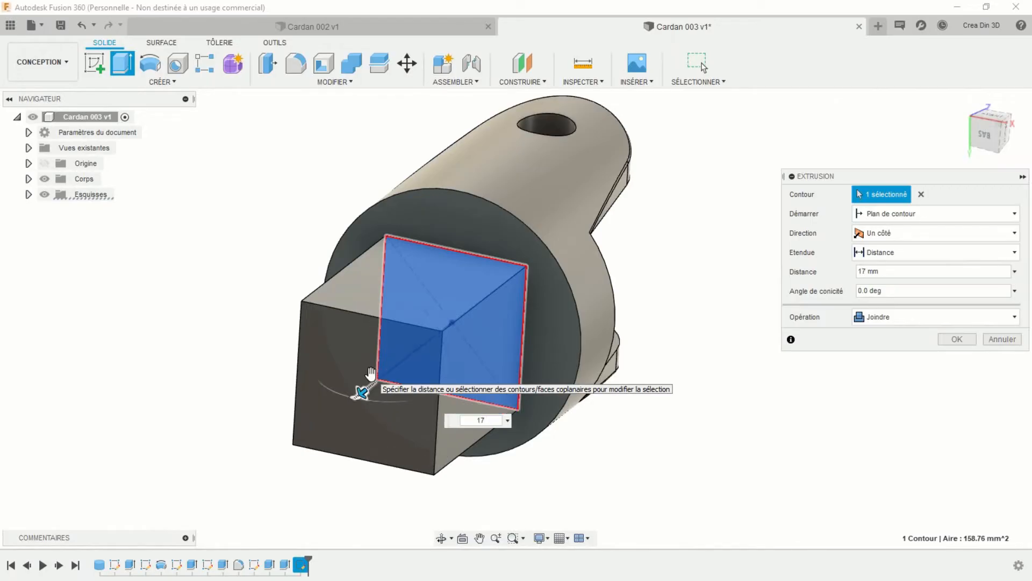
{"action": "key", "text": "Return"}
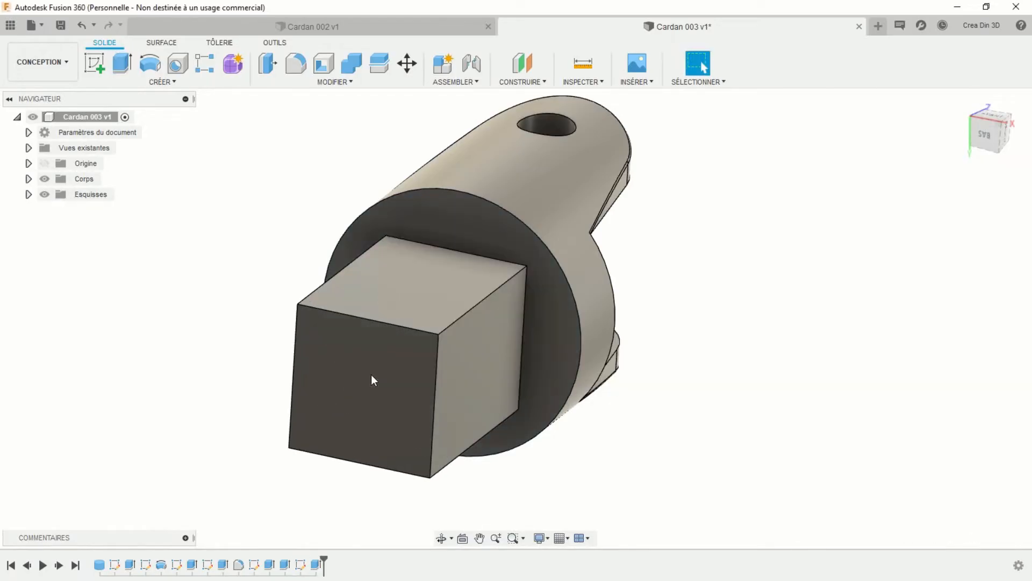
On the front origin plane, sketch a right triangle beside the shank's free end, with a horizontal leg about 5.3 mm long
{"action": "scroll", "coordinate": [369, 374], "scroll_direction": "down", "scroll_amount": 3}
{"action": "mouse_move", "coordinate": [369, 378]}
{"action": "middle_mouse_down", "text": "shift"}
{"action": "mouse_move", "coordinate": [385, 387]}
{"action": "mouse_move", "coordinate": [332, 355]}
{"action": "middle_mouse_up", "text": "shift"}
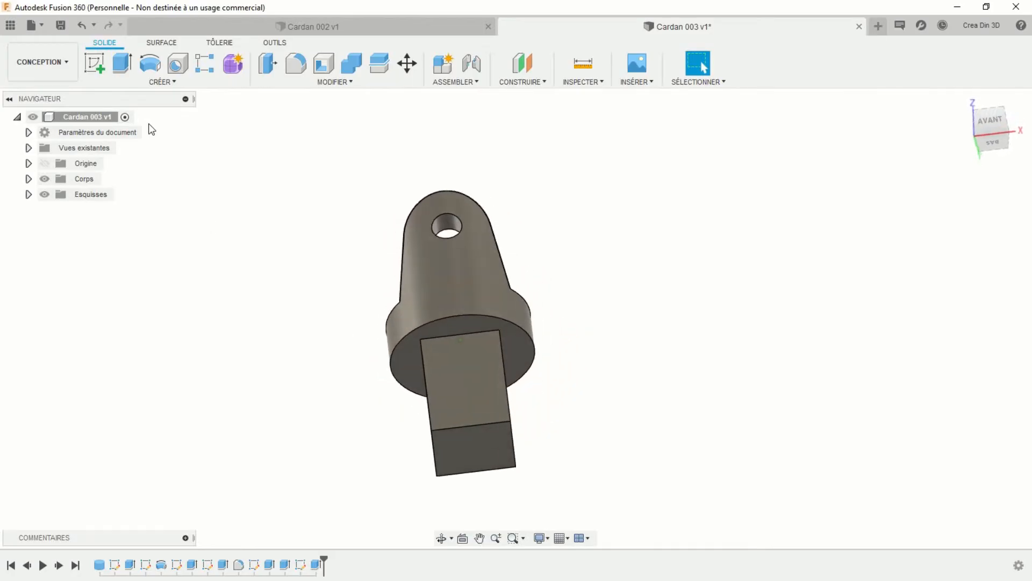
{"action": "left_click", "coordinate": [92, 62]}
{"action": "mouse_move", "coordinate": [285, 316]}
{"action": "middle_mouse_down", "text": "shift"}
{"action": "mouse_move", "coordinate": [544, 415]}
{"action": "mouse_move", "coordinate": [517, 379]}
{"action": "middle_mouse_up", "text": "shift"}
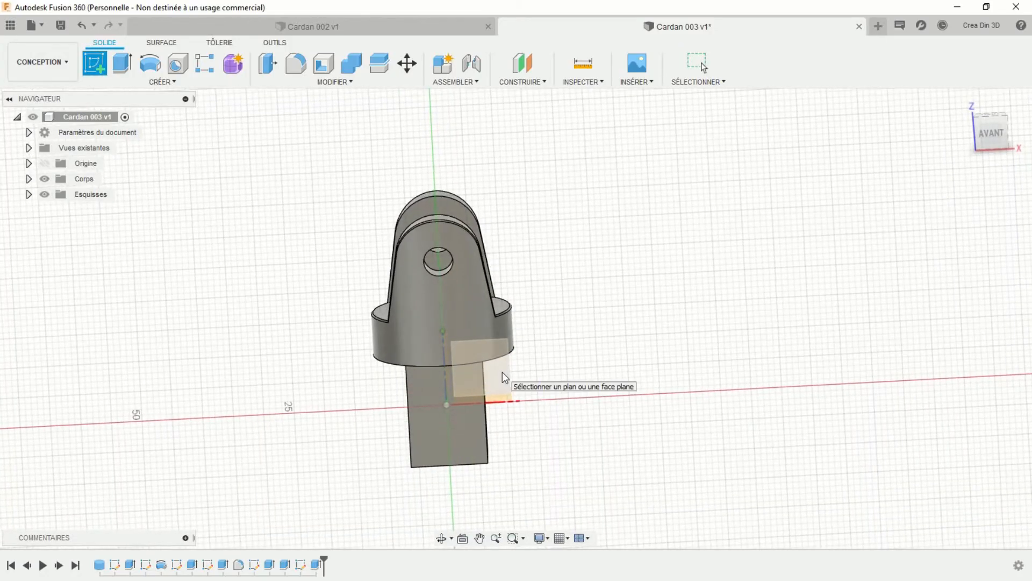
{"action": "left_click", "coordinate": [503, 372]}
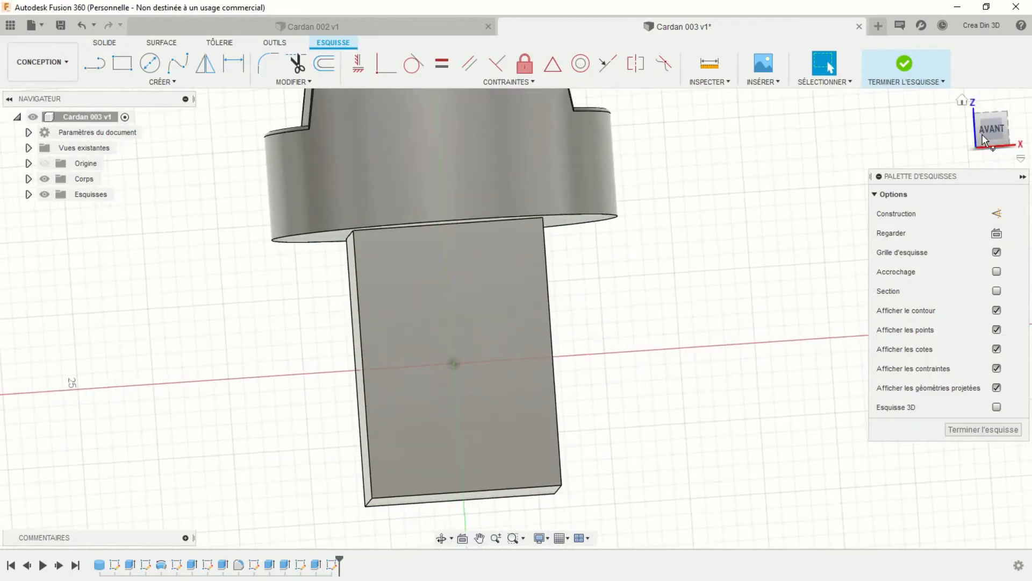
{"action": "left_click", "coordinate": [988, 131]}
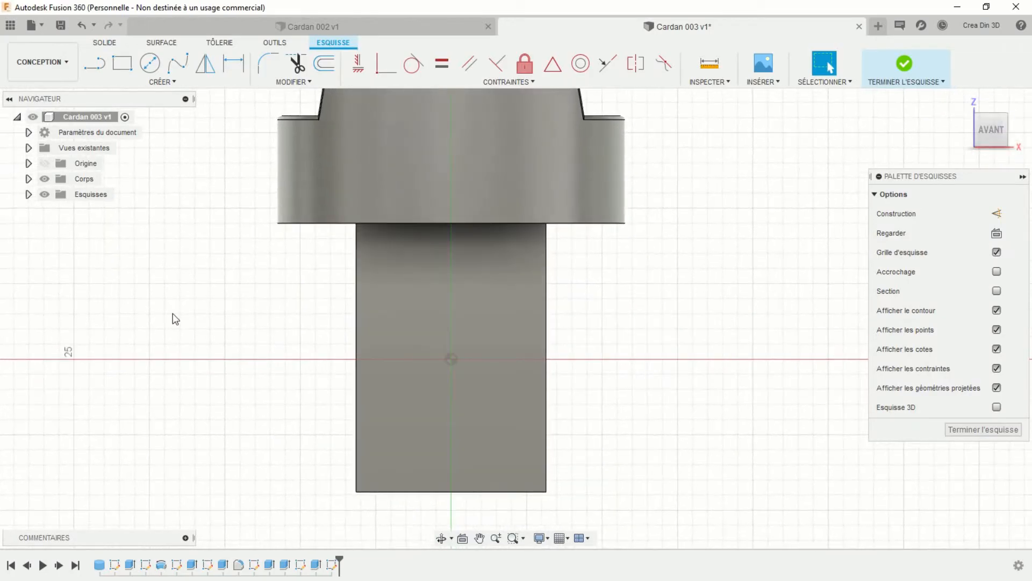
{"action": "left_click", "coordinate": [97, 64]}
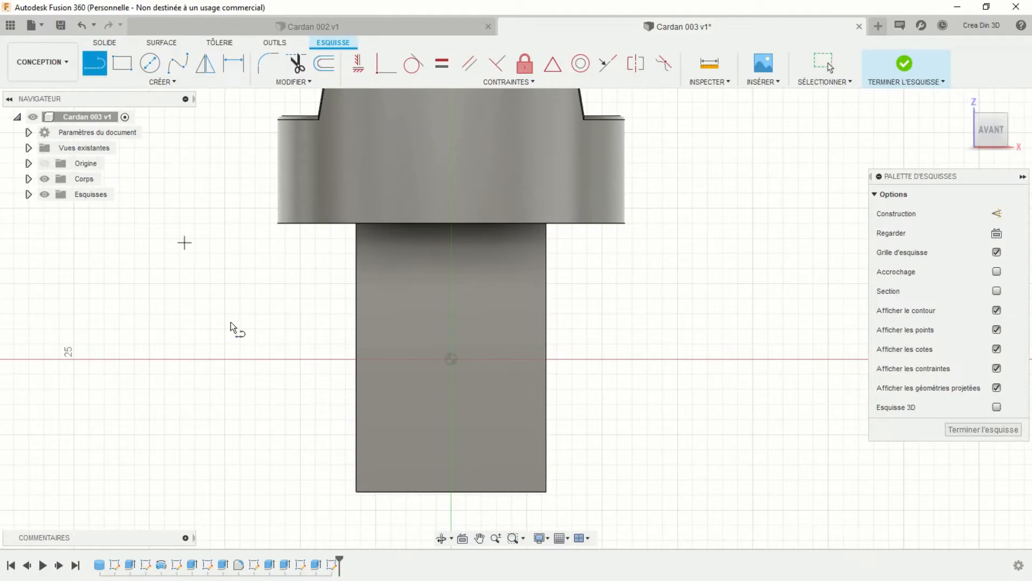
{"action": "left_click", "coordinate": [249, 437]}
{"action": "left_click", "coordinate": [249, 495]}
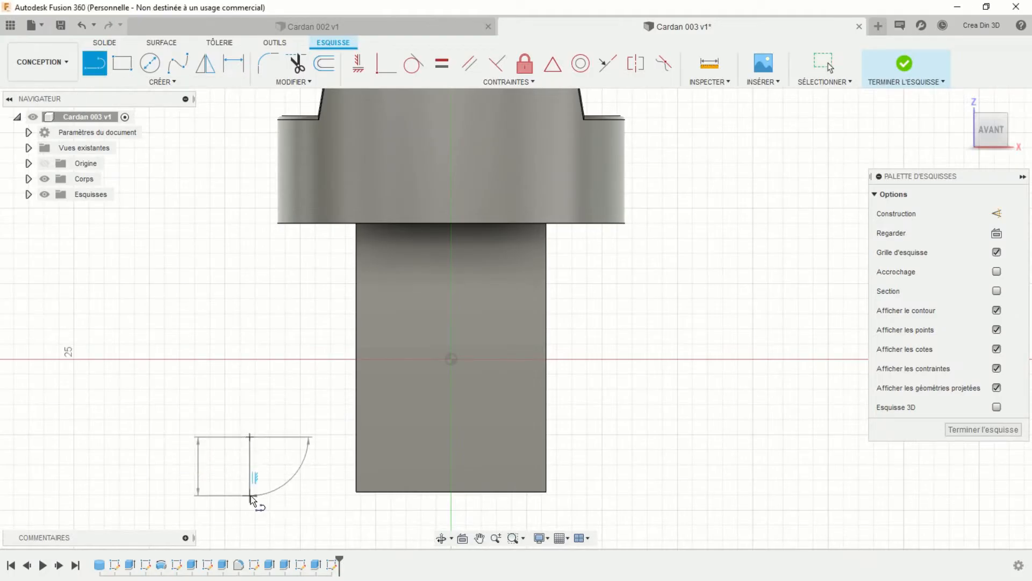
{"action": "left_click", "coordinate": [331, 495]}
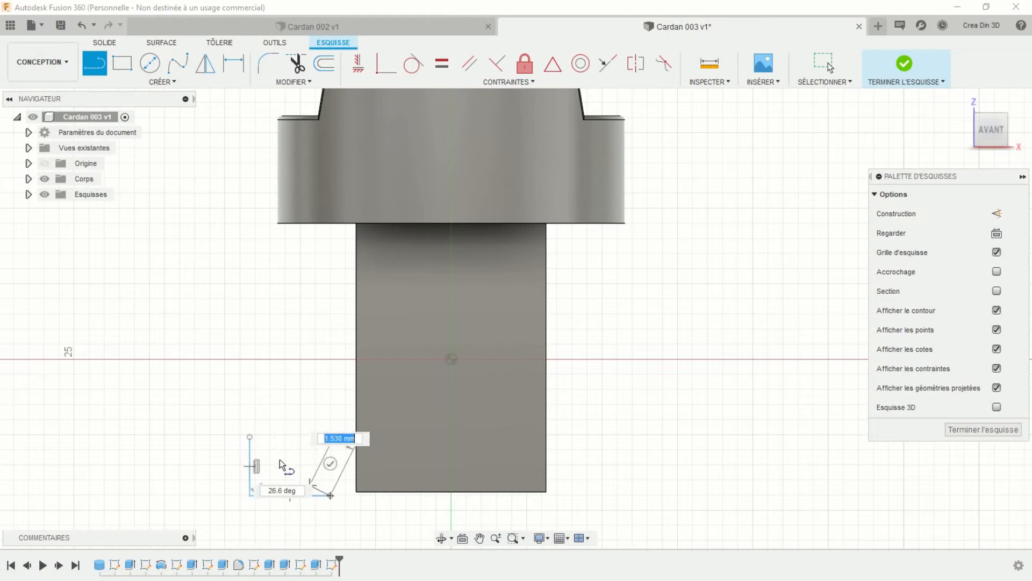
{"action": "left_click", "coordinate": [249, 437]}
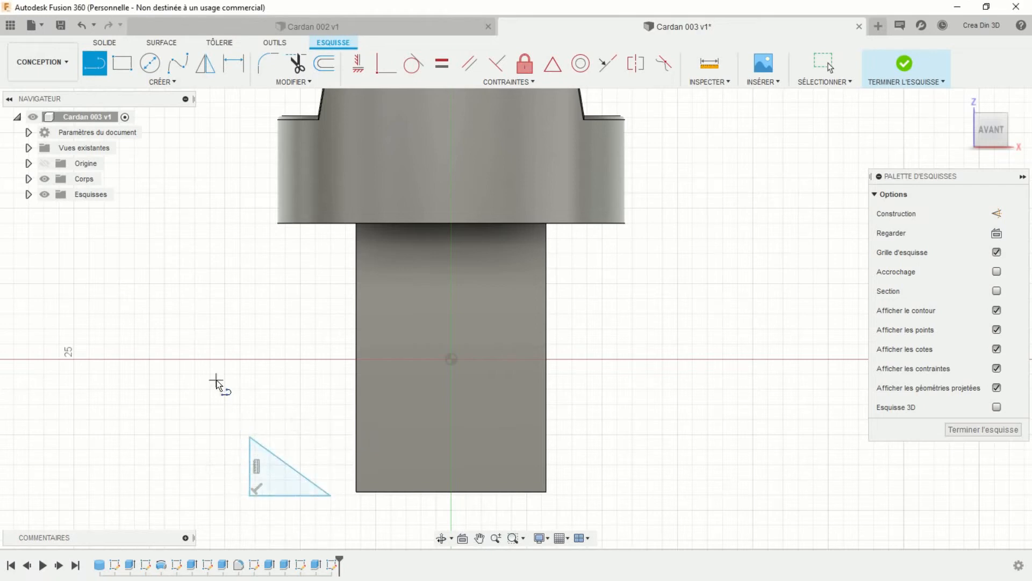
Dimension the angle between the triangle's horizontal leg and its sloping side as 45°
{"action": "left_click", "coordinate": [233, 63]}
{"action": "left_click", "coordinate": [288, 496]}
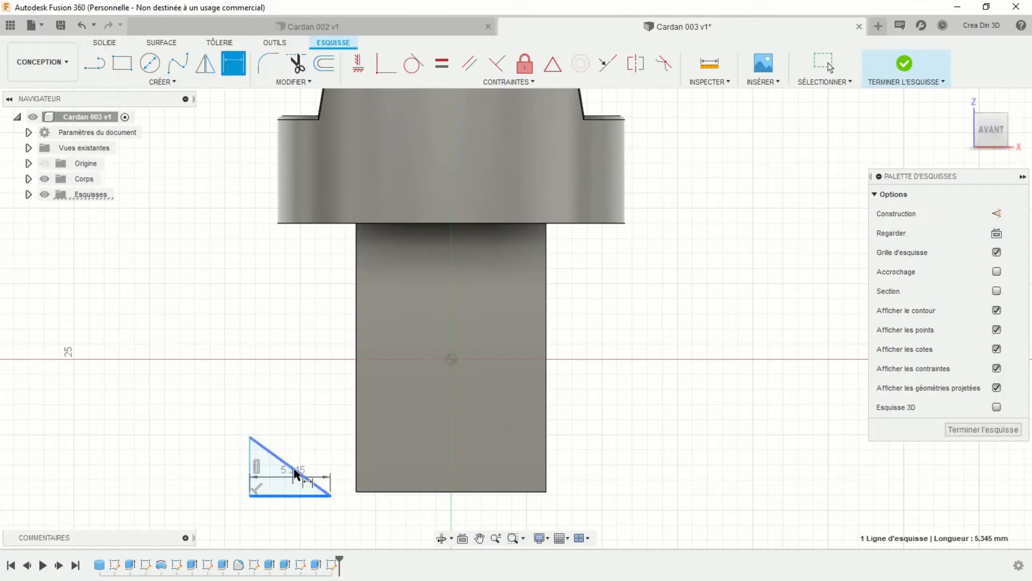
{"action": "left_click", "coordinate": [293, 469]}
{"action": "left_click", "coordinate": [285, 467]}
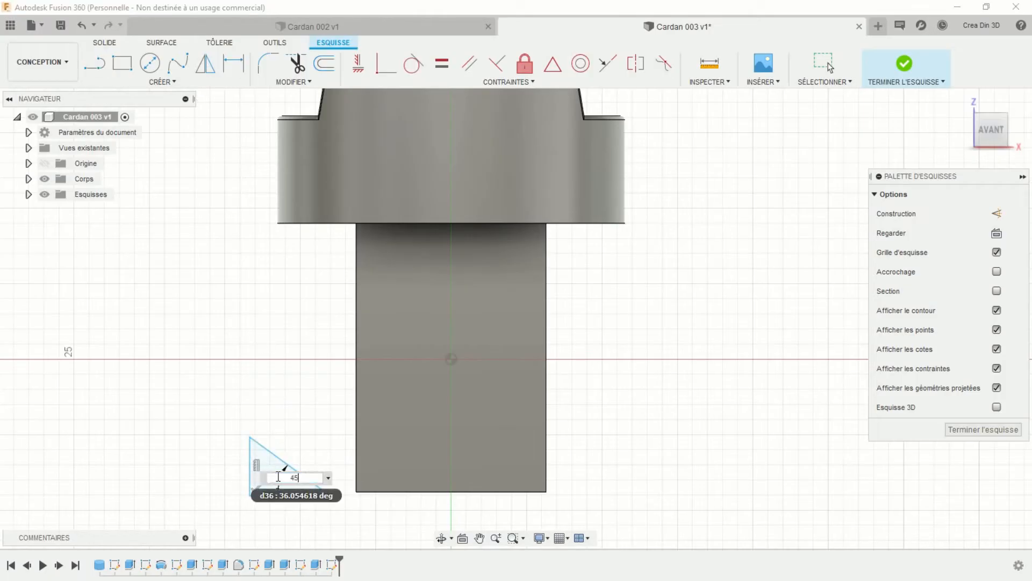
{"action": "key", "text": "Return"}
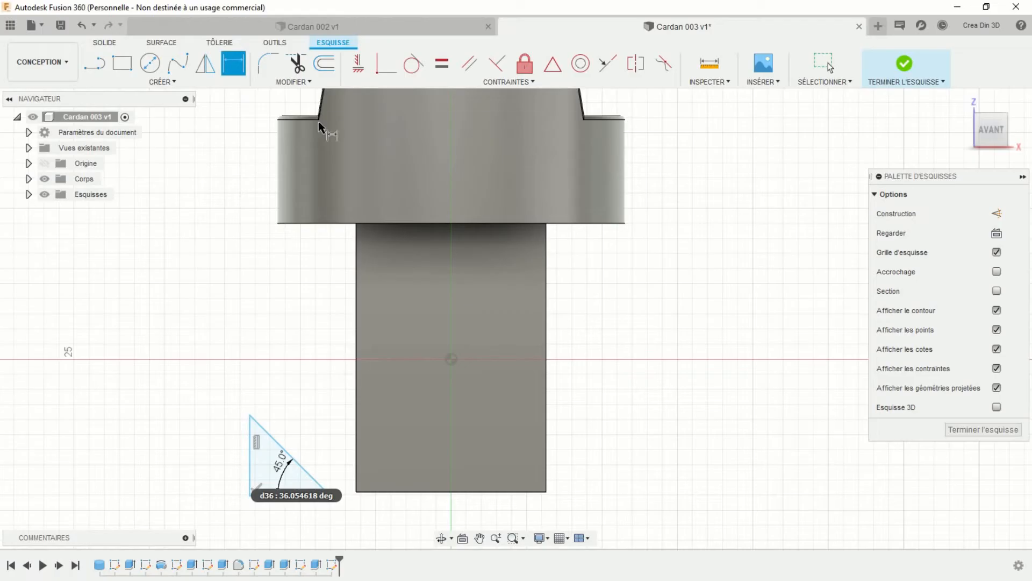
Constrain the triangle's horizontal leg to be coincident with the corner point of the shank's free end
{"action": "left_click", "coordinate": [386, 63]}
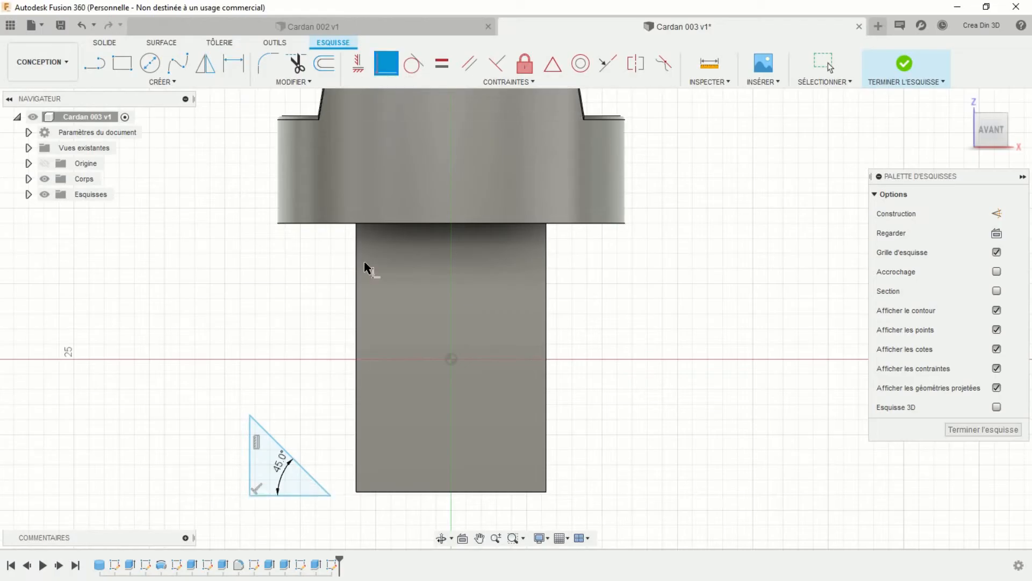
{"action": "left_click", "coordinate": [313, 495]}
{"action": "left_click", "coordinate": [359, 491]}
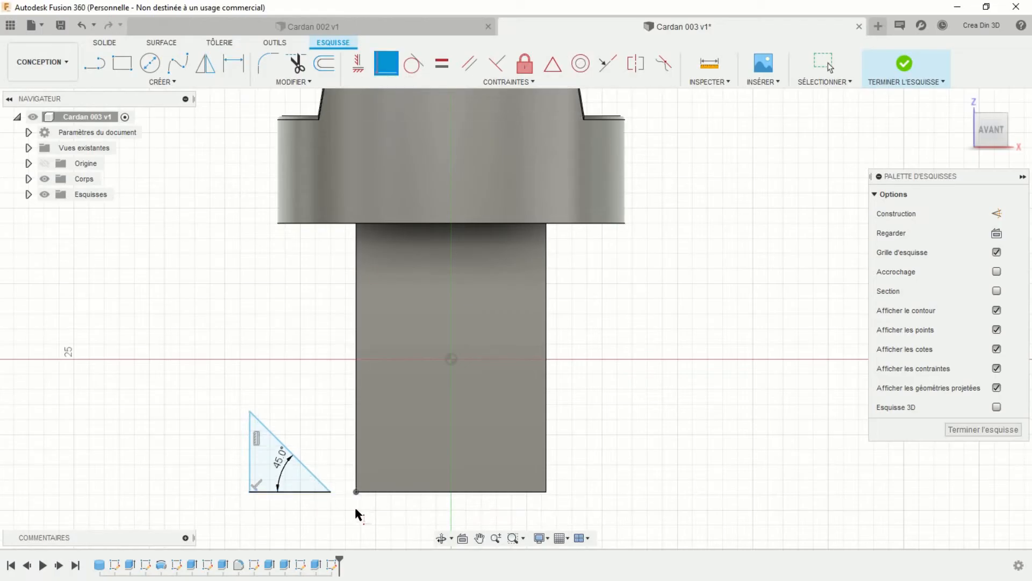
Dimension the triangle's inner tip 5.7 mm horizontally from the origin, and enlarge the triangle outward until its vertical leg is about 9.2 mm
{"action": "left_click", "coordinate": [234, 65]}
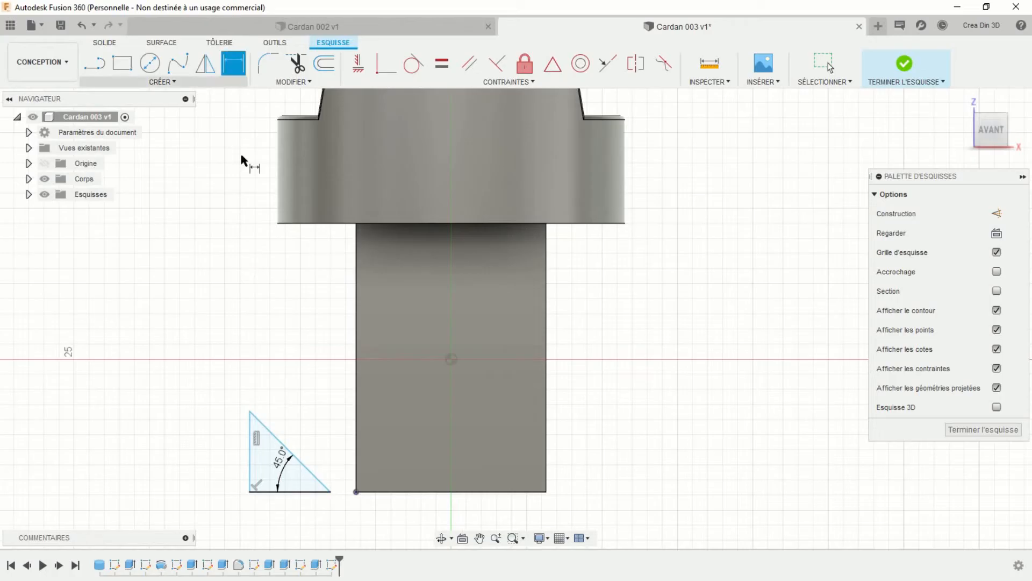
{"action": "left_click", "coordinate": [450, 356]}
{"action": "left_click", "coordinate": [398, 519]}
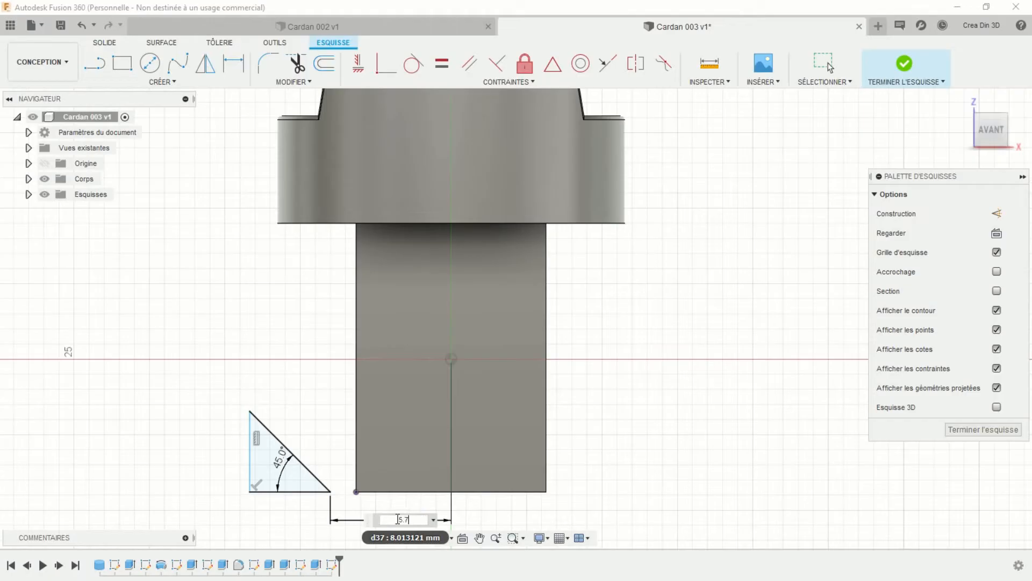
{"action": "key", "text": "Return"}
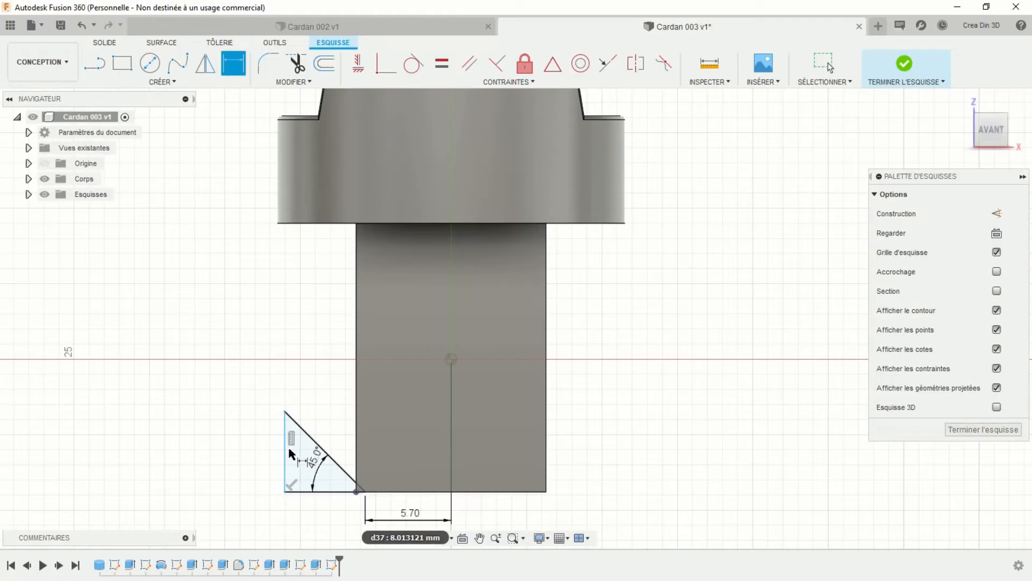
{"action": "key", "text": "Escape"}
{"action": "left_click_drag", "start_coordinate": [285, 452], "coordinate": [226, 453]}
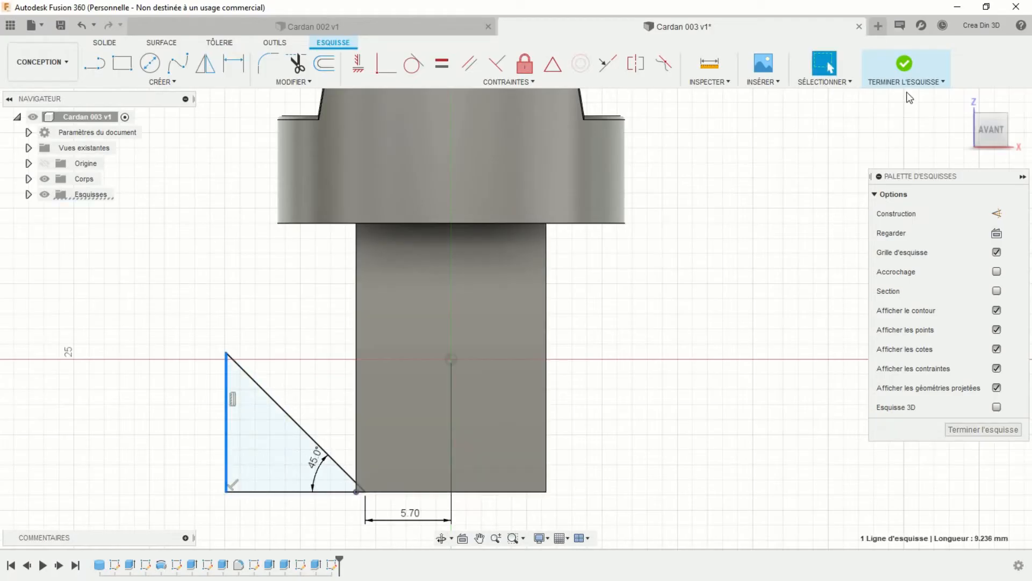
Finish the sketch and revolve the triangle 360° around the round base's axis as a cut, chamfering the shank's free end
{"action": "left_click", "coordinate": [905, 64]}
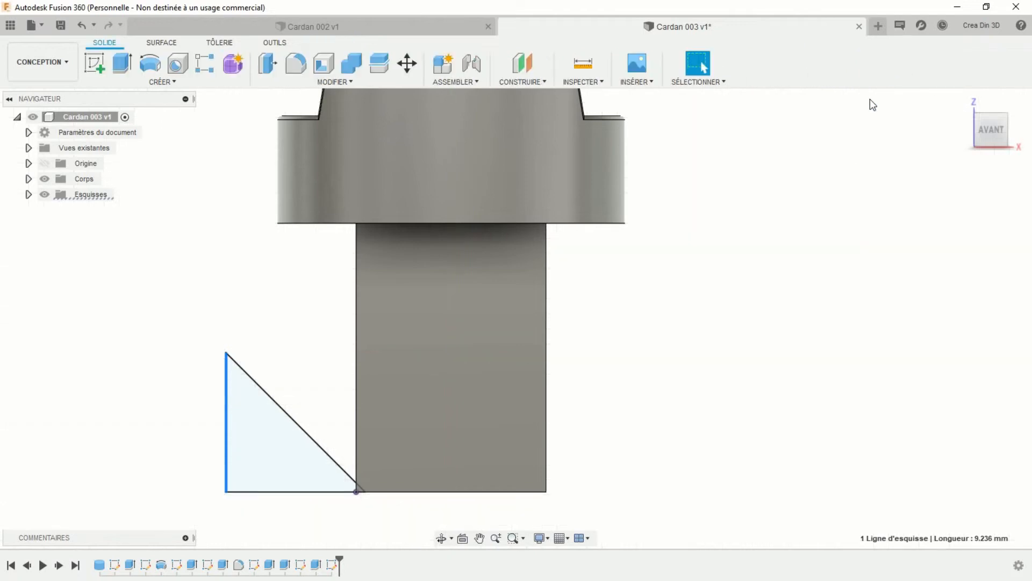
{"action": "mouse_move", "coordinate": [779, 226]}
{"action": "middle_mouse_down", "text": "shift"}
{"action": "mouse_move", "coordinate": [756, 258]}
{"action": "mouse_move", "coordinate": [733, 258]}
{"action": "mouse_move", "coordinate": [718, 337]}
{"action": "mouse_move", "coordinate": [667, 331]}
{"action": "middle_mouse_up", "text": "shift"}
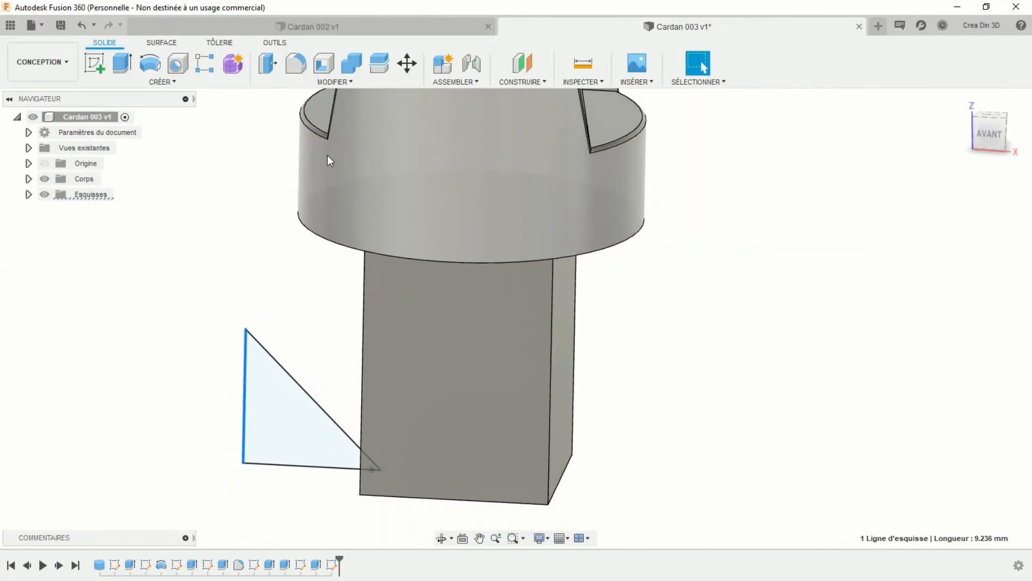
{"action": "left_click", "coordinate": [152, 67]}
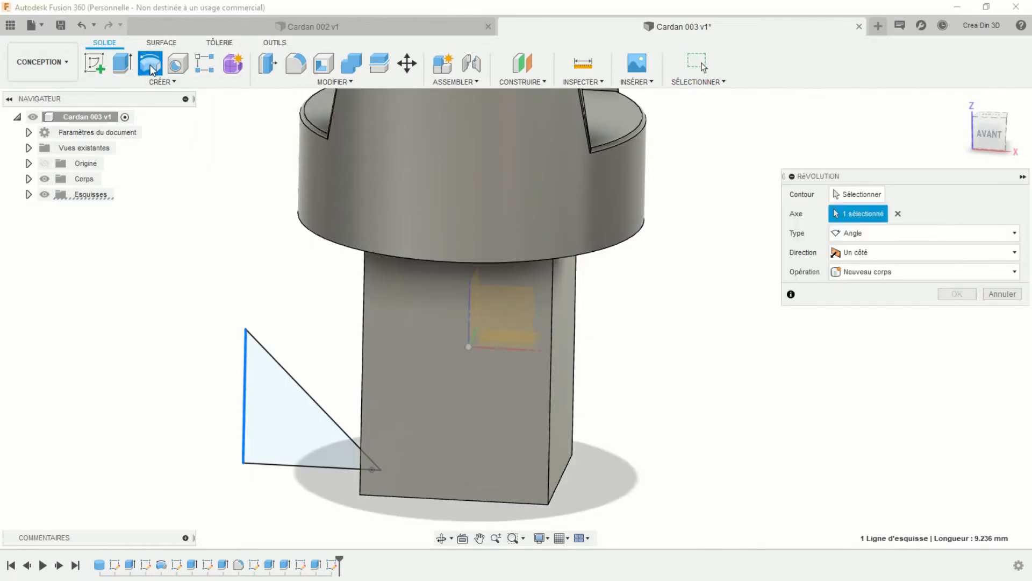
{"action": "left_click", "coordinate": [406, 197]}
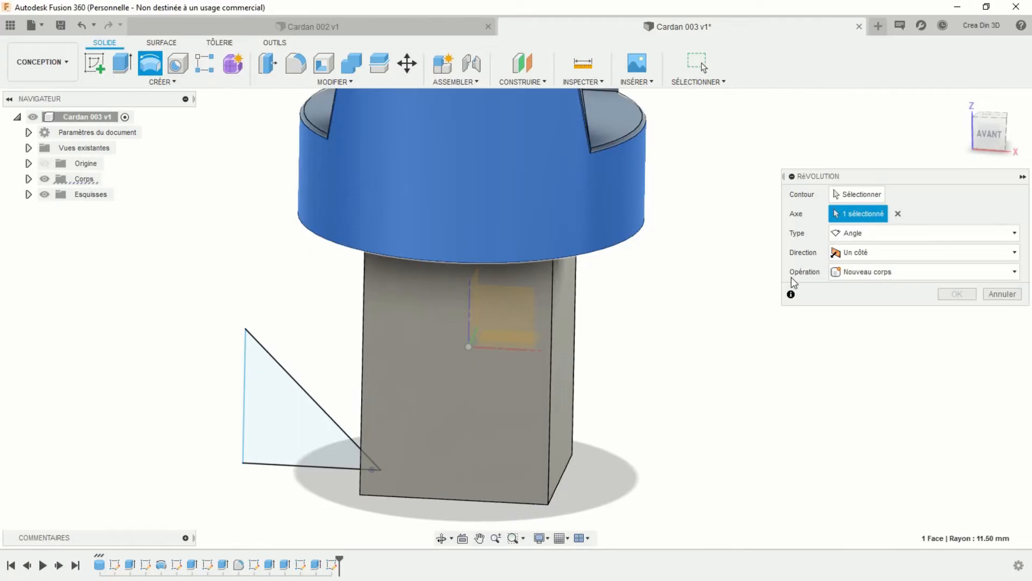
{"action": "mouse_move", "coordinate": [808, 285]}
{"action": "middle_mouse_down", "text": "shift"}
{"action": "mouse_move", "coordinate": [715, 306]}
{"action": "mouse_move", "coordinate": [683, 321]}
{"action": "mouse_move", "coordinate": [667, 347]}
{"action": "middle_mouse_up", "text": "shift"}
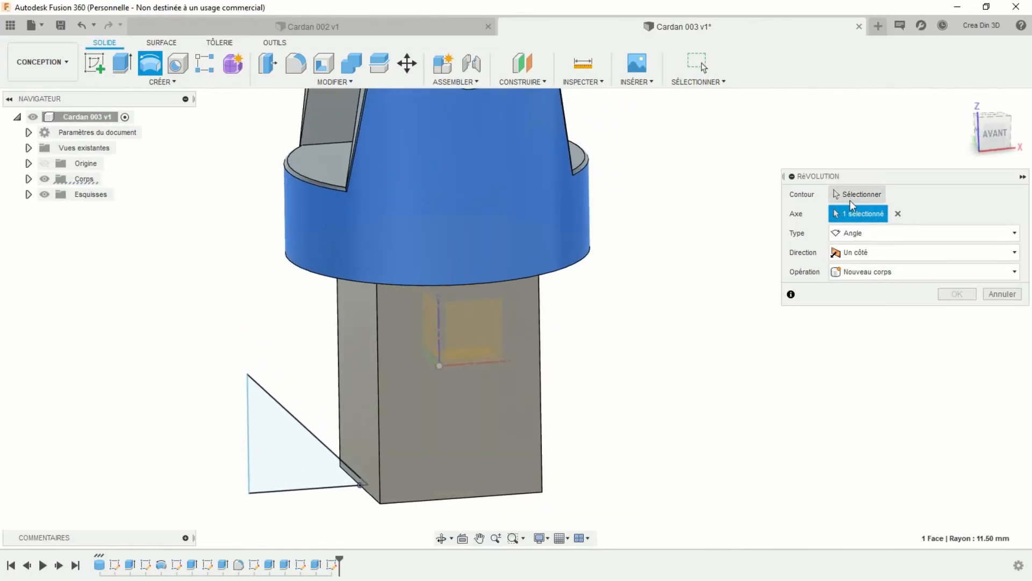
{"action": "left_click", "coordinate": [850, 197]}
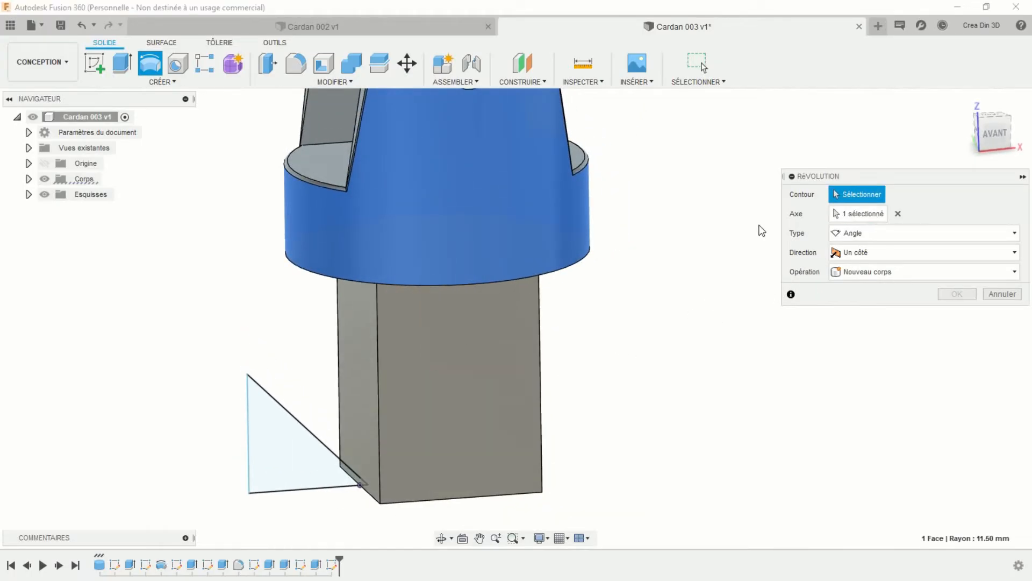
{"action": "left_click", "coordinate": [260, 437]}
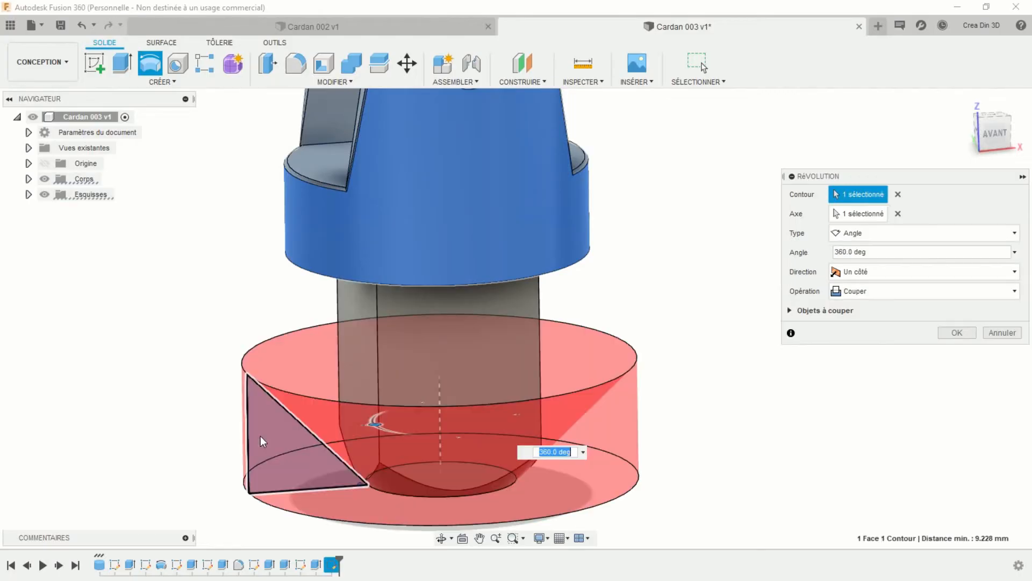
{"action": "left_click", "coordinate": [957, 333]}
{"action": "middle_click_drag", "start_coordinate": [874, 332], "coordinate": [725, 350], "text": "shift"}
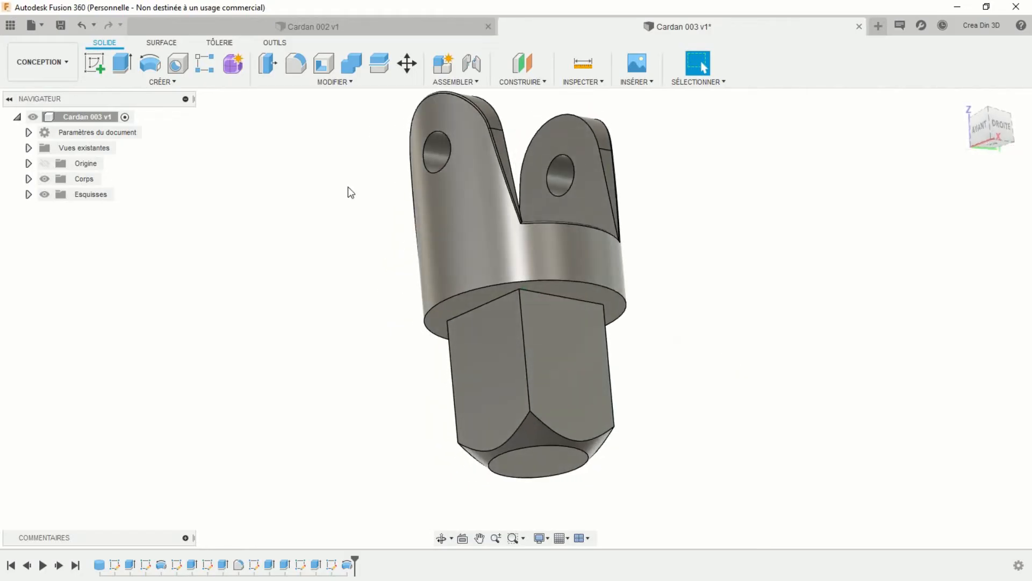
Fillet the four edges where the square shank meets the round base with a 1.25 mm radius
{"action": "left_click", "coordinate": [295, 64]}
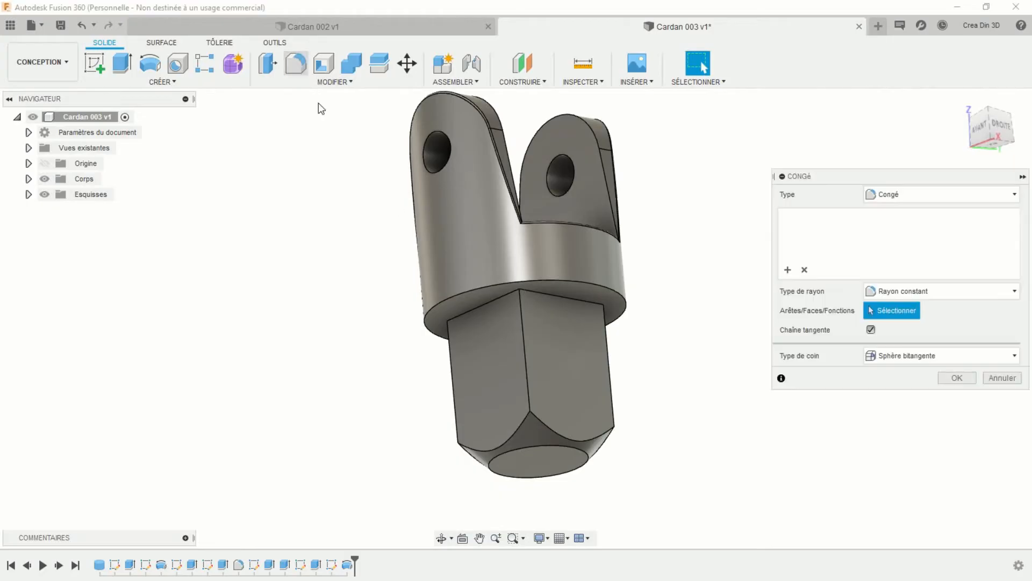
{"action": "left_click", "coordinate": [544, 292]}
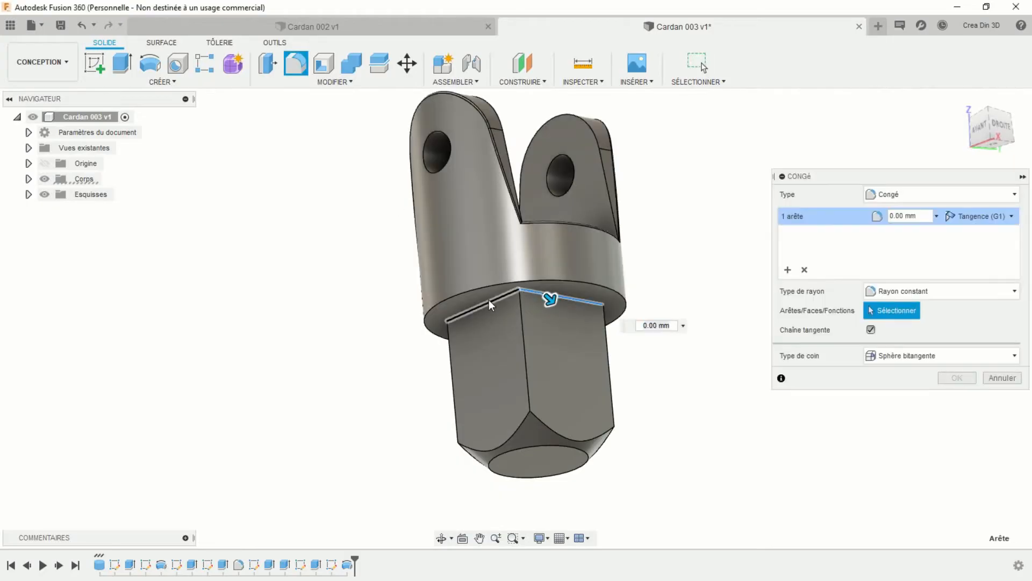
{"action": "middle_click_drag", "start_coordinate": [488, 299], "coordinate": [665, 315], "text": "shift"}
{"action": "left_click", "coordinate": [498, 334]}
{"action": "left_click", "coordinate": [512, 343]}
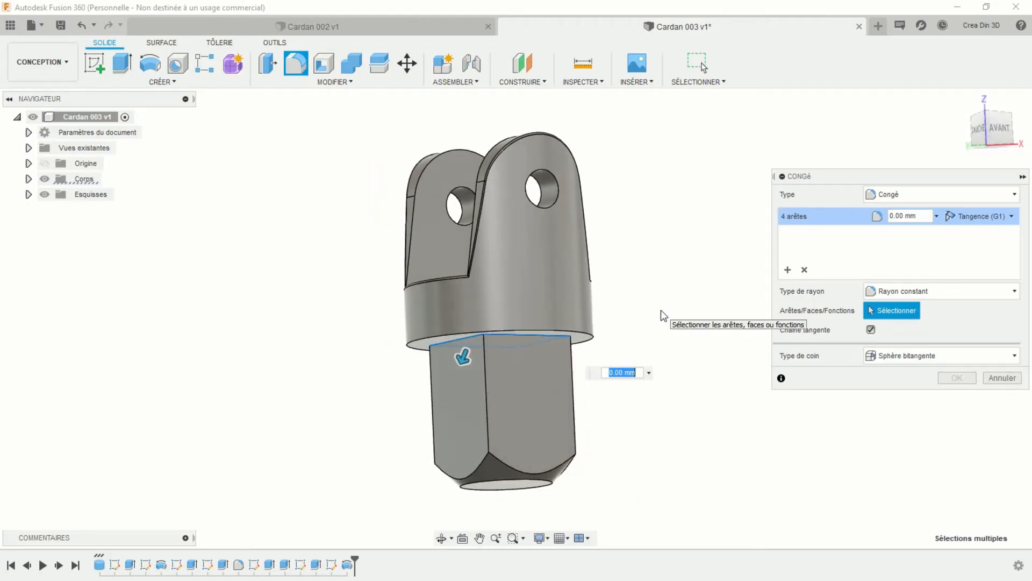
{"action": "type", "text": "1.25"}
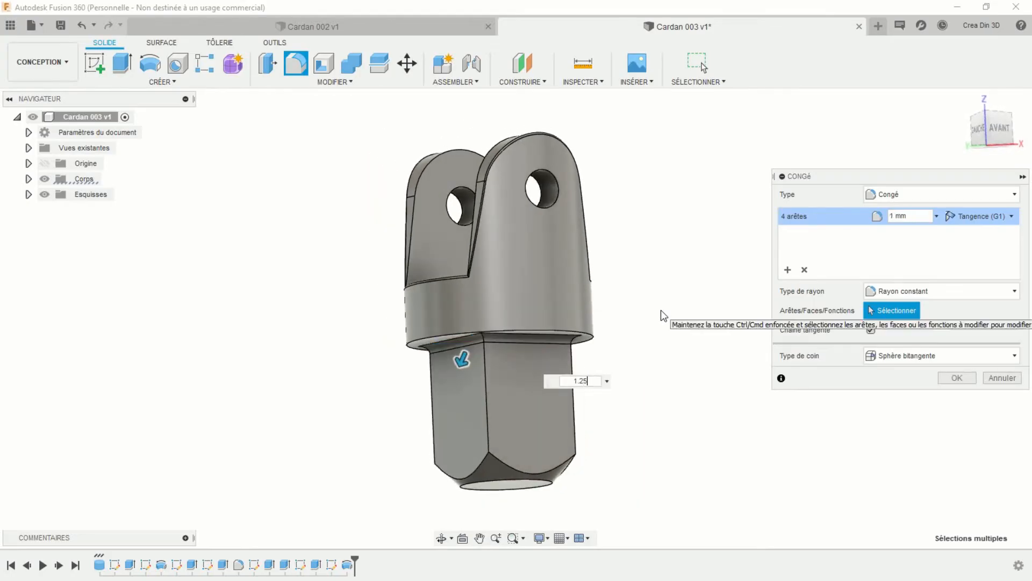
{"action": "key", "text": "Return"}
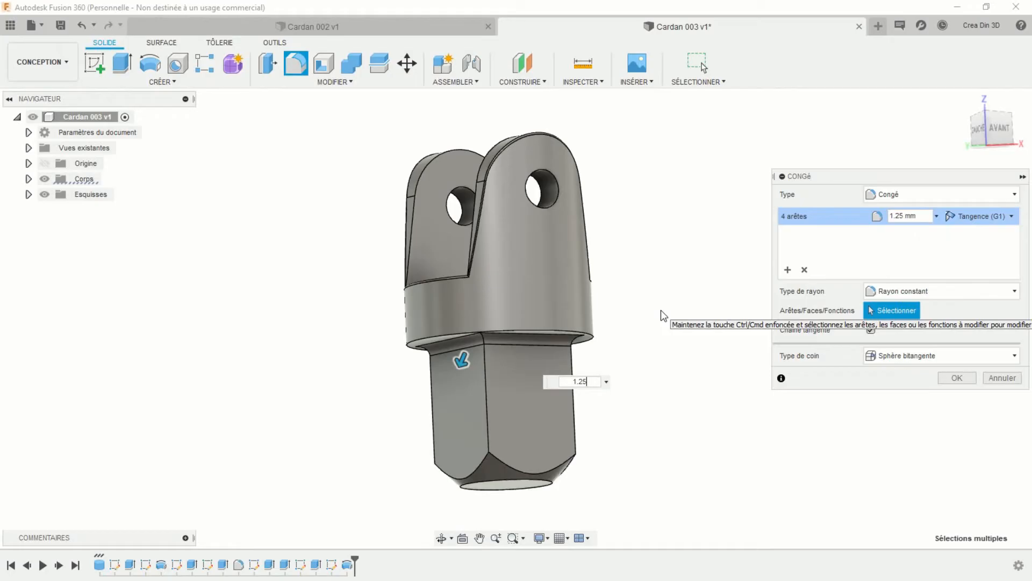
{"action": "key", "text": "Return"}
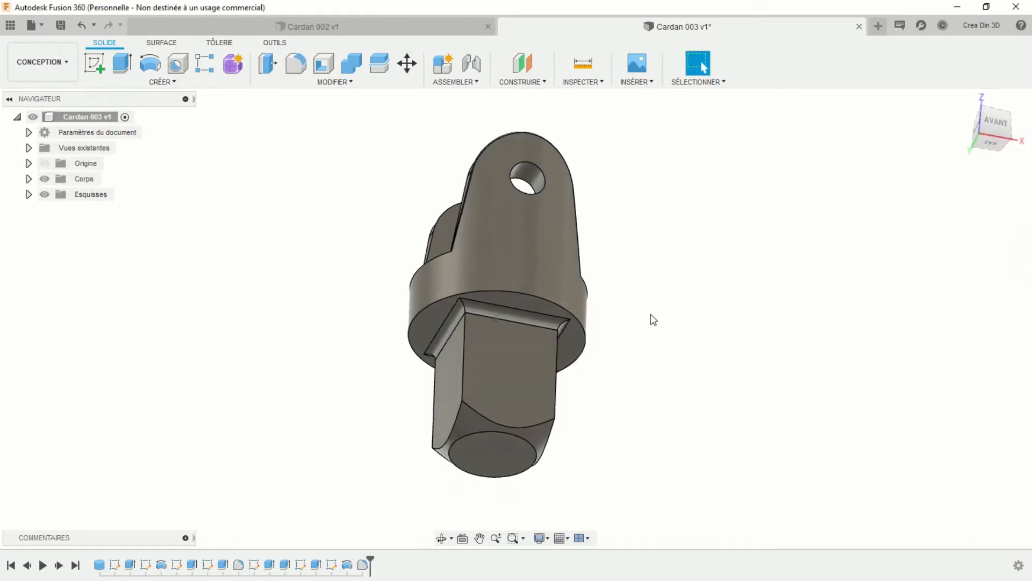
Fillet the conical chamfer face and the square shank's lengthwise corner edges with a 0.25 mm radius
{"action": "middle_click_drag", "start_coordinate": [653, 319], "coordinate": [641, 285], "text": "shift"}
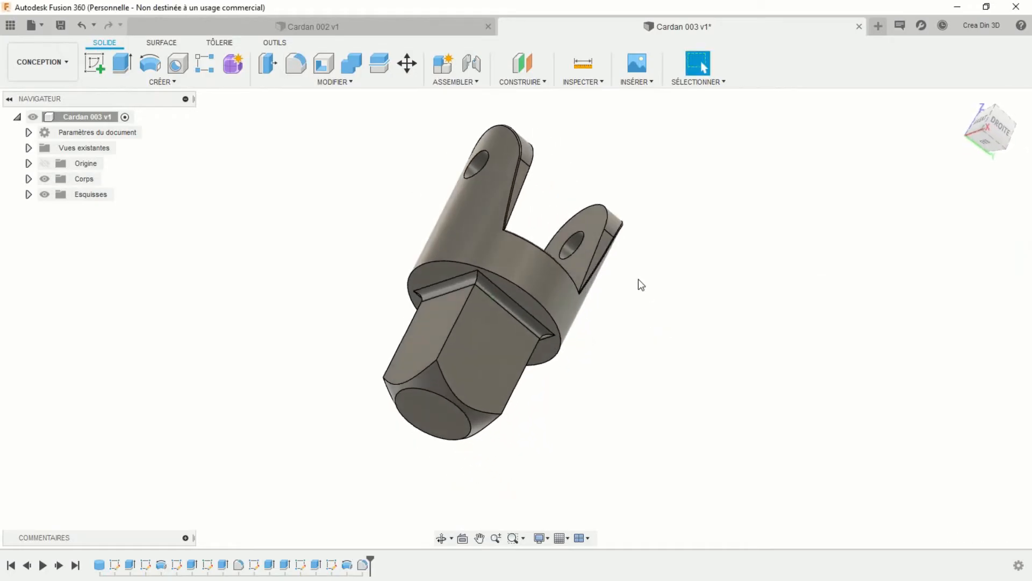
{"action": "scroll", "coordinate": [666, 380], "scroll_direction": "up", "scroll_amount": 2}
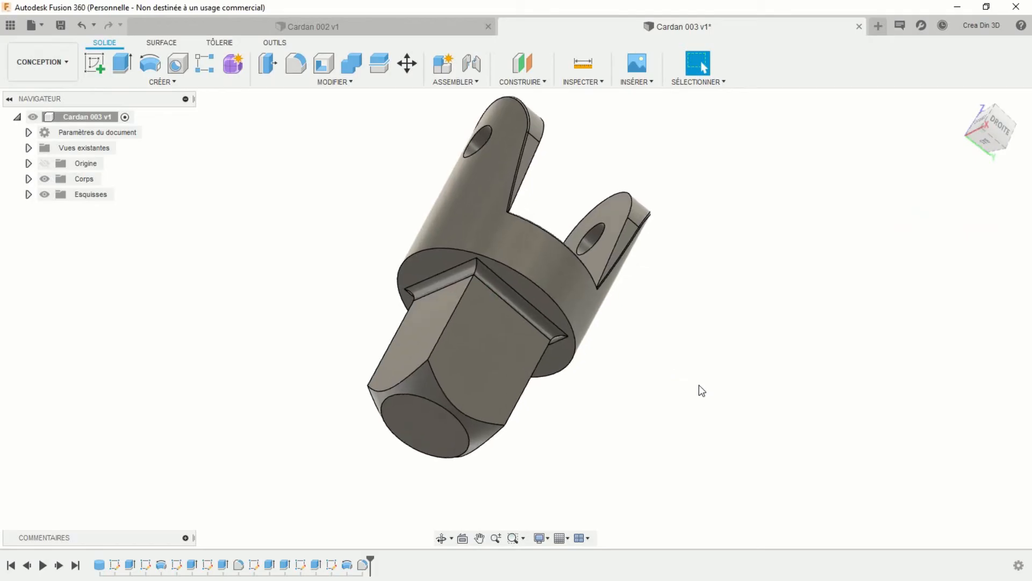
{"action": "left_click", "coordinate": [296, 64]}
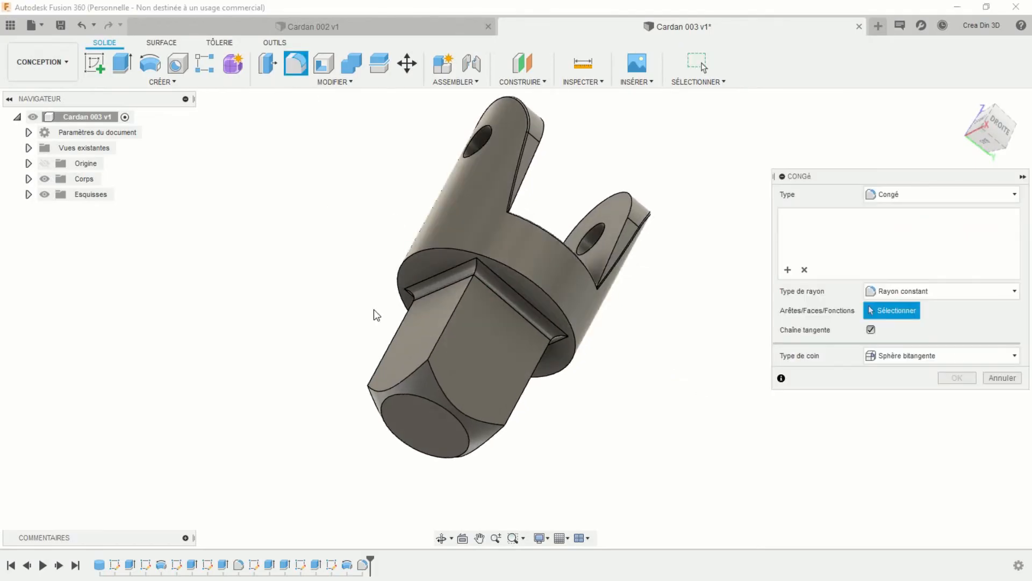
{"action": "left_click", "coordinate": [429, 385]}
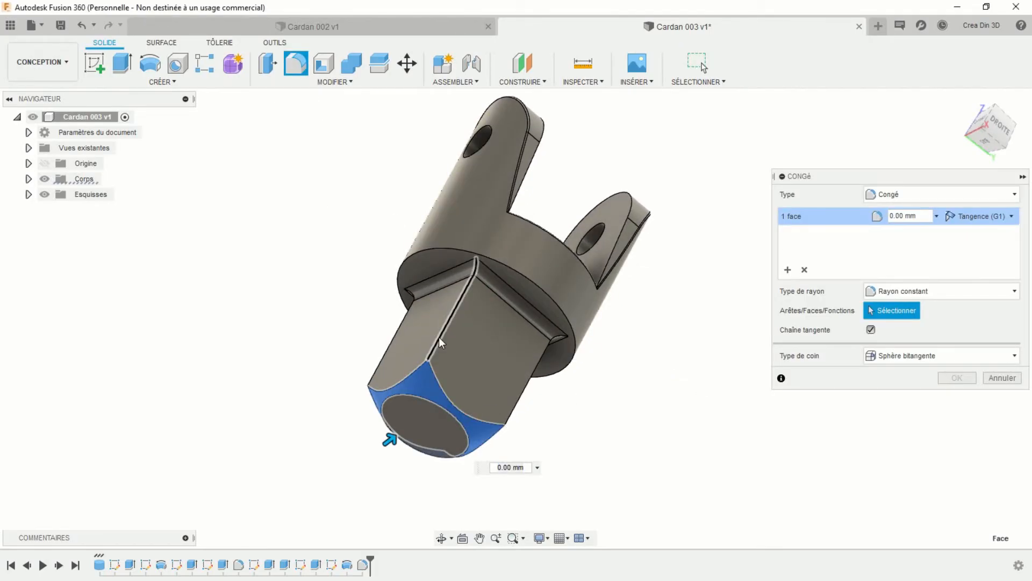
{"action": "left_click", "coordinate": [384, 354]}
{"action": "middle_click_drag", "start_coordinate": [392, 355], "coordinate": [505, 321], "text": "shift"}
{"action": "left_click", "coordinate": [503, 294]}
{"action": "left_click", "coordinate": [507, 307]}
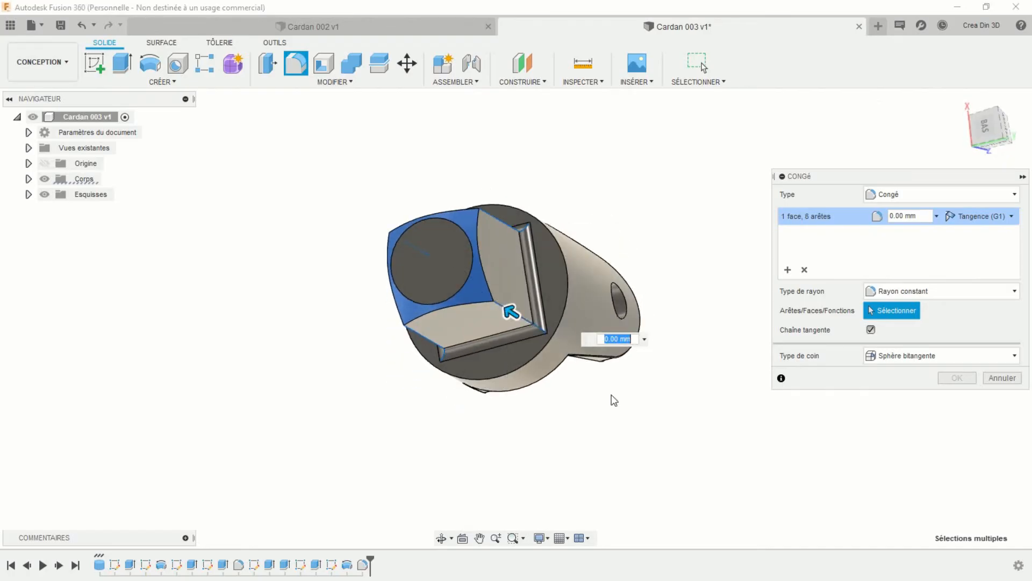
{"action": "type", "text": "0"}
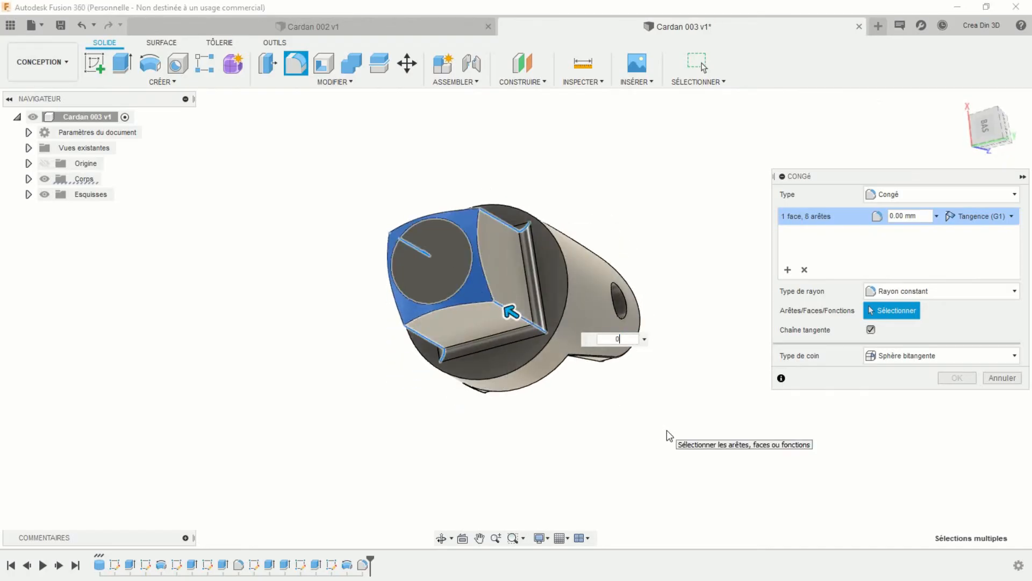
{"action": "type", "text": ".05"}
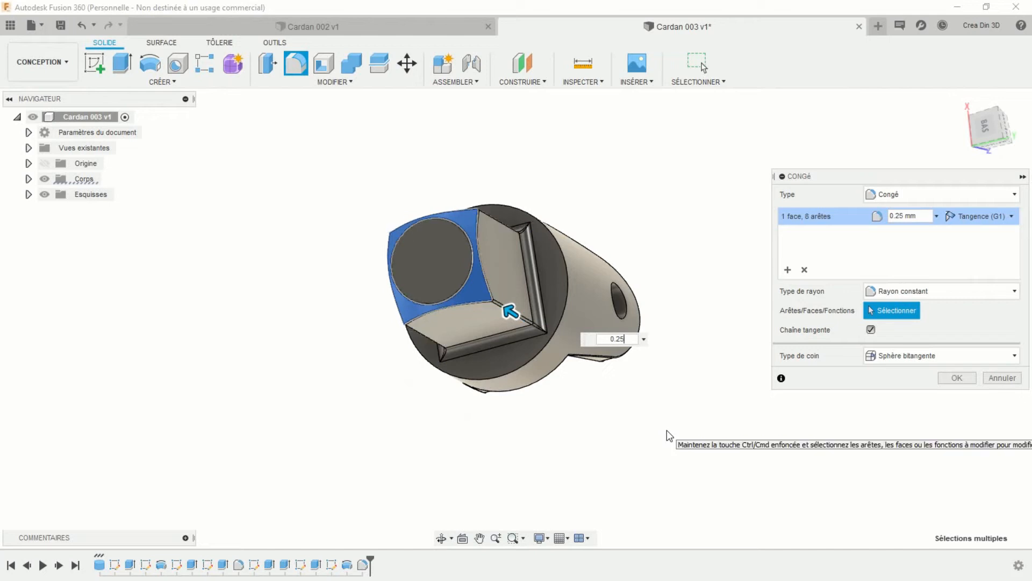
{"action": "key", "text": "Return"}
On the front origin plane, sketch an L beside the shank: a vertical line about 2.9 mm long and a horizontal line about 3.1 mm long
{"action": "mouse_move", "coordinate": [669, 436]}
{"action": "middle_mouse_down", "text": "shift"}
{"action": "mouse_move", "coordinate": [631, 417]}
{"action": "mouse_move", "coordinate": [618, 396]}
{"action": "mouse_move", "coordinate": [609, 362]}
{"action": "mouse_move", "coordinate": [643, 318]}
{"action": "mouse_move", "coordinate": [605, 303]}
{"action": "middle_mouse_up", "text": "shift"}
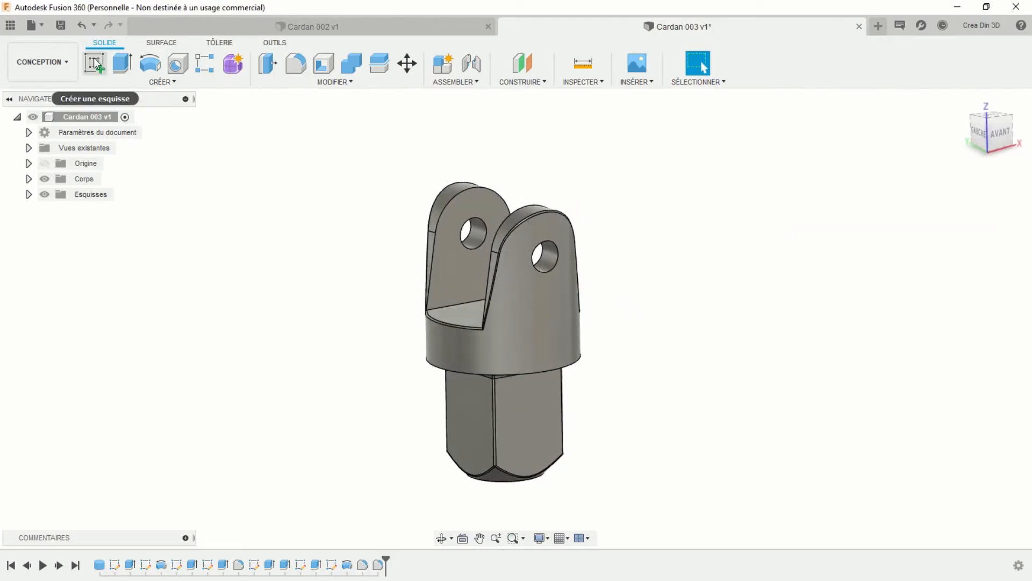
{"action": "left_click", "coordinate": [95, 71]}
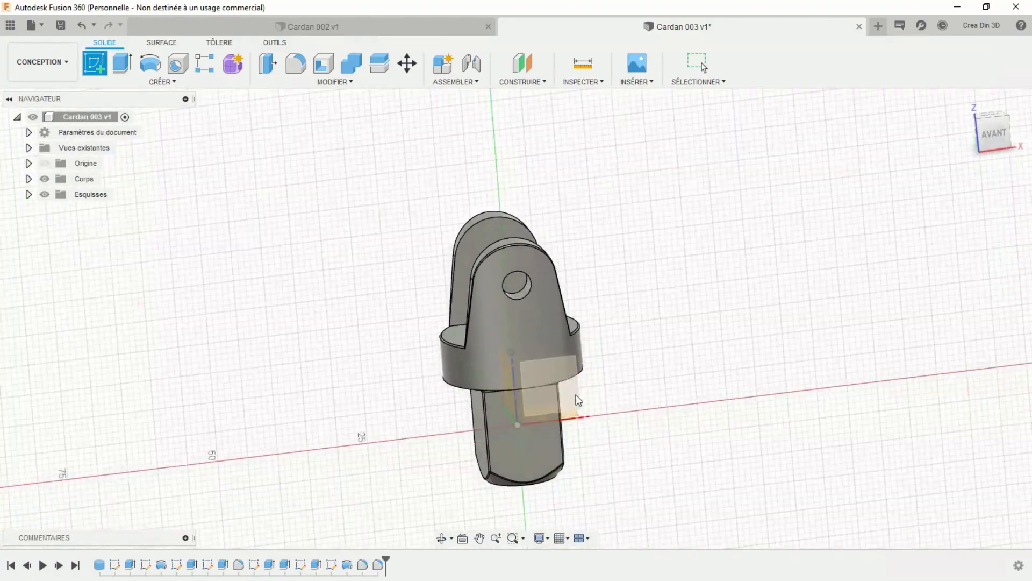
{"action": "left_click", "coordinate": [573, 392]}
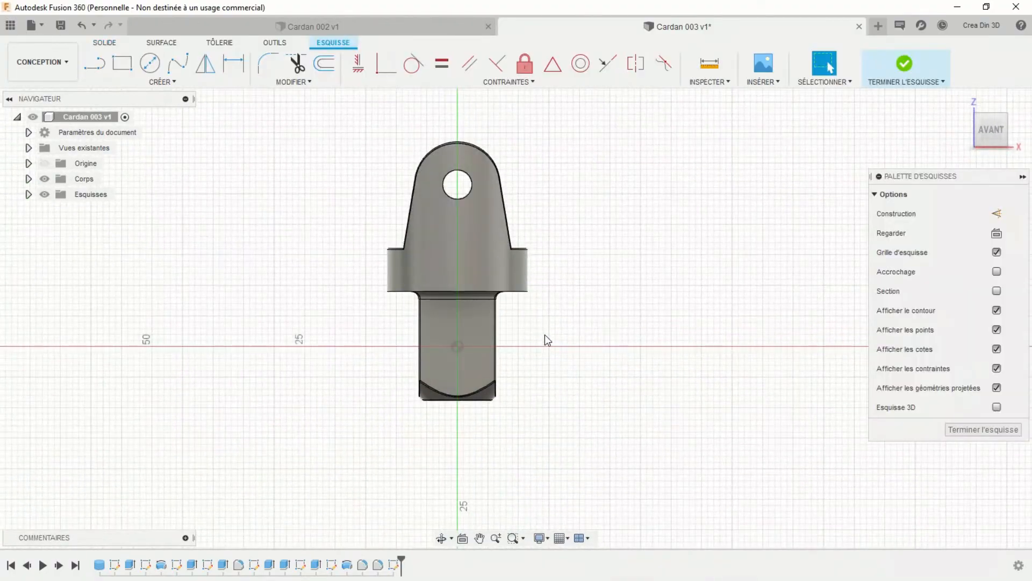
{"action": "scroll", "coordinate": [548, 345], "scroll_direction": "up", "scroll_amount": 3}
{"action": "scroll", "coordinate": [543, 334], "scroll_direction": "up", "scroll_amount": 1}
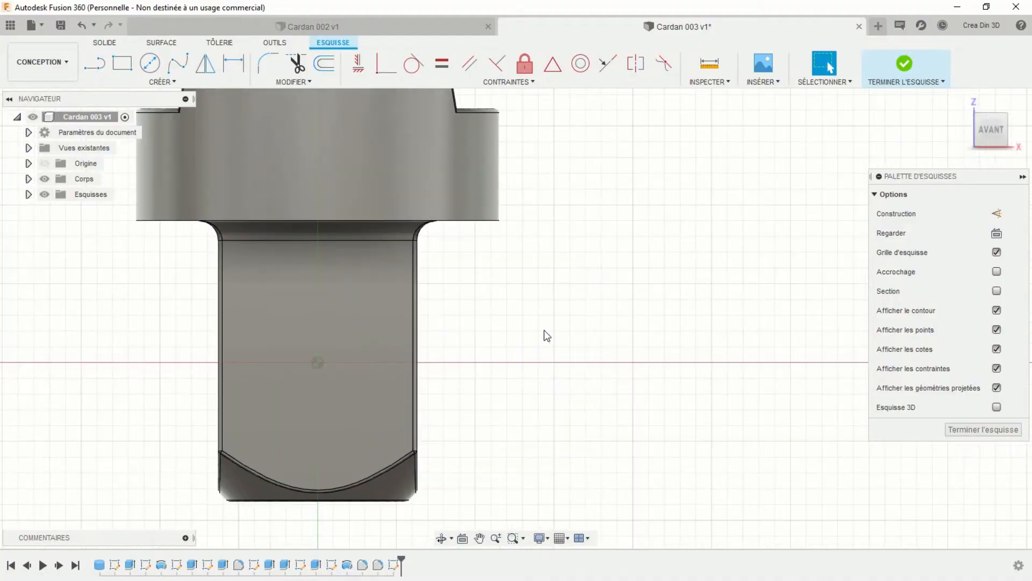
{"action": "mouse_move", "coordinate": [543, 334]}
{"action": "middle_mouse_down"}
{"action": "mouse_move", "coordinate": [705, 295]}
{"action": "mouse_move", "coordinate": [752, 299]}
{"action": "middle_mouse_up"}
{"action": "scroll", "coordinate": [694, 299], "scroll_direction": "up", "scroll_amount": 1}
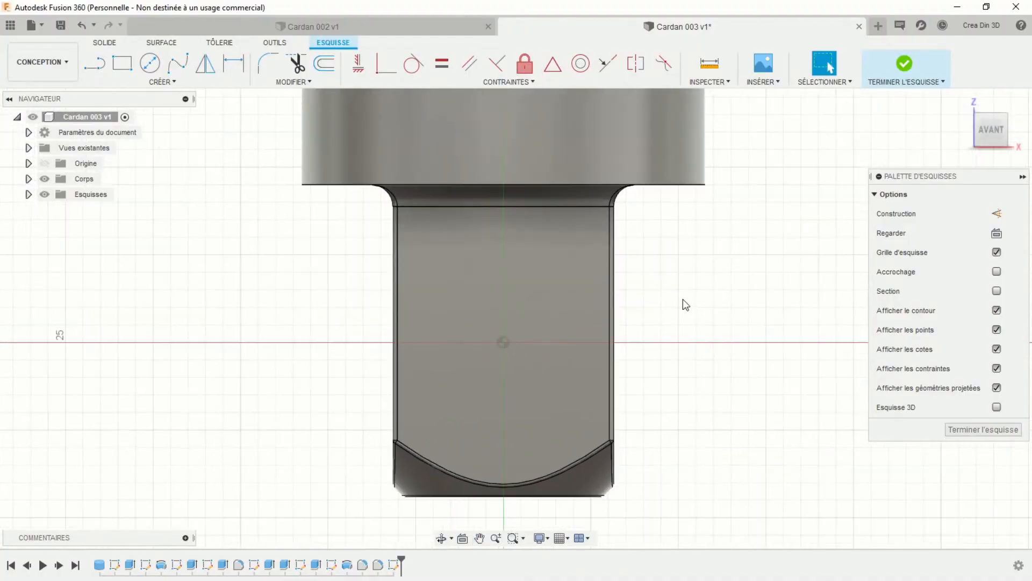
{"action": "middle_click_drag", "start_coordinate": [688, 307], "coordinate": [668, 279]}
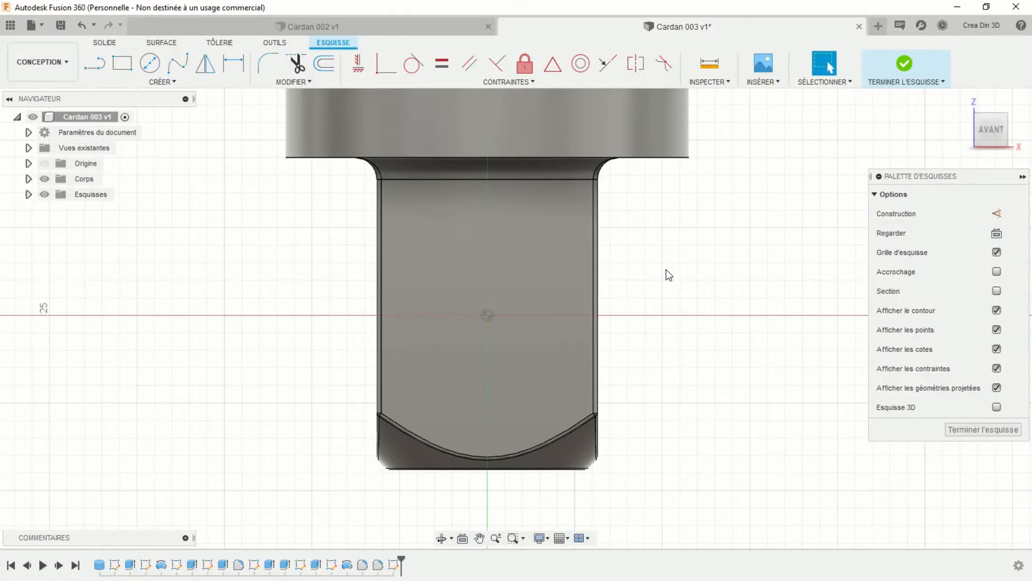
{"action": "left_click", "coordinate": [97, 75]}
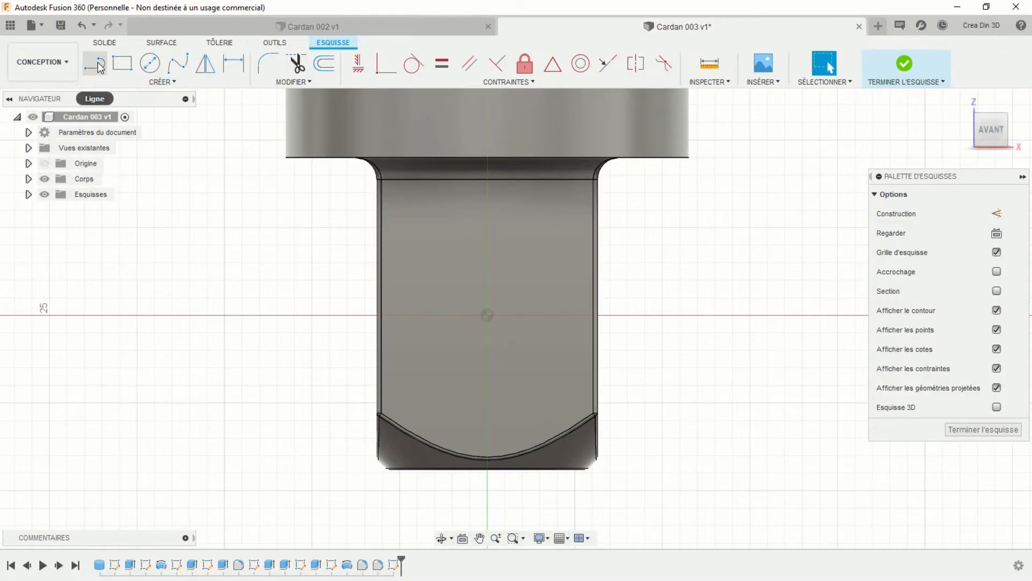
{"action": "left_click", "coordinate": [350, 393]}
{"action": "left_click", "coordinate": [350, 341]}
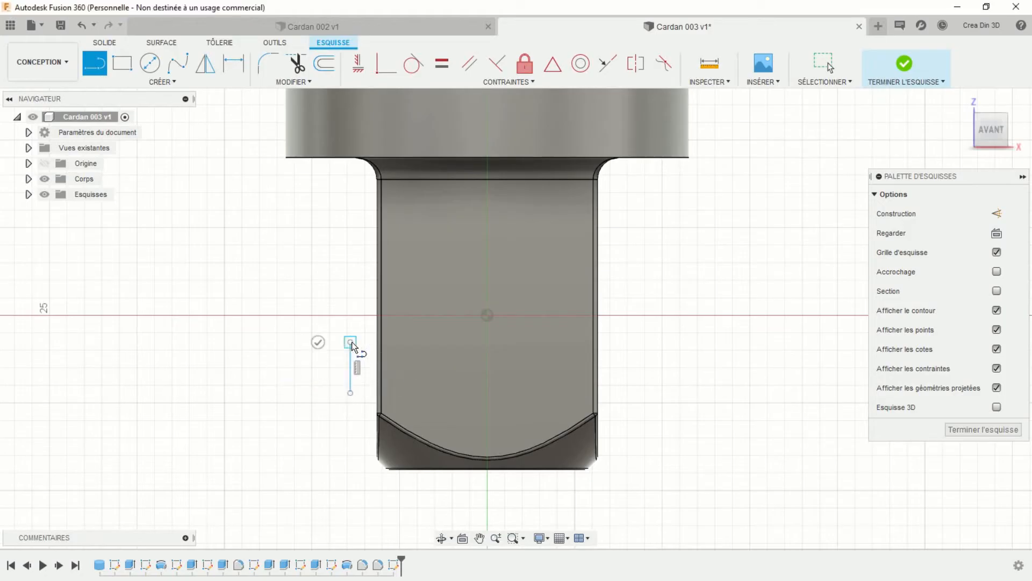
{"action": "left_click_drag", "start_coordinate": [352, 341], "coordinate": [296, 342]}
Dimension the L's horizontal line as 1.35 mm and its vertical line as 3 mm
{"action": "left_click", "coordinate": [233, 64]}
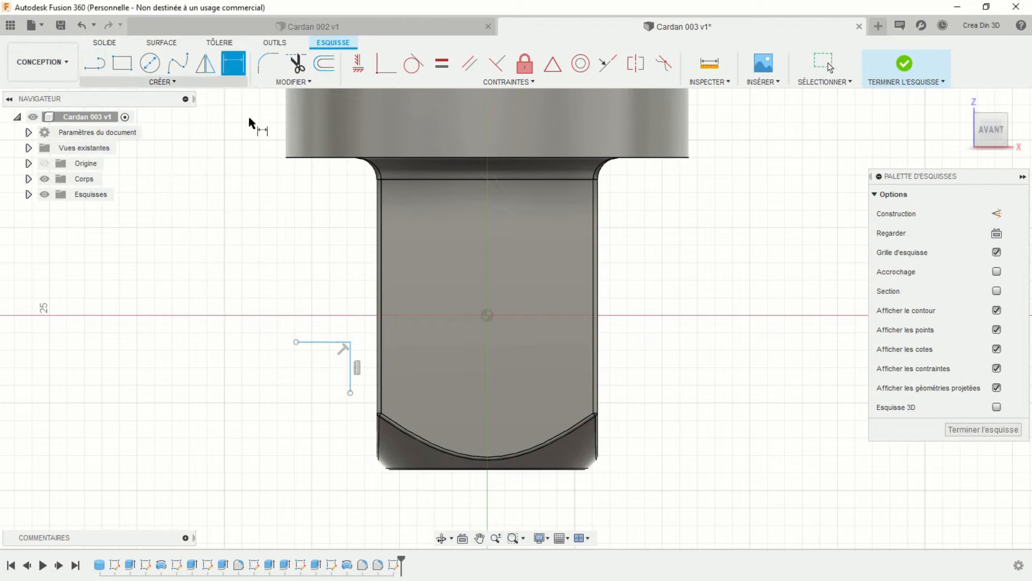
{"action": "left_click", "coordinate": [310, 344]}
{"action": "left_click", "coordinate": [322, 290]}
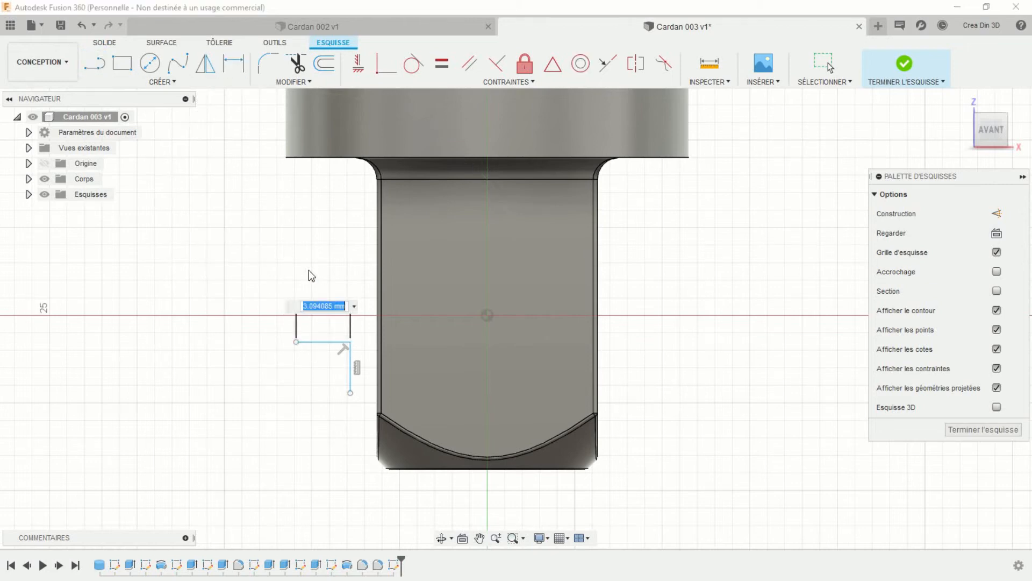
{"action": "type", "text": "1.35"}
{"action": "key", "text": "Return"}
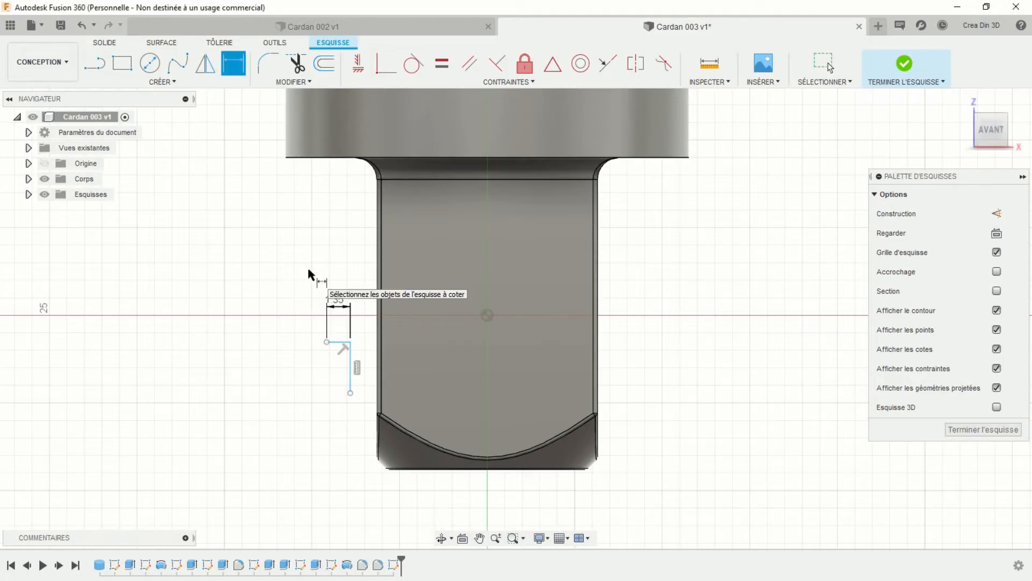
{"action": "left_click", "coordinate": [350, 382]}
{"action": "left_click", "coordinate": [331, 380]}
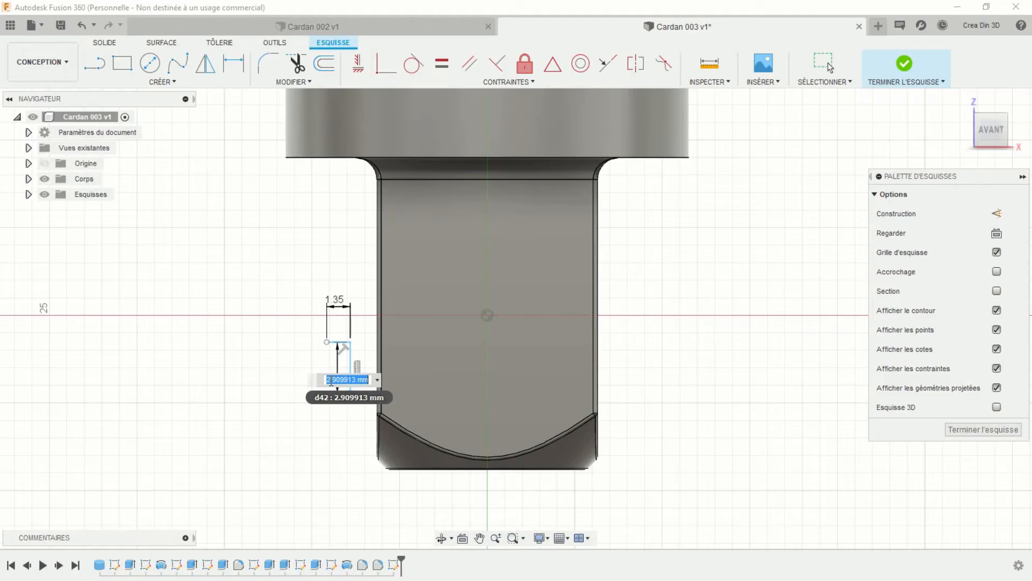
{"action": "type", "text": "3"}
{"action": "key", "text": "Return"}
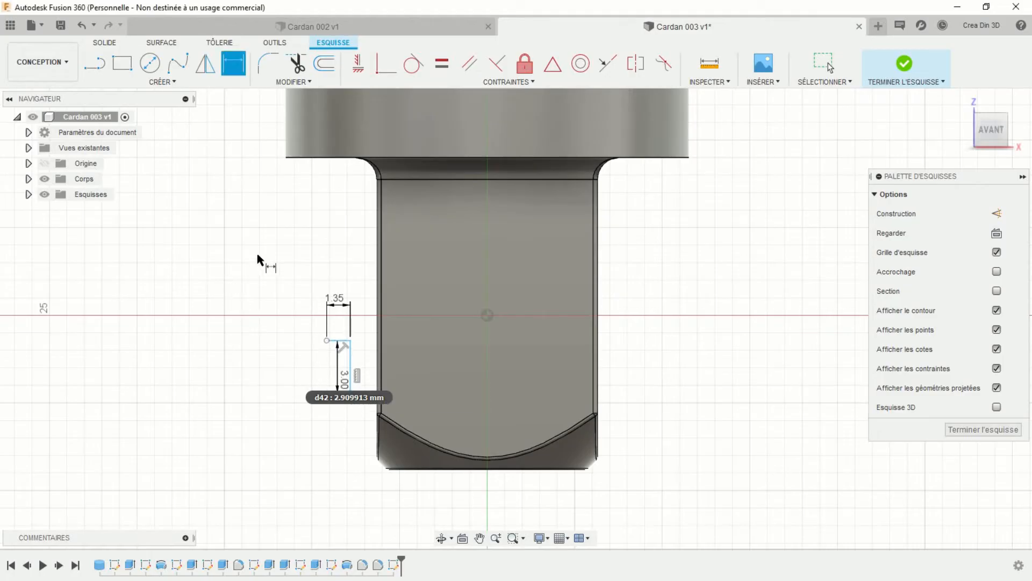
Project the round end face of the square shank into the sketch as a linked reference line
{"action": "left_click", "coordinate": [164, 85]}
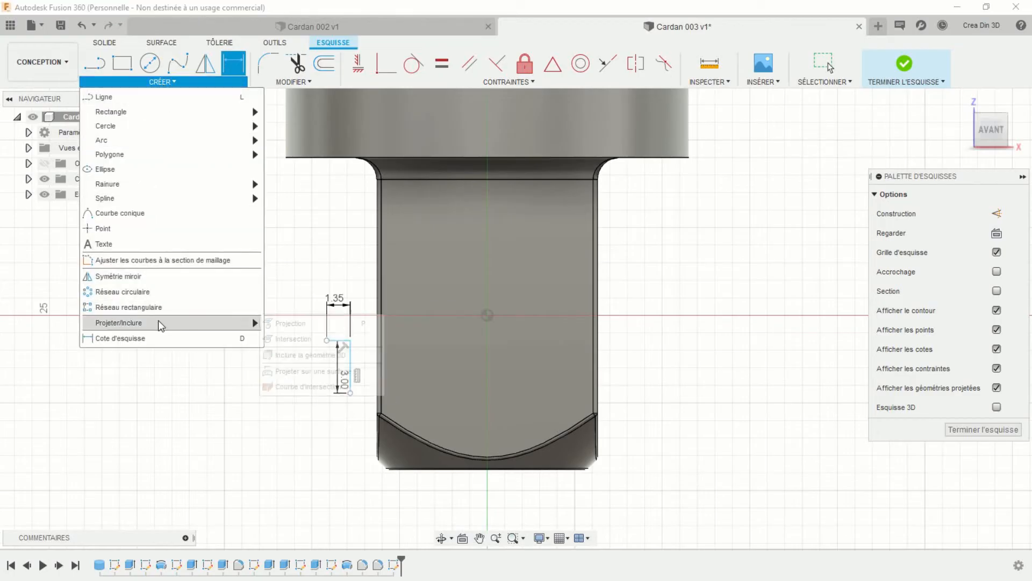
{"action": "mouse_move", "coordinate": [158, 321]}
{"action": "left_click", "coordinate": [284, 324]}
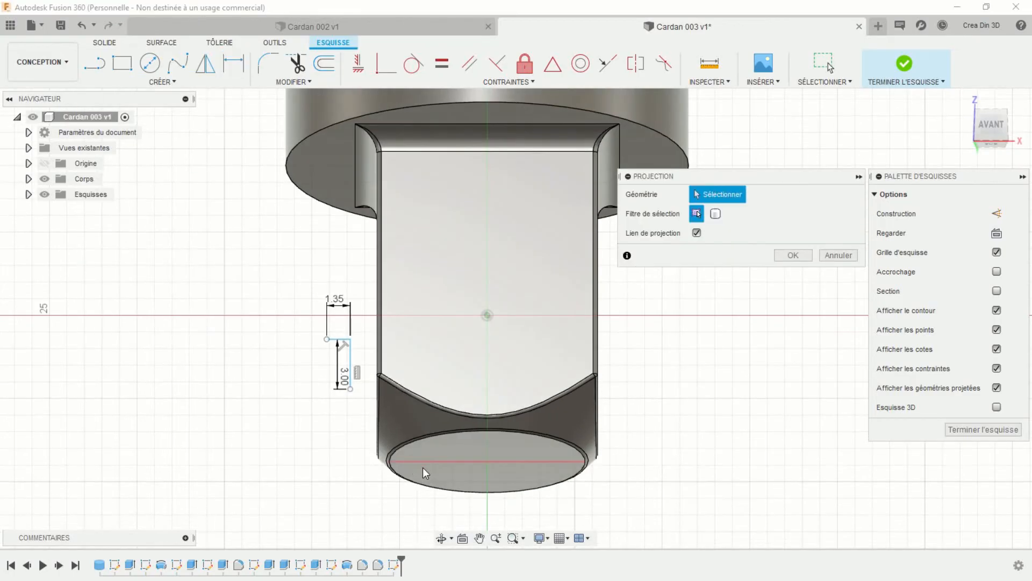
{"action": "left_click", "coordinate": [422, 465]}
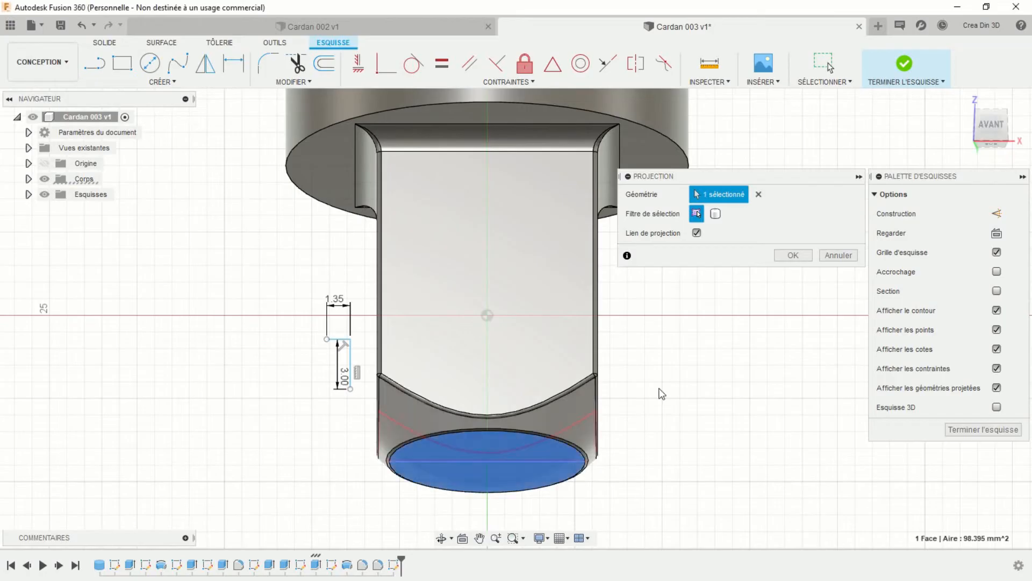
{"action": "left_click", "coordinate": [794, 254]}
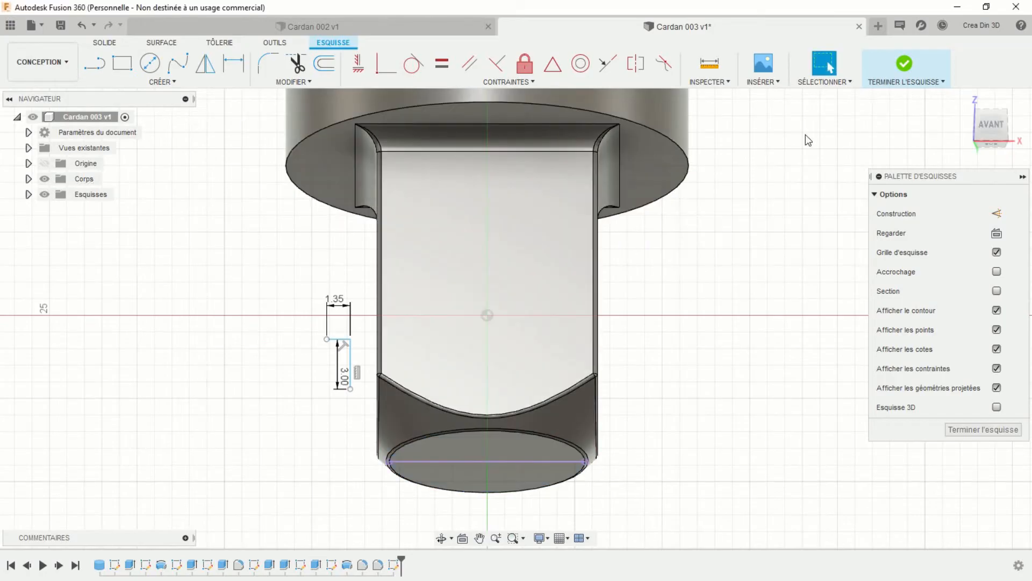
{"action": "left_click", "coordinate": [995, 124]}
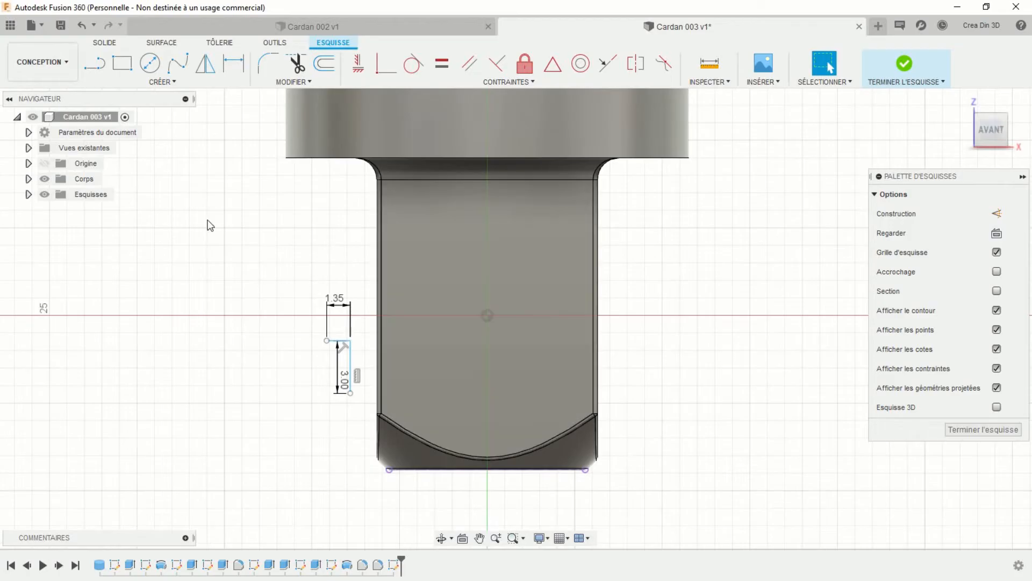
Dimension the distance between the L's horizontal line and the projected shank end line as 7.6 mm
{"action": "left_click", "coordinate": [233, 64]}
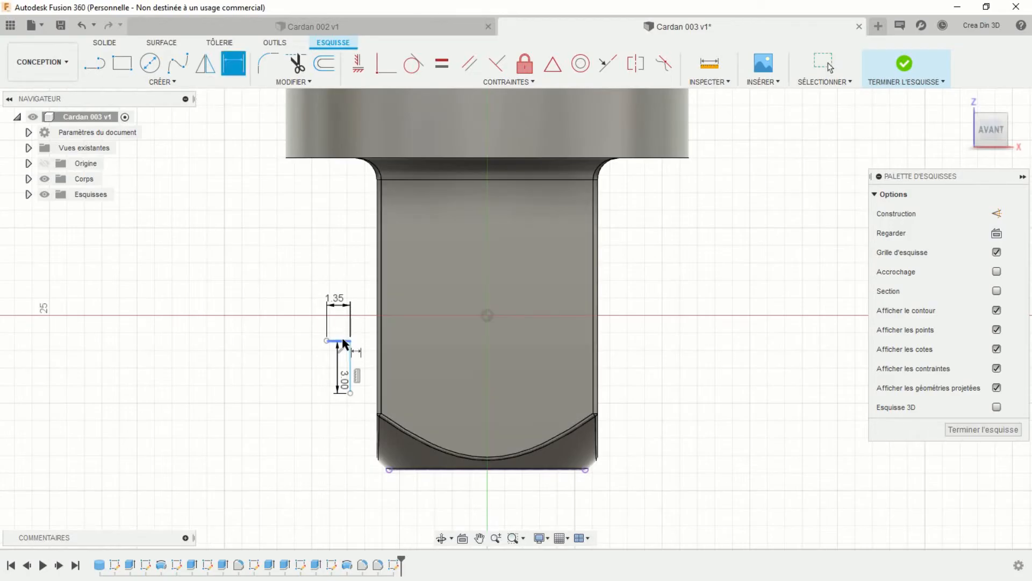
{"action": "left_click", "coordinate": [344, 340]}
{"action": "left_click", "coordinate": [424, 471]}
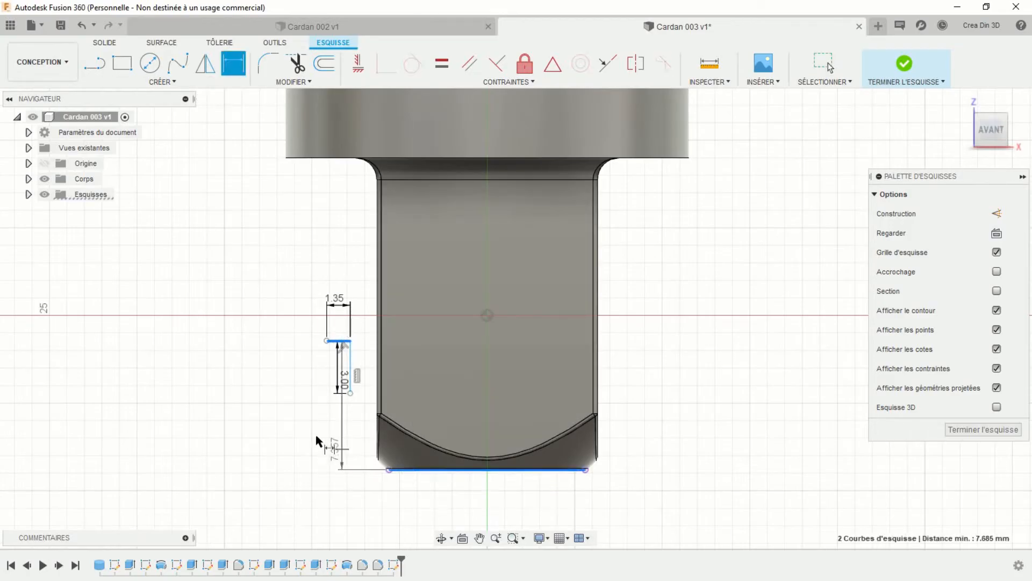
{"action": "left_click", "coordinate": [232, 398]}
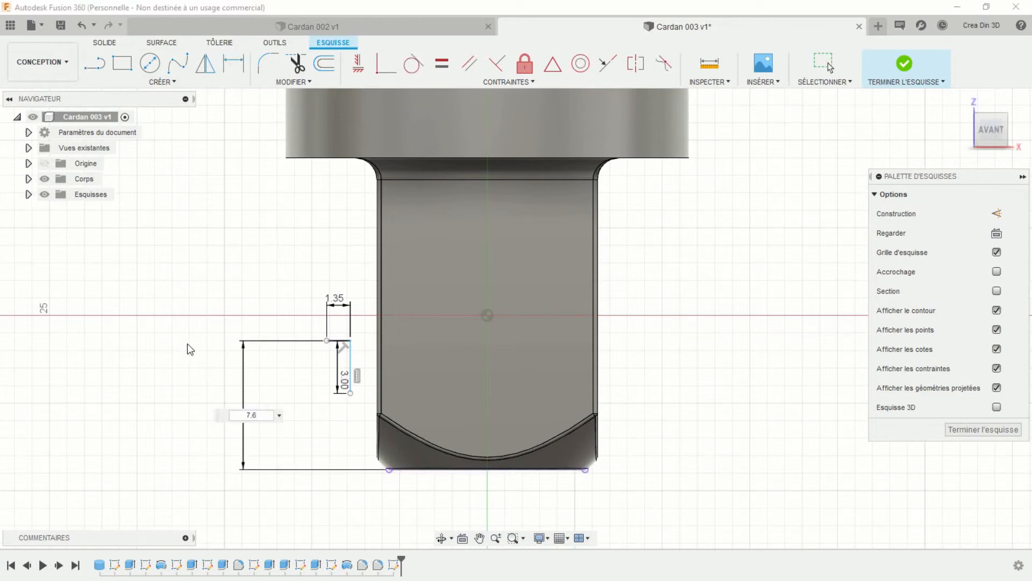
{"action": "key", "text": "Return"}
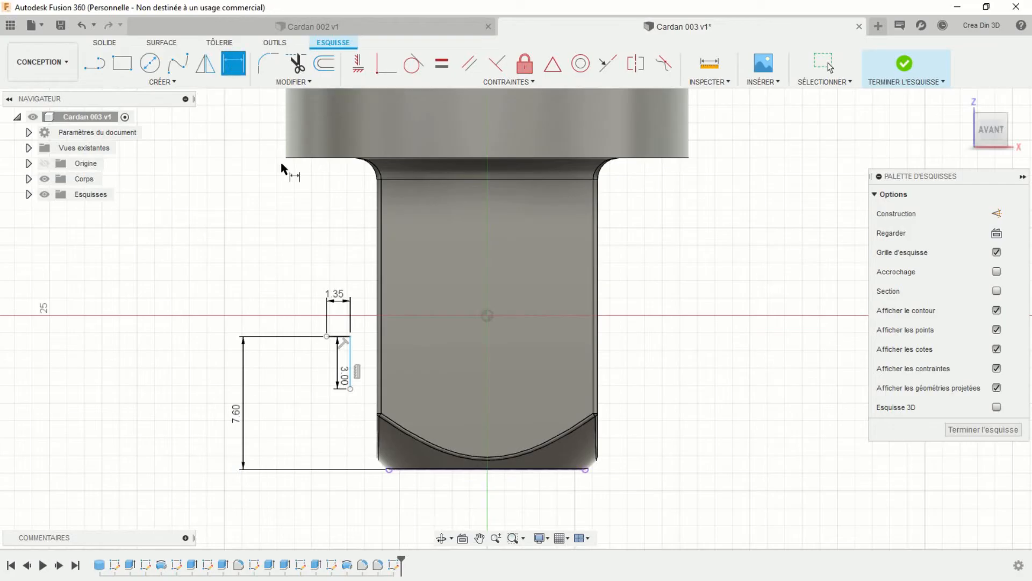
Dimension the distance from the L's vertical line to the sketch origin as 12.6/2 mm
{"action": "left_click", "coordinate": [352, 356]}
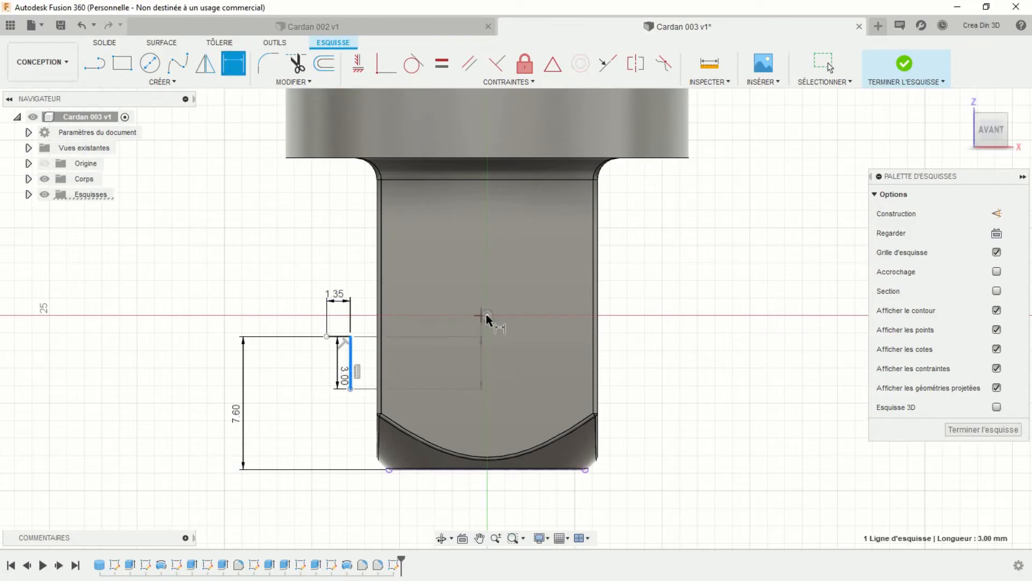
{"action": "left_click", "coordinate": [486, 316]}
{"action": "left_click", "coordinate": [447, 514]}
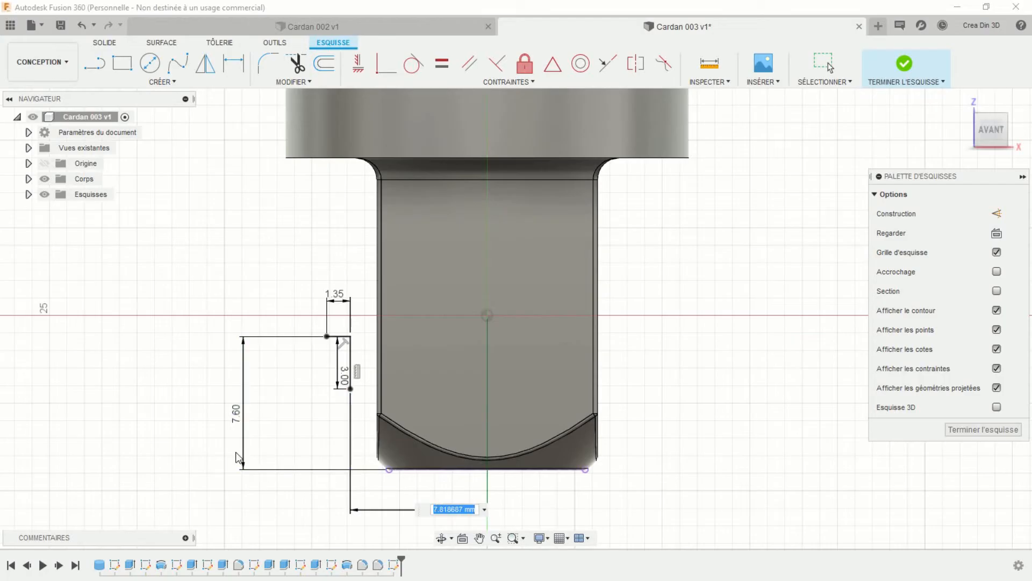
{"action": "type", "text": "12.6/2"}
{"action": "key", "text": "Return"}
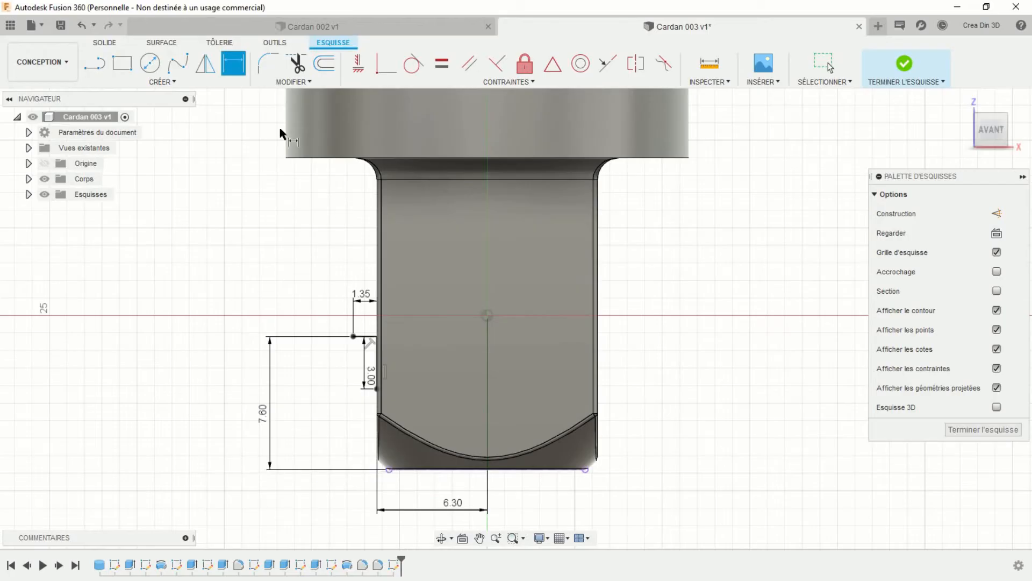
Draw a vertical construction line upward from the outer end of the L's horizontal line
{"action": "left_click", "coordinate": [997, 214]}
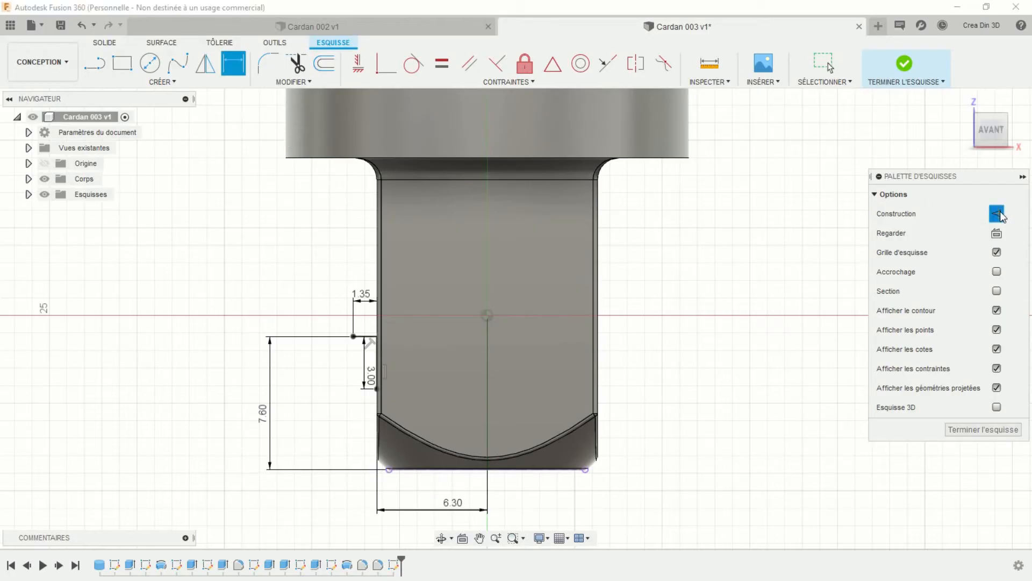
{"action": "left_click", "coordinate": [95, 65]}
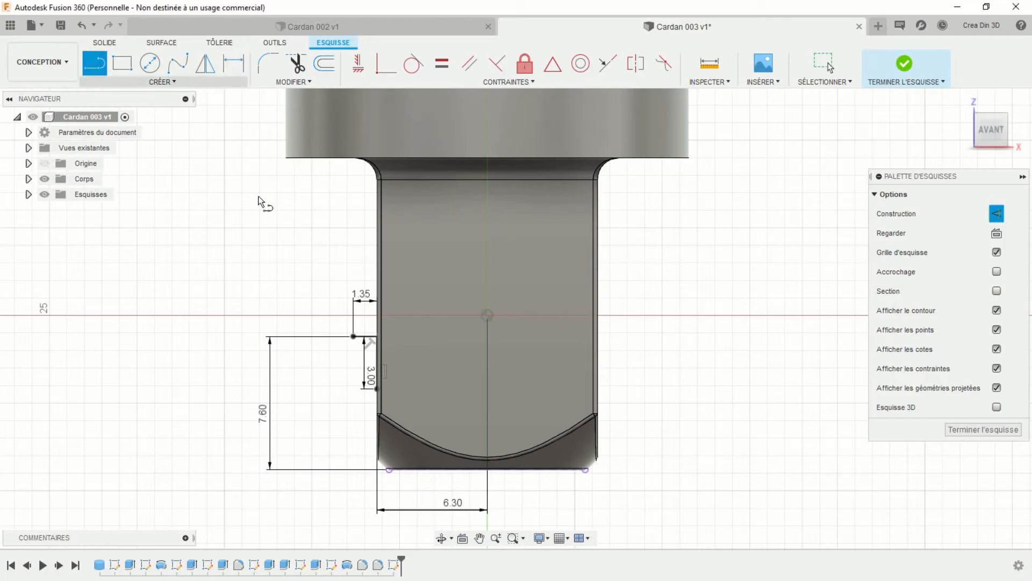
{"action": "mouse_move", "coordinate": [353, 337]}
{"action": "left_mouse_down"}
{"action": "mouse_move", "coordinate": [295, 307]}
{"action": "mouse_move", "coordinate": [283, 226]}
{"action": "left_mouse_up"}
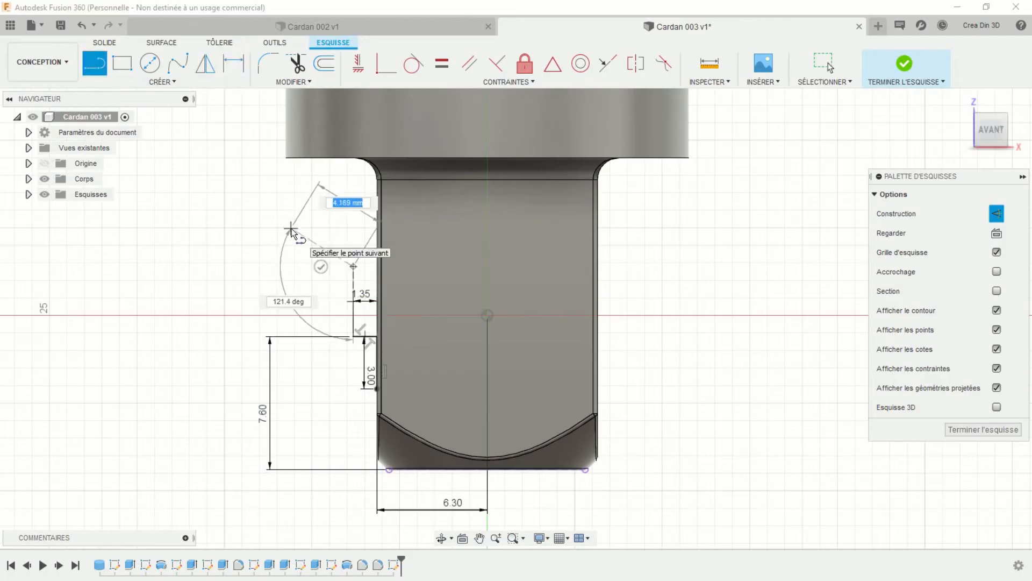
{"action": "key", "text": "Escape"}
{"action": "scroll", "coordinate": [291, 247], "scroll_direction": "up", "scroll_amount": 3}
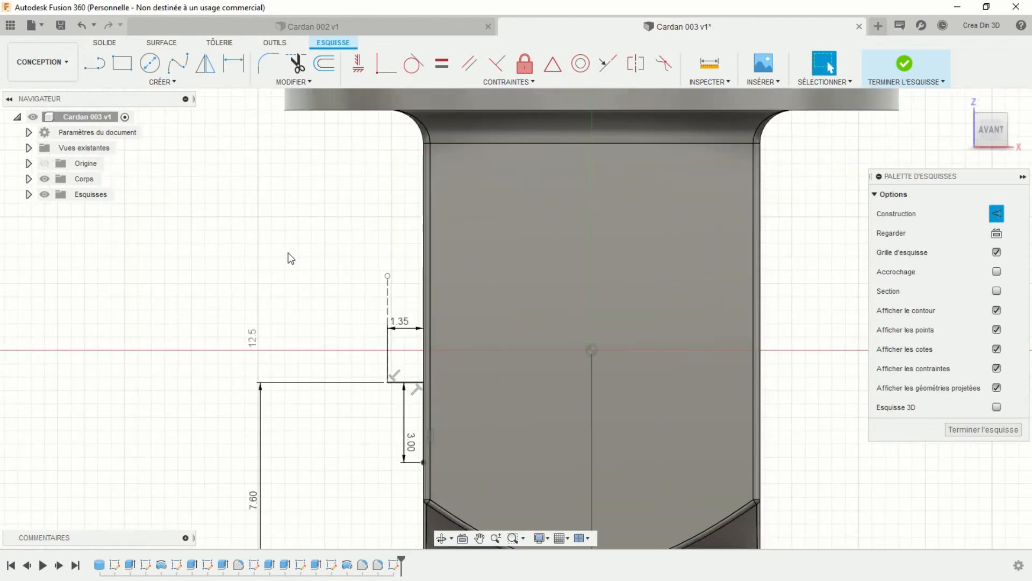
Draw a three-point arc of about 4 mm radius joining the L's two free ends, tangent to the construction line
{"action": "left_click", "coordinate": [168, 84]}
{"action": "mouse_move", "coordinate": [167, 141]}
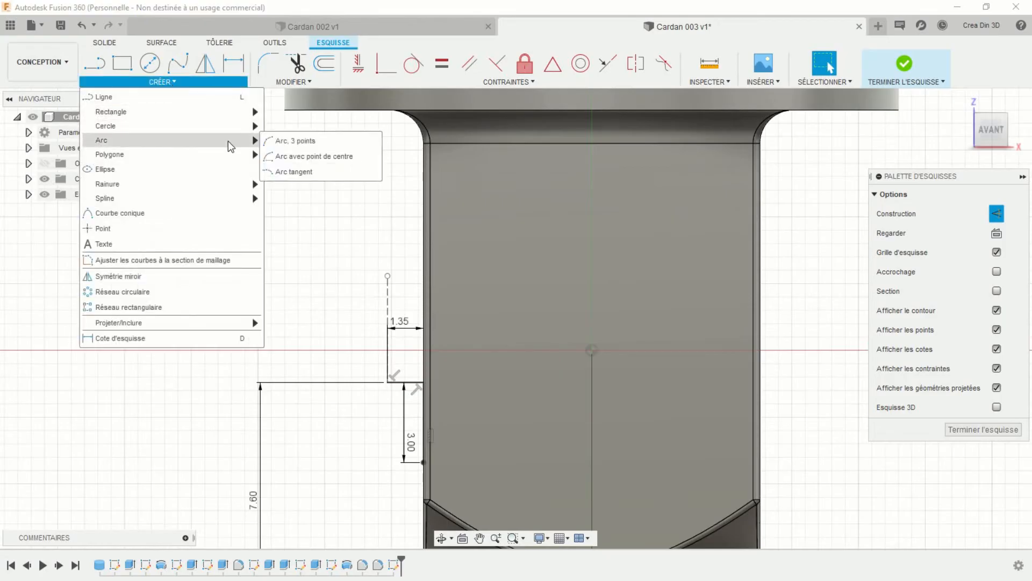
{"action": "left_click", "coordinate": [293, 143]}
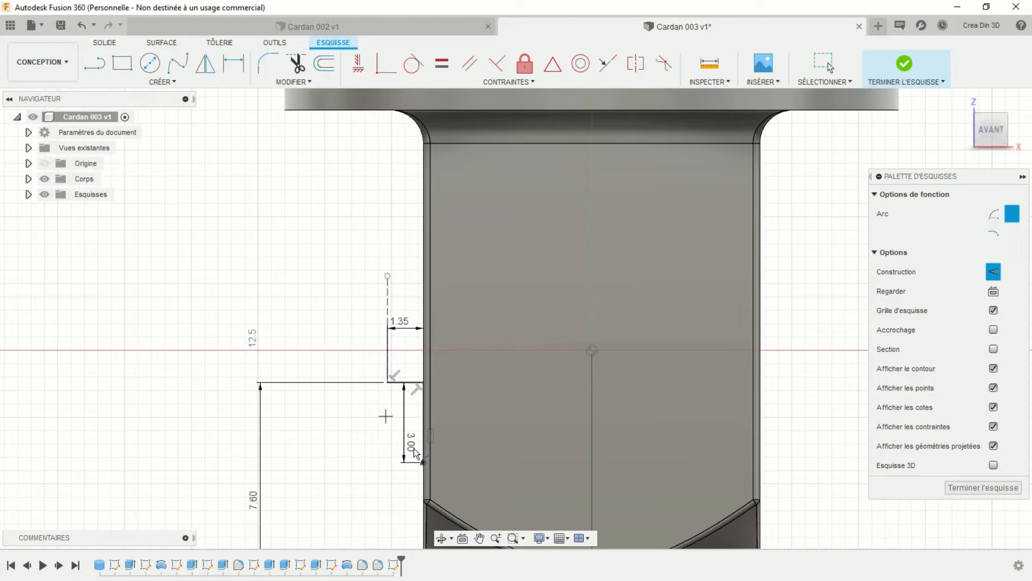
{"action": "left_click", "coordinate": [423, 462]}
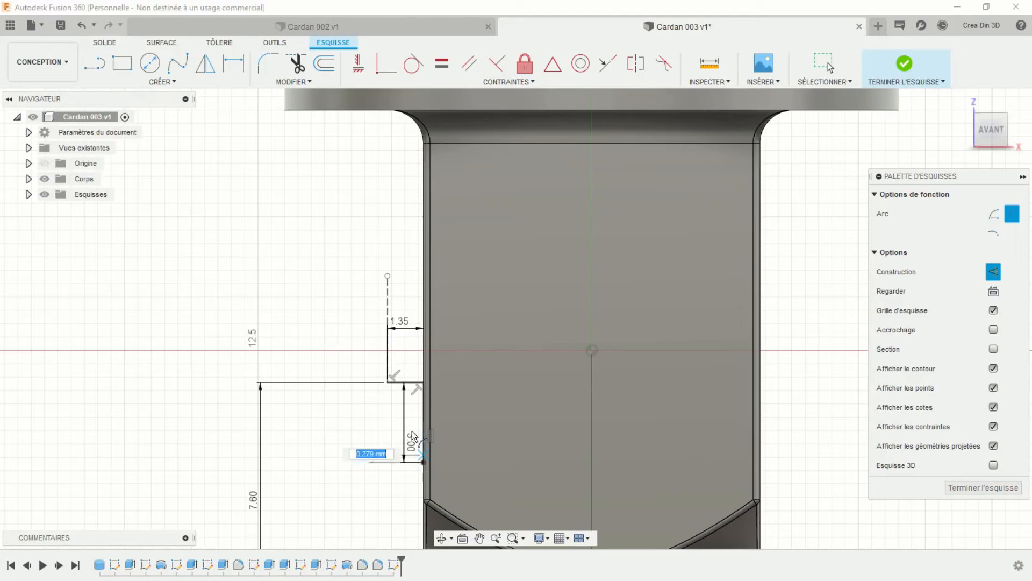
{"action": "left_click", "coordinate": [387, 383]}
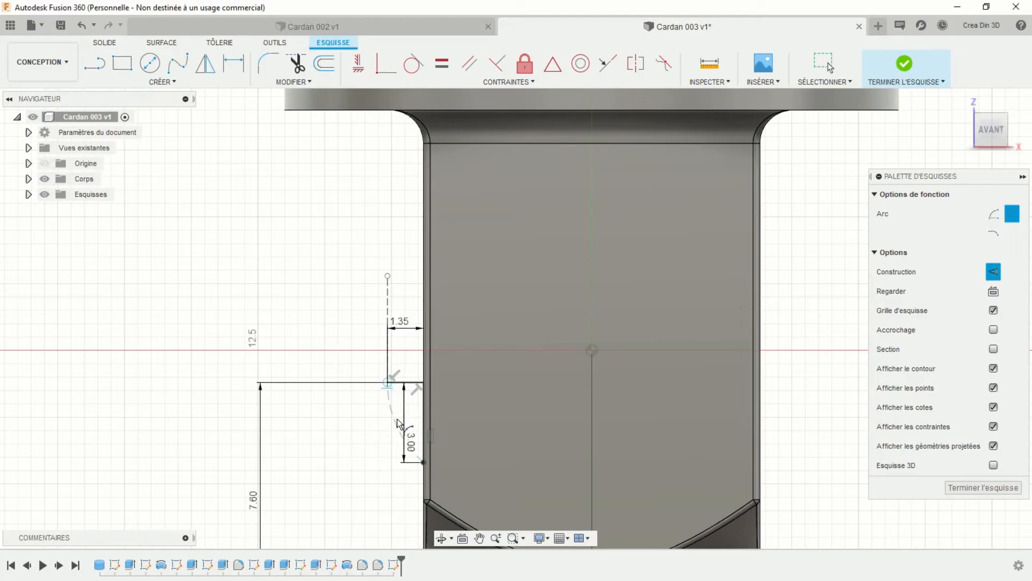
{"action": "left_click", "coordinate": [399, 421]}
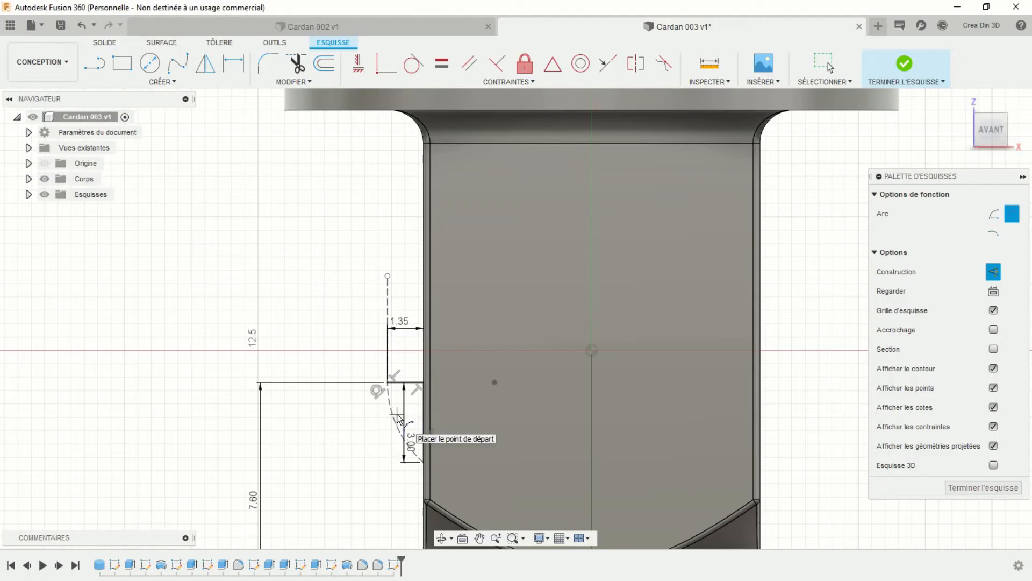
{"action": "key", "text": "Escape"}
Convert the arc from construction to normal geometry so it closes the profile, and finish the sketch
{"action": "left_click", "coordinate": [392, 412]}
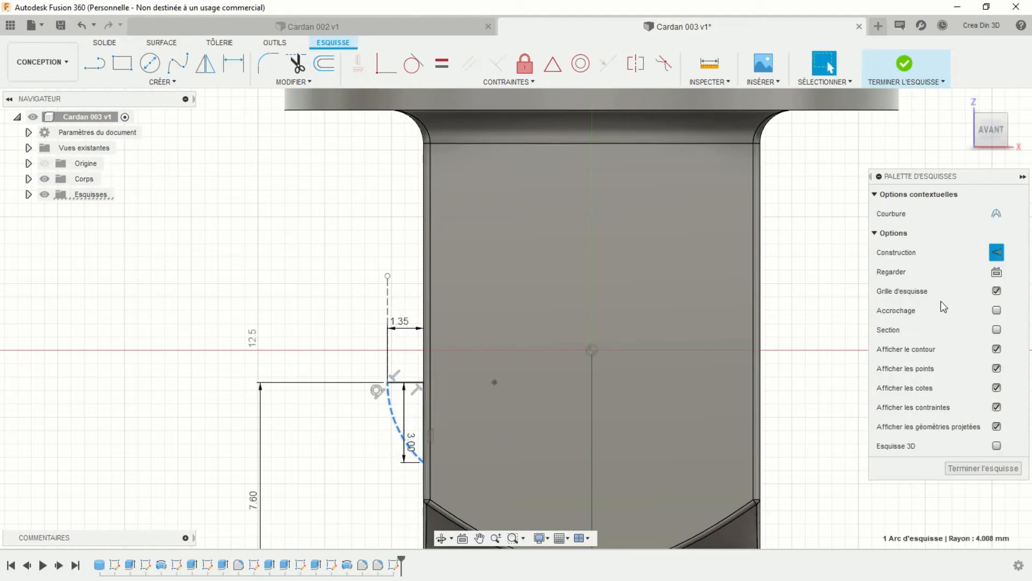
{"action": "left_click", "coordinate": [995, 250]}
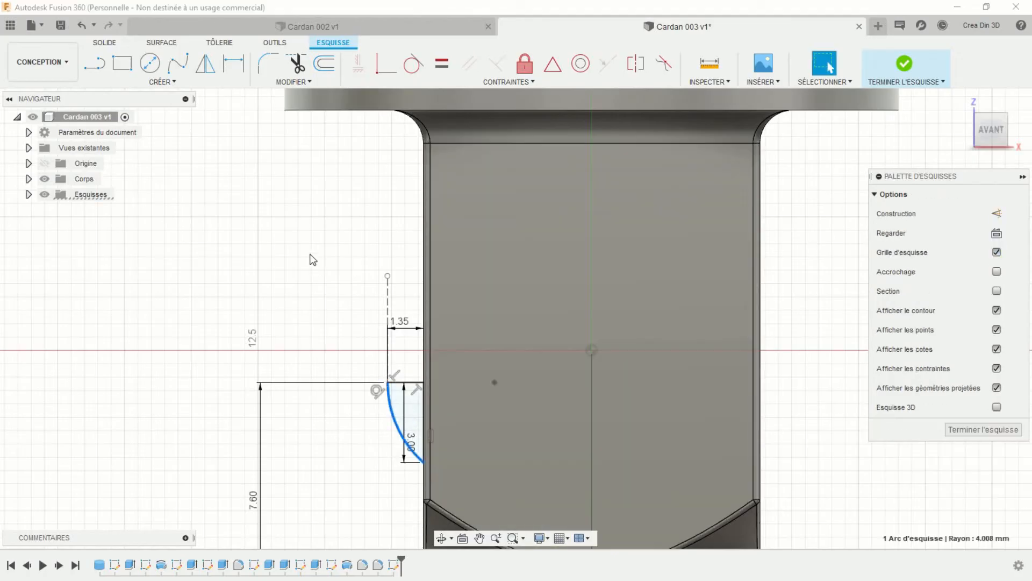
{"action": "left_click", "coordinate": [313, 260]}
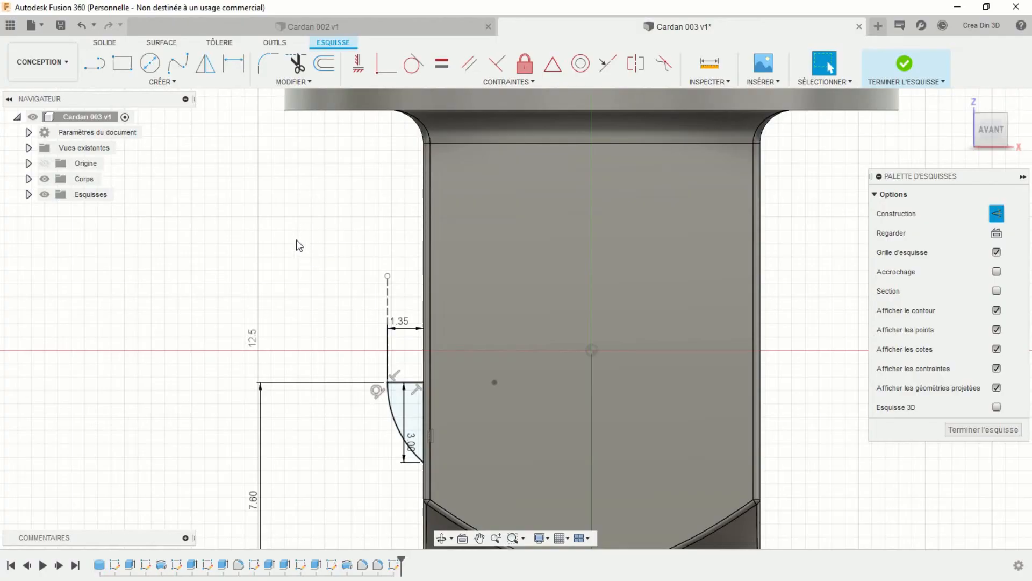
{"action": "scroll", "coordinate": [299, 247], "scroll_direction": "down", "scroll_amount": 2}
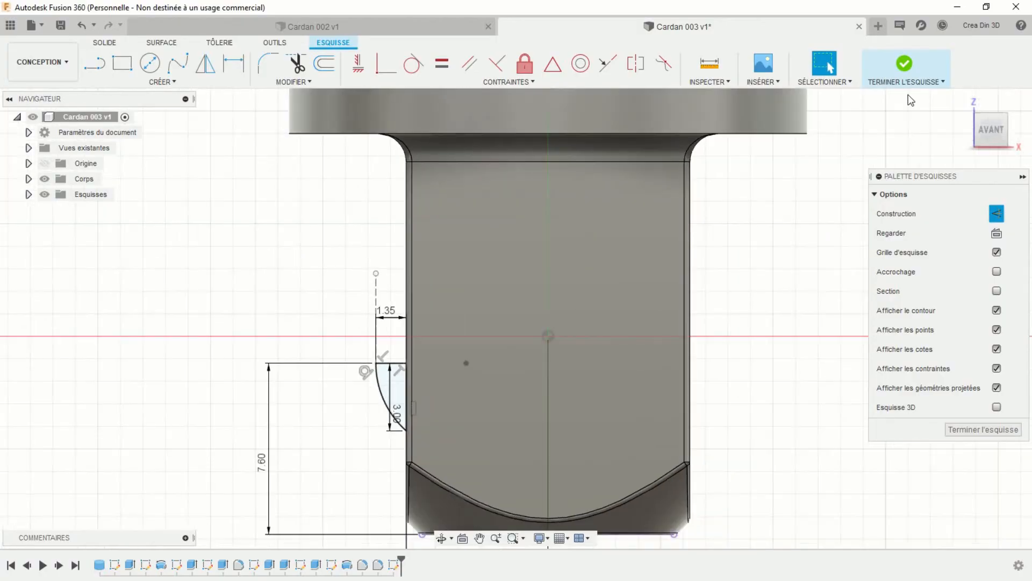
{"action": "left_click", "coordinate": [904, 66]}
Revolve the closed profile 360° about its horizontal line, joining it to the shank as a domed bump
{"action": "middle_click_drag", "start_coordinate": [354, 290], "coordinate": [226, 272], "text": "shift"}
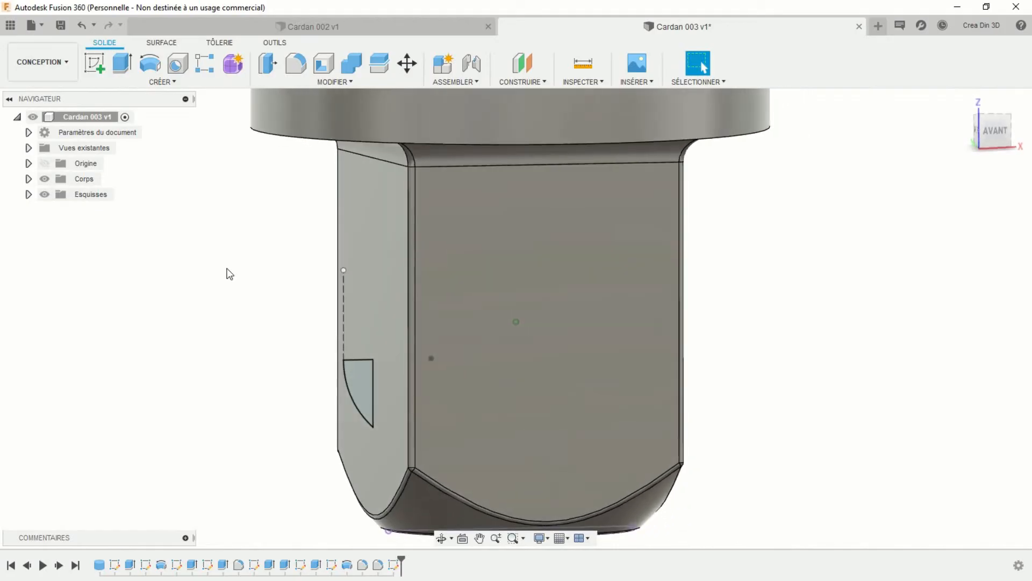
{"action": "left_click", "coordinate": [150, 63]}
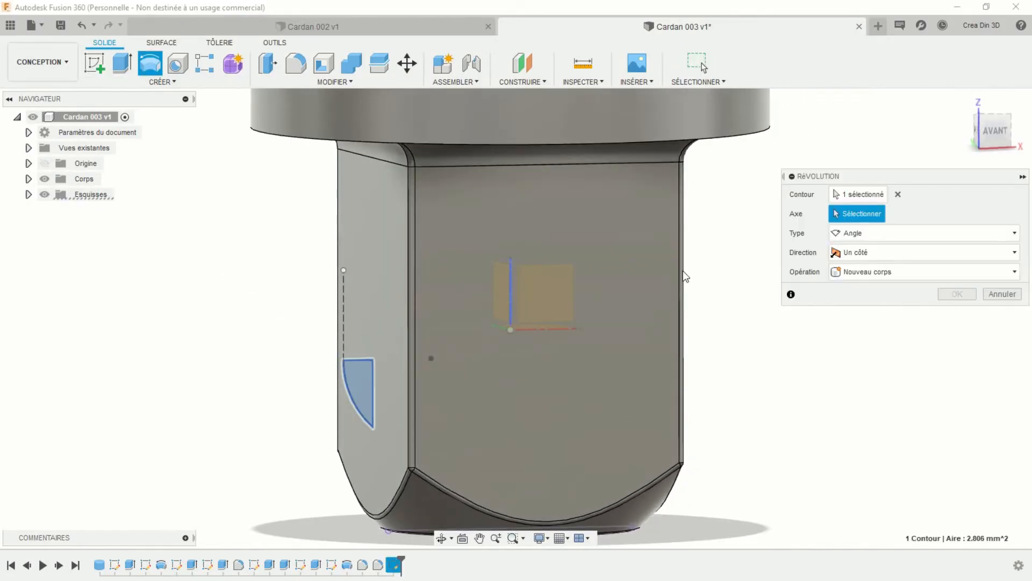
{"action": "left_click", "coordinate": [361, 361]}
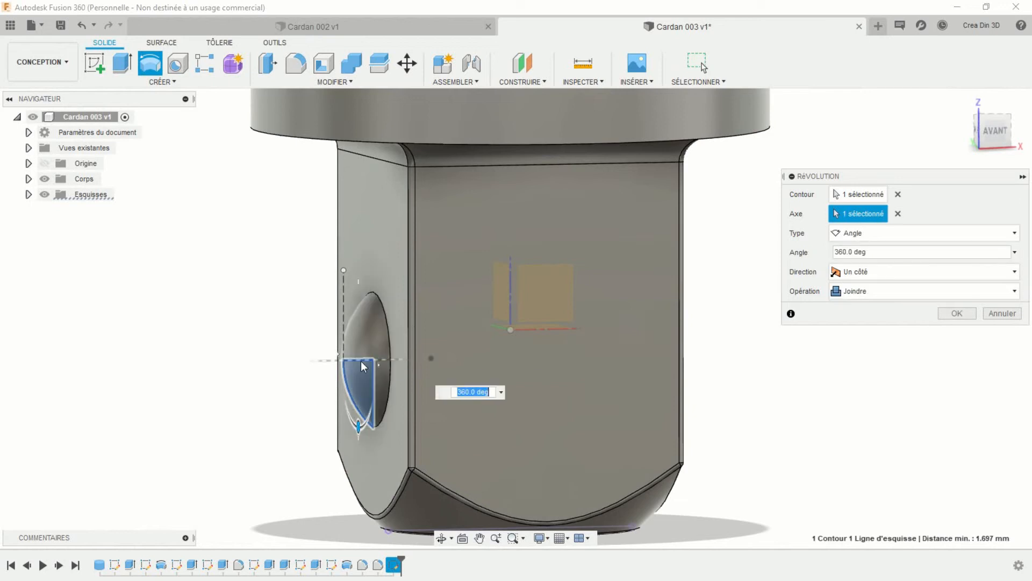
{"action": "left_click", "coordinate": [958, 314]}
Save Cardan 003 as a new version with the description "Enregistrement de l'utilisateur" and create a new empty design
{"action": "scroll", "coordinate": [896, 309], "scroll_direction": "down", "scroll_amount": 5}
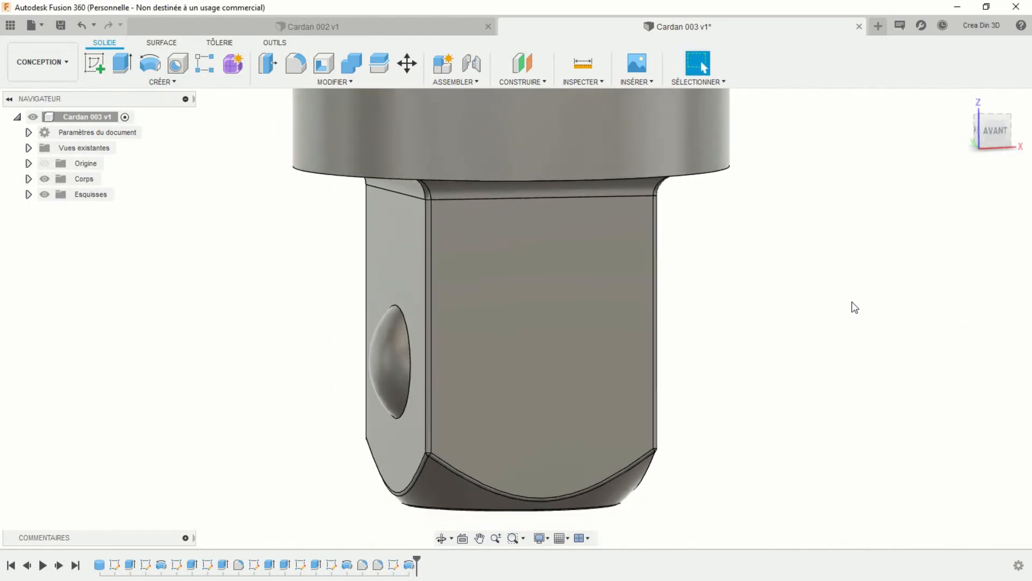
{"action": "scroll", "coordinate": [828, 302], "scroll_direction": "down", "scroll_amount": 3}
{"action": "middle_click_drag", "start_coordinate": [828, 302], "coordinate": [793, 296], "text": "shift"}
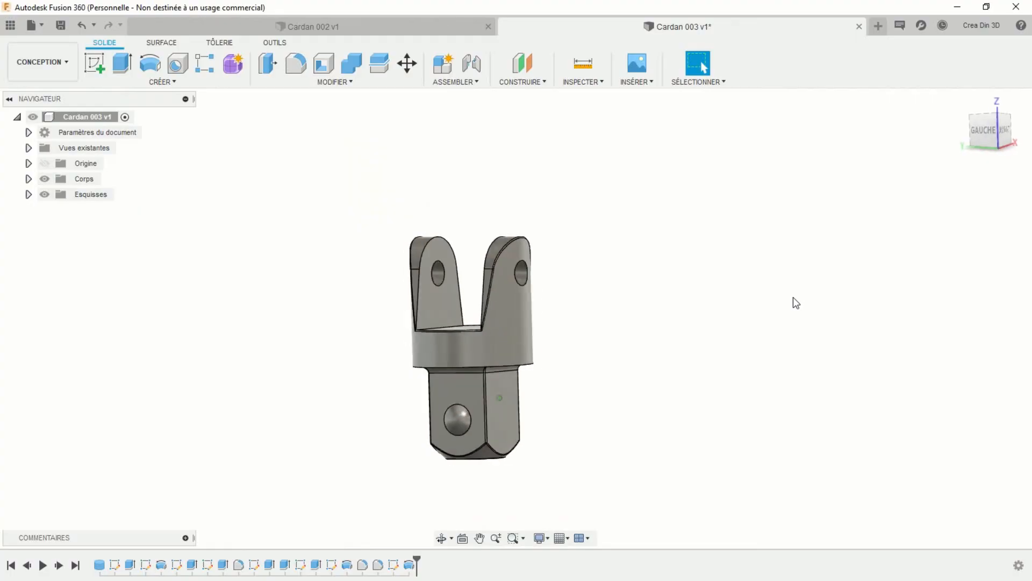
{"action": "scroll", "coordinate": [792, 297], "scroll_direction": "up", "scroll_amount": 3}
{"action": "scroll", "coordinate": [793, 298], "scroll_direction": "up", "scroll_amount": 4}
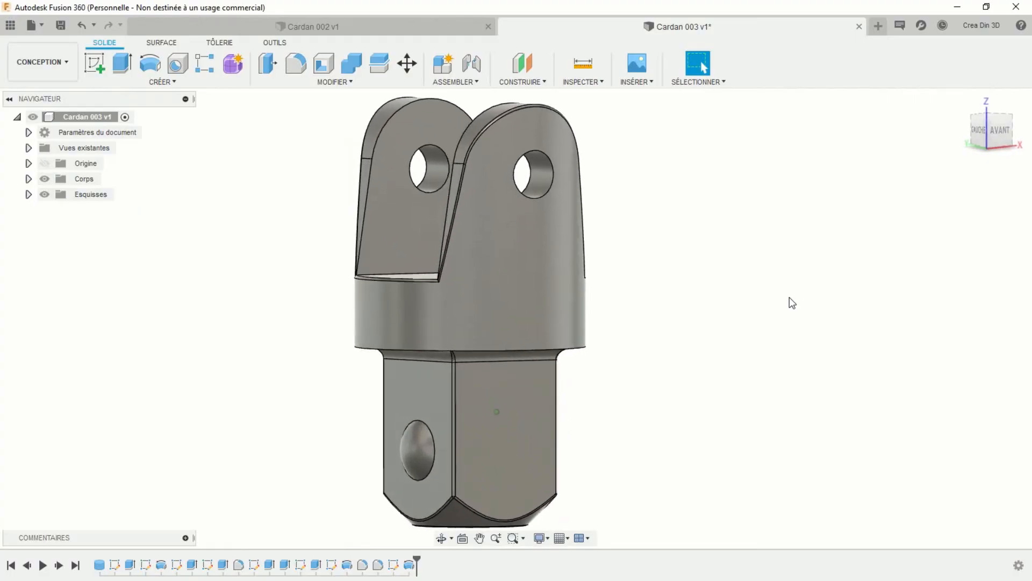
{"action": "scroll", "coordinate": [783, 292], "scroll_direction": "down", "scroll_amount": 2}
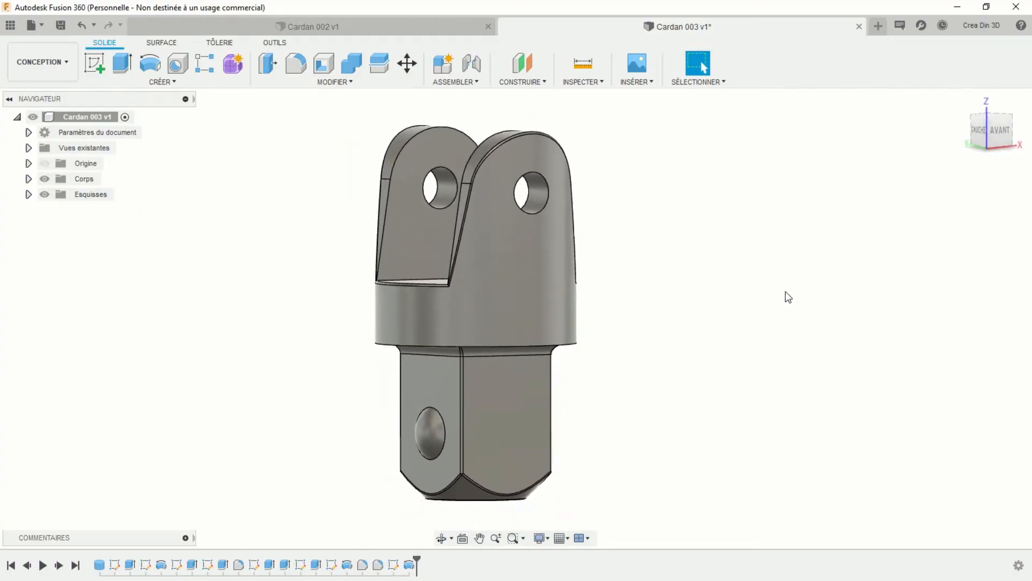
{"action": "left_click", "coordinate": [62, 26]}
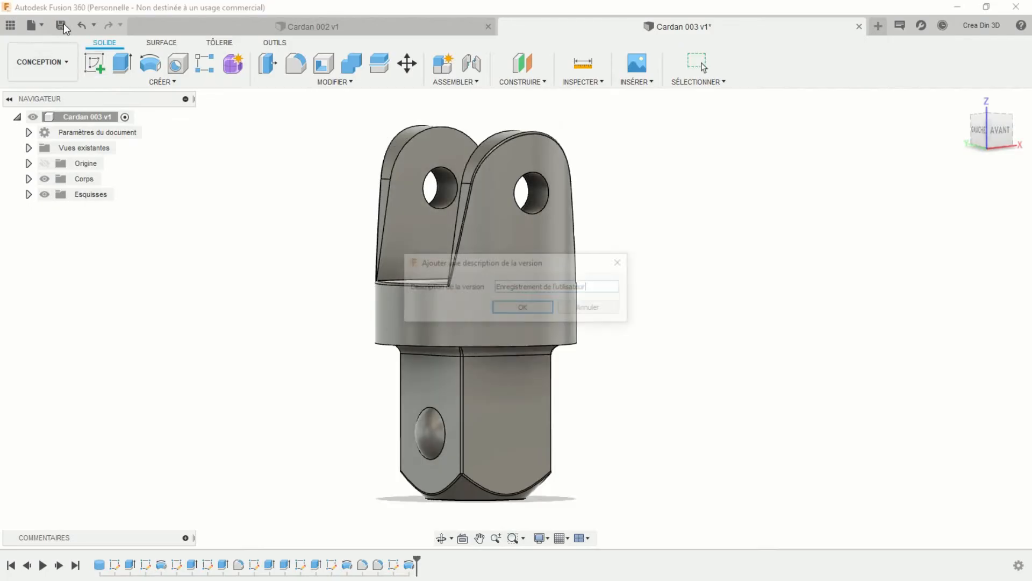
{"action": "left_click", "coordinate": [515, 307]}
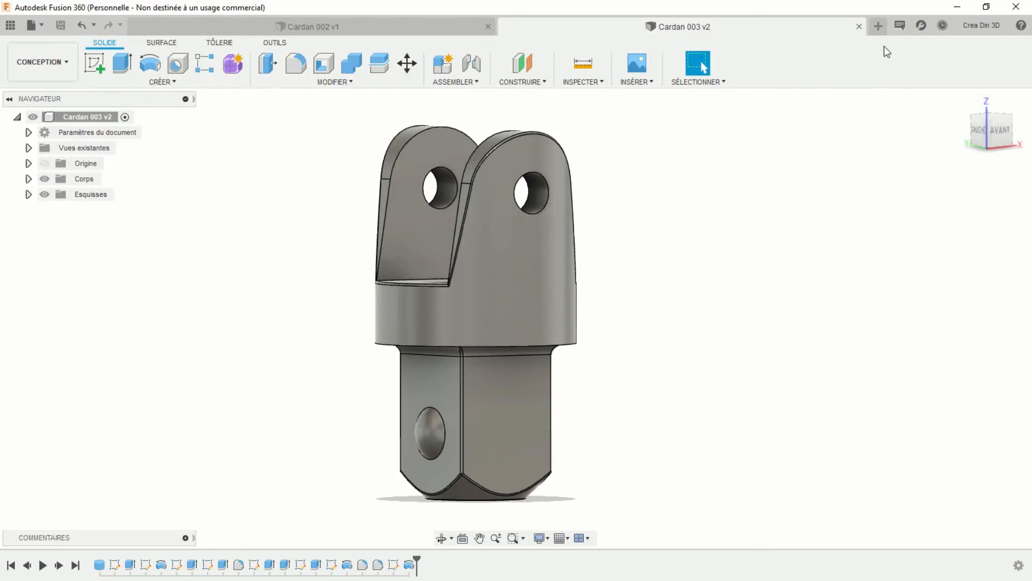
{"action": "left_click", "coordinate": [878, 26]}
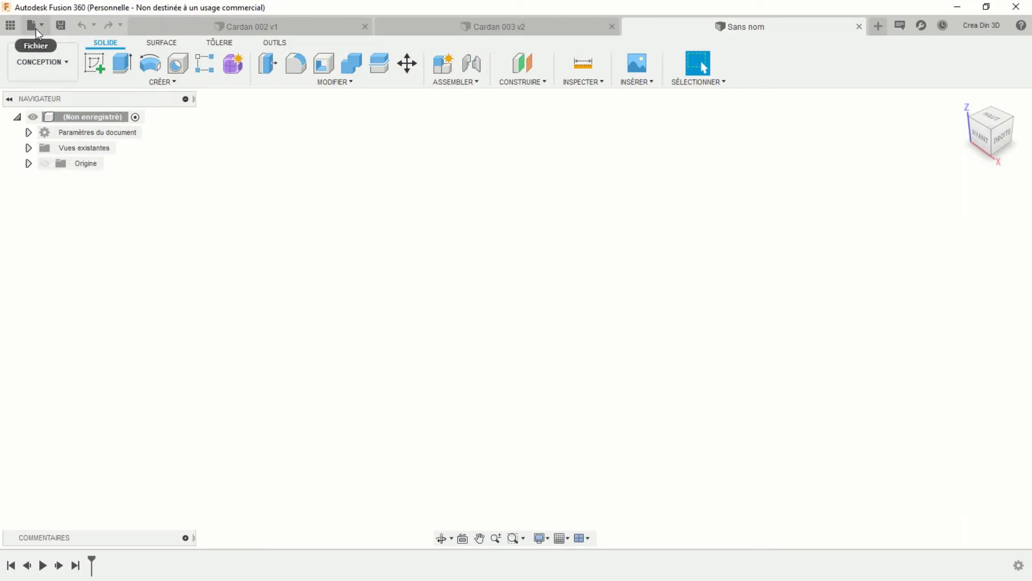
Save the empty design as Assemblage Cardan in My First Project and insert Cardan 001 at its default position
{"action": "left_click", "coordinate": [63, 27]}
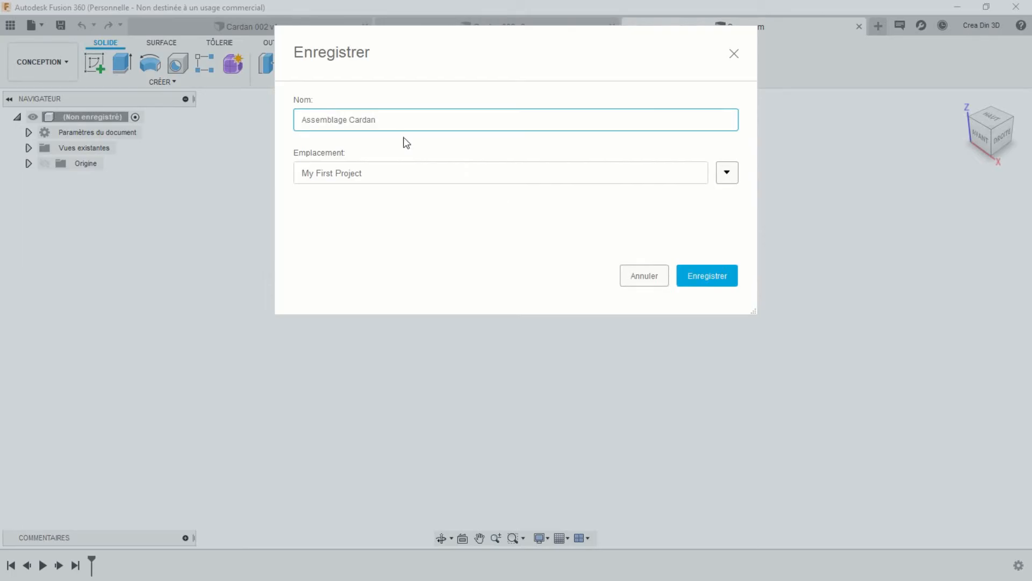
{"action": "left_click", "coordinate": [702, 274]}
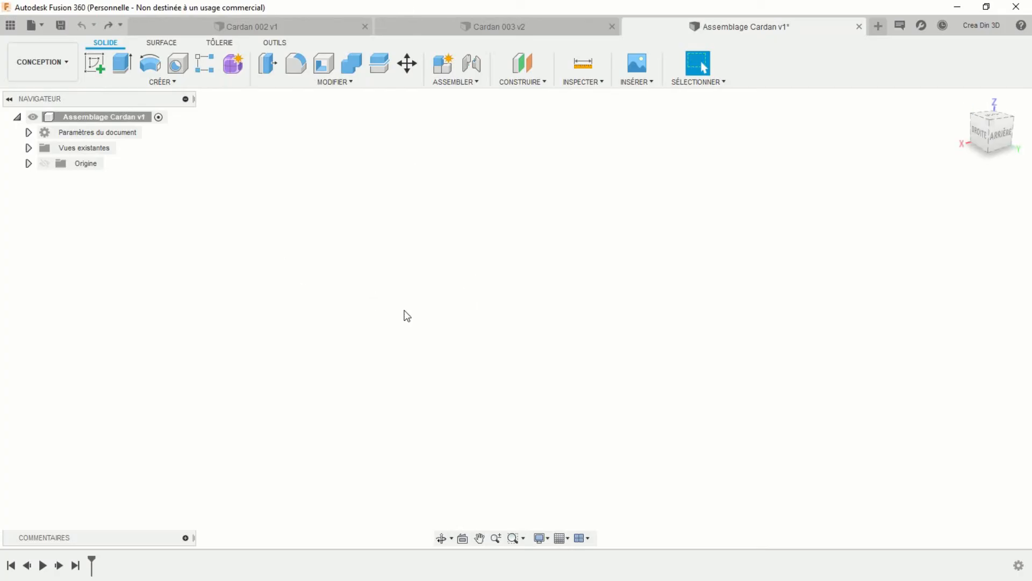
{"action": "left_click", "coordinate": [11, 25]}
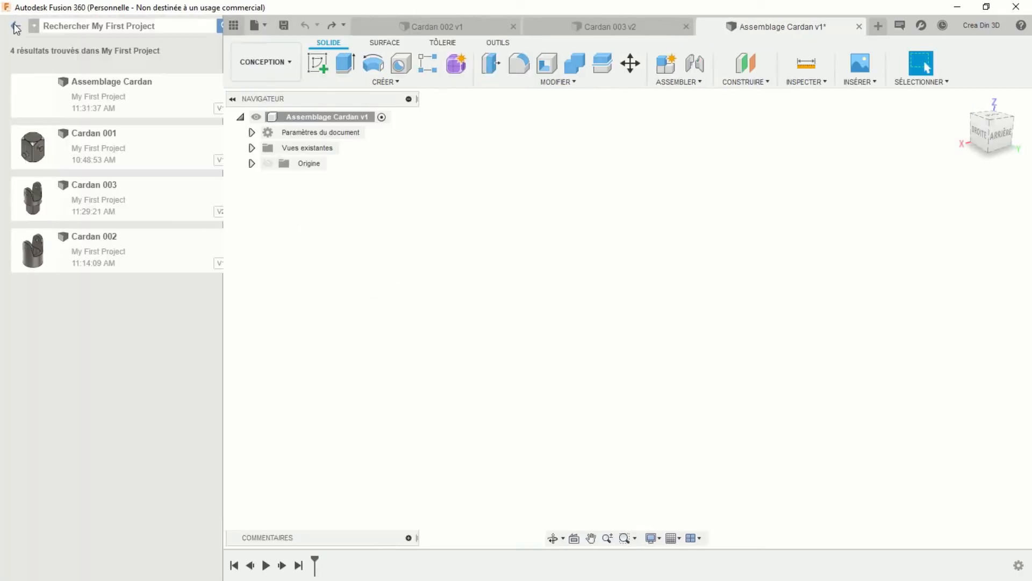
{"action": "left_click_drag", "start_coordinate": [97, 156], "coordinate": [578, 250]}
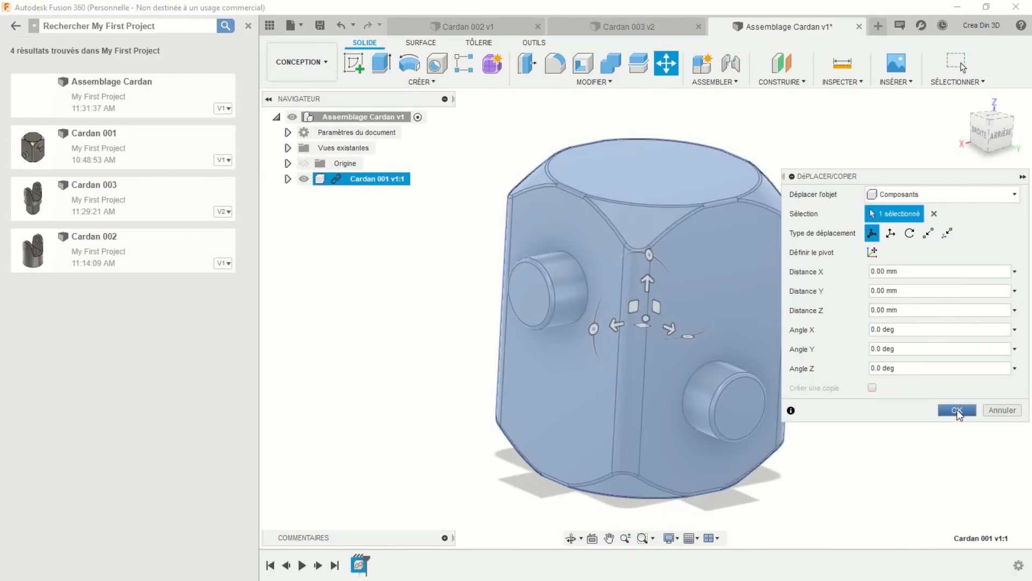
{"action": "left_click", "coordinate": [956, 410]}
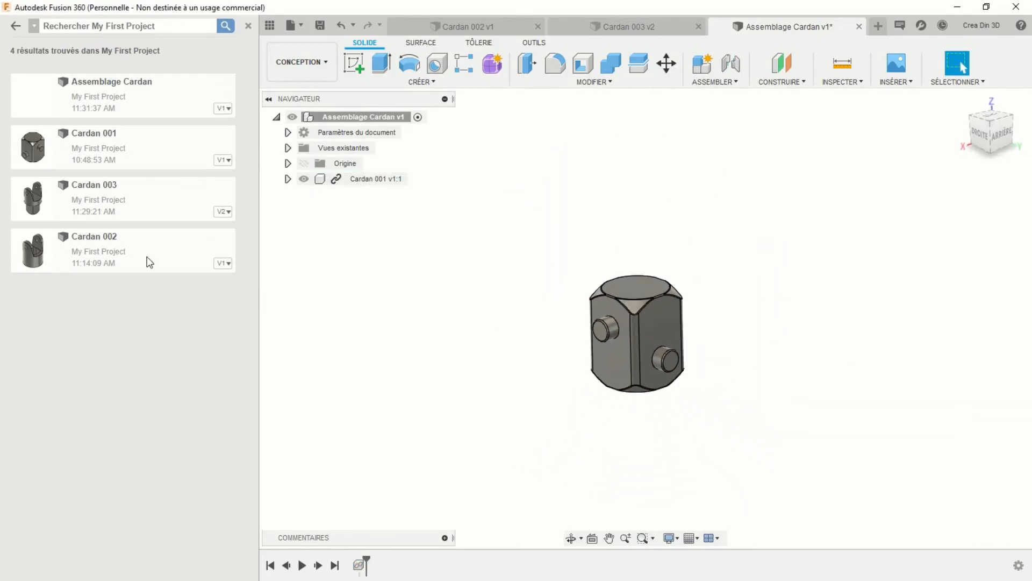
Insert Cardan 002 and move it down along Z by 28 mm plus a further 10 mm, placing it below Cardan 001
{"action": "left_click_drag", "start_coordinate": [107, 249], "coordinate": [494, 395]}
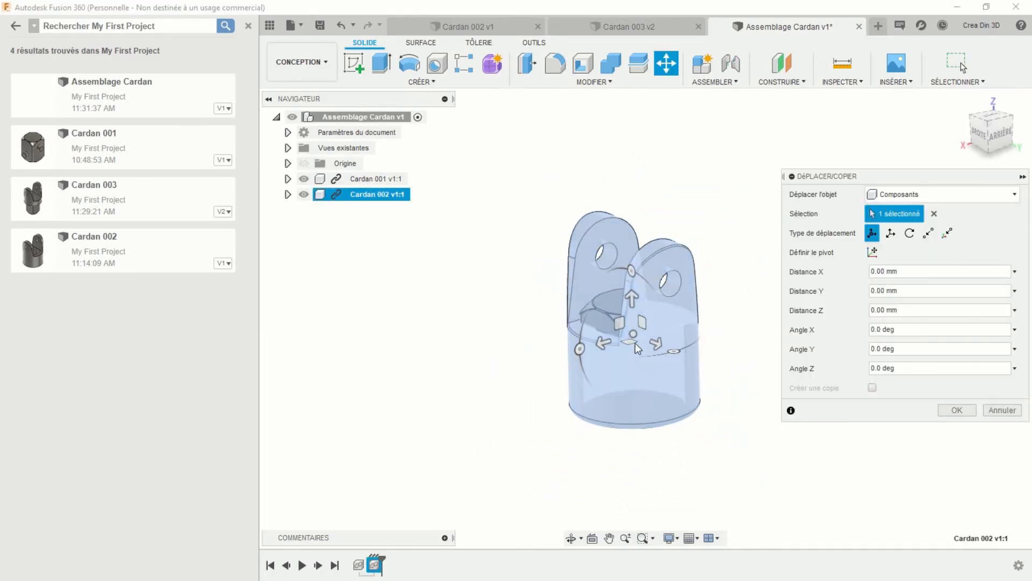
{"action": "left_click_drag", "start_coordinate": [632, 299], "coordinate": [628, 457]}
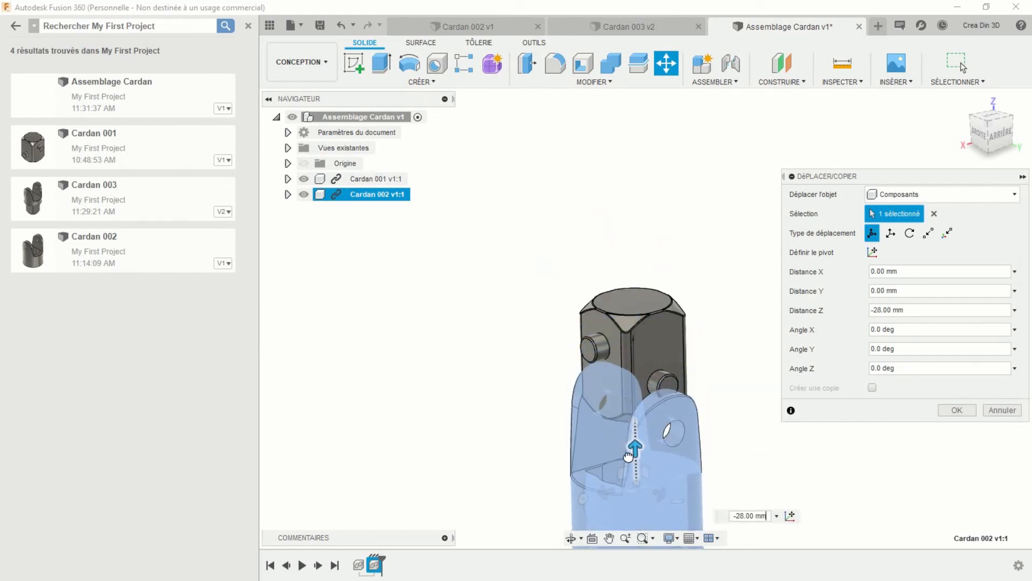
{"action": "scroll", "coordinate": [611, 428], "scroll_direction": "down", "scroll_amount": 3}
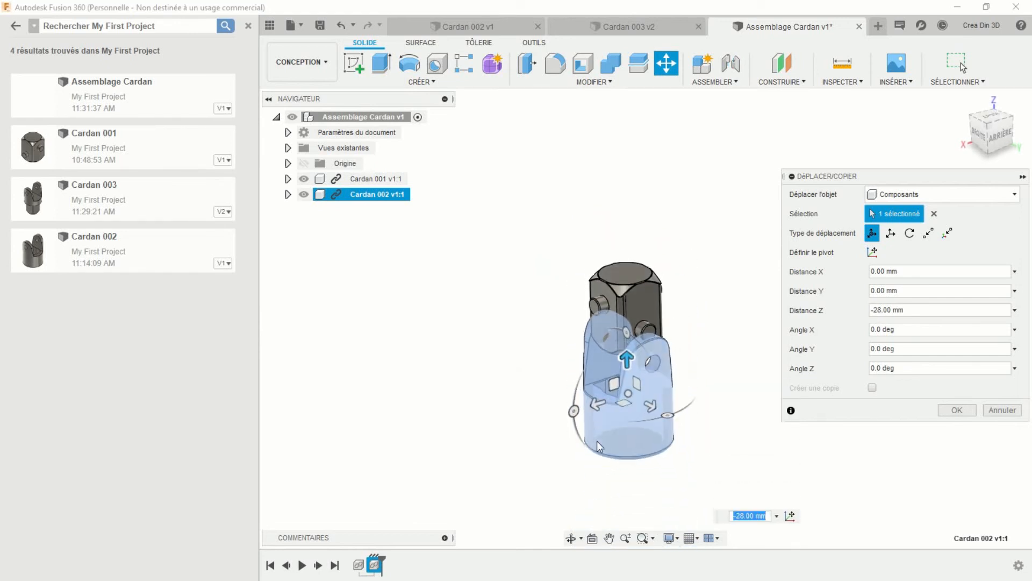
{"action": "left_click_drag", "start_coordinate": [666, 416], "coordinate": [640, 399]}
{"action": "left_click_drag", "start_coordinate": [624, 357], "coordinate": [628, 396]}
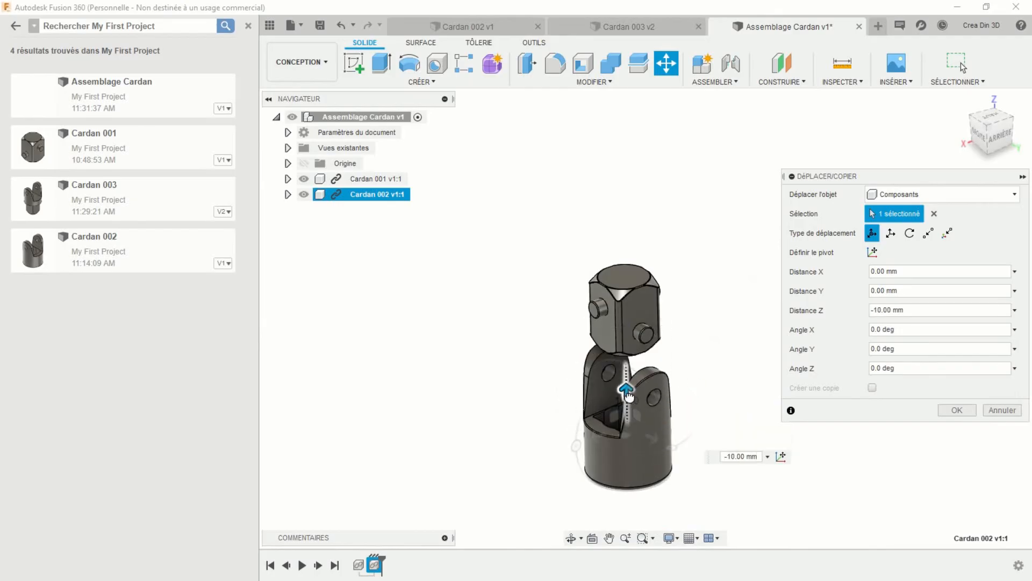
{"action": "left_click", "coordinate": [957, 410]}
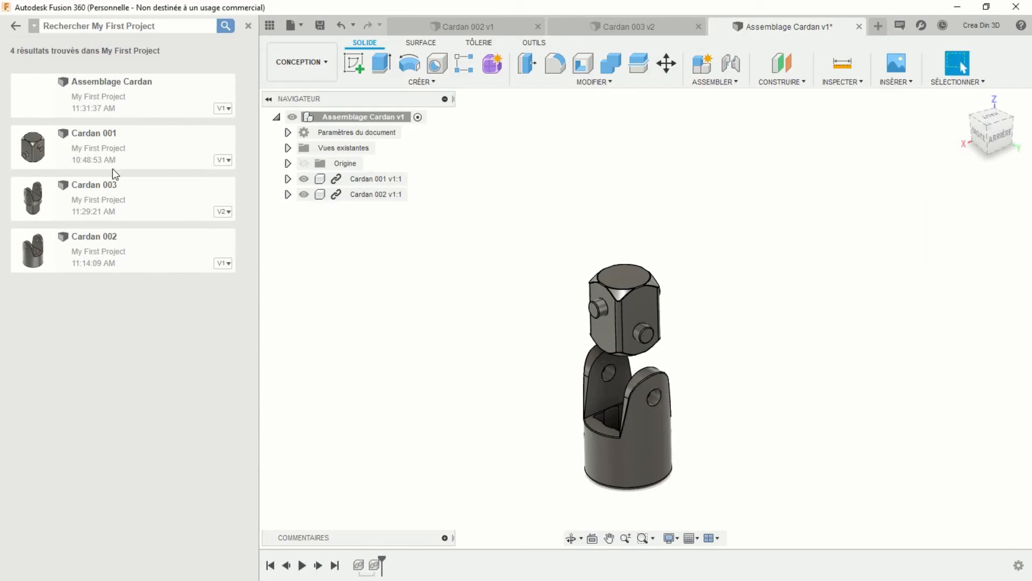
Insert Cardan 003, raise it 45 mm along Z, rotate it 180° about Y, and shift it 5 mm back towards Cardan 001
{"action": "left_click_drag", "start_coordinate": [112, 169], "coordinate": [552, 184]}
{"action": "left_click_drag", "start_coordinate": [589, 153], "coordinate": [579, 152]}
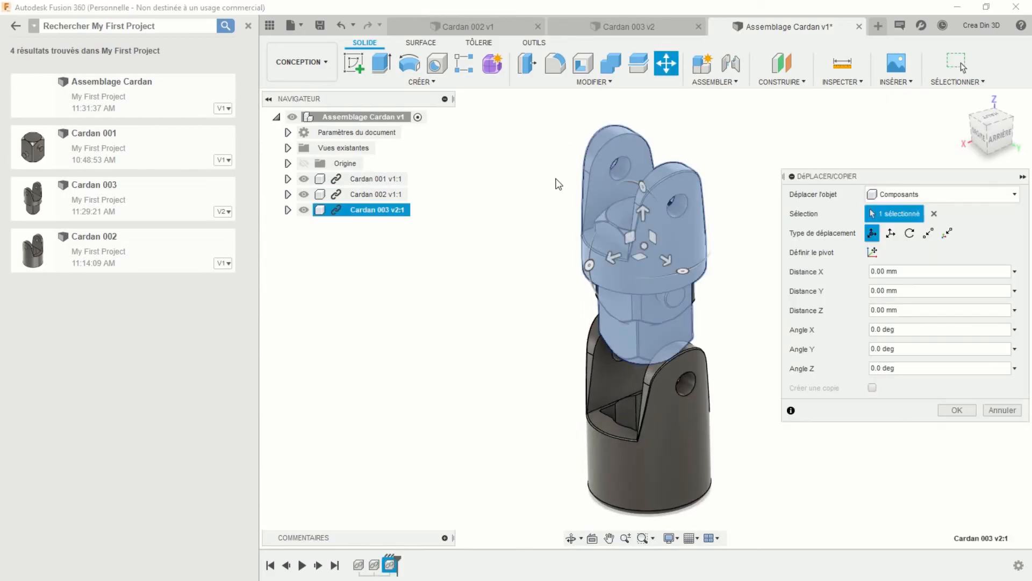
{"action": "scroll", "coordinate": [618, 322], "scroll_direction": "down", "scroll_amount": 4}
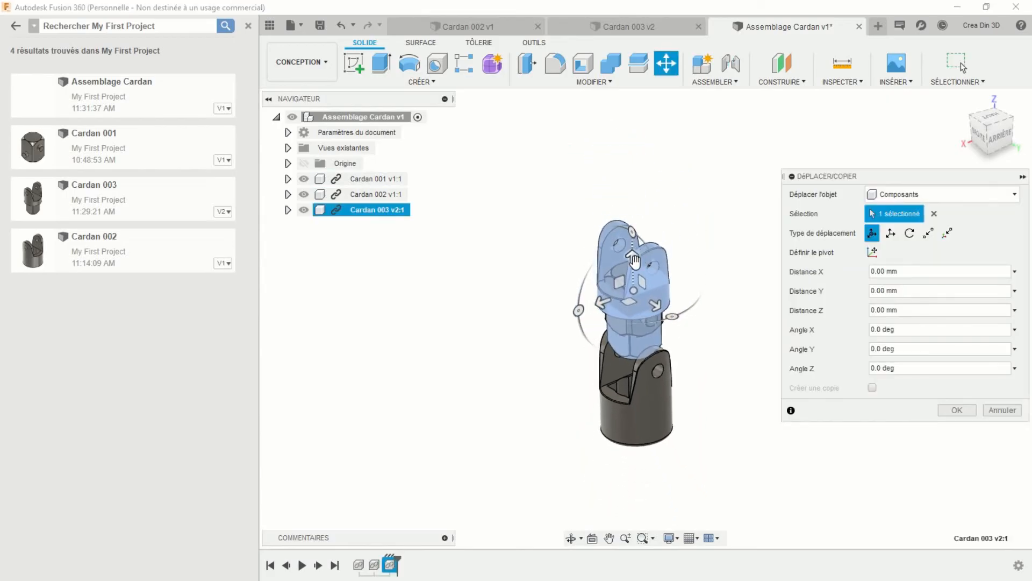
{"action": "left_click_drag", "start_coordinate": [633, 252], "coordinate": [630, 123]}
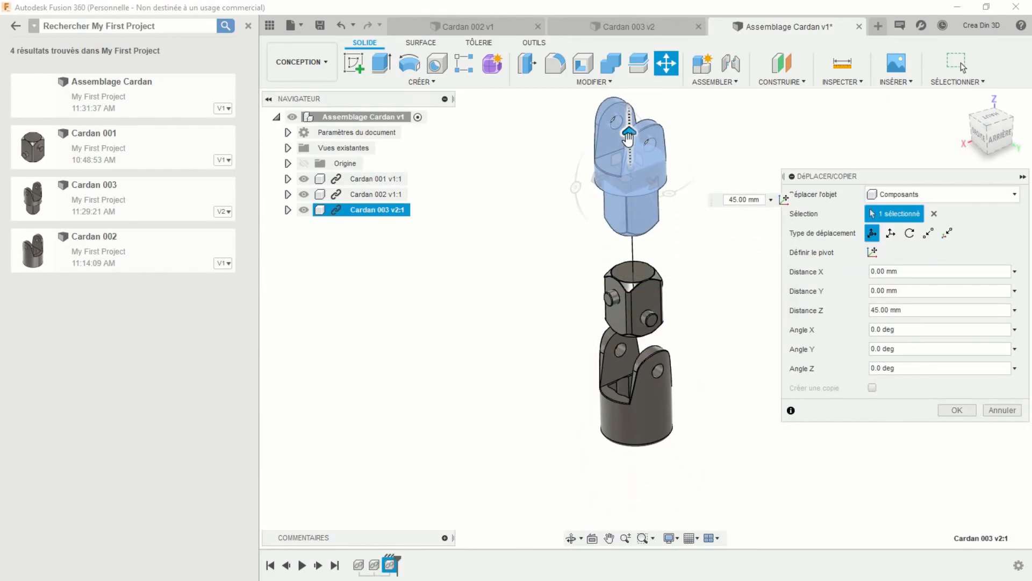
{"action": "left_click_drag", "start_coordinate": [575, 184], "coordinate": [752, 127]}
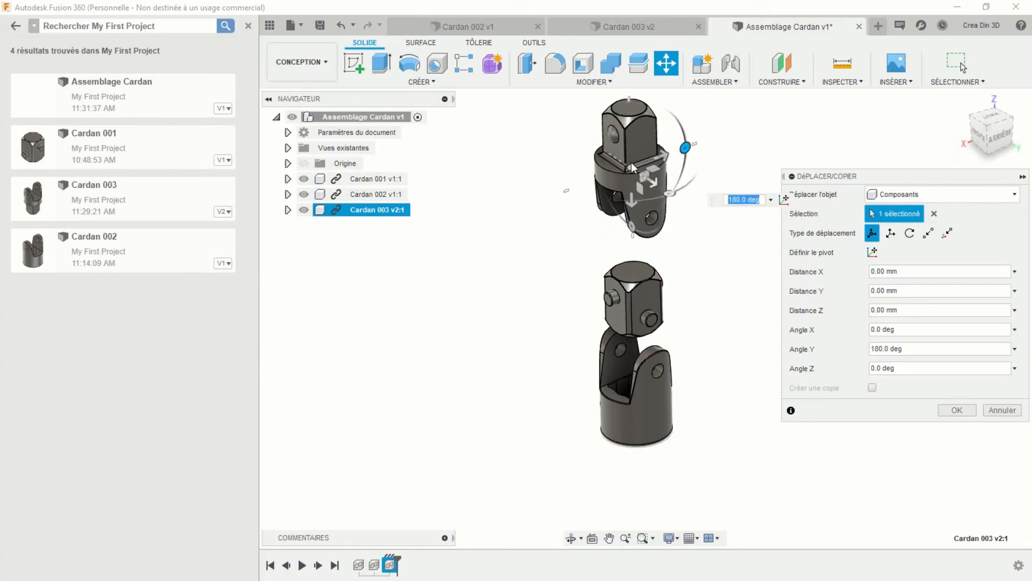
{"action": "left_click_drag", "start_coordinate": [635, 202], "coordinate": [637, 215]}
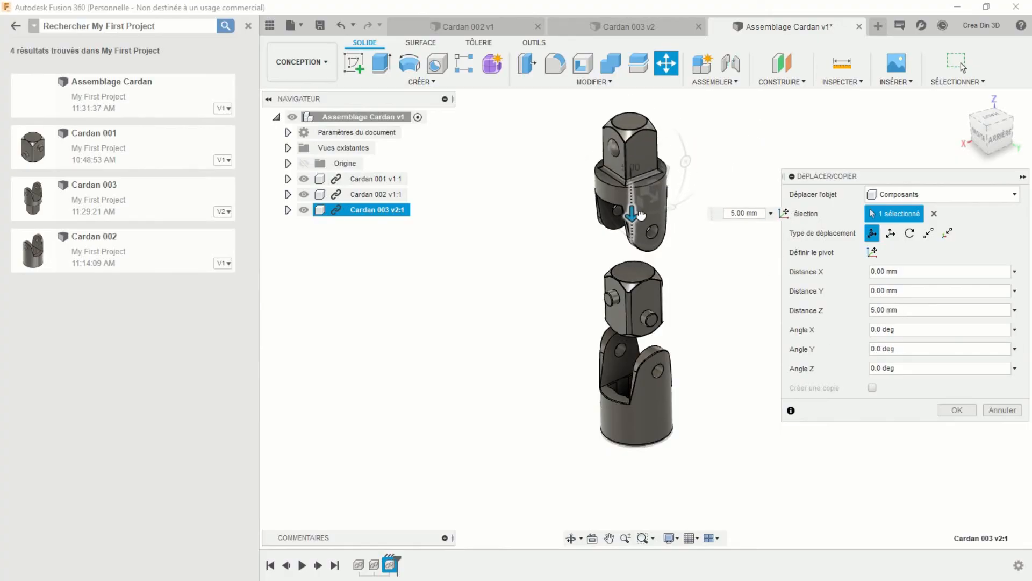
{"action": "left_click", "coordinate": [955, 410]}
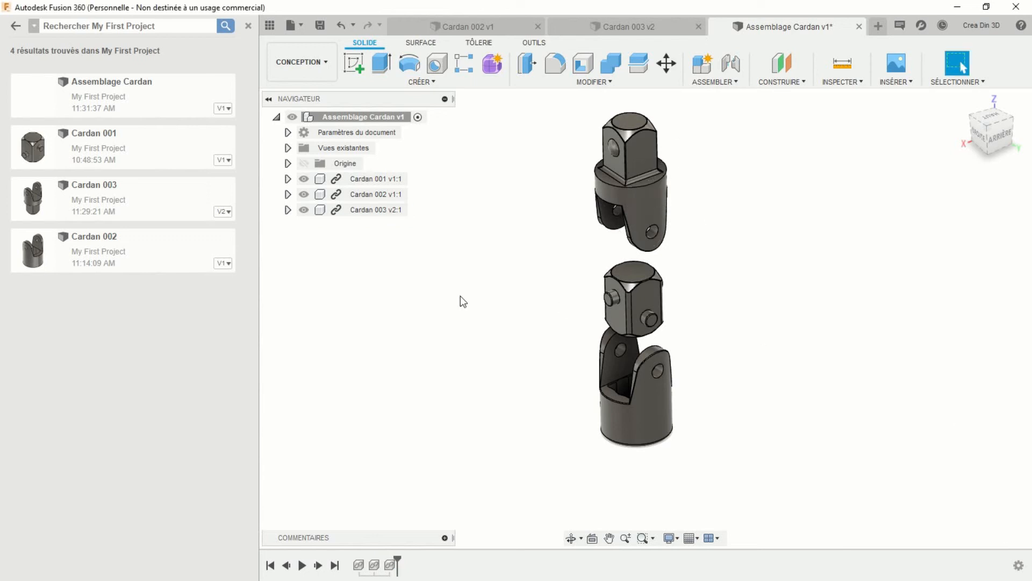
Start a revolute joint and define its Cardan 001 origin between two opposite side faces, snapped to the pin's axis
{"action": "left_click", "coordinate": [248, 26]}
{"action": "scroll", "coordinate": [563, 282], "scroll_direction": "up", "scroll_amount": 5}
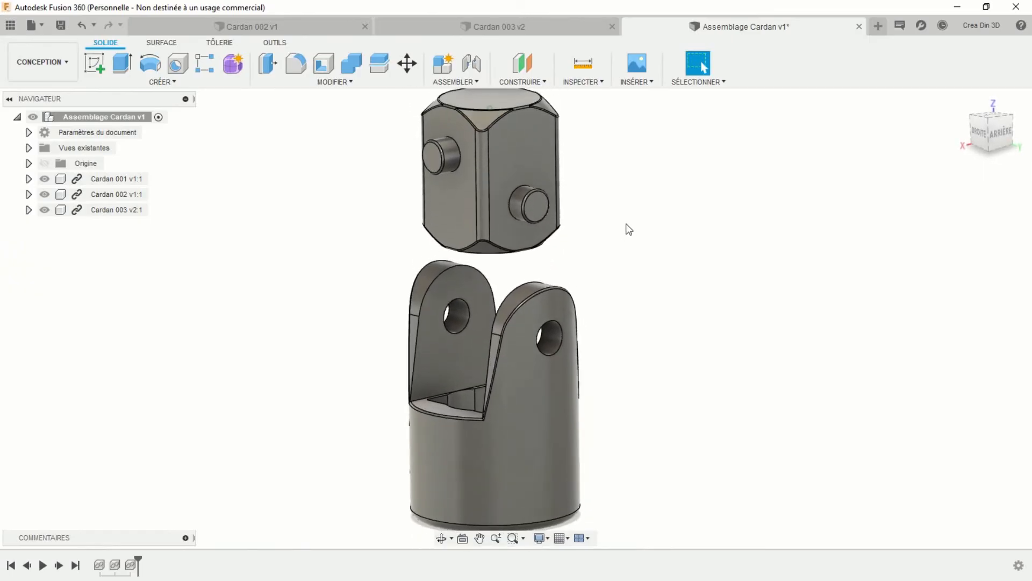
{"action": "left_click", "coordinate": [476, 64]}
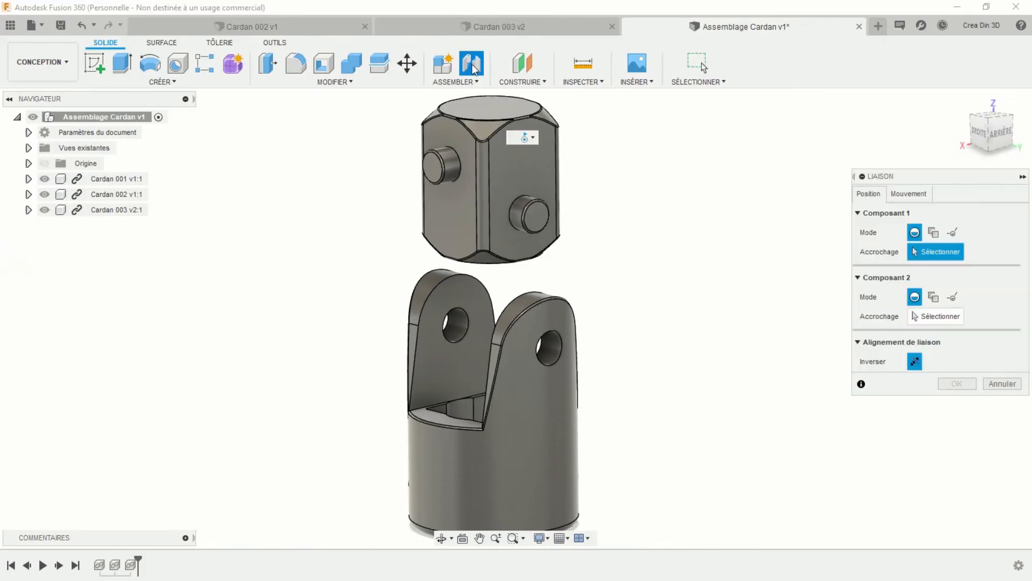
{"action": "left_click", "coordinate": [913, 194]}
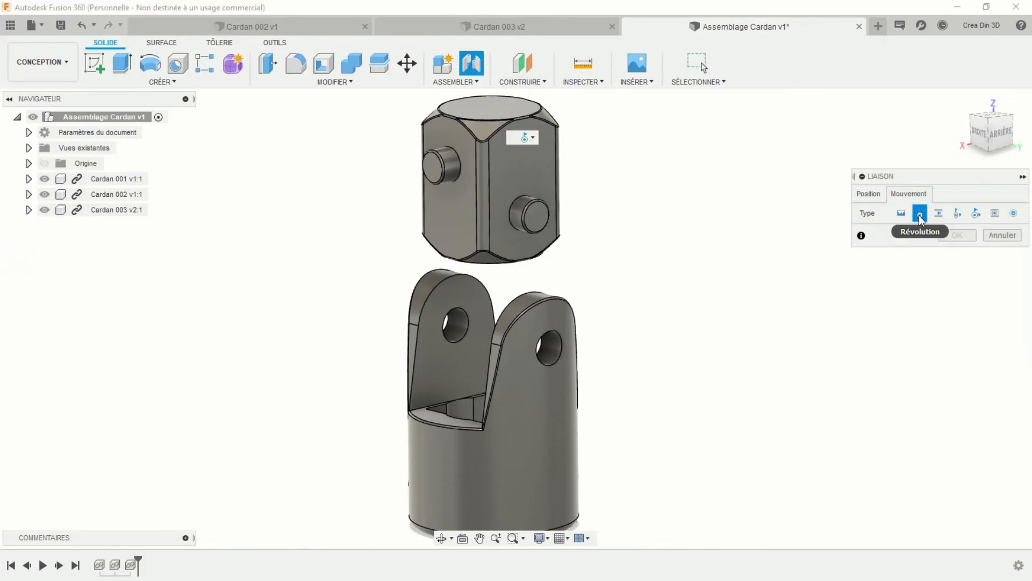
{"action": "left_click", "coordinate": [877, 195]}
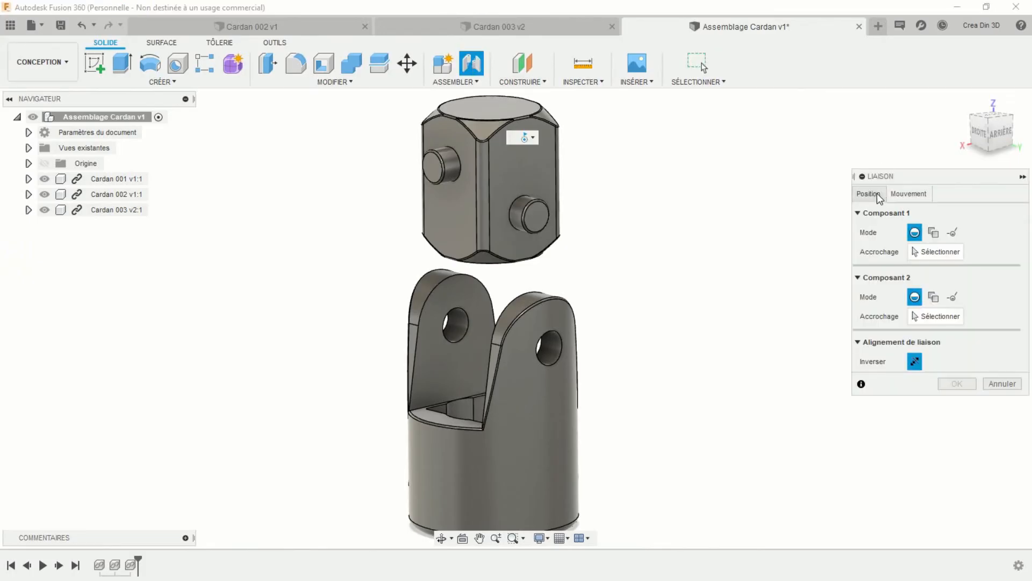
{"action": "left_click", "coordinate": [934, 232]}
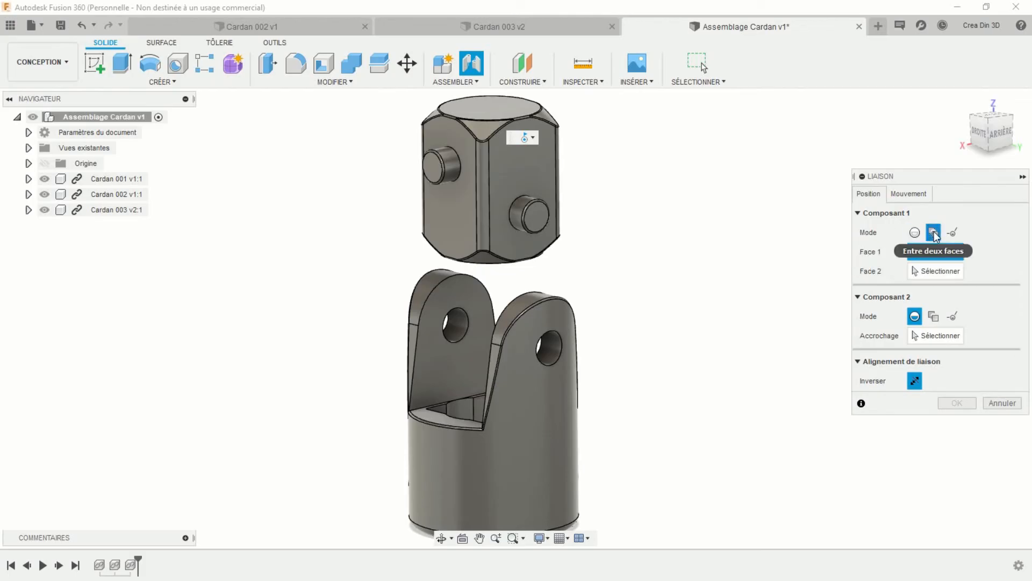
{"action": "left_click", "coordinate": [518, 173]}
{"action": "middle_click_drag", "start_coordinate": [476, 221], "coordinate": [389, 225], "text": "shift"}
{"action": "left_click", "coordinate": [390, 225]}
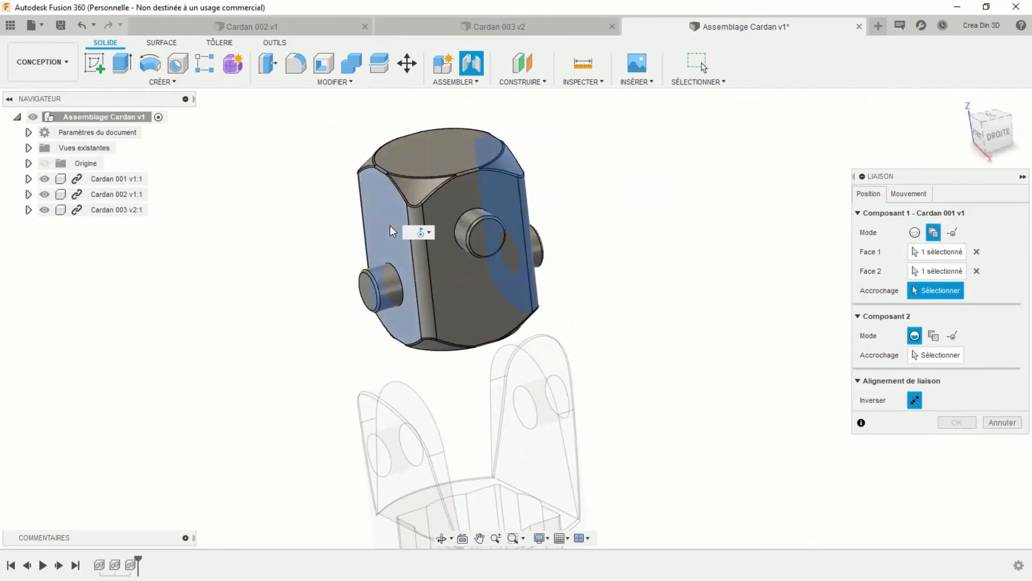
{"action": "scroll", "coordinate": [383, 296], "scroll_direction": "up", "scroll_amount": 5}
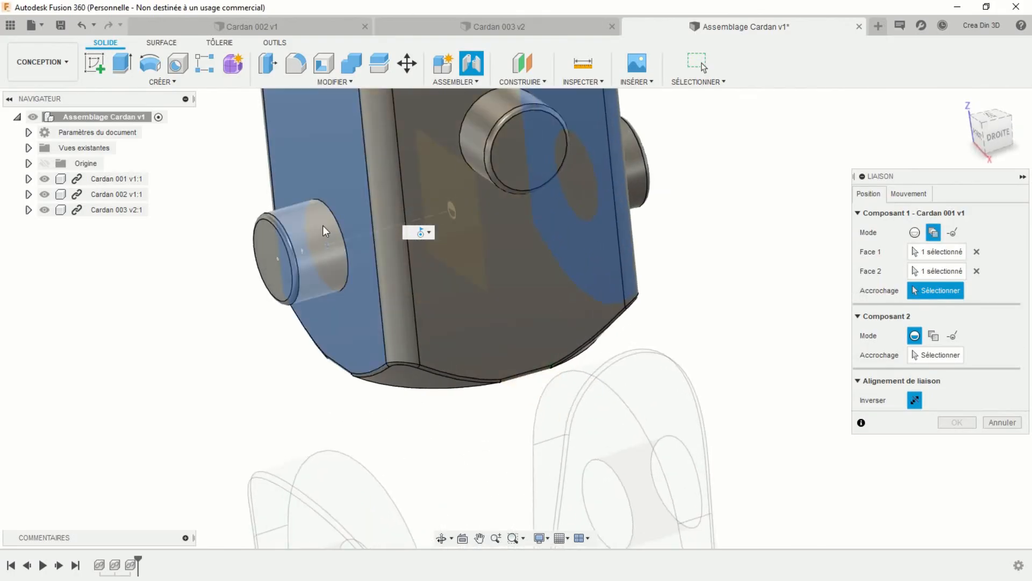
{"action": "left_click", "coordinate": [323, 226]}
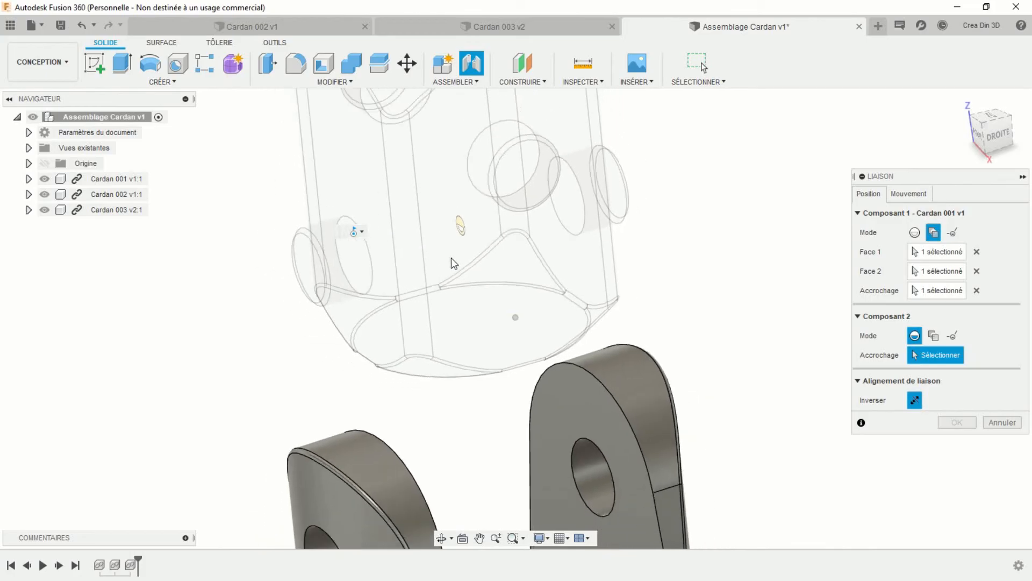
Define the joint's Cardan 002 origin between the fork's two inner arm faces, snapped to the arm hole, and create the joint
{"action": "left_click", "coordinate": [934, 335]}
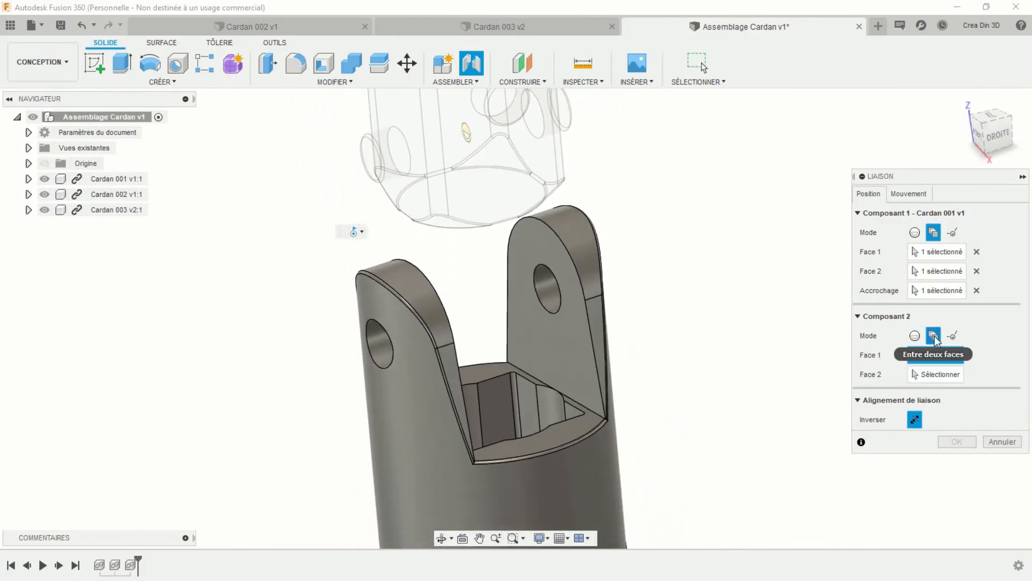
{"action": "left_click", "coordinate": [574, 341]}
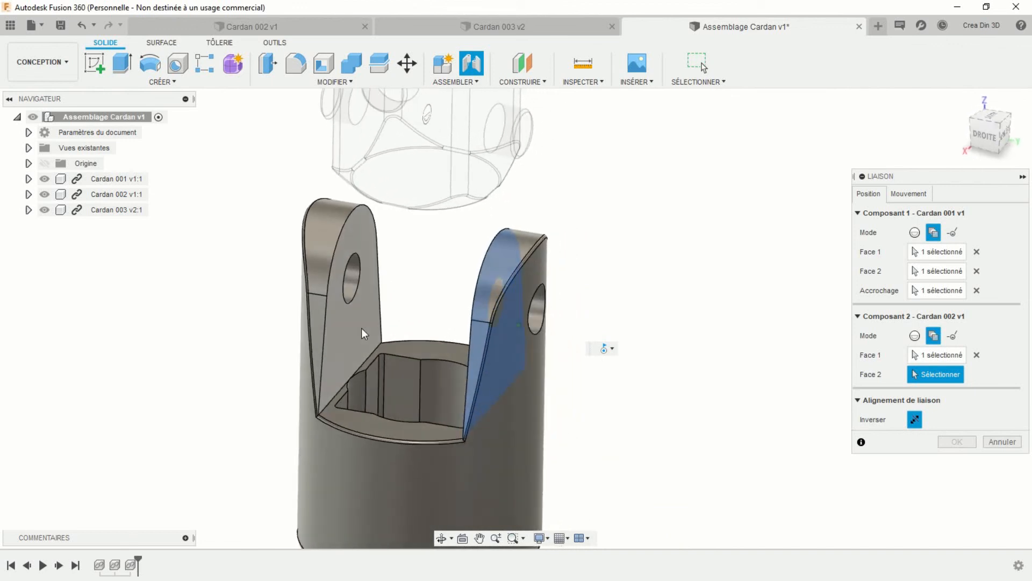
{"action": "left_click", "coordinate": [361, 328]}
{"action": "scroll", "coordinate": [602, 357], "scroll_direction": "up", "scroll_amount": 2}
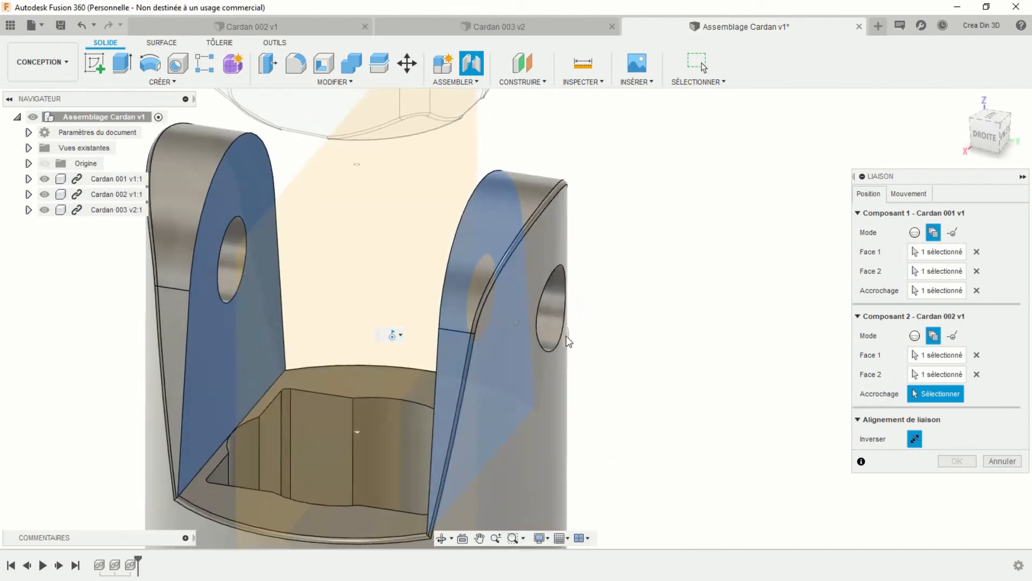
{"action": "left_click", "coordinate": [556, 311]}
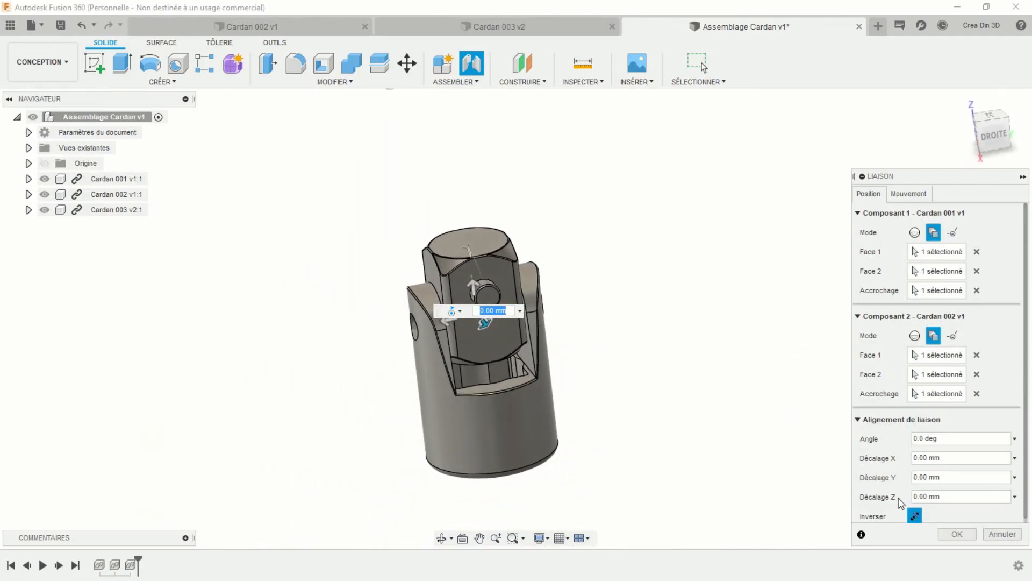
{"action": "left_click", "coordinate": [958, 533]}
Start another revolute joint and define its Cardan 003 origin between the fork's two inner arm faces, snapped to the arm hole
{"action": "scroll", "coordinate": [663, 338], "scroll_direction": "down", "scroll_amount": 4}
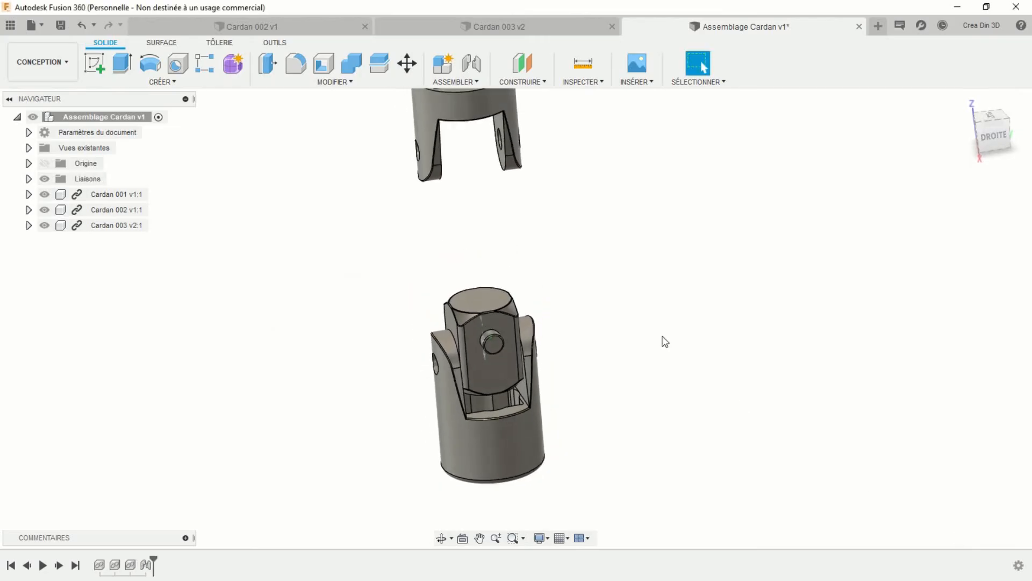
{"action": "middle_click_drag", "start_coordinate": [660, 334], "coordinate": [653, 334]}
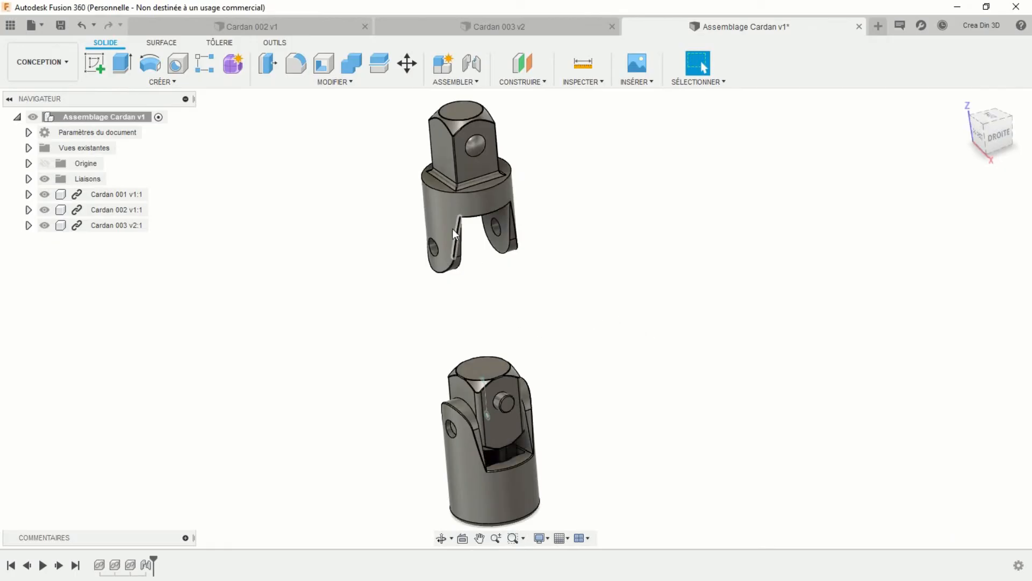
{"action": "left_click", "coordinate": [436, 218]}
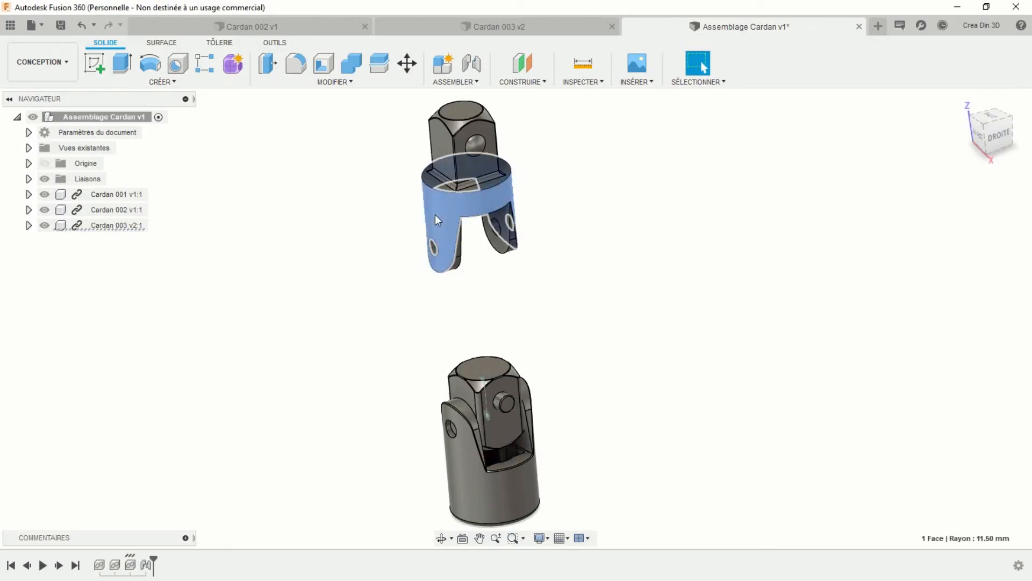
{"action": "left_click", "coordinate": [597, 249]}
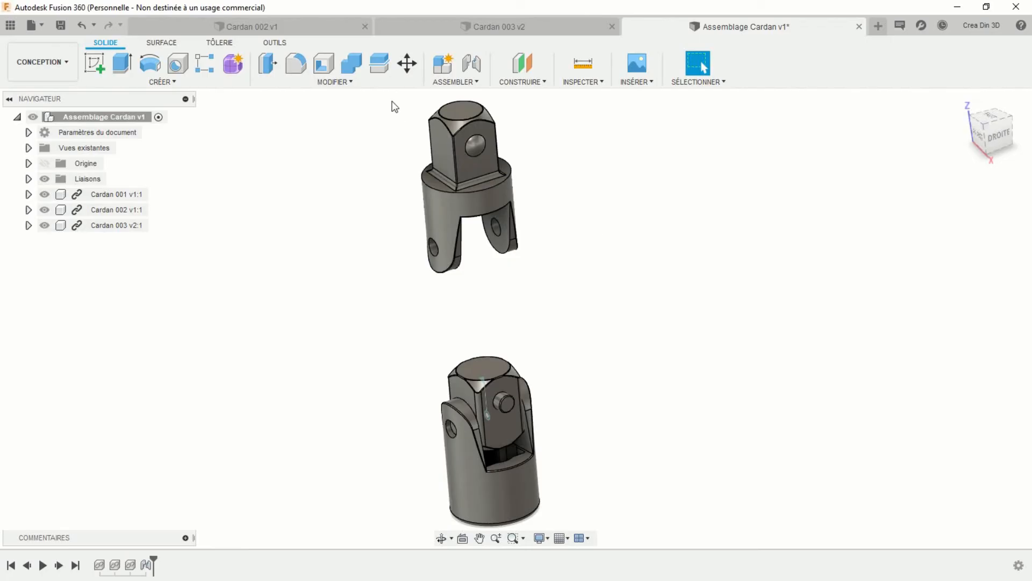
{"action": "left_click", "coordinate": [472, 64]}
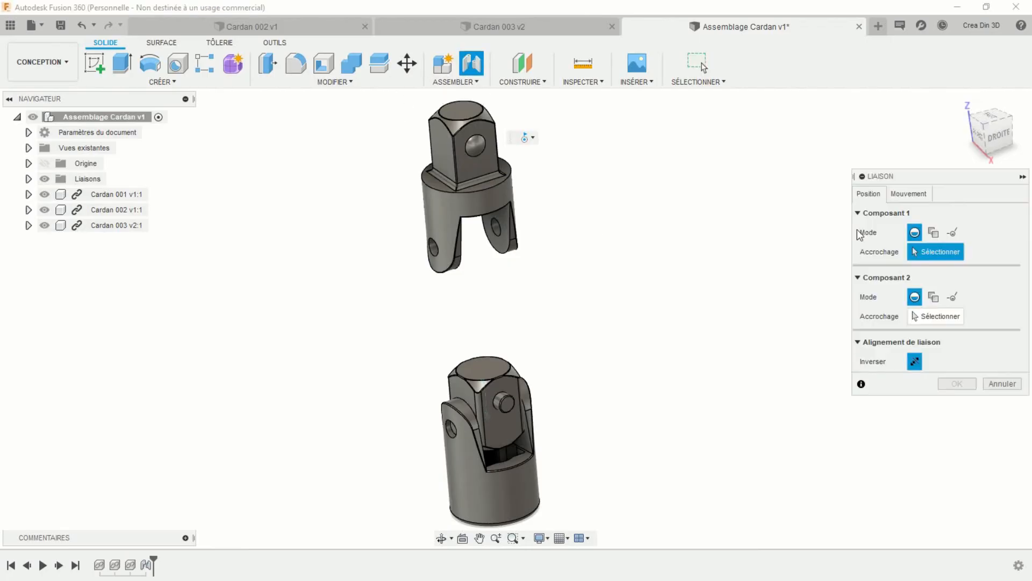
{"action": "left_click", "coordinate": [908, 195]}
{"action": "left_click", "coordinate": [868, 195]}
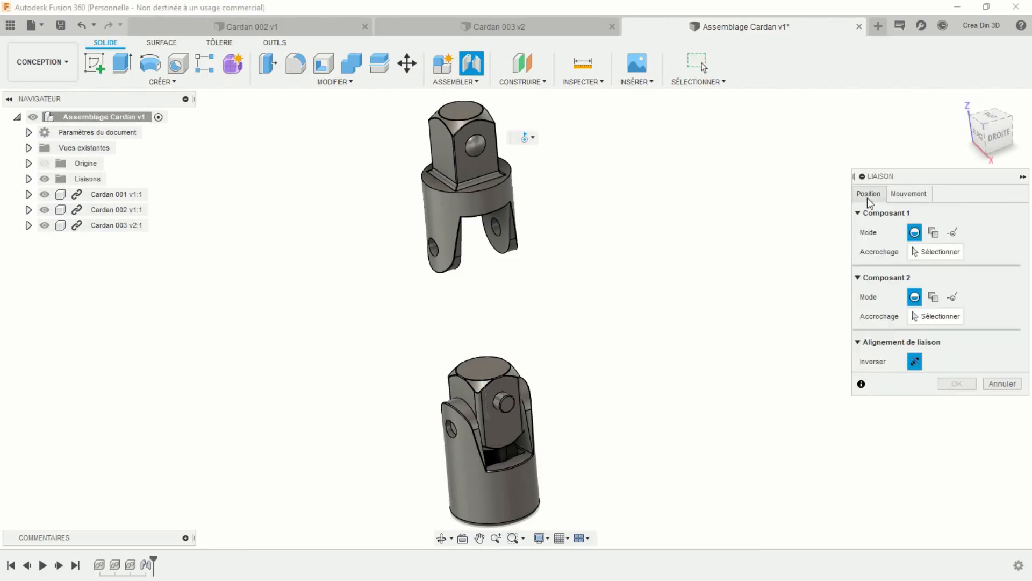
{"action": "left_click", "coordinate": [931, 252]}
{"action": "left_click", "coordinate": [934, 232]}
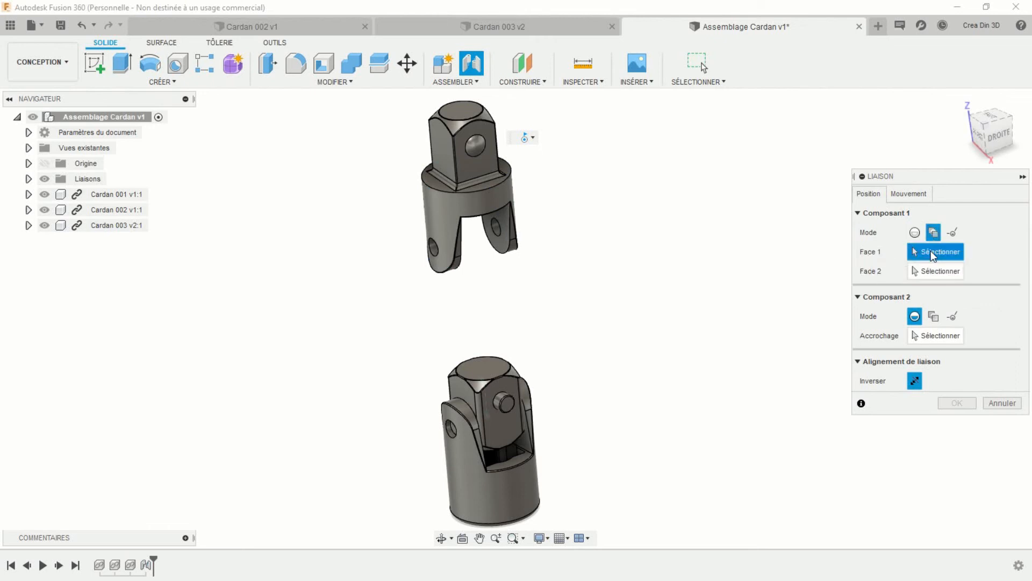
{"action": "scroll", "coordinate": [547, 270], "scroll_direction": "up", "scroll_amount": 2}
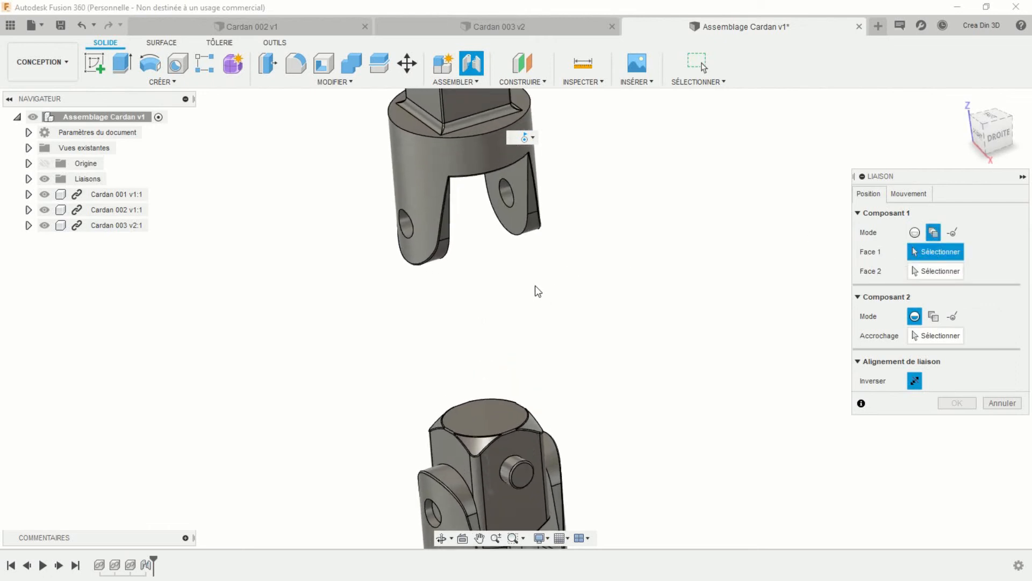
{"action": "left_click", "coordinate": [513, 227]}
{"action": "middle_click_drag", "start_coordinate": [513, 227], "coordinate": [471, 269], "text": "shift"}
{"action": "left_click", "coordinate": [468, 268]}
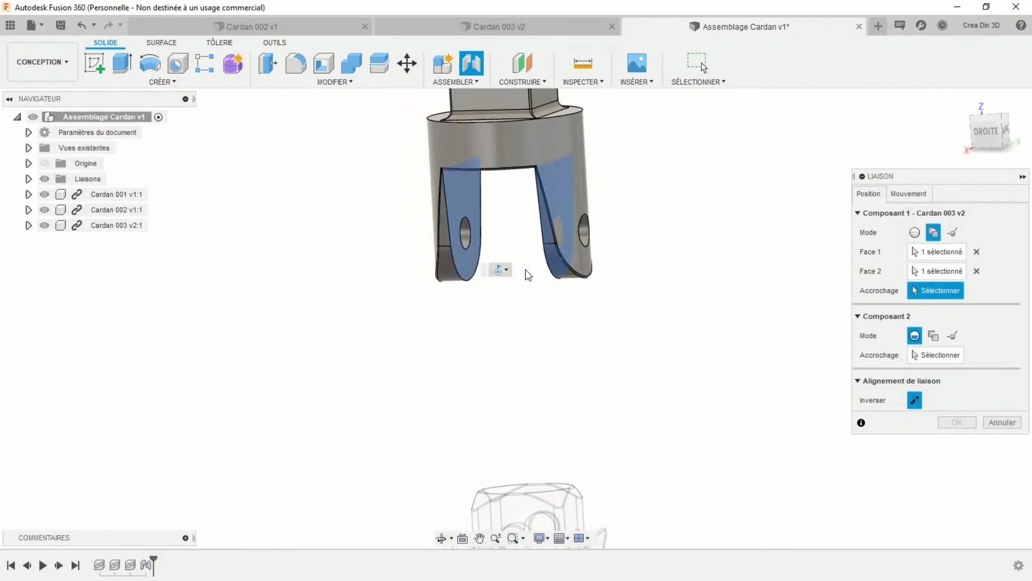
{"action": "scroll", "coordinate": [532, 263], "scroll_direction": "up", "scroll_amount": 5}
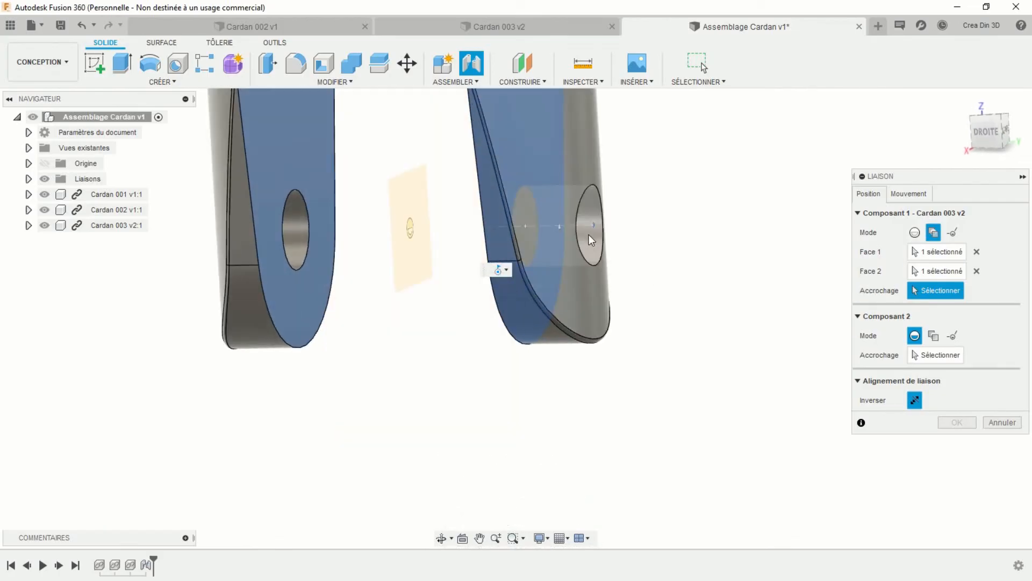
{"action": "left_click", "coordinate": [589, 235]}
{"action": "middle_click_drag", "start_coordinate": [554, 283], "coordinate": [640, 323], "text": "shift"}
Define the joint's Cardan 001 origin between two opposite side faces, snapped to the free pin's axis, and create the joint
{"action": "left_click", "coordinate": [933, 335]}
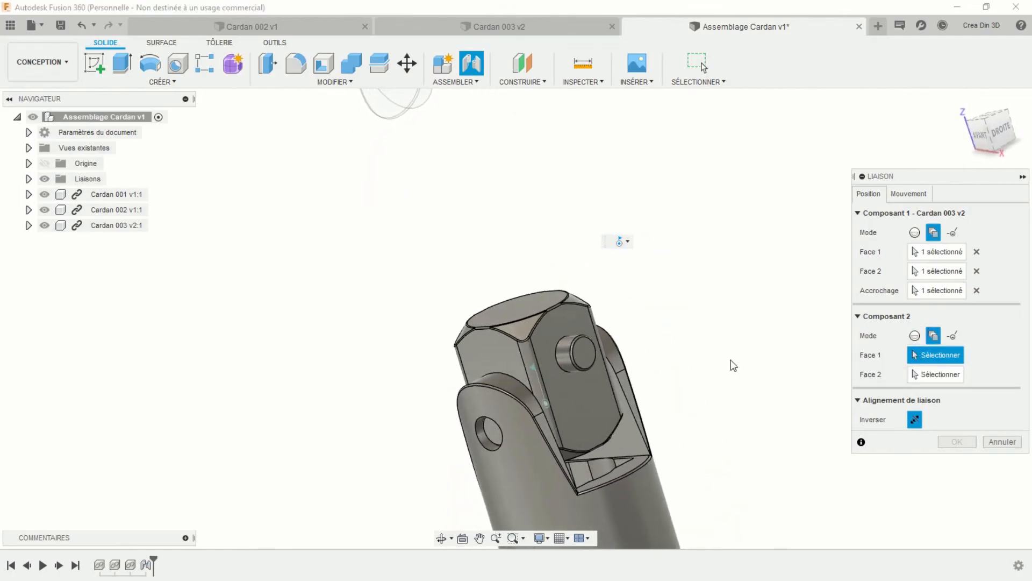
{"action": "left_click", "coordinate": [590, 392]}
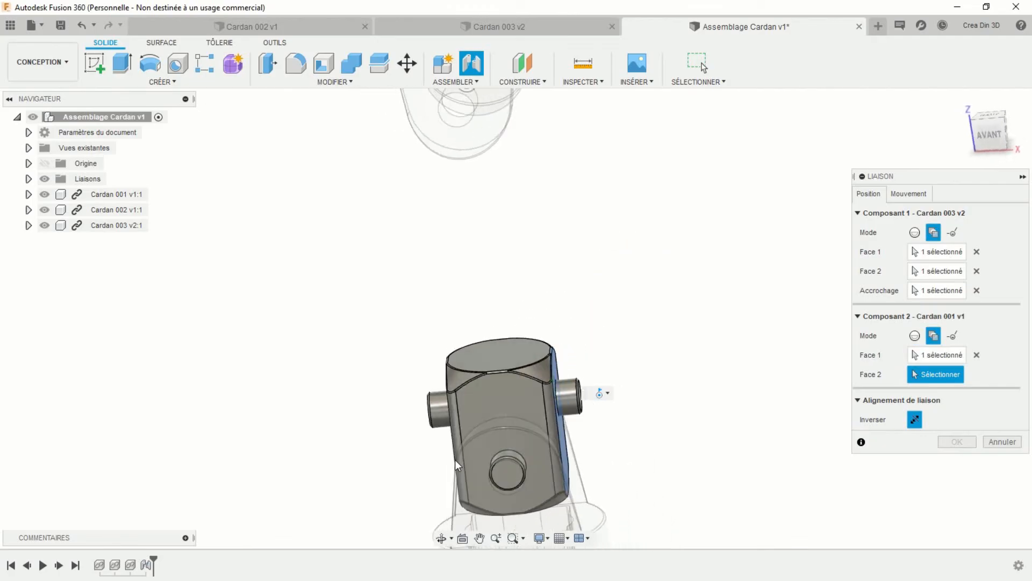
{"action": "left_click", "coordinate": [446, 440]}
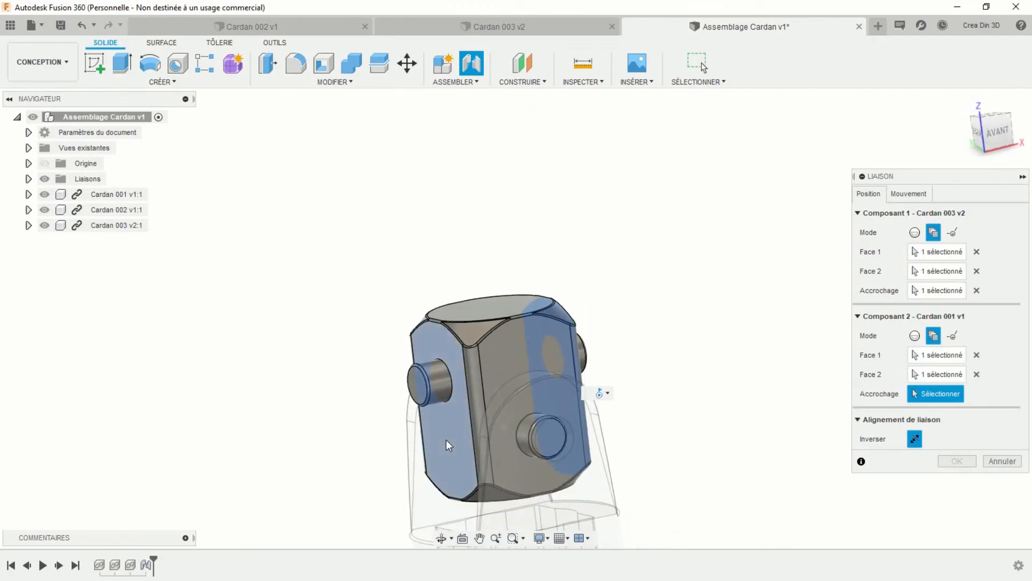
{"action": "scroll", "coordinate": [441, 408], "scroll_direction": "up", "scroll_amount": 4}
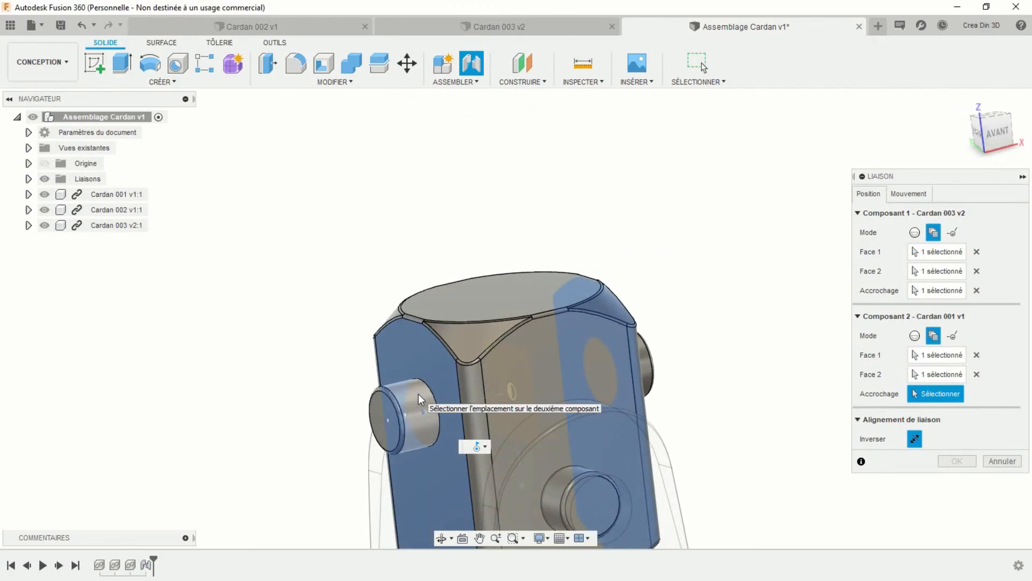
{"action": "left_click", "coordinate": [418, 394]}
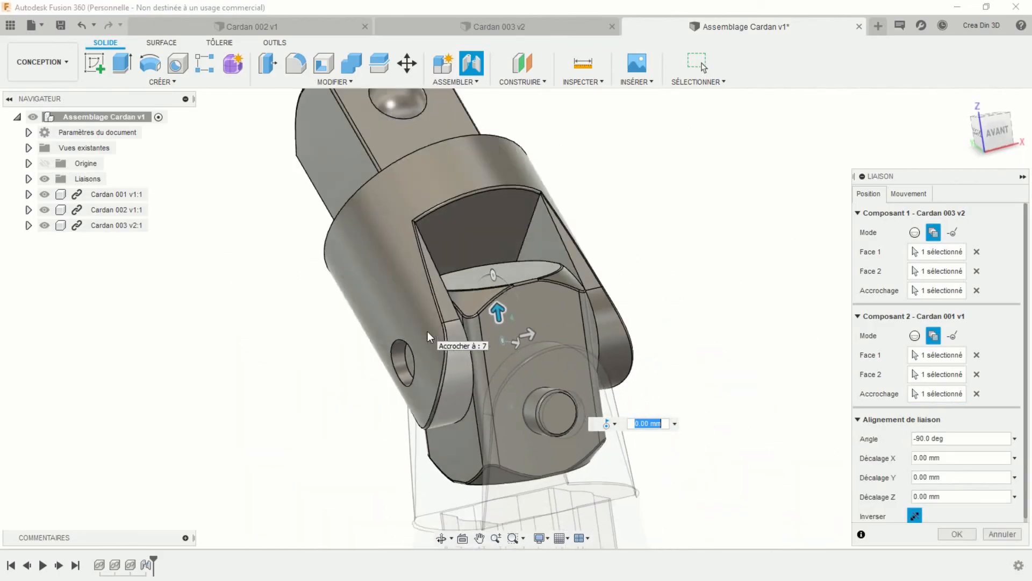
{"action": "scroll", "coordinate": [427, 331], "scroll_direction": "down", "scroll_amount": 4}
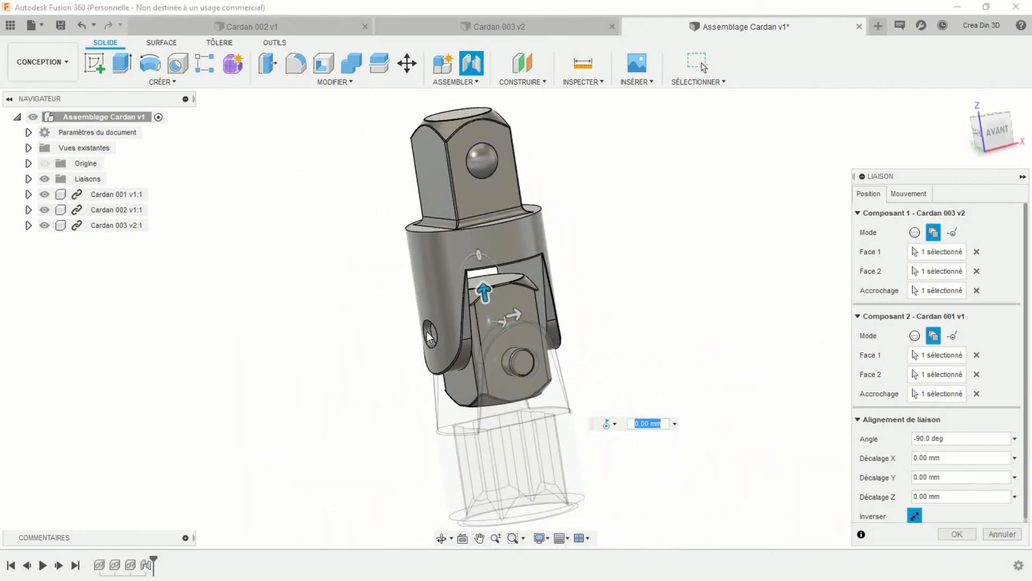
{"action": "left_click", "coordinate": [954, 532]}
Ground the Cardan 002 component in the assembly
{"action": "middle_click_drag", "start_coordinate": [643, 343], "coordinate": [618, 377], "text": "shift"}
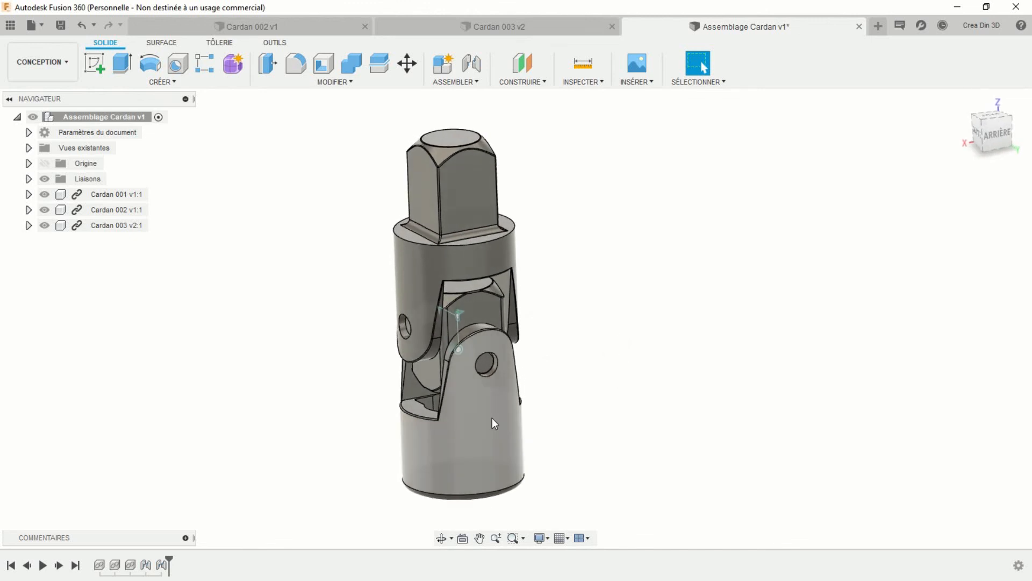
{"action": "right_click", "coordinate": [123, 214]}
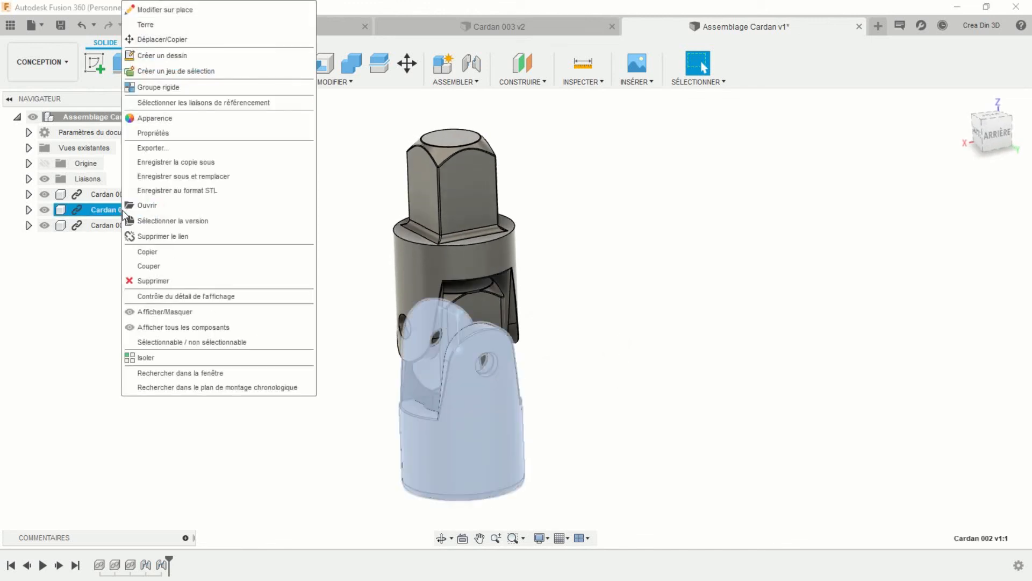
{"action": "left_click", "coordinate": [145, 25]}
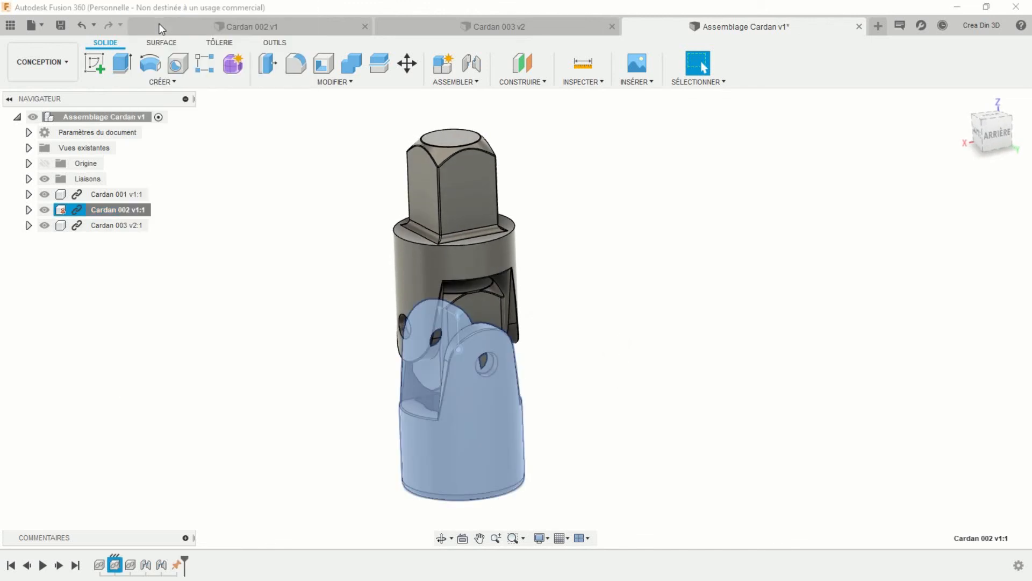
{"action": "left_click", "coordinate": [575, 218]}
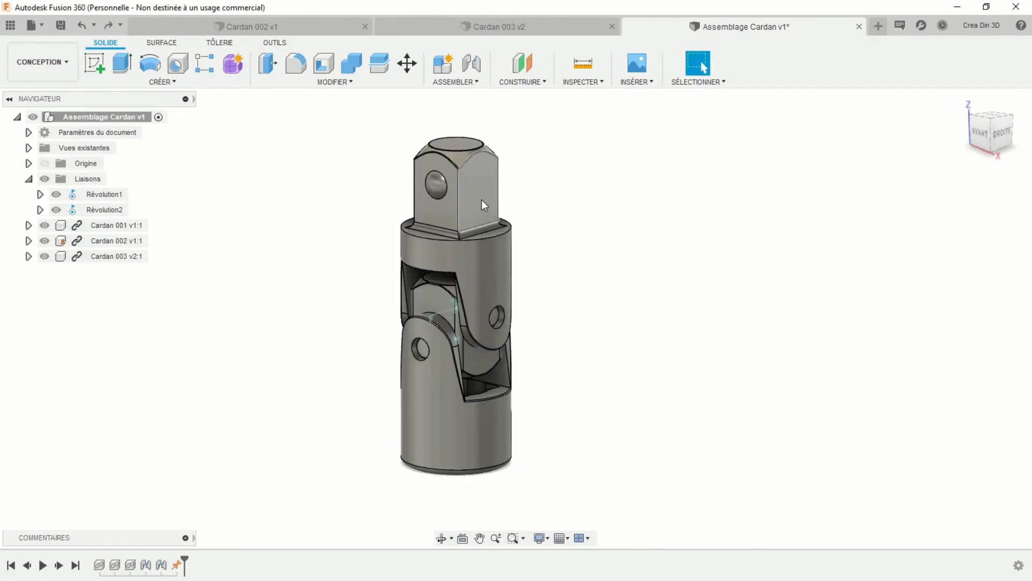
Swing Cardan 003 around on its joints to test the motion, and undo the displacement
{"action": "left_click_drag", "start_coordinate": [482, 199], "coordinate": [468, 150]}
{"action": "left_click_drag", "start_coordinate": [557, 175], "coordinate": [363, 5]}
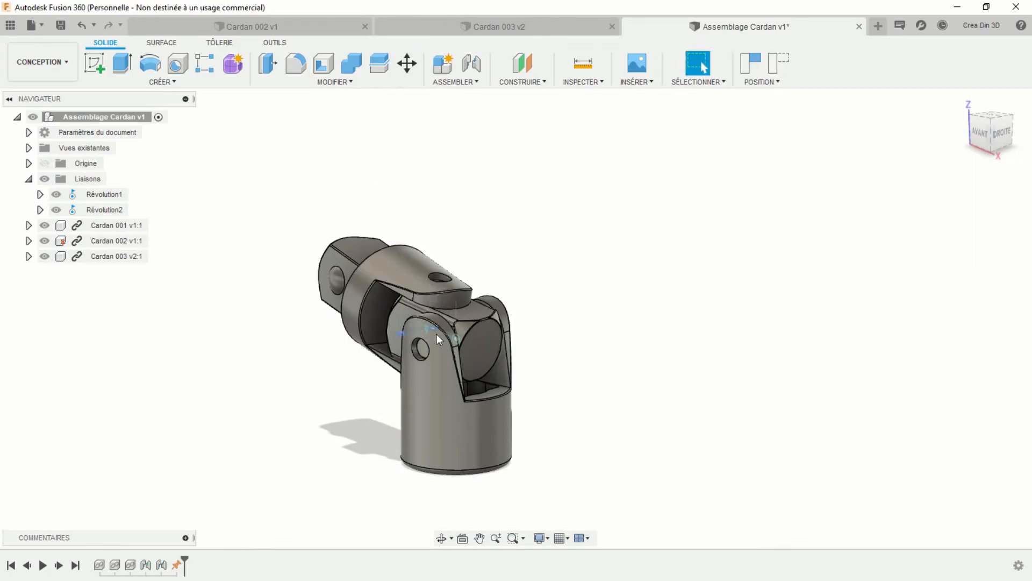
{"action": "key", "text": "ctrl+z"}
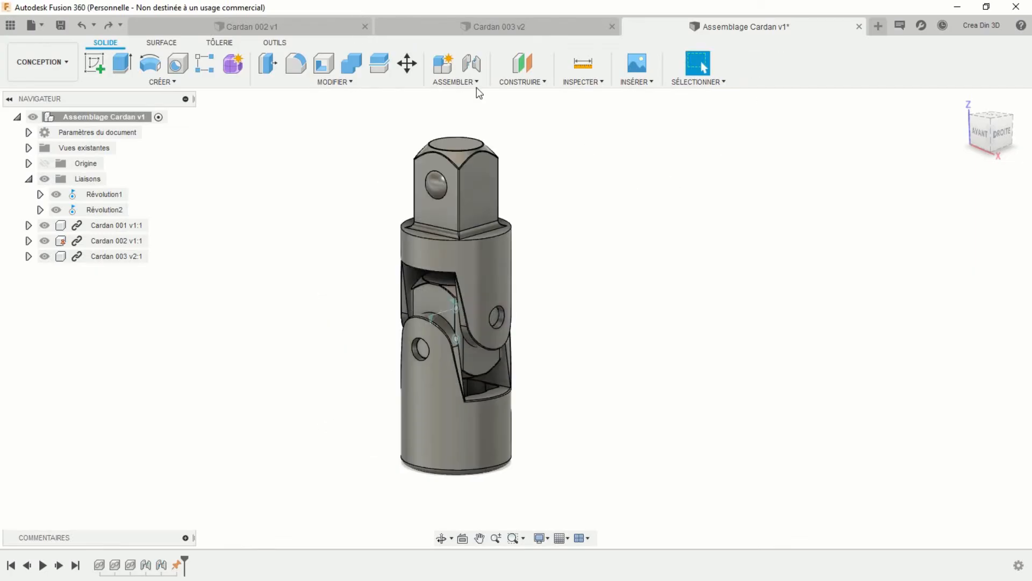
Enable contact sets and create a new contact set between Cardan 003 and Cardan 002
{"action": "left_click", "coordinate": [474, 85]}
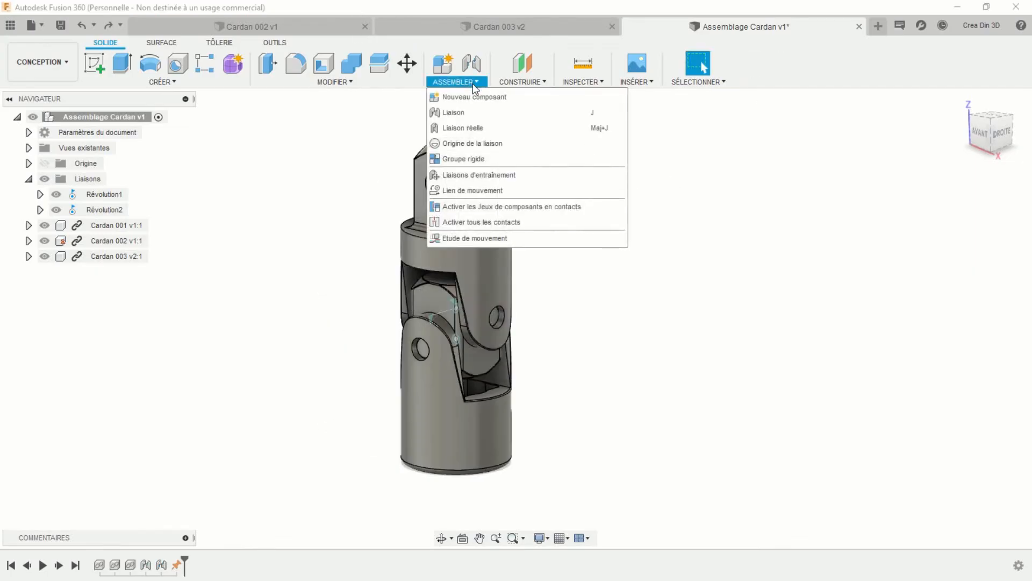
{"action": "left_click", "coordinate": [479, 207]}
{"action": "right_click", "coordinate": [79, 162]}
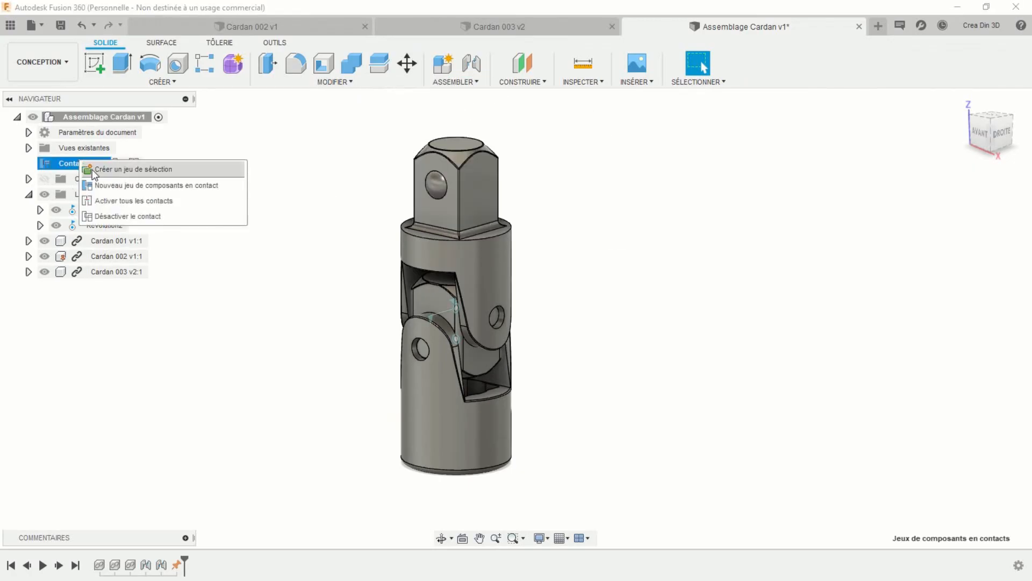
{"action": "left_click", "coordinate": [129, 185]}
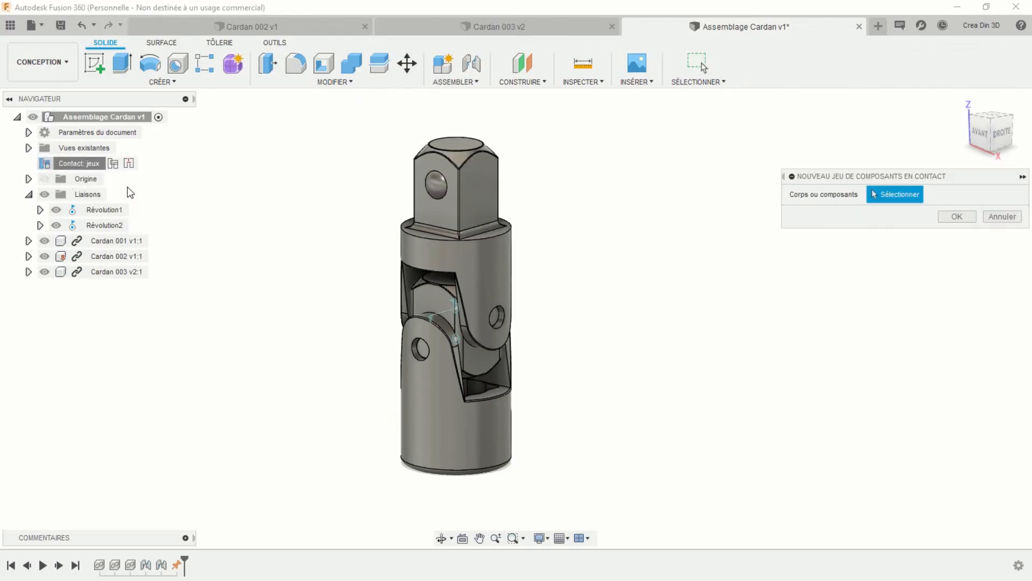
{"action": "left_click", "coordinate": [481, 196]}
{"action": "left_click", "coordinate": [434, 389]}
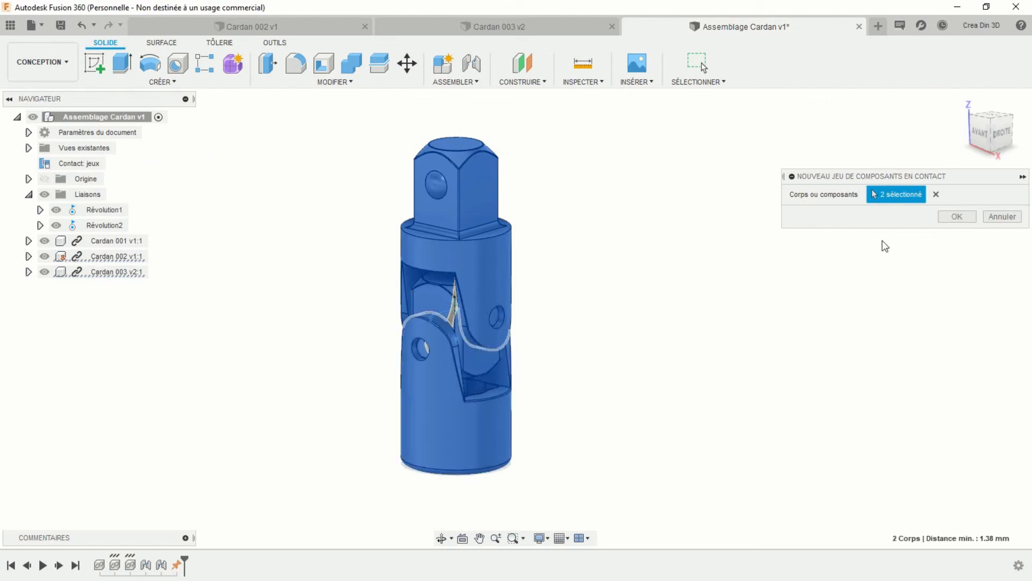
{"action": "left_click", "coordinate": [952, 218]}
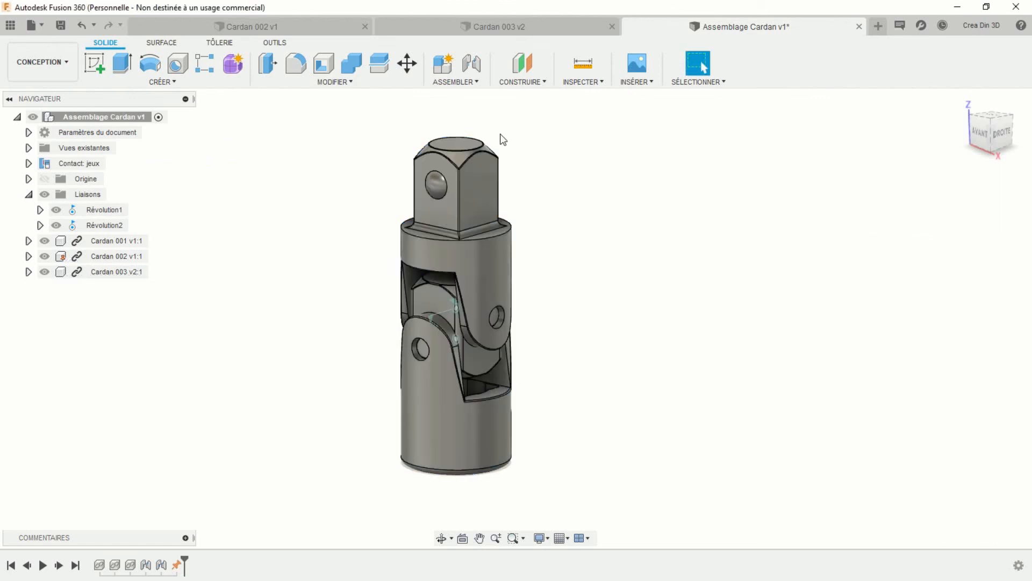
Swing Cardan 003 through its range of motion to check the contact with Cardan 002, and bring it back upright
{"action": "left_click_drag", "start_coordinate": [476, 177], "coordinate": [934, 491]}
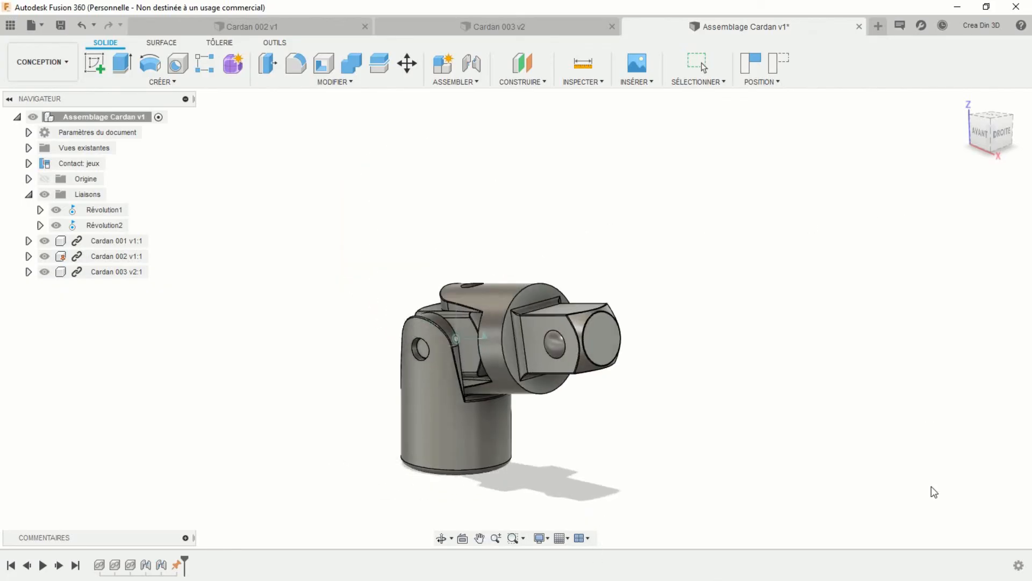
{"action": "left_click_drag", "start_coordinate": [938, 550], "coordinate": [709, 212]}
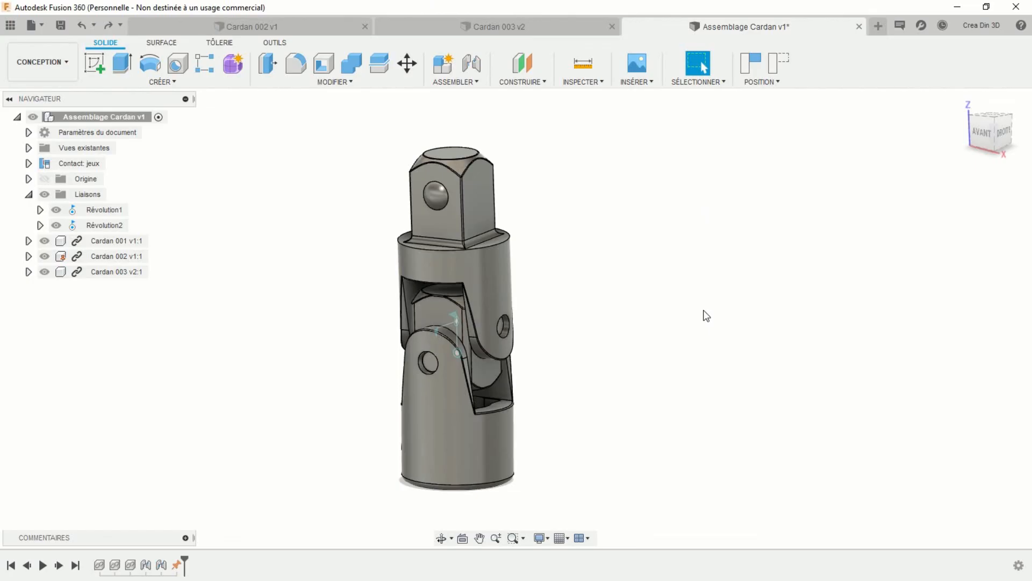
{"action": "scroll", "coordinate": [707, 315], "scroll_direction": "down", "scroll_amount": 4}
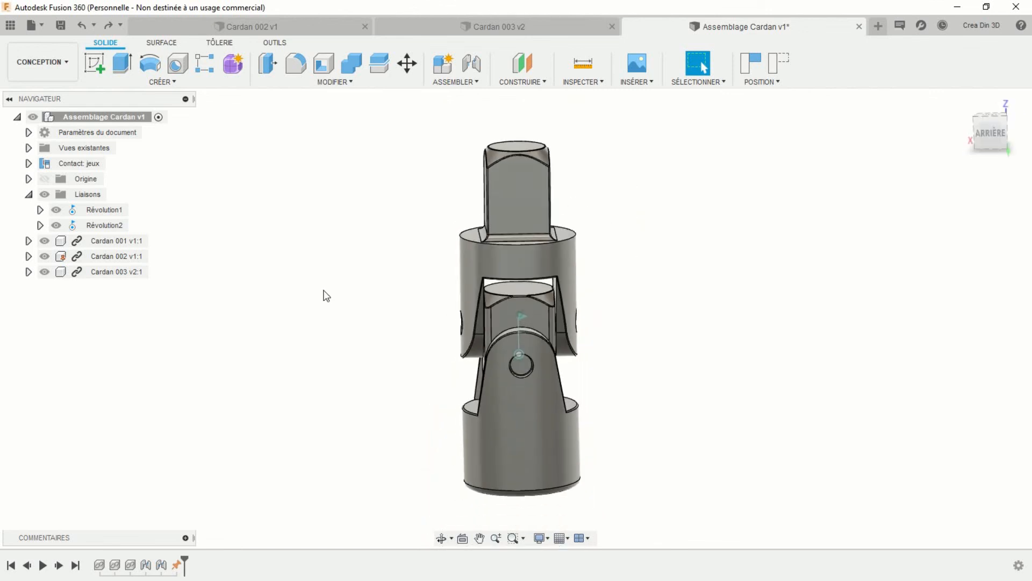
{"action": "right_click", "coordinate": [390, 285]}
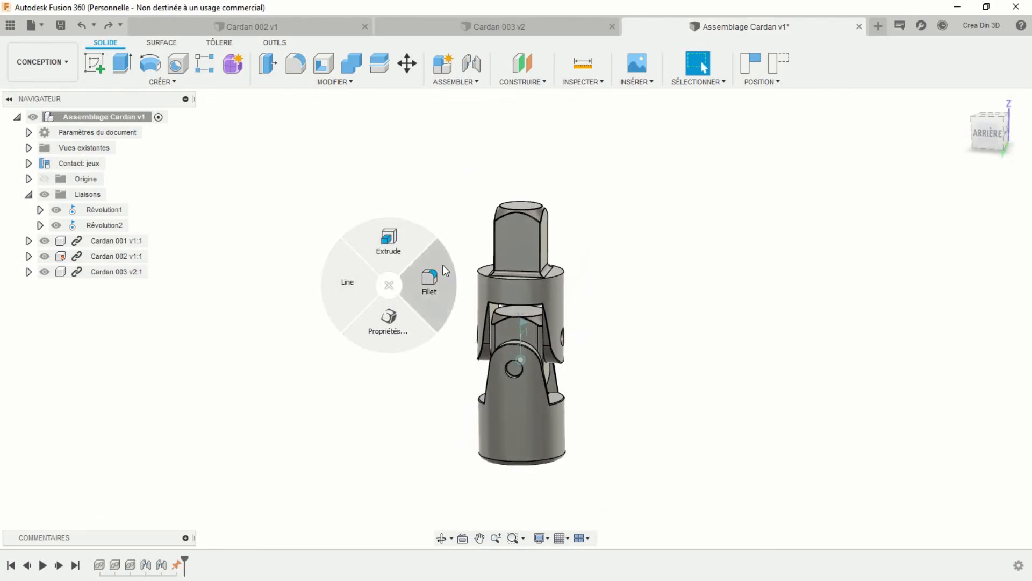
{"action": "left_click", "coordinate": [419, 194]}
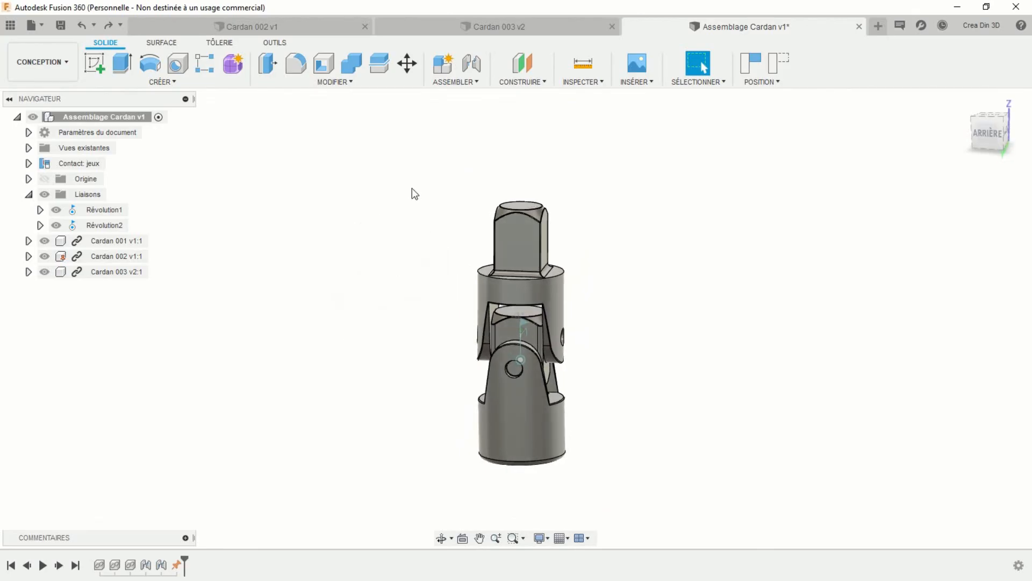
{"action": "right_click", "coordinate": [412, 189]}
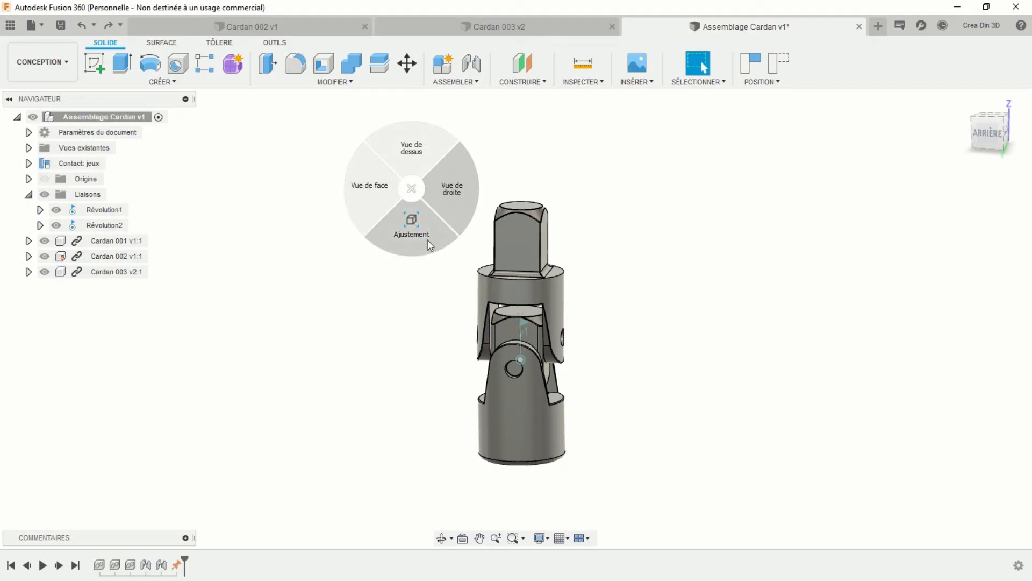
{"action": "left_click", "coordinate": [356, 163]}
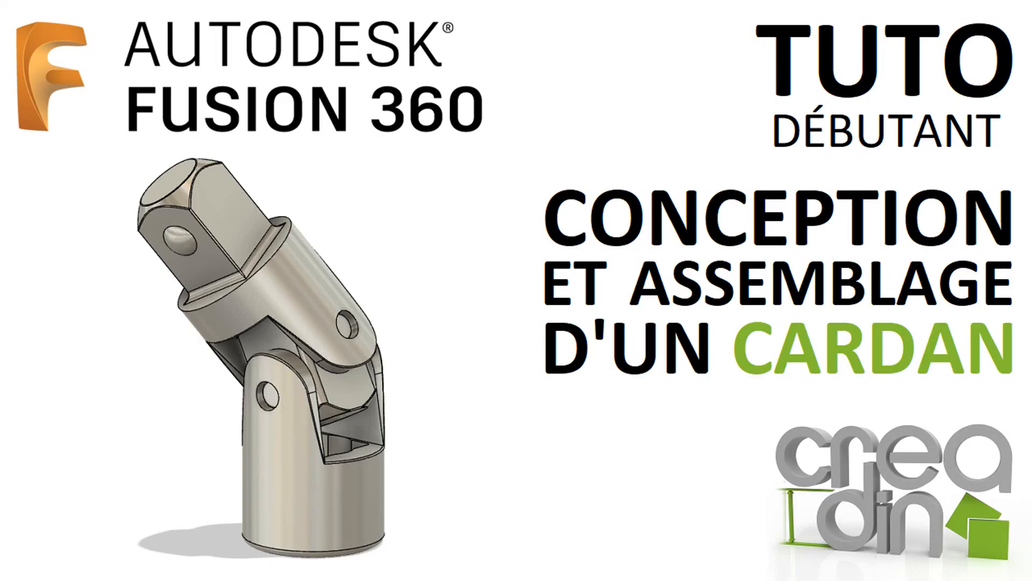